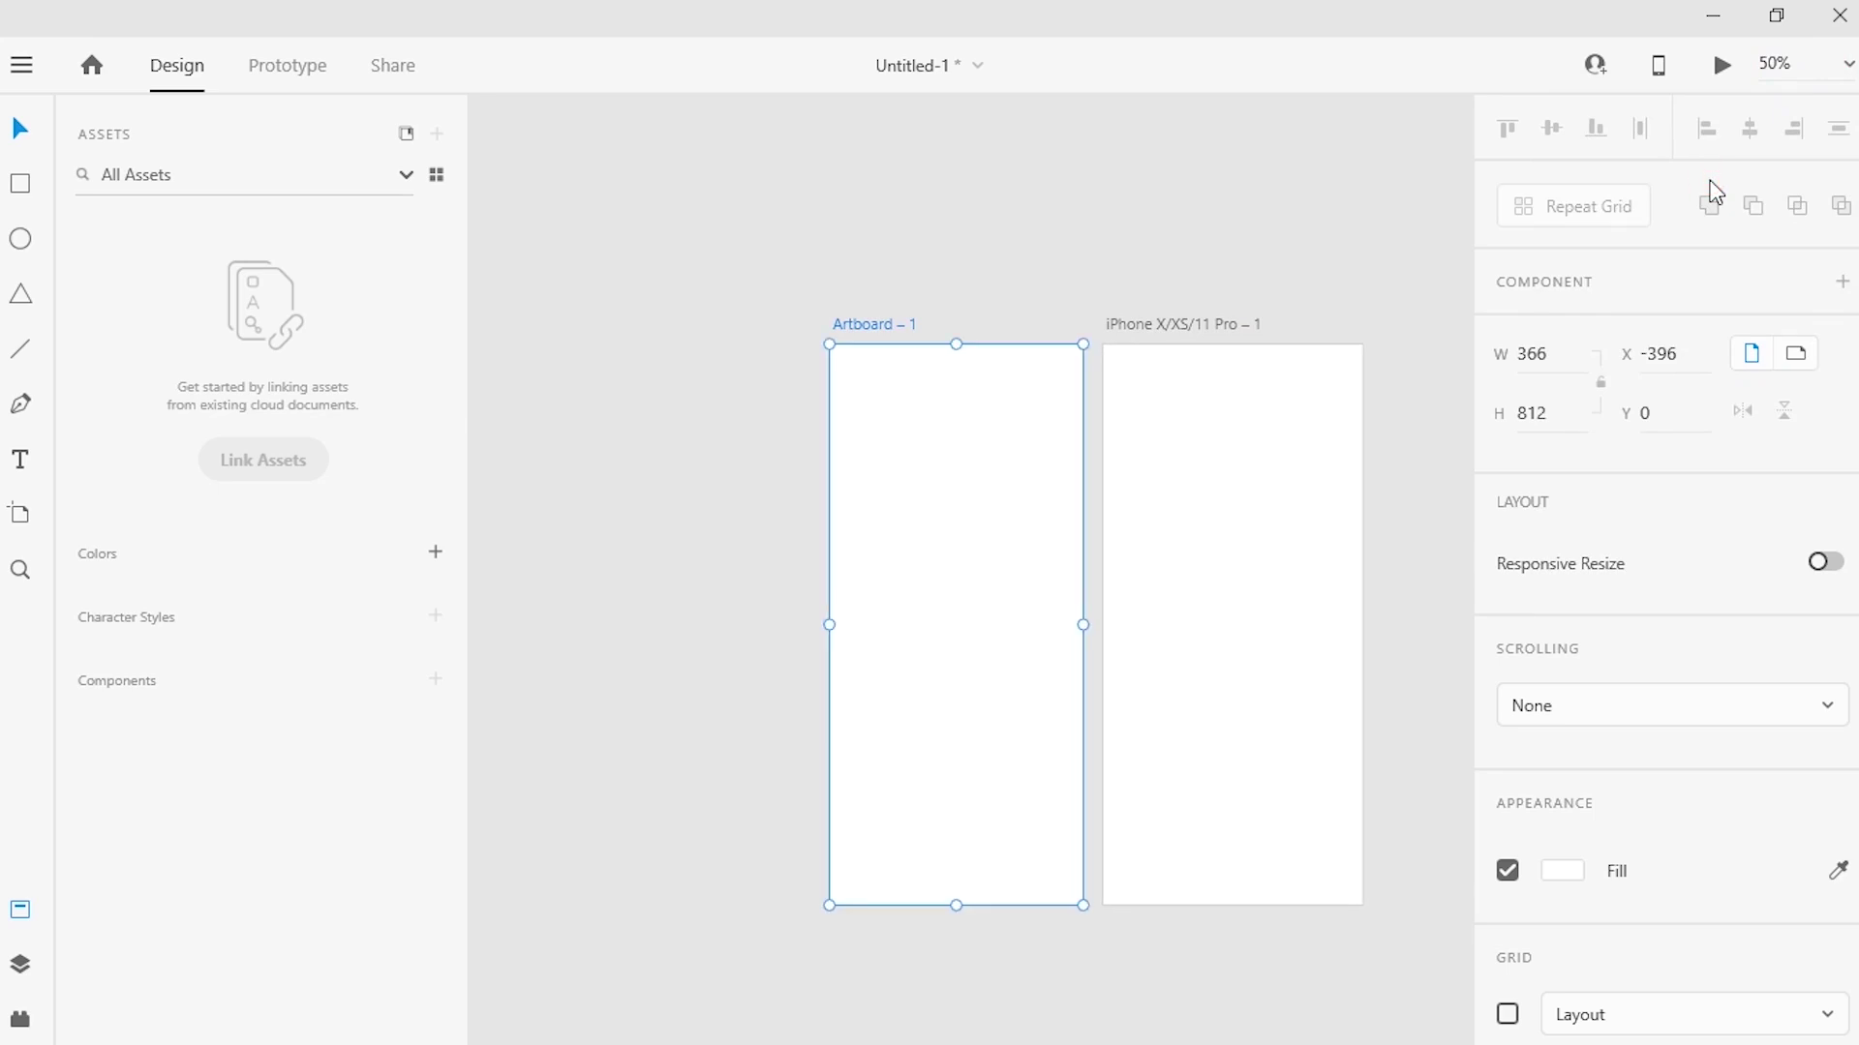
Zoom in on the two artboards with the Zoom tool
click(18, 571)
drag(705, 229, 1432, 1021)
click(786, 303)
drag(1150, 586, 1257, 818)
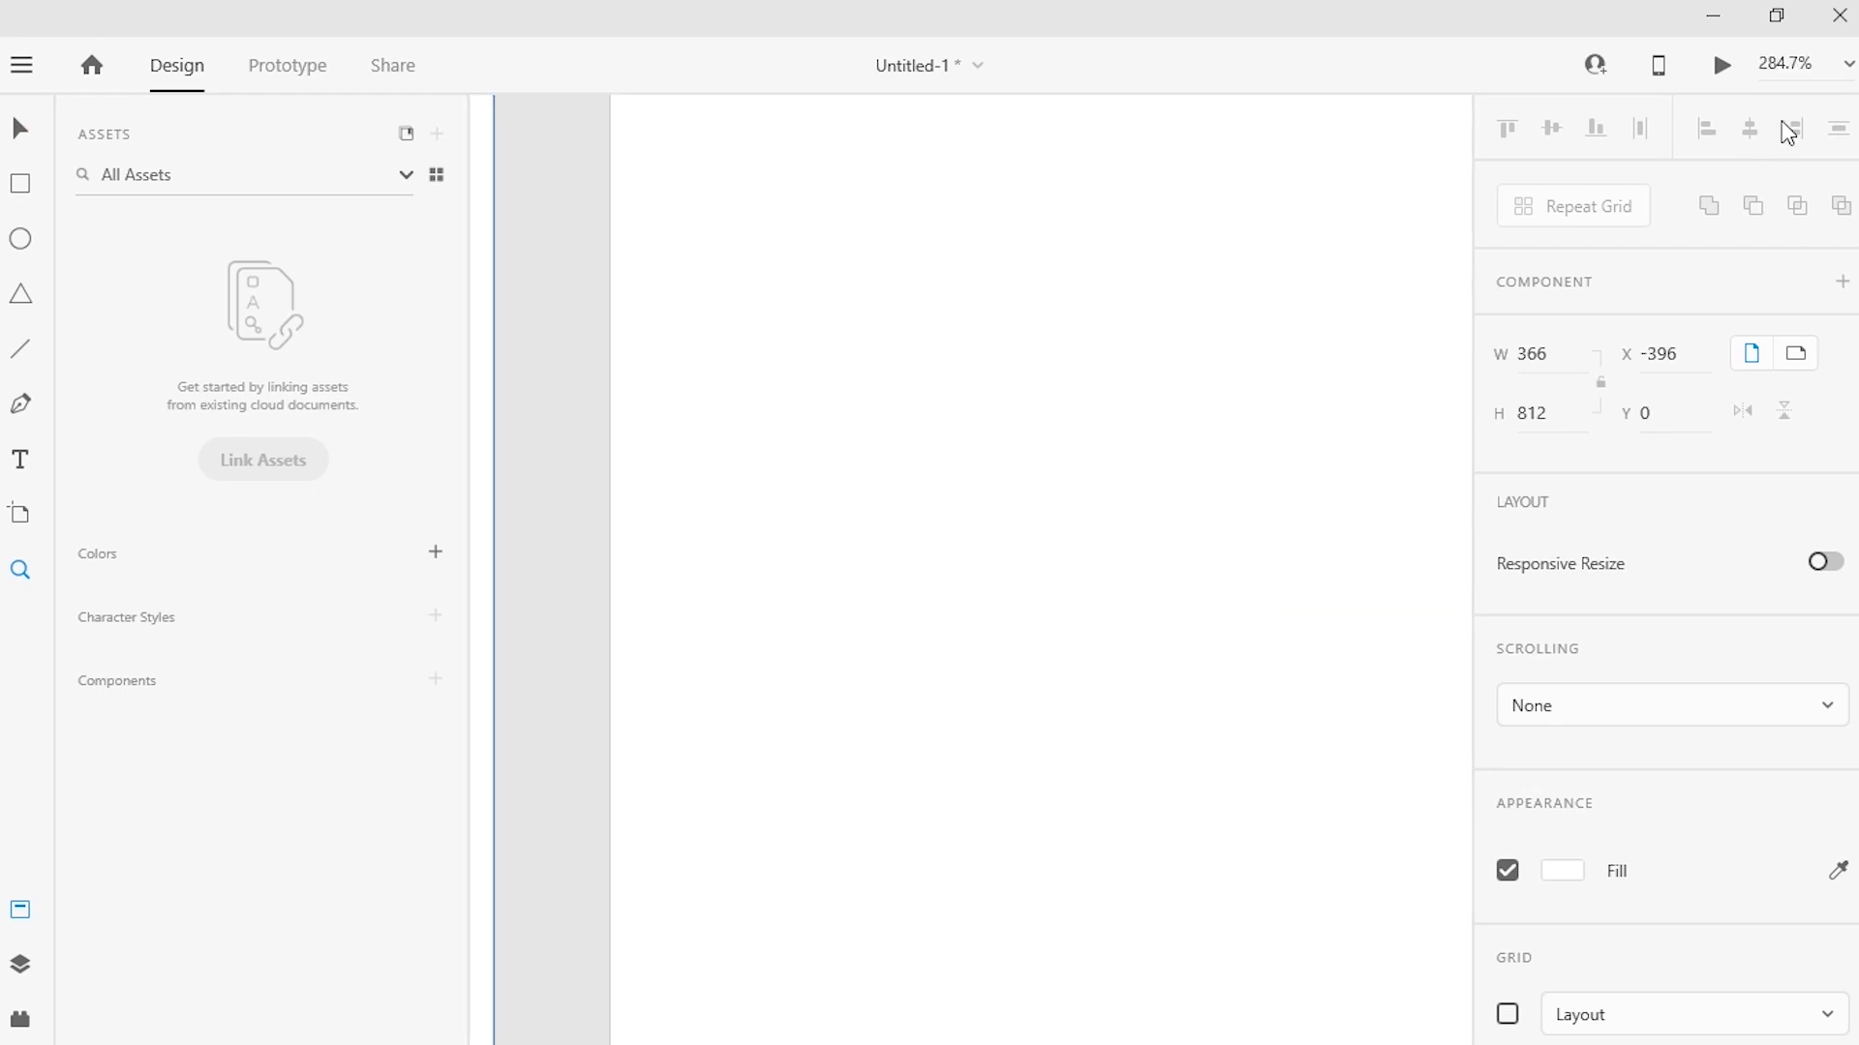
Set the canvas zoom to 100%, then to 50%, and centre both artboards in view
click(1847, 63)
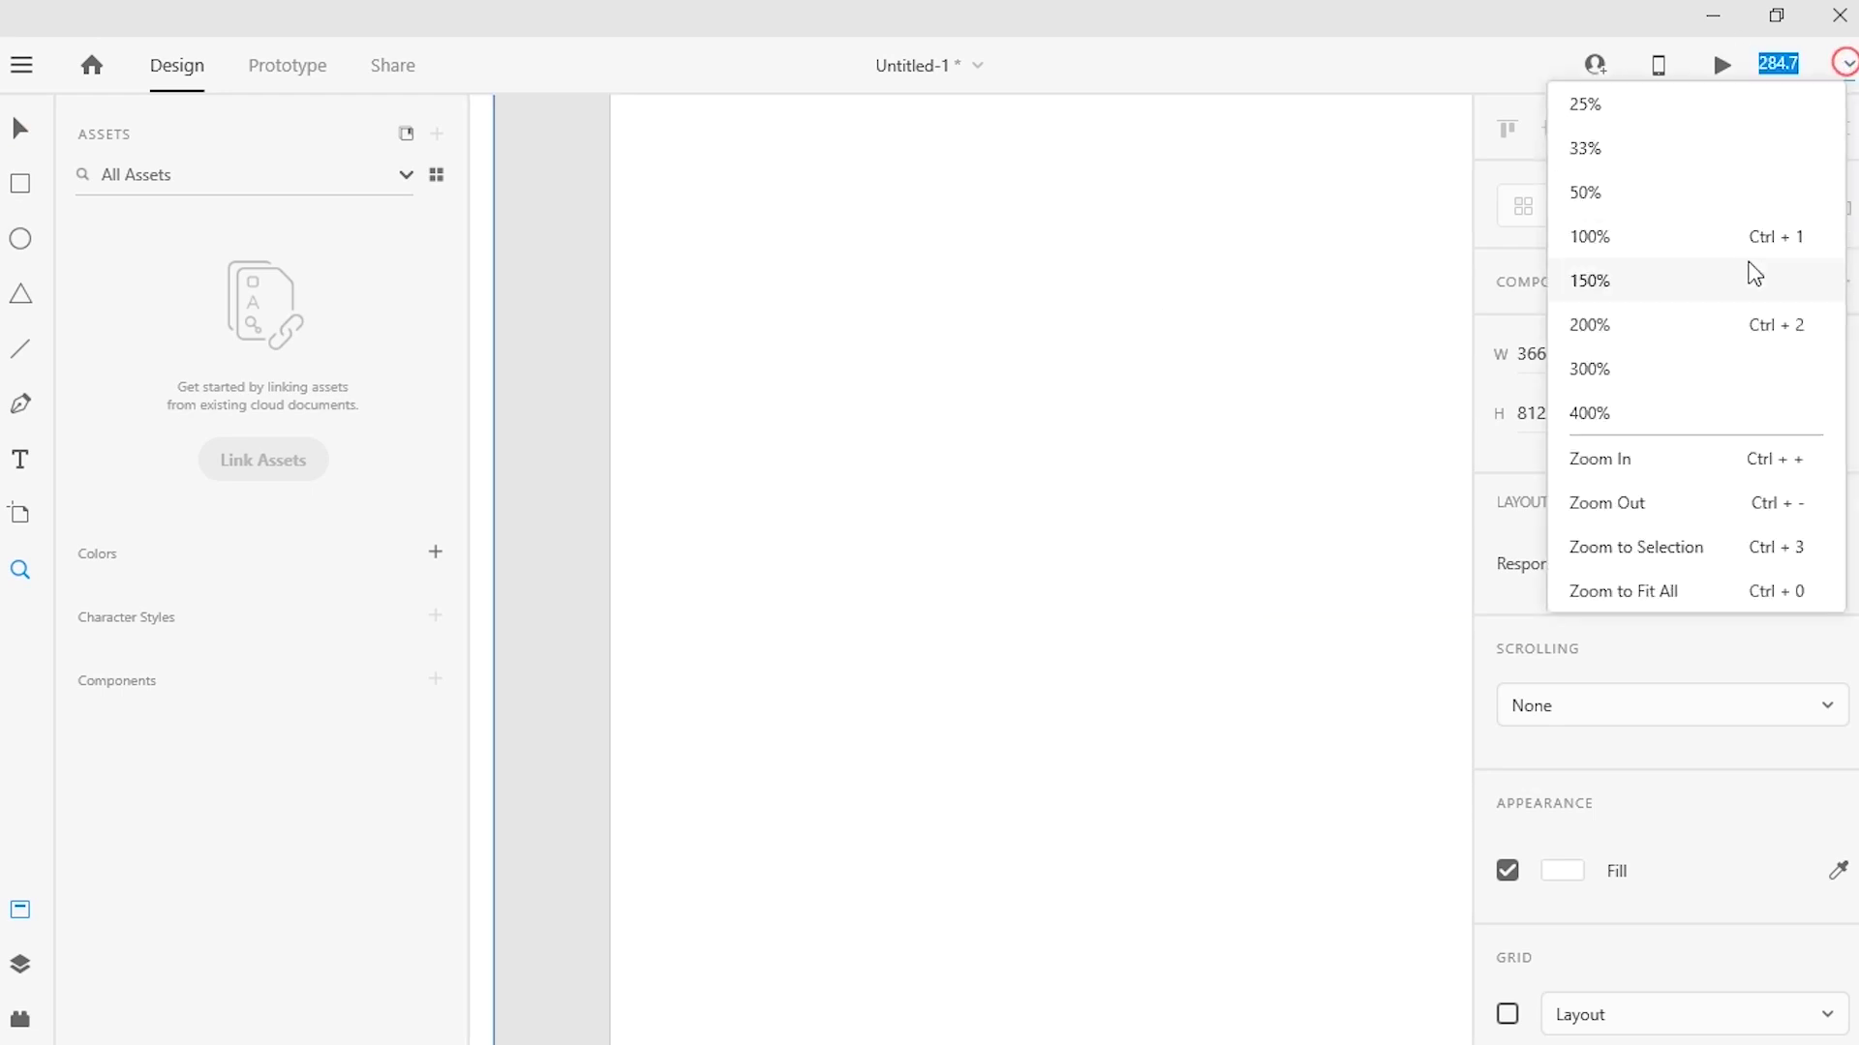
click(1614, 236)
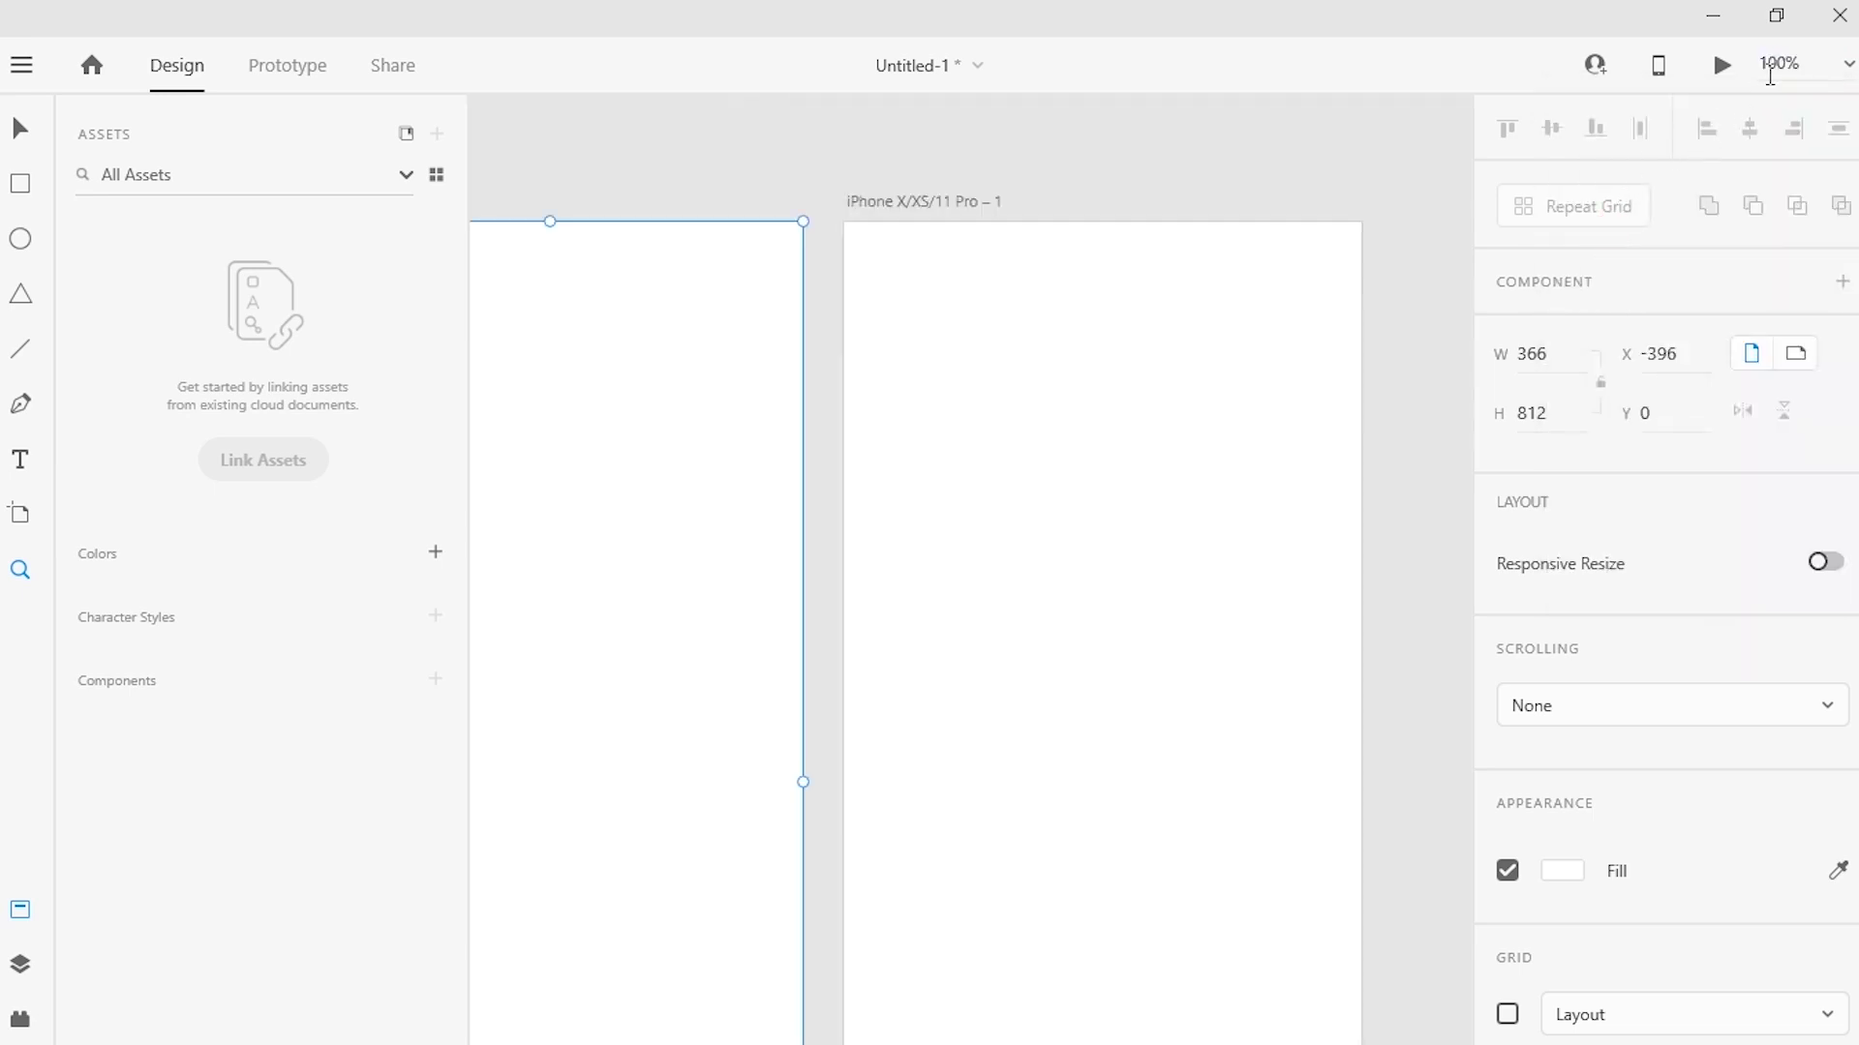
click(1849, 65)
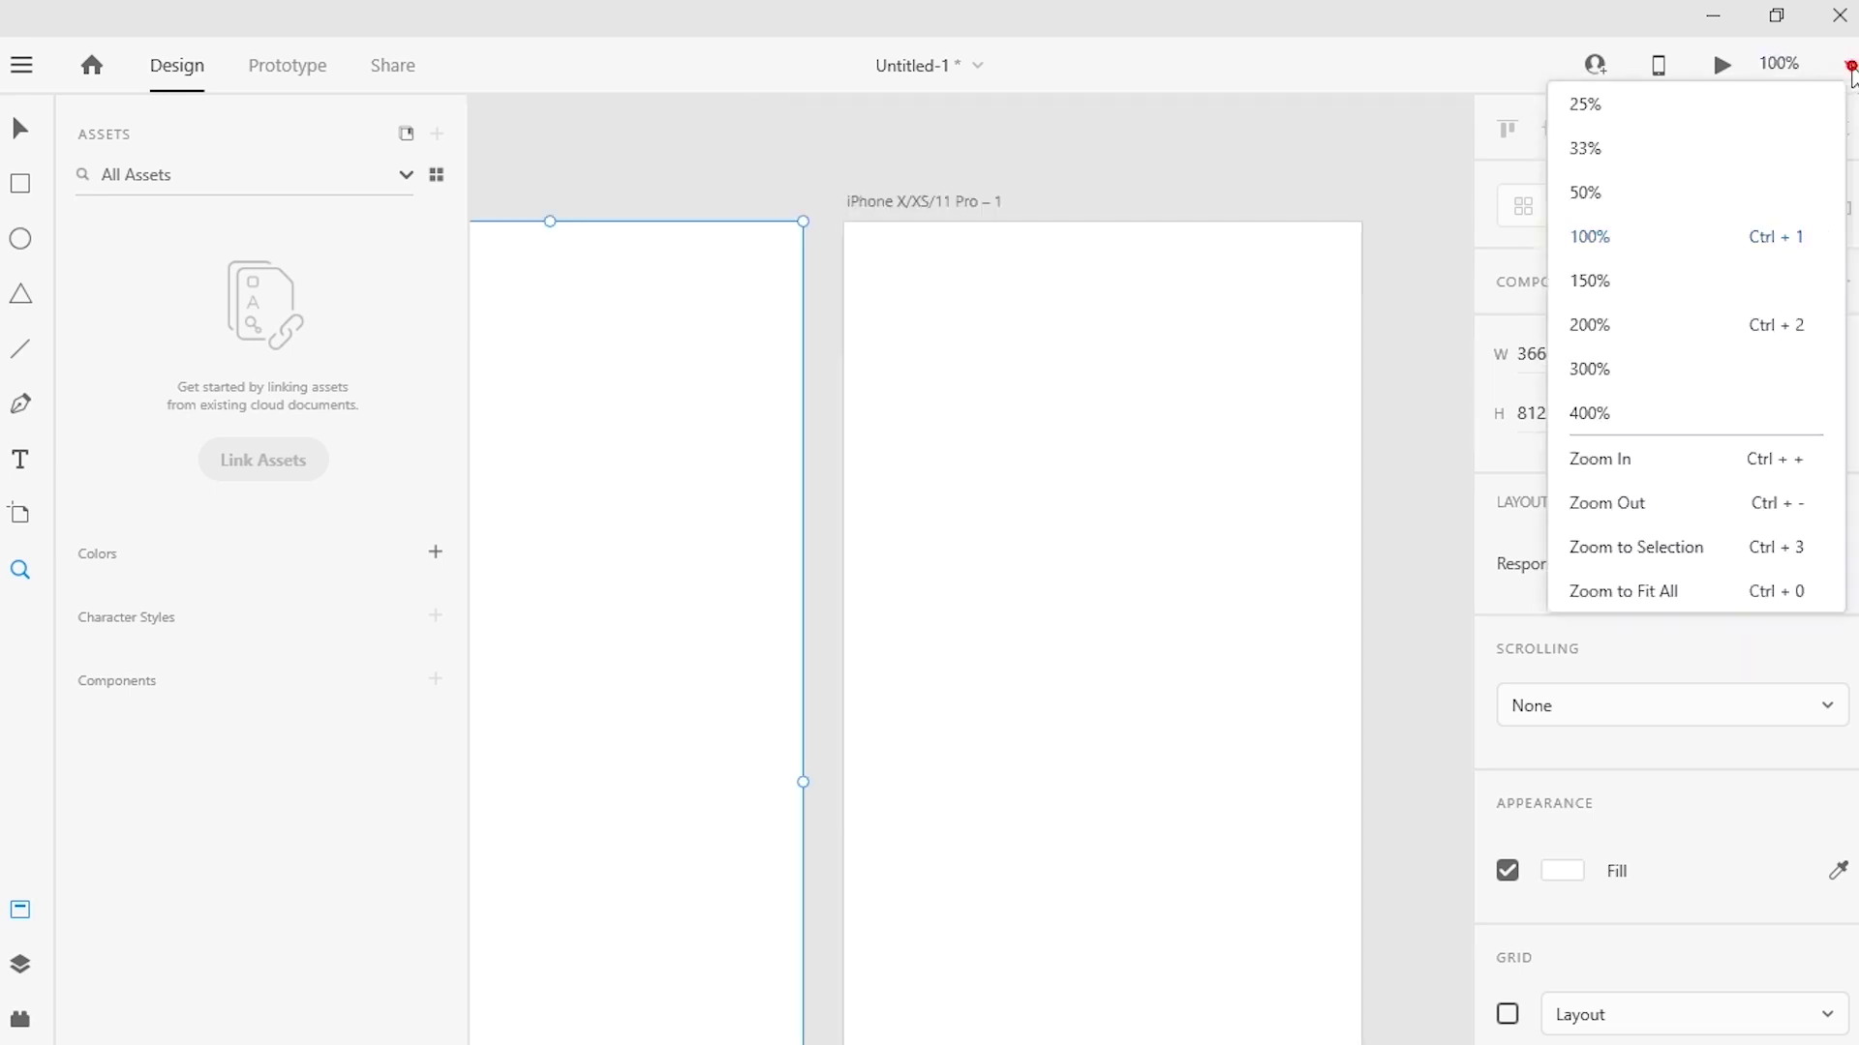
click(1691, 205)
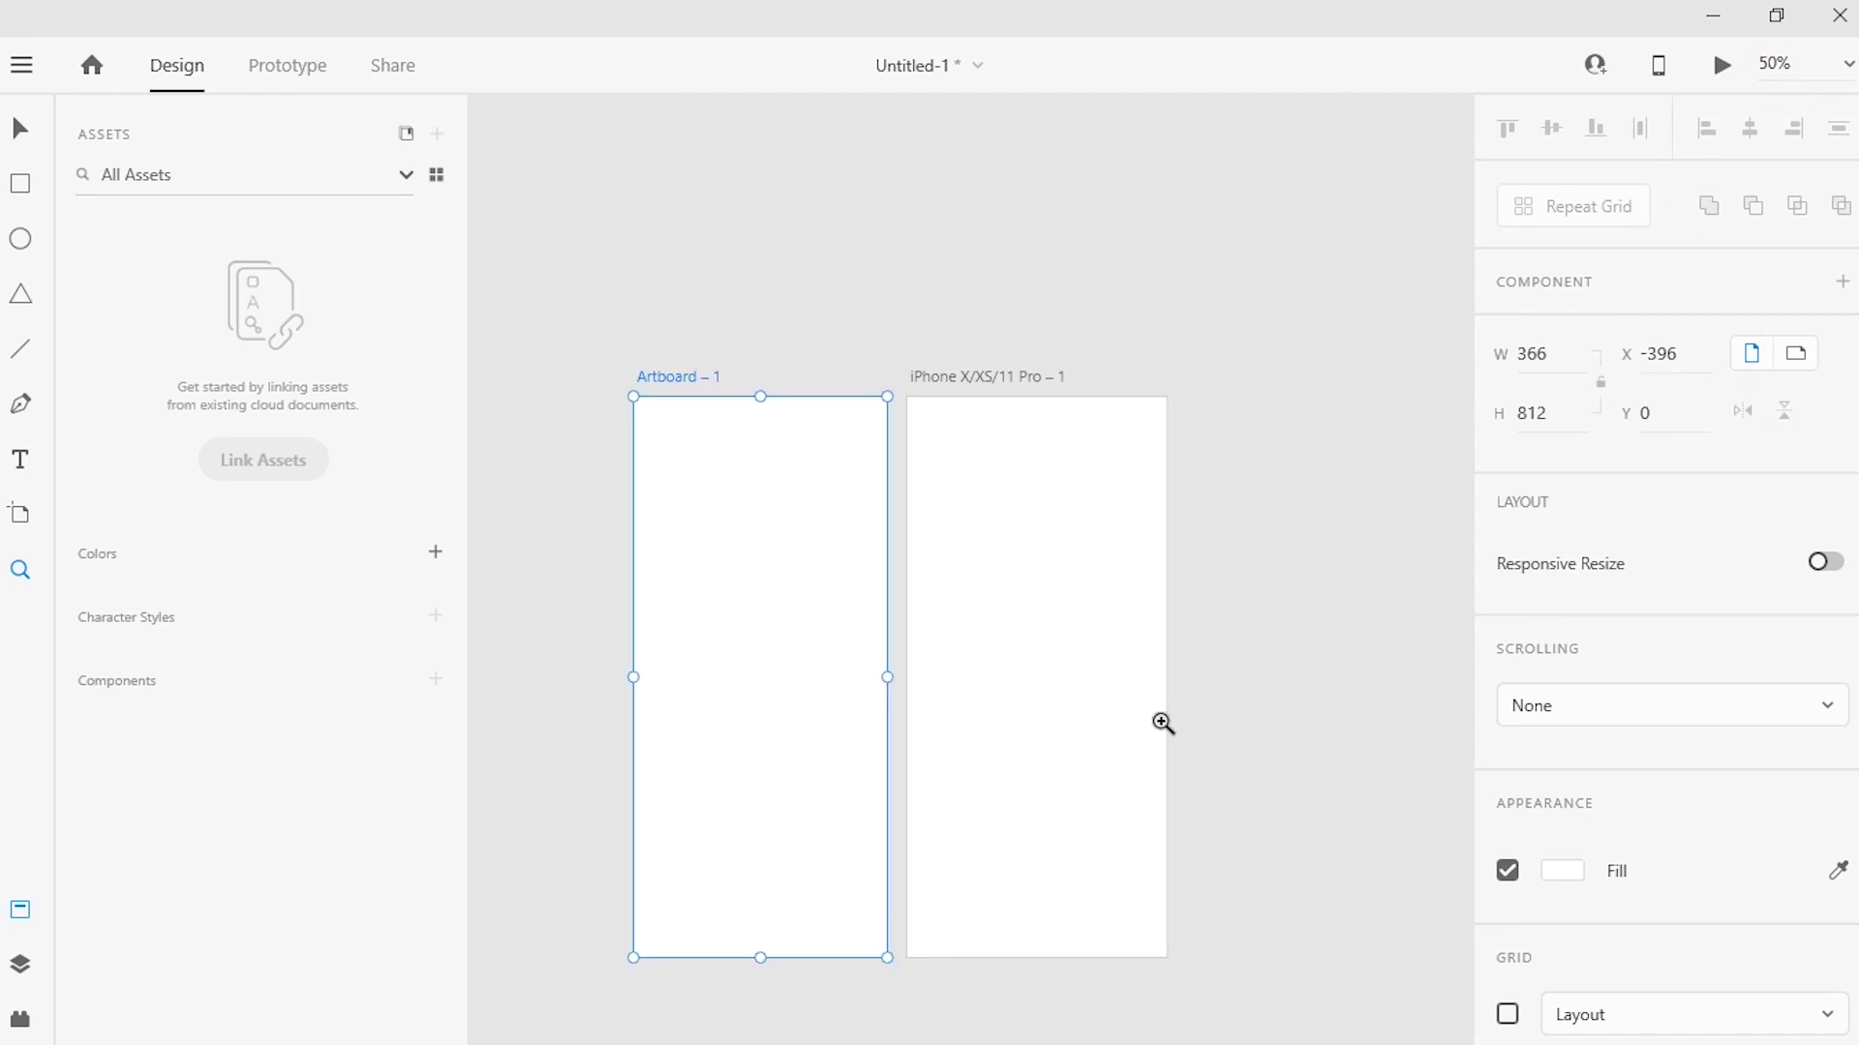
drag(1160, 722, 1226, 602)
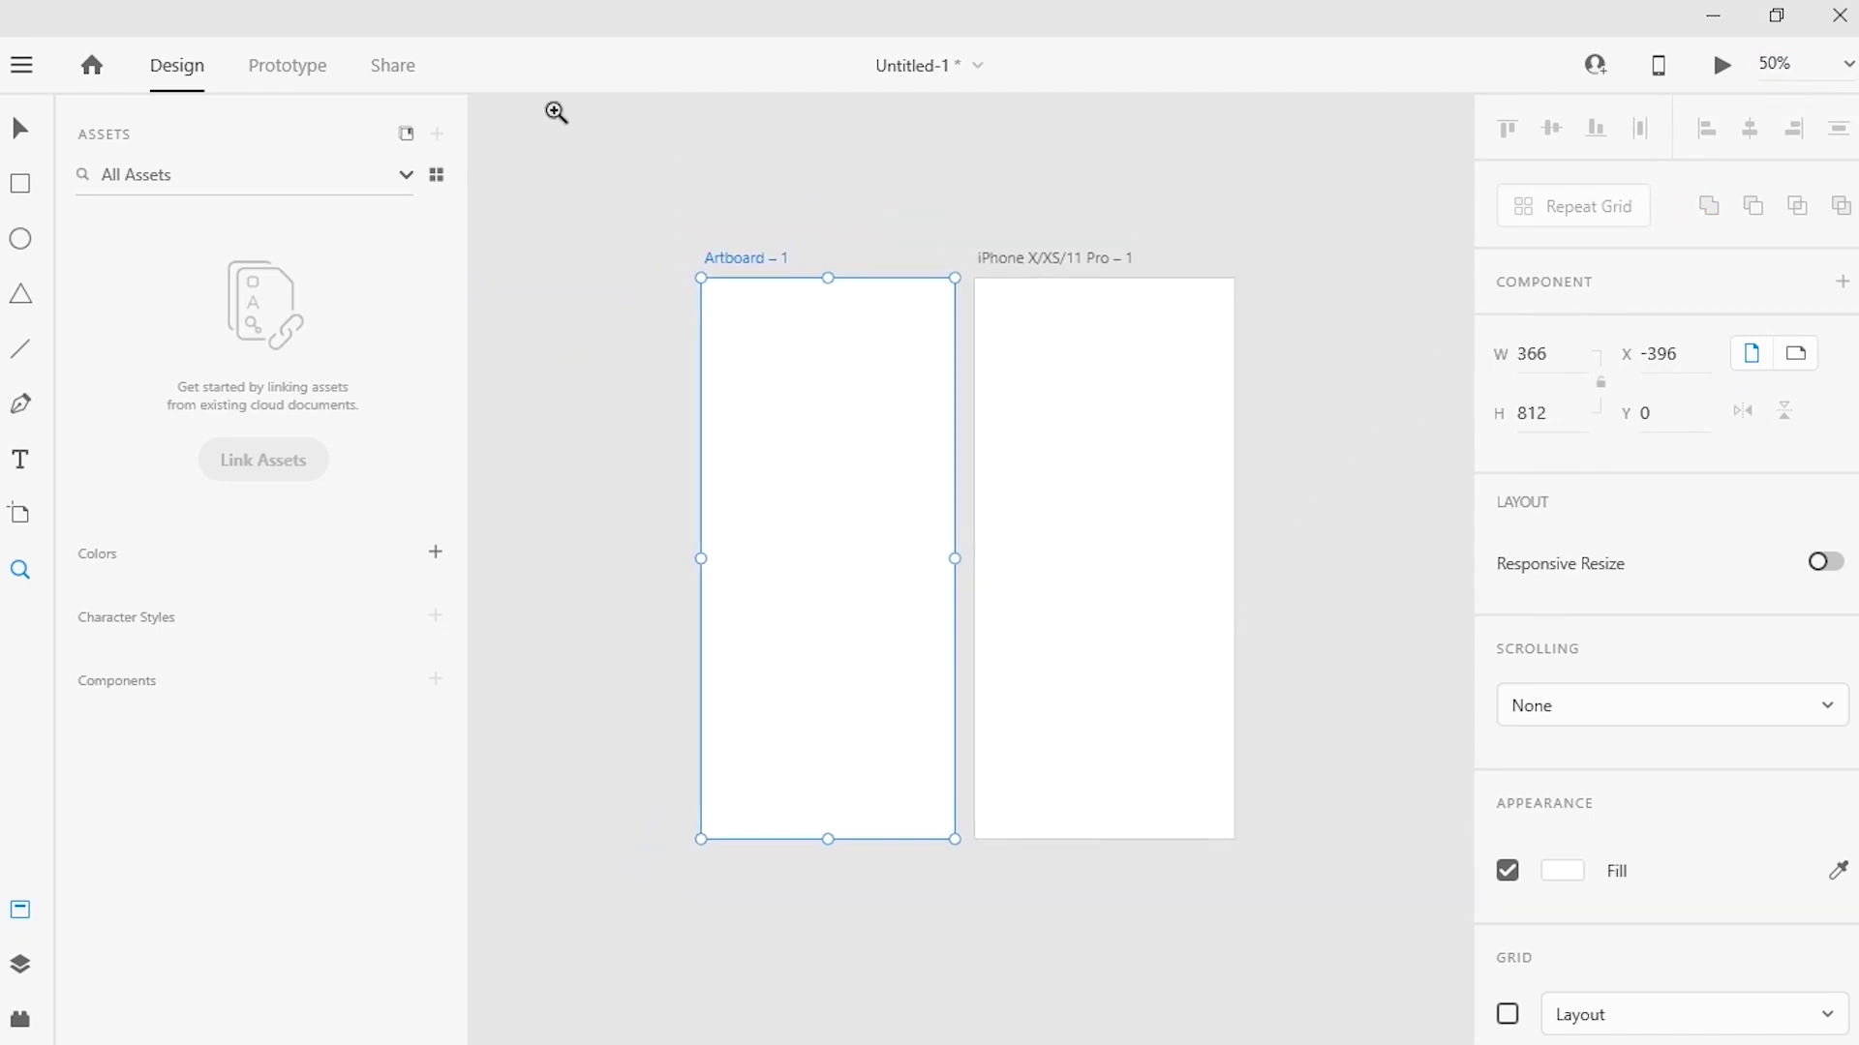
Draw a rectangle about 258 wide and 46 high near the top of Artboard – 1
click(20, 183)
drag(737, 353, 915, 384)
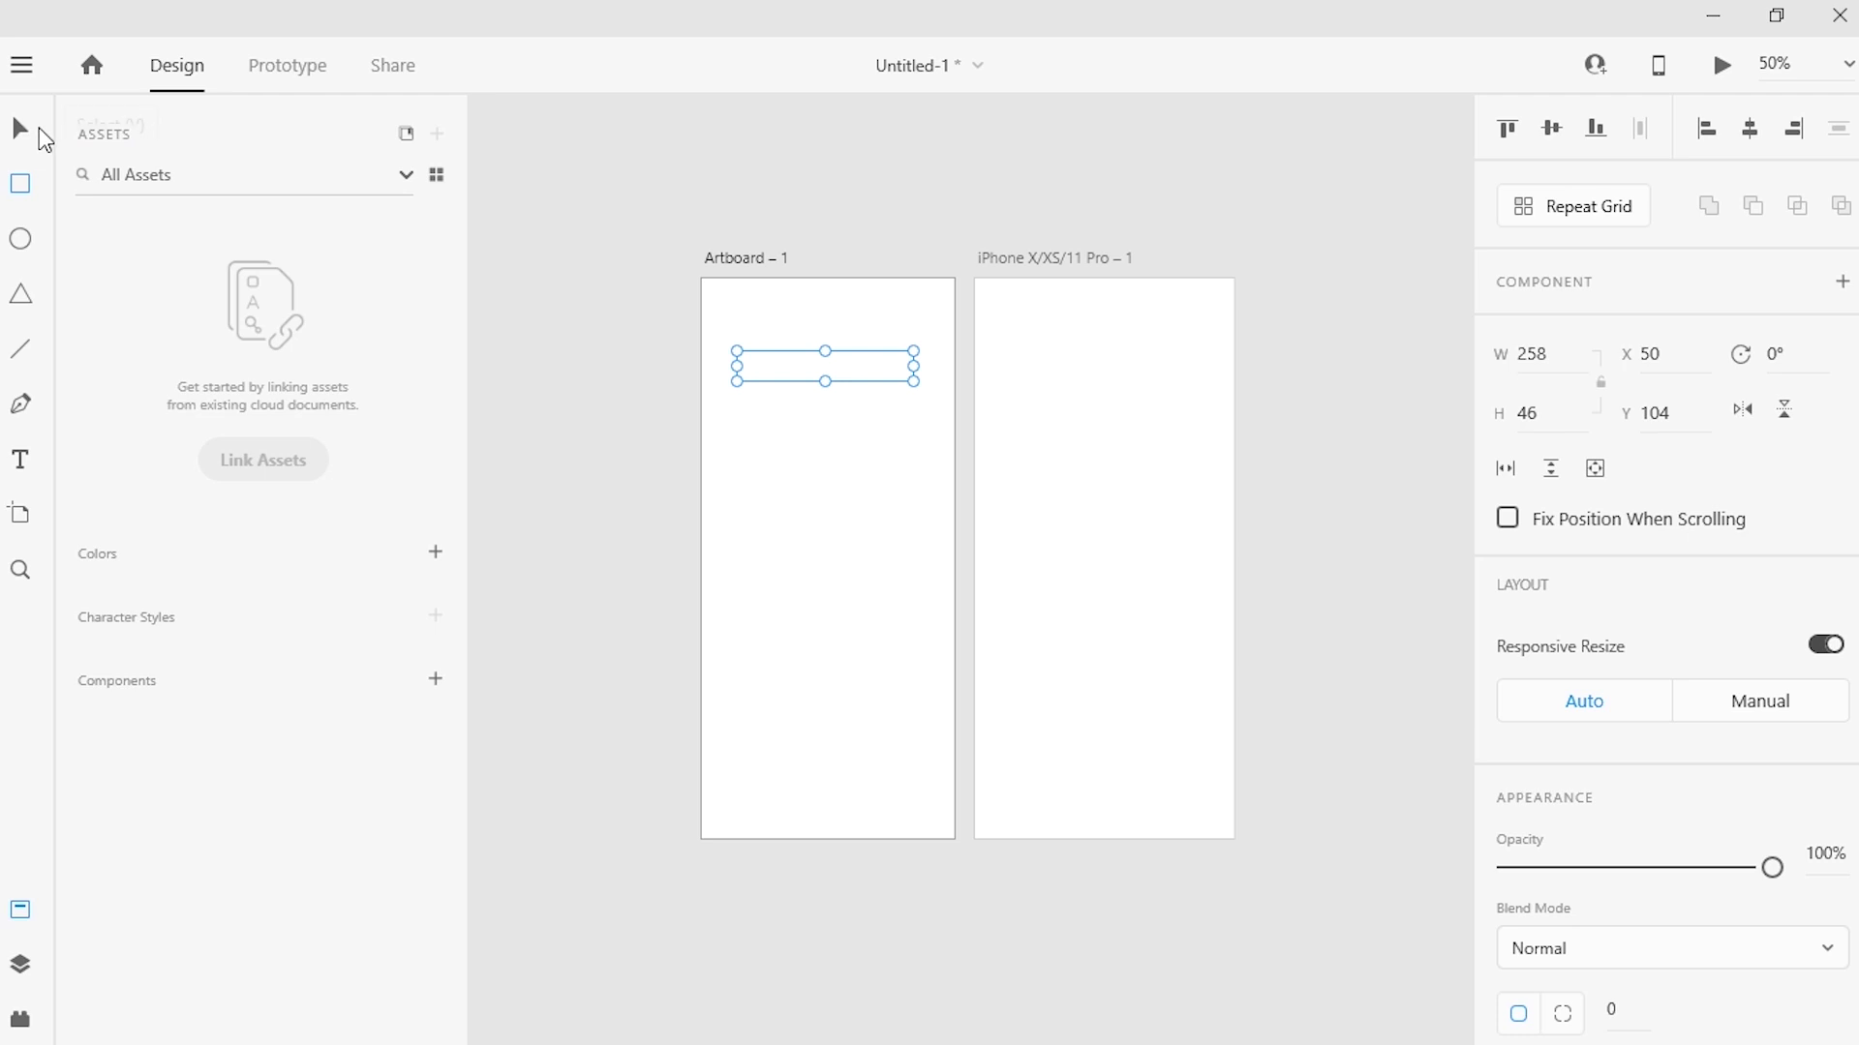
click(15, 130)
Set the rectangle's width to 34
click(1562, 351)
text(3r4)
click(1562, 412)
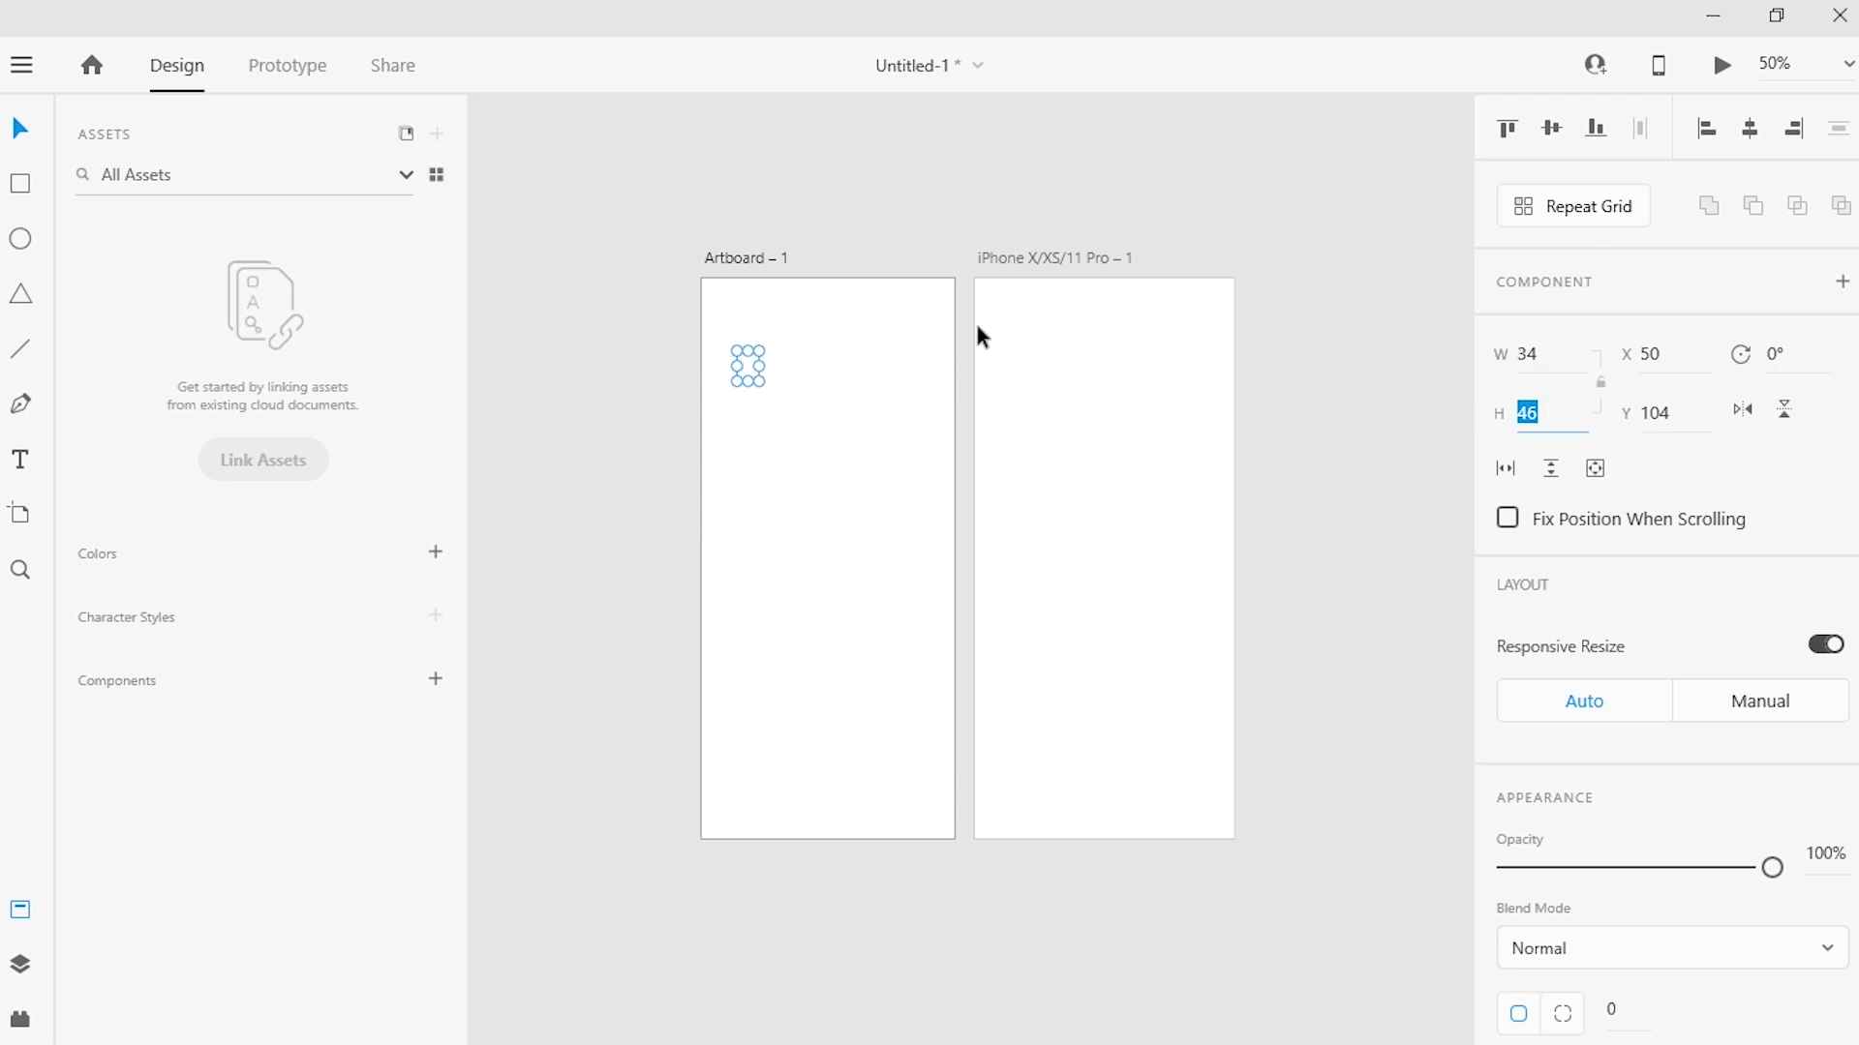
Position the rectangle at X 45 and Y 45, and set its rotation to 45°
click(1683, 361)
text(45)
click(1701, 424)
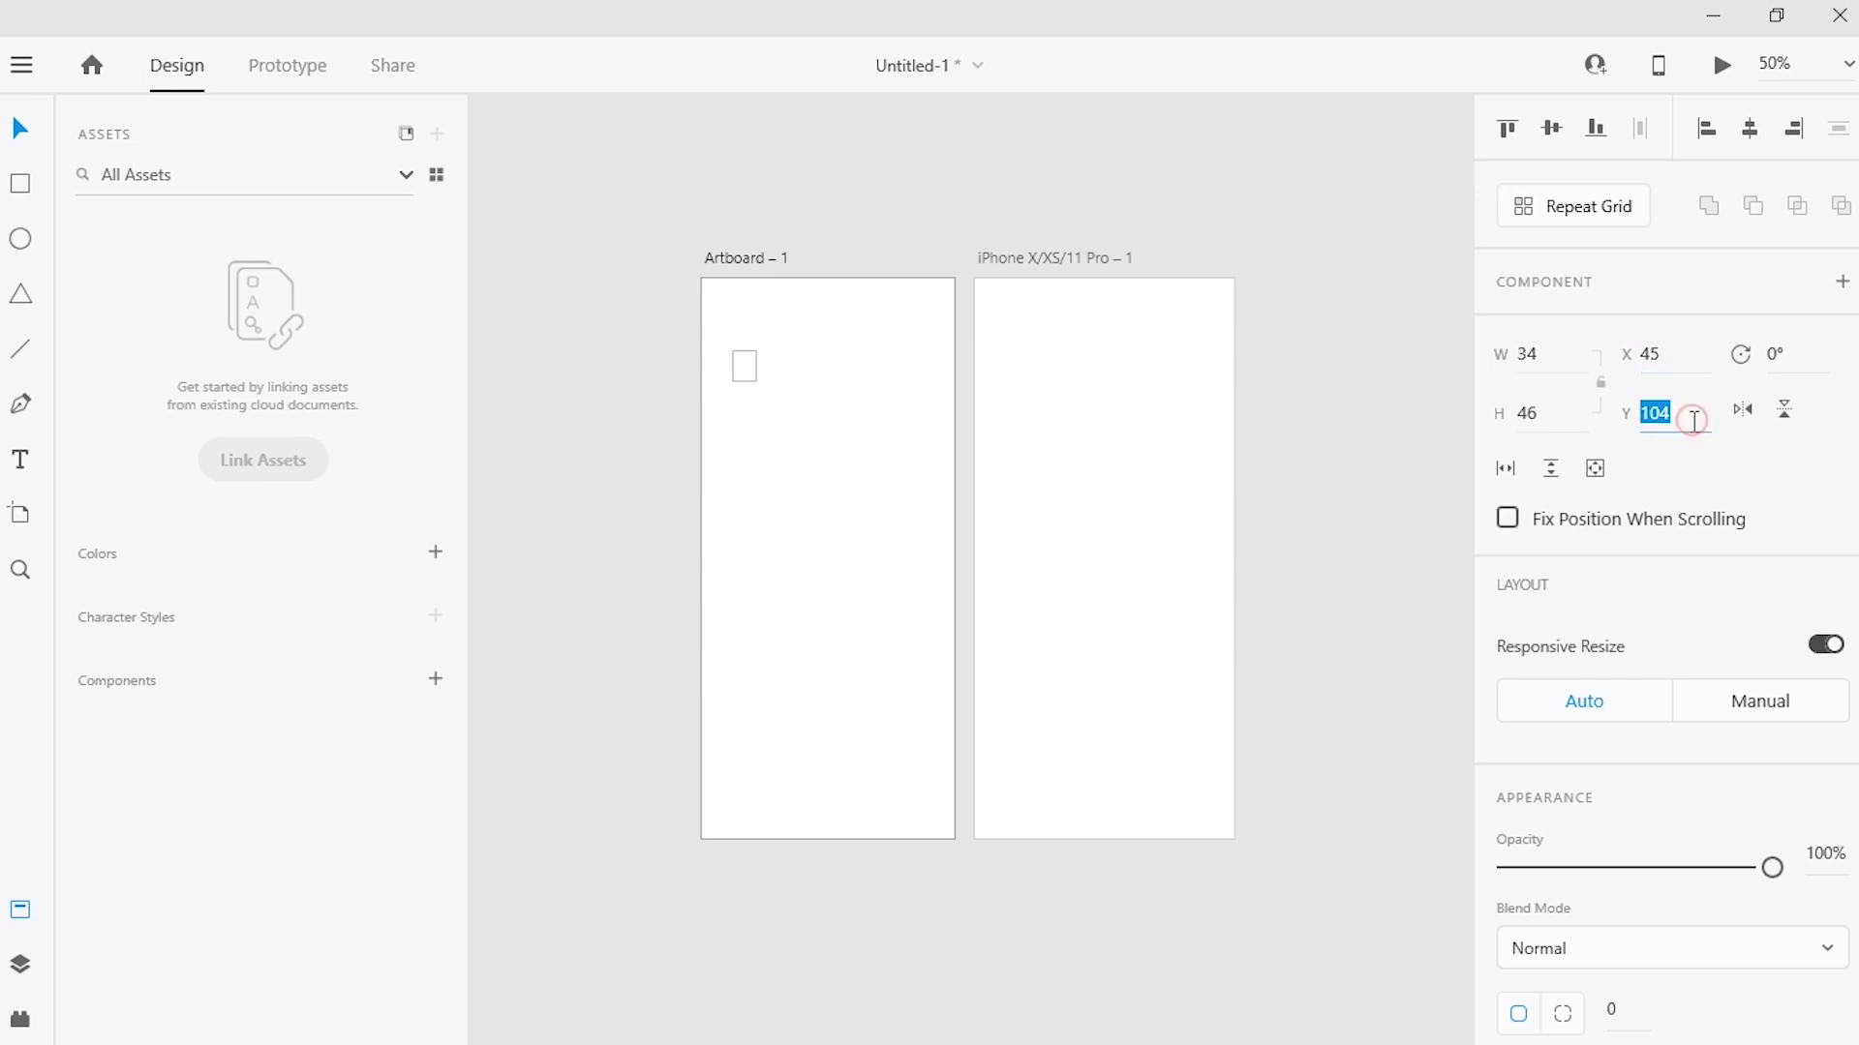
text(45)
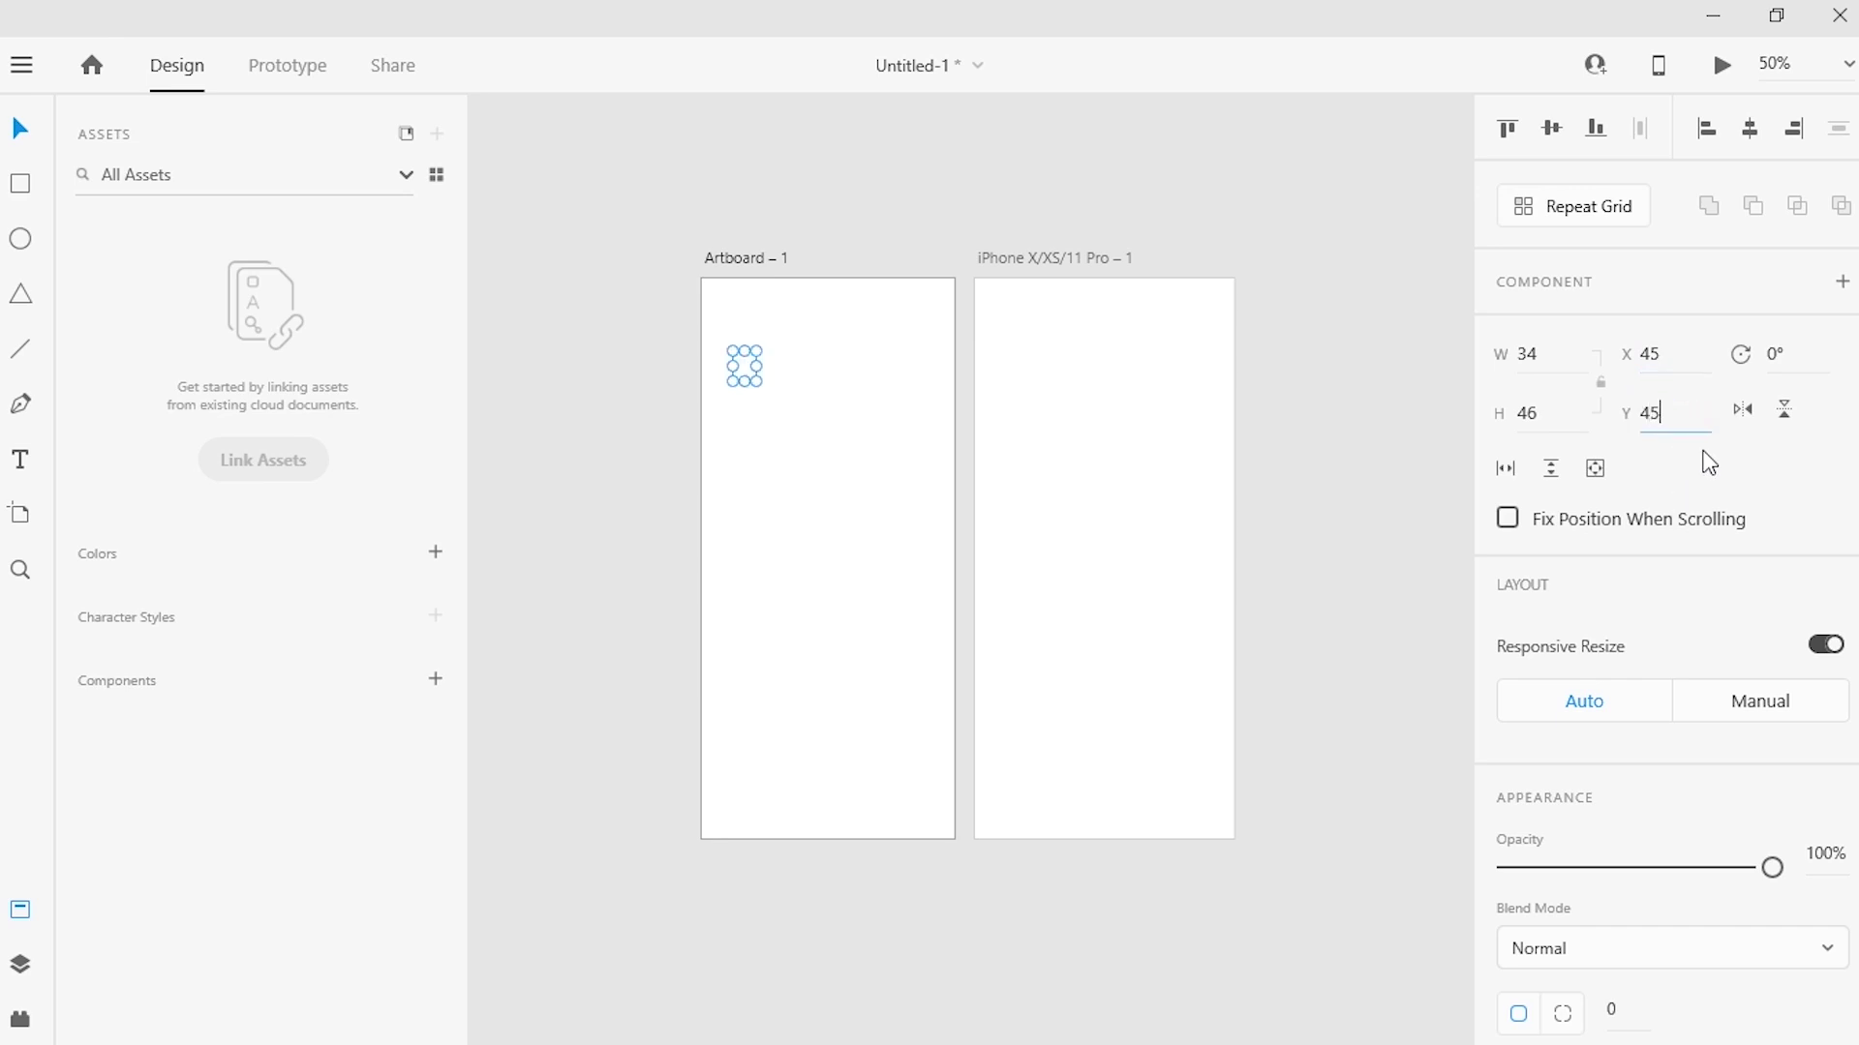
click(1702, 455)
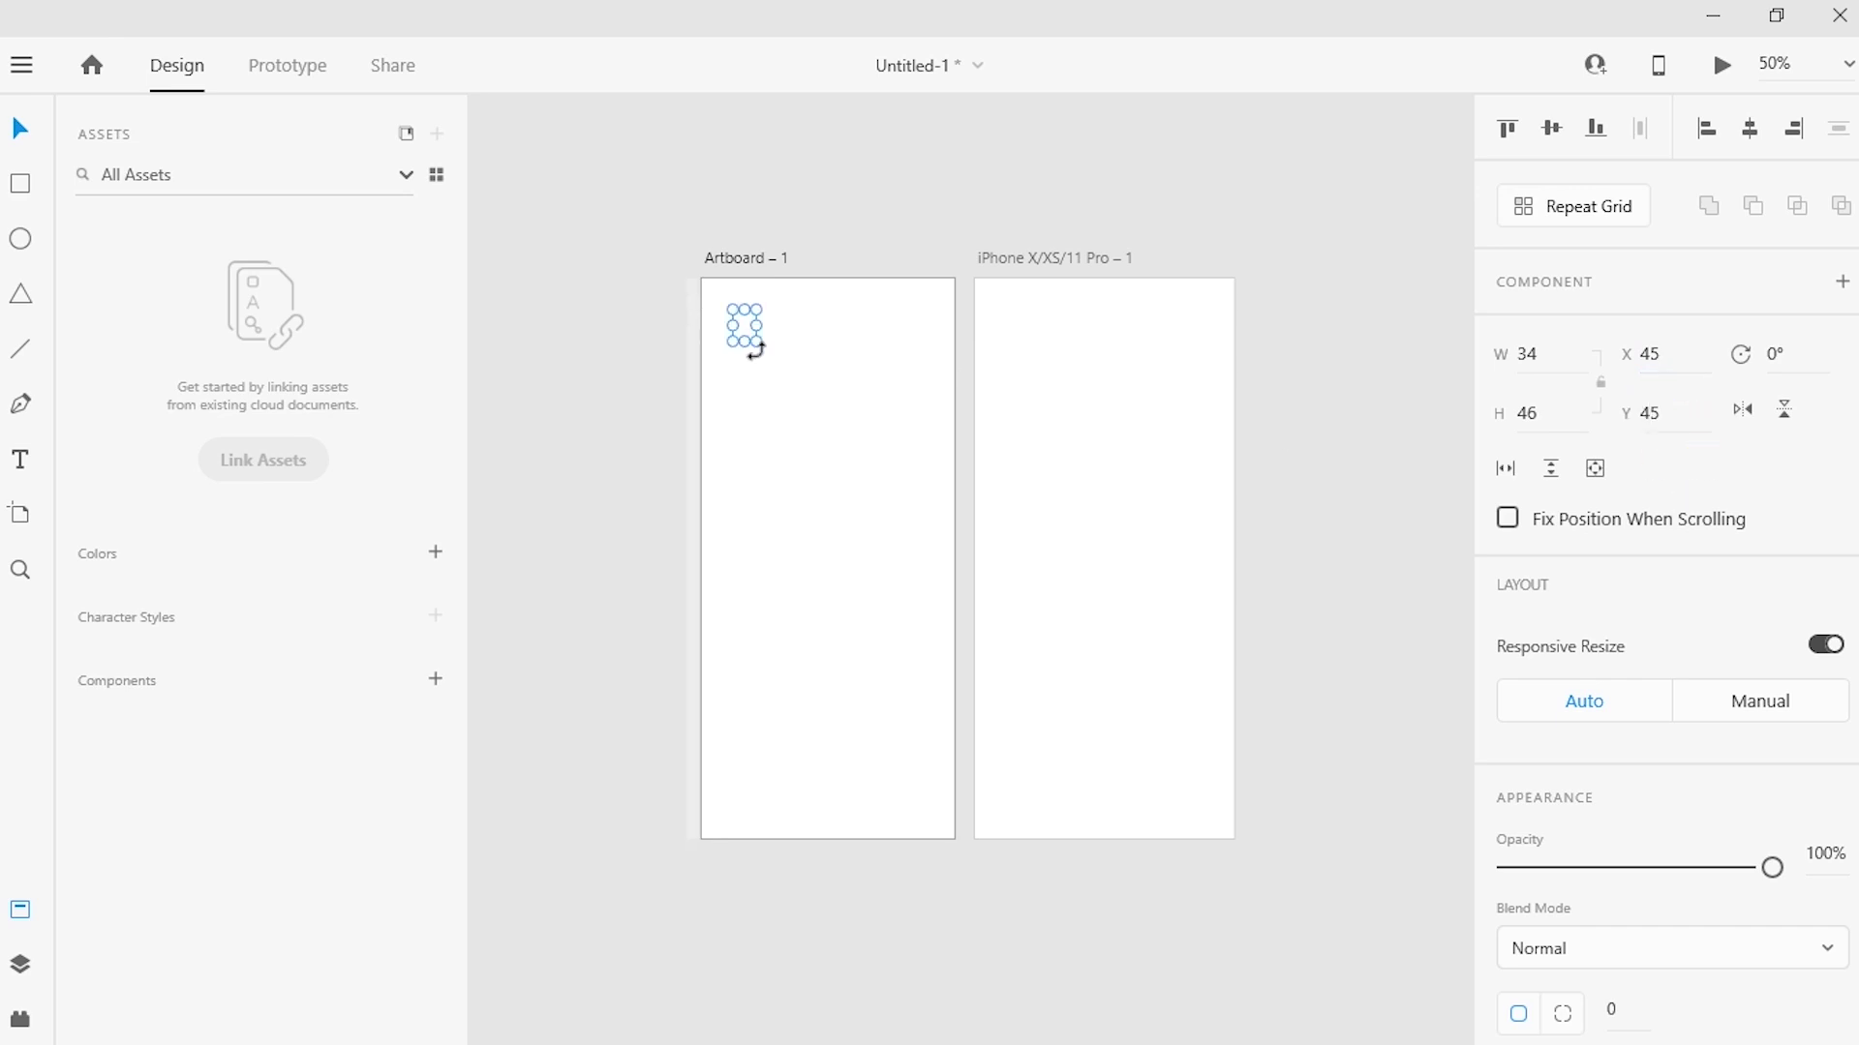
click(1786, 368)
click(1772, 465)
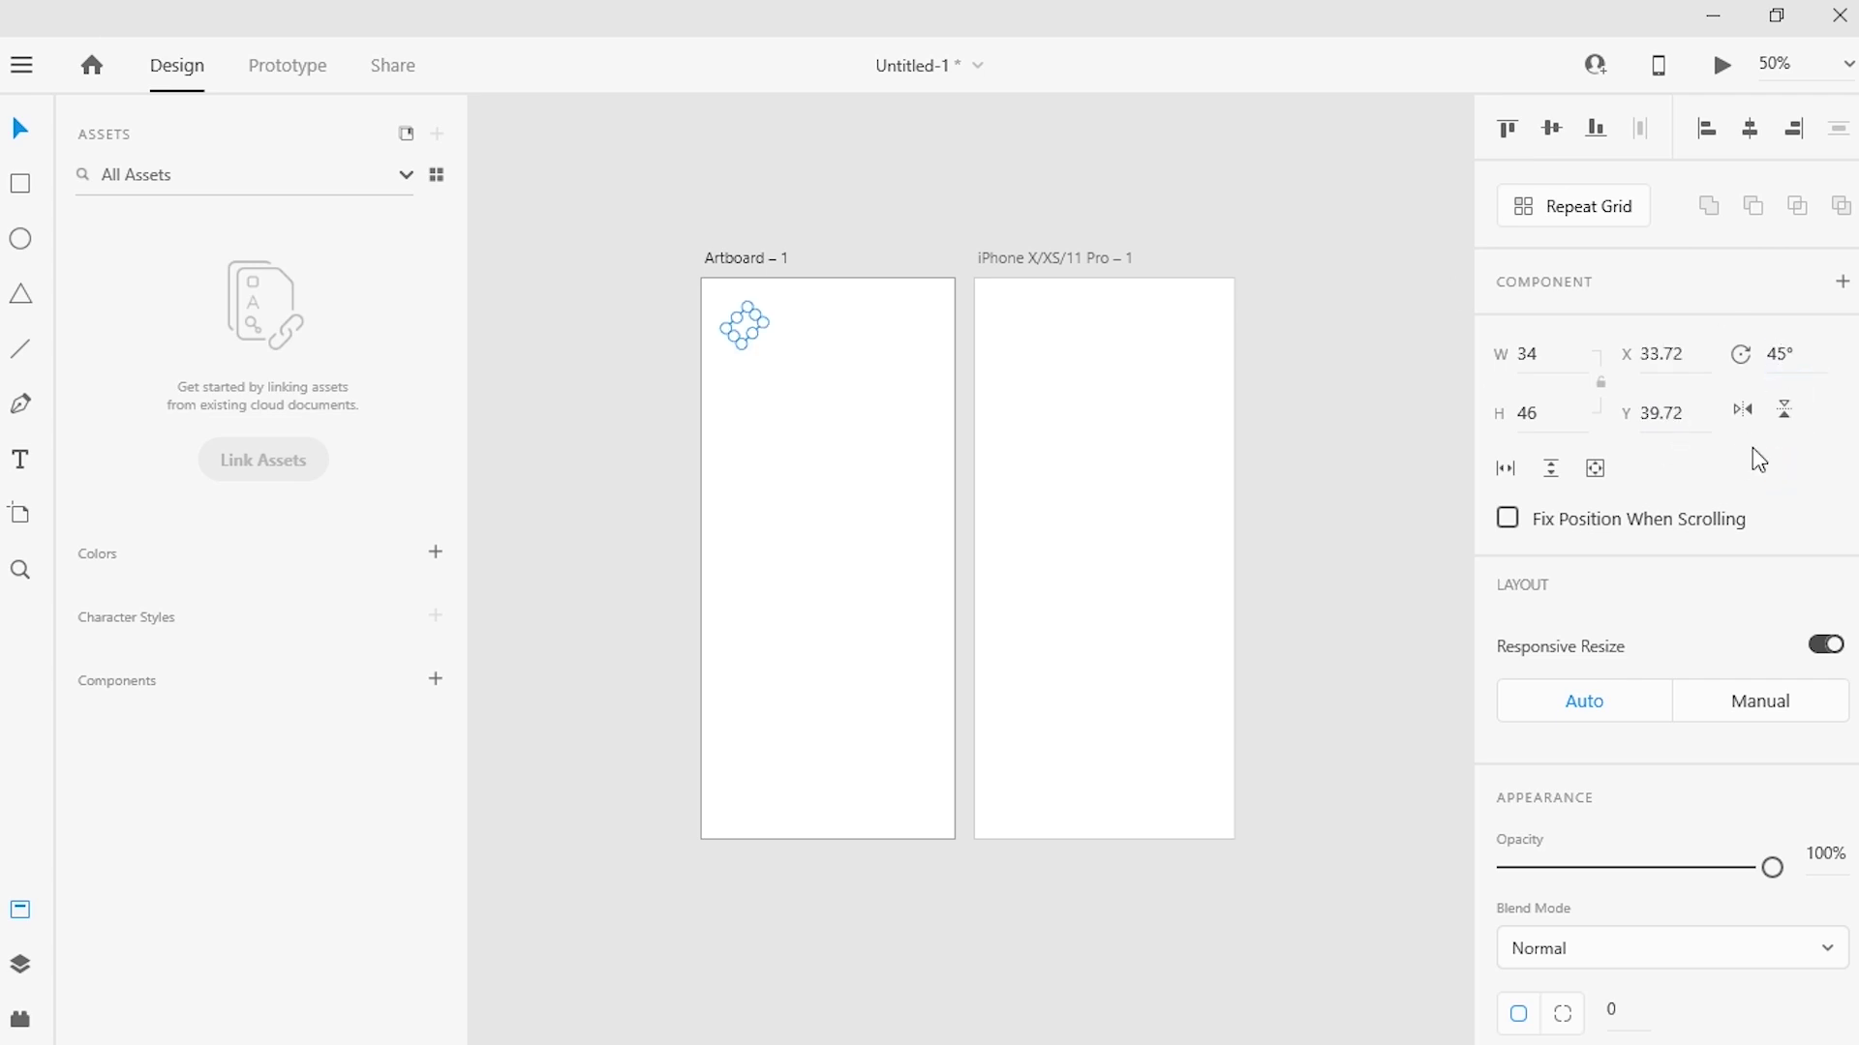
Try flipping the rotated rectangle horizontally and vertically several times, returning it to its 45° orientation
click(1742, 409)
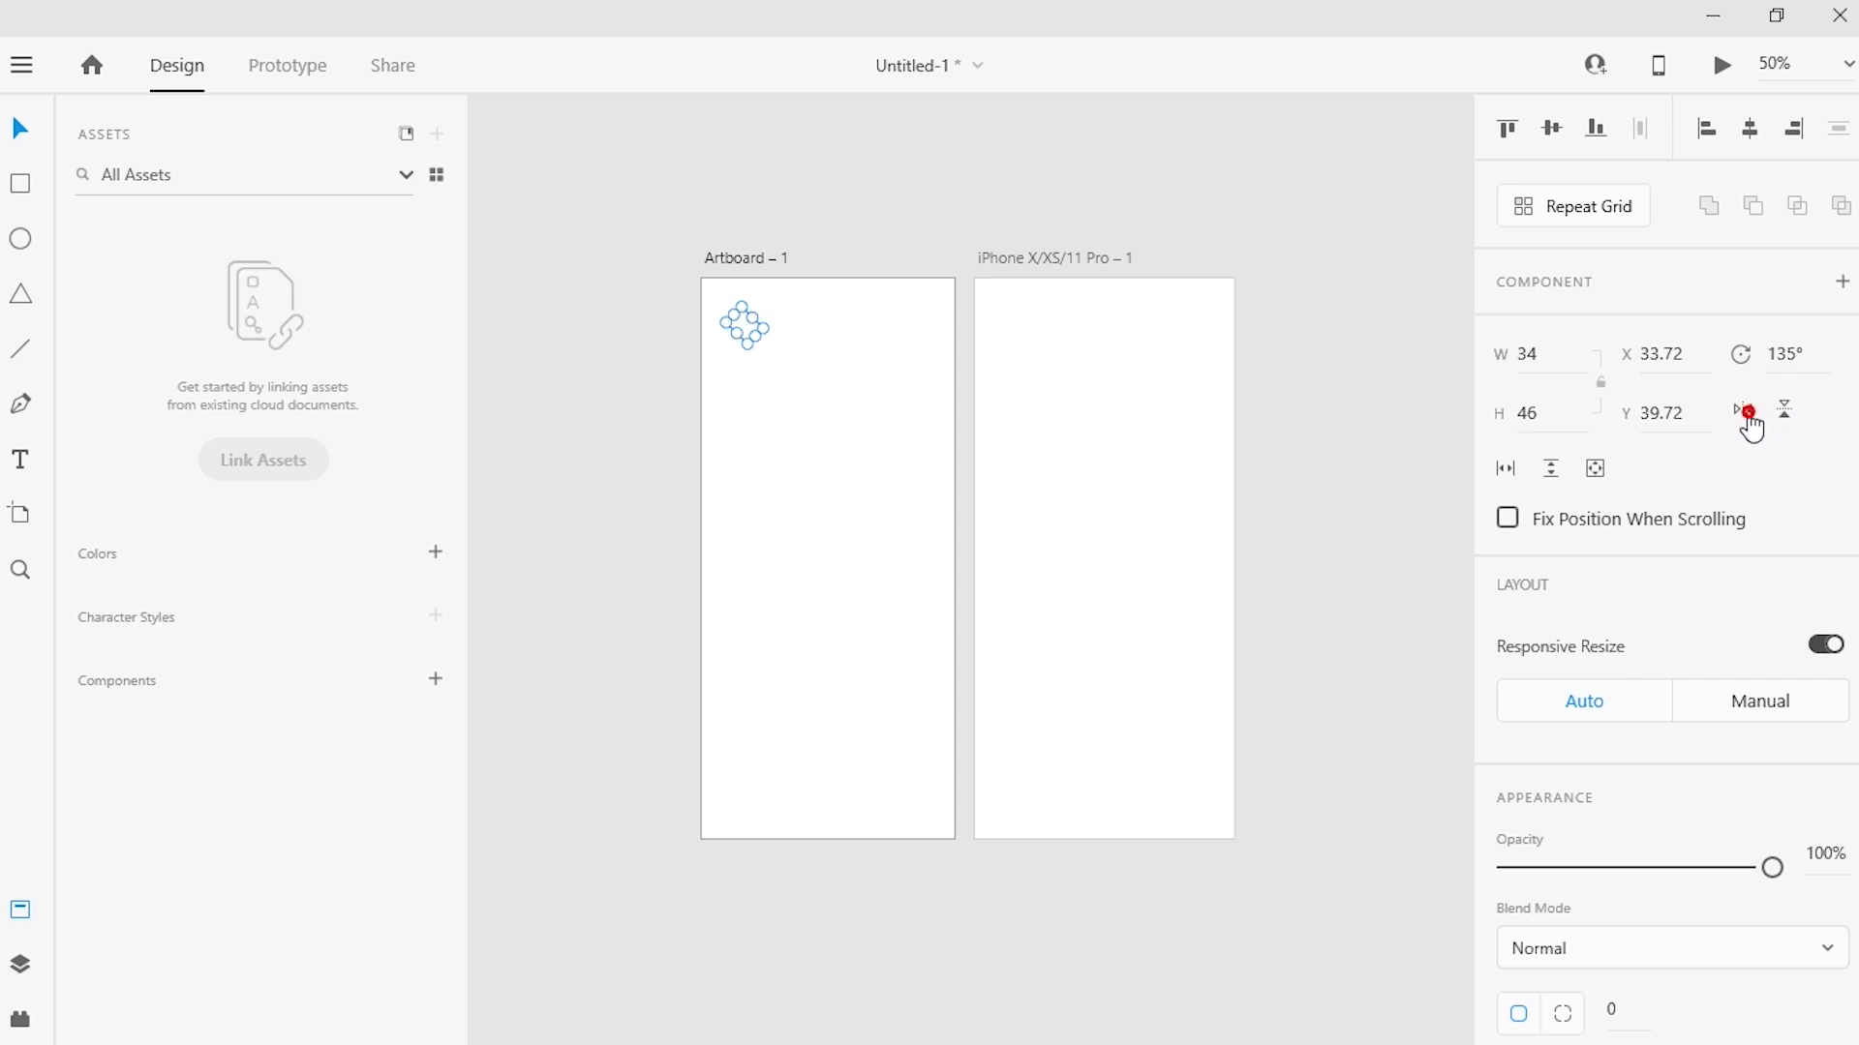
click(1786, 408)
click(1743, 409)
click(1786, 409)
click(1786, 408)
click(1744, 408)
click(1784, 408)
click(1744, 407)
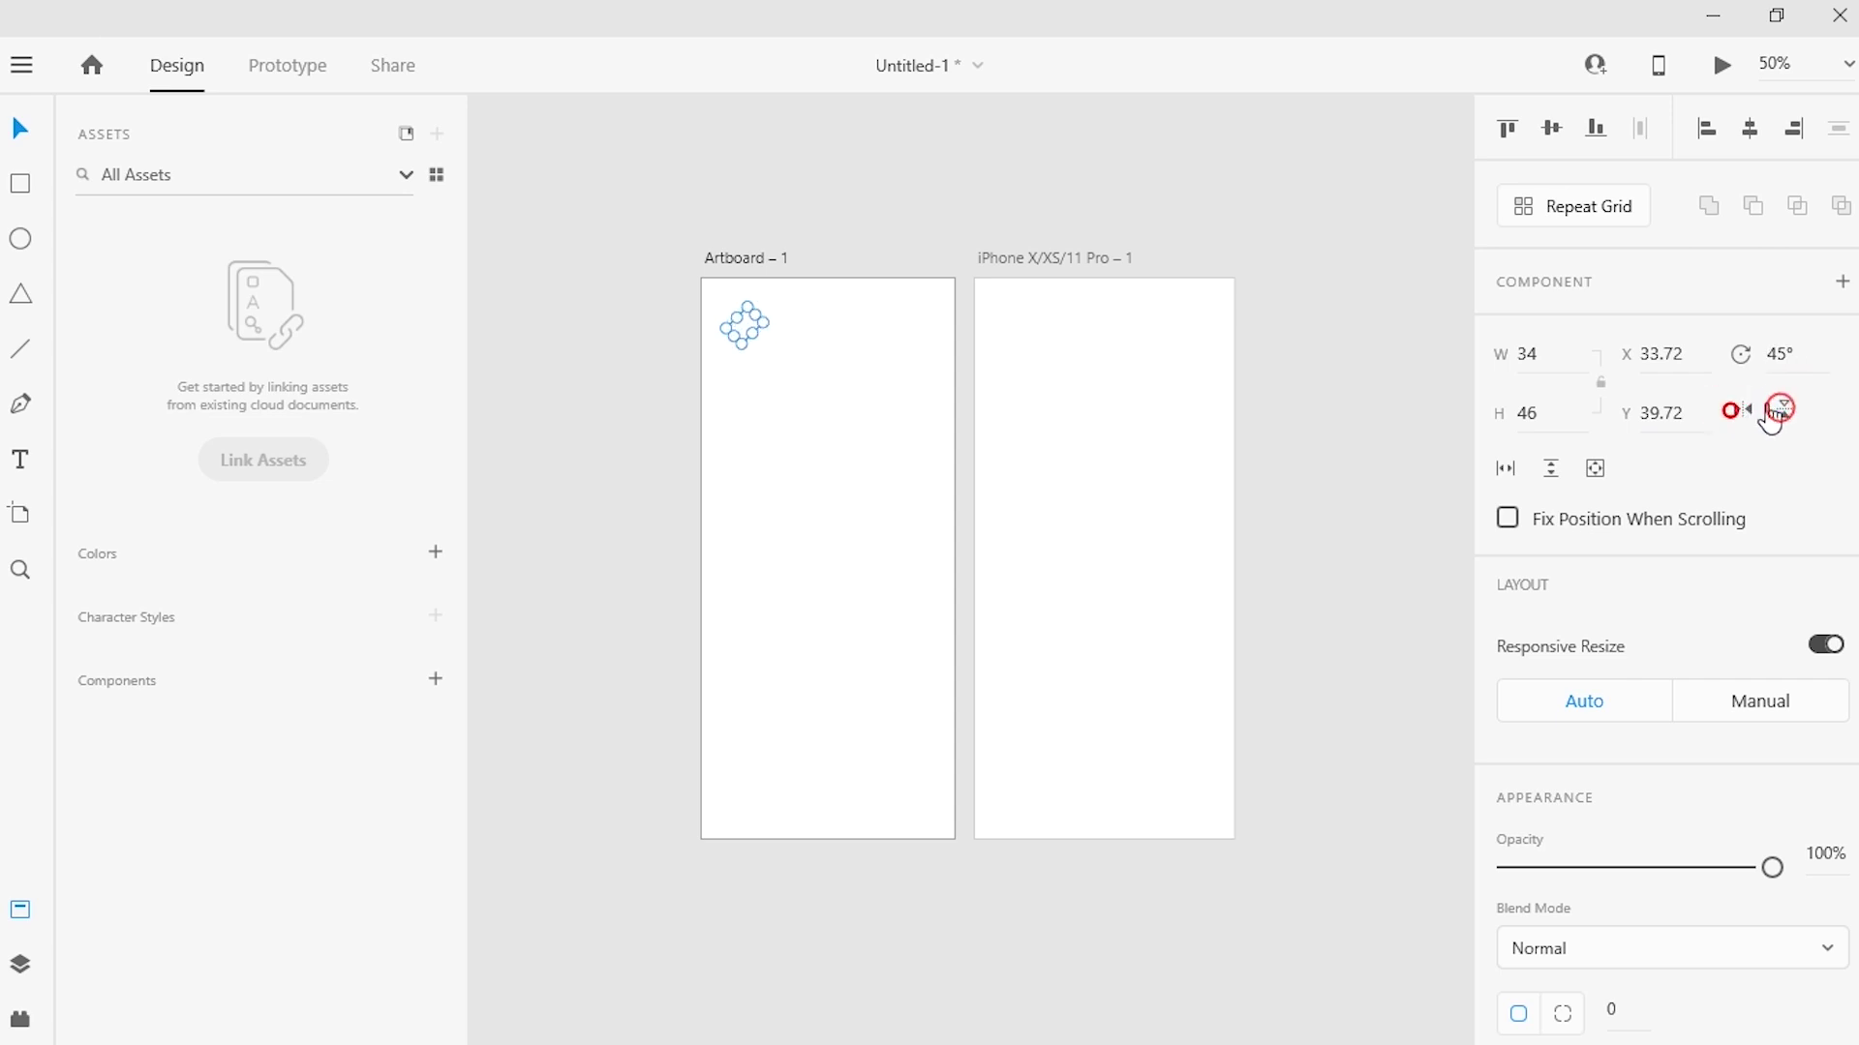
click(1742, 410)
click(1742, 409)
click(1786, 408)
click(1743, 410)
click(1786, 408)
click(1786, 409)
click(1786, 409)
click(1743, 409)
Try the horizontal and vertical scrolling options on the rectangle, then turn scrolling off
click(1506, 468)
click(1535, 469)
click(1515, 462)
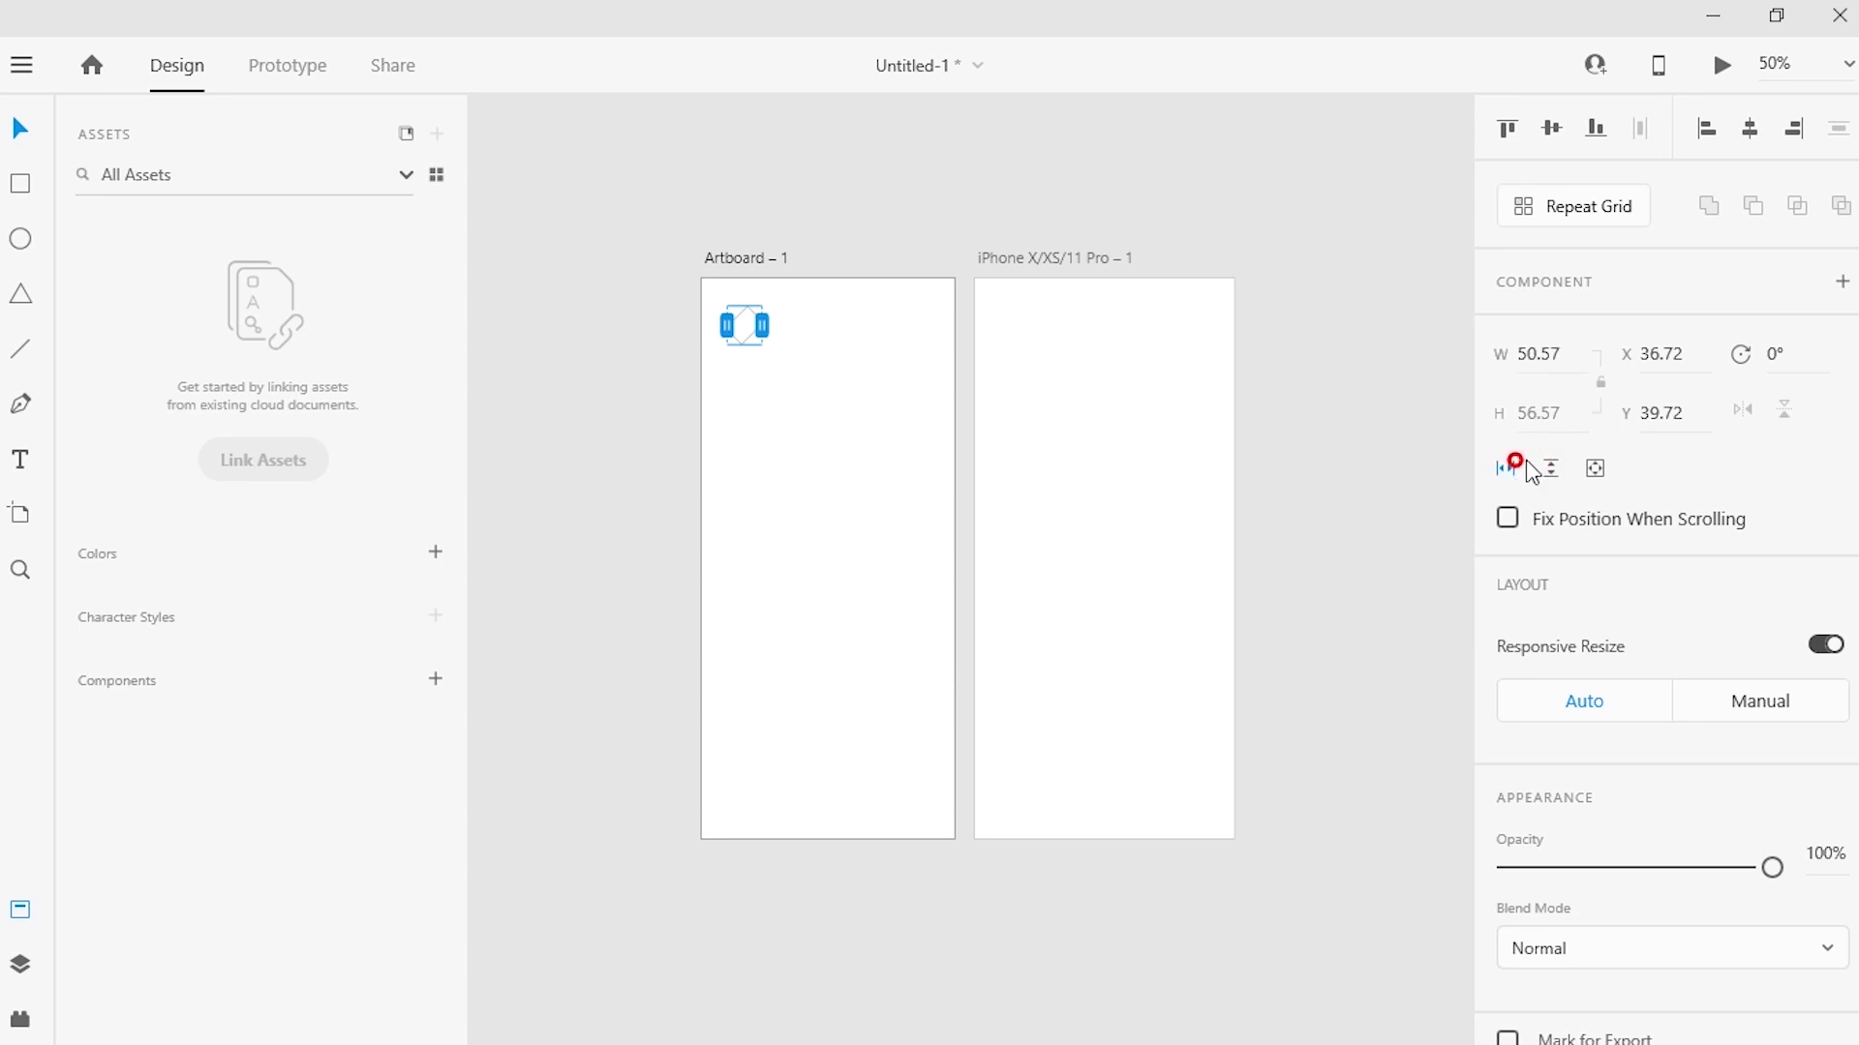
click(1595, 468)
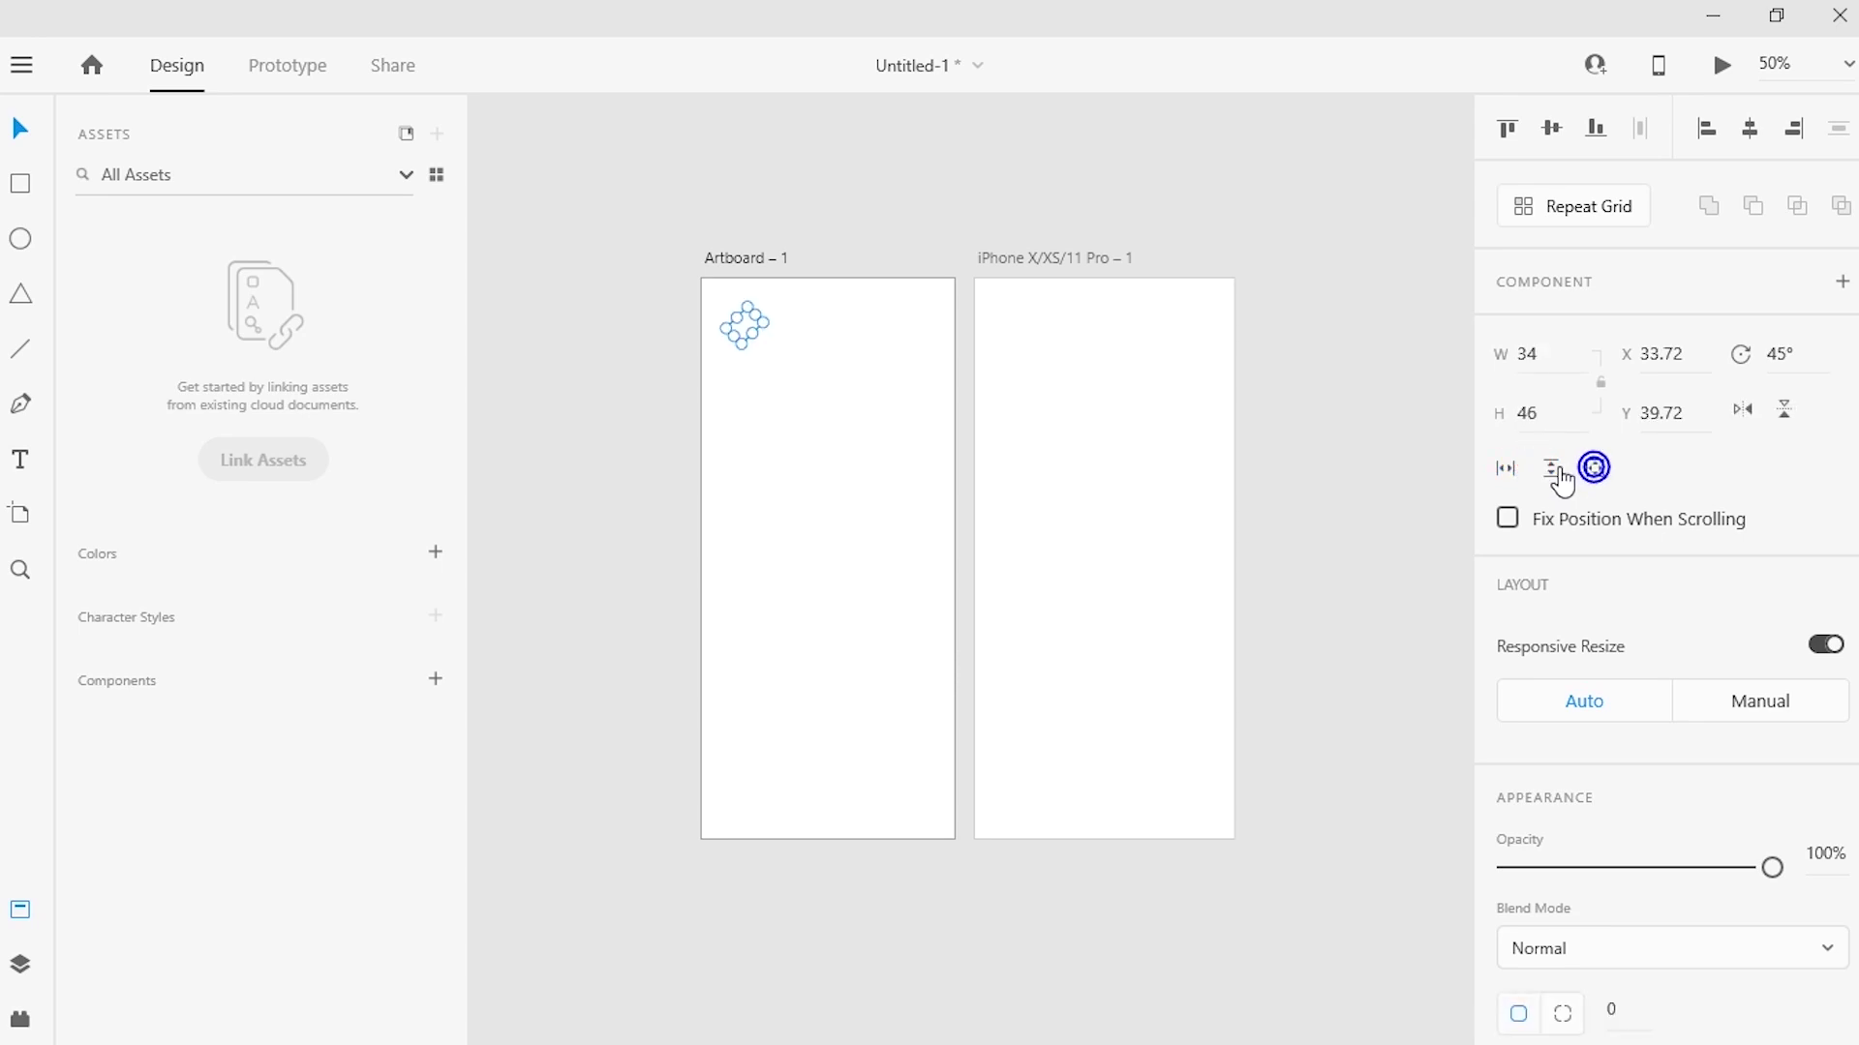
Turn Responsive Resize off and back on for the rectangle
click(1507, 523)
scroll(1842, 368, down, 3)
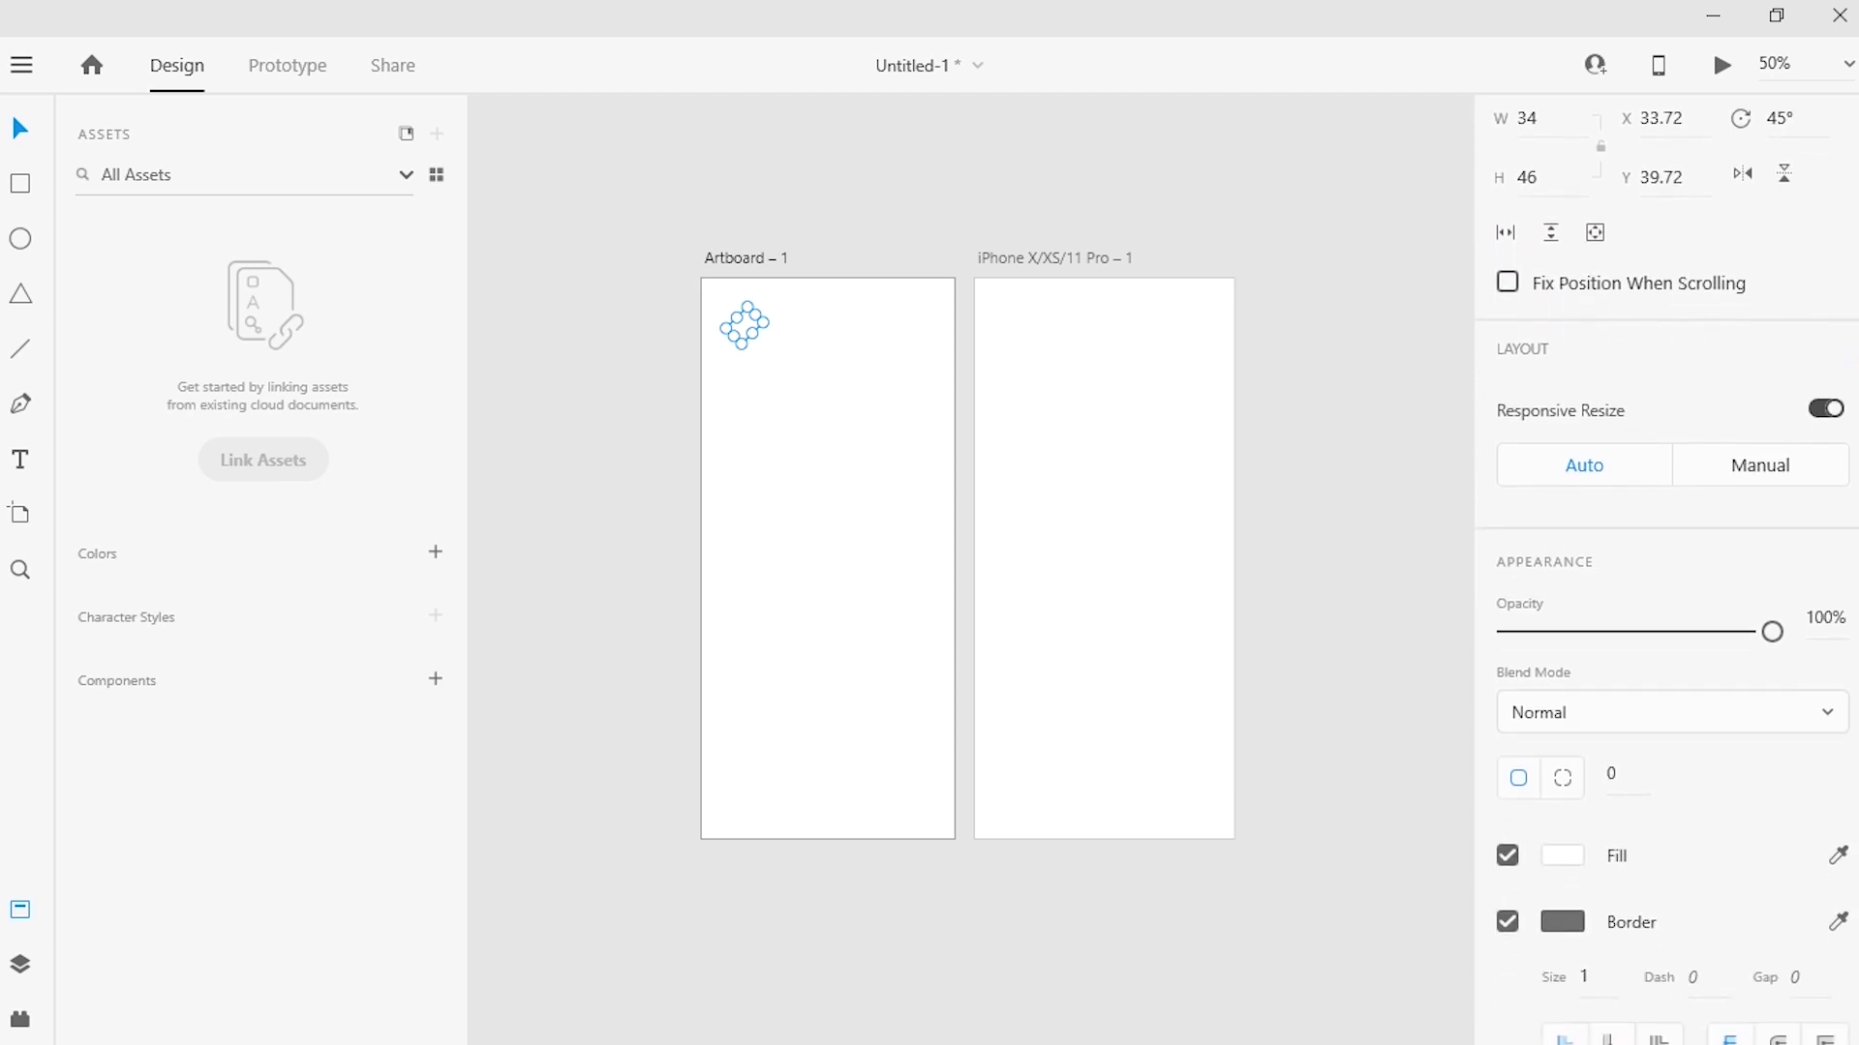
click(1829, 413)
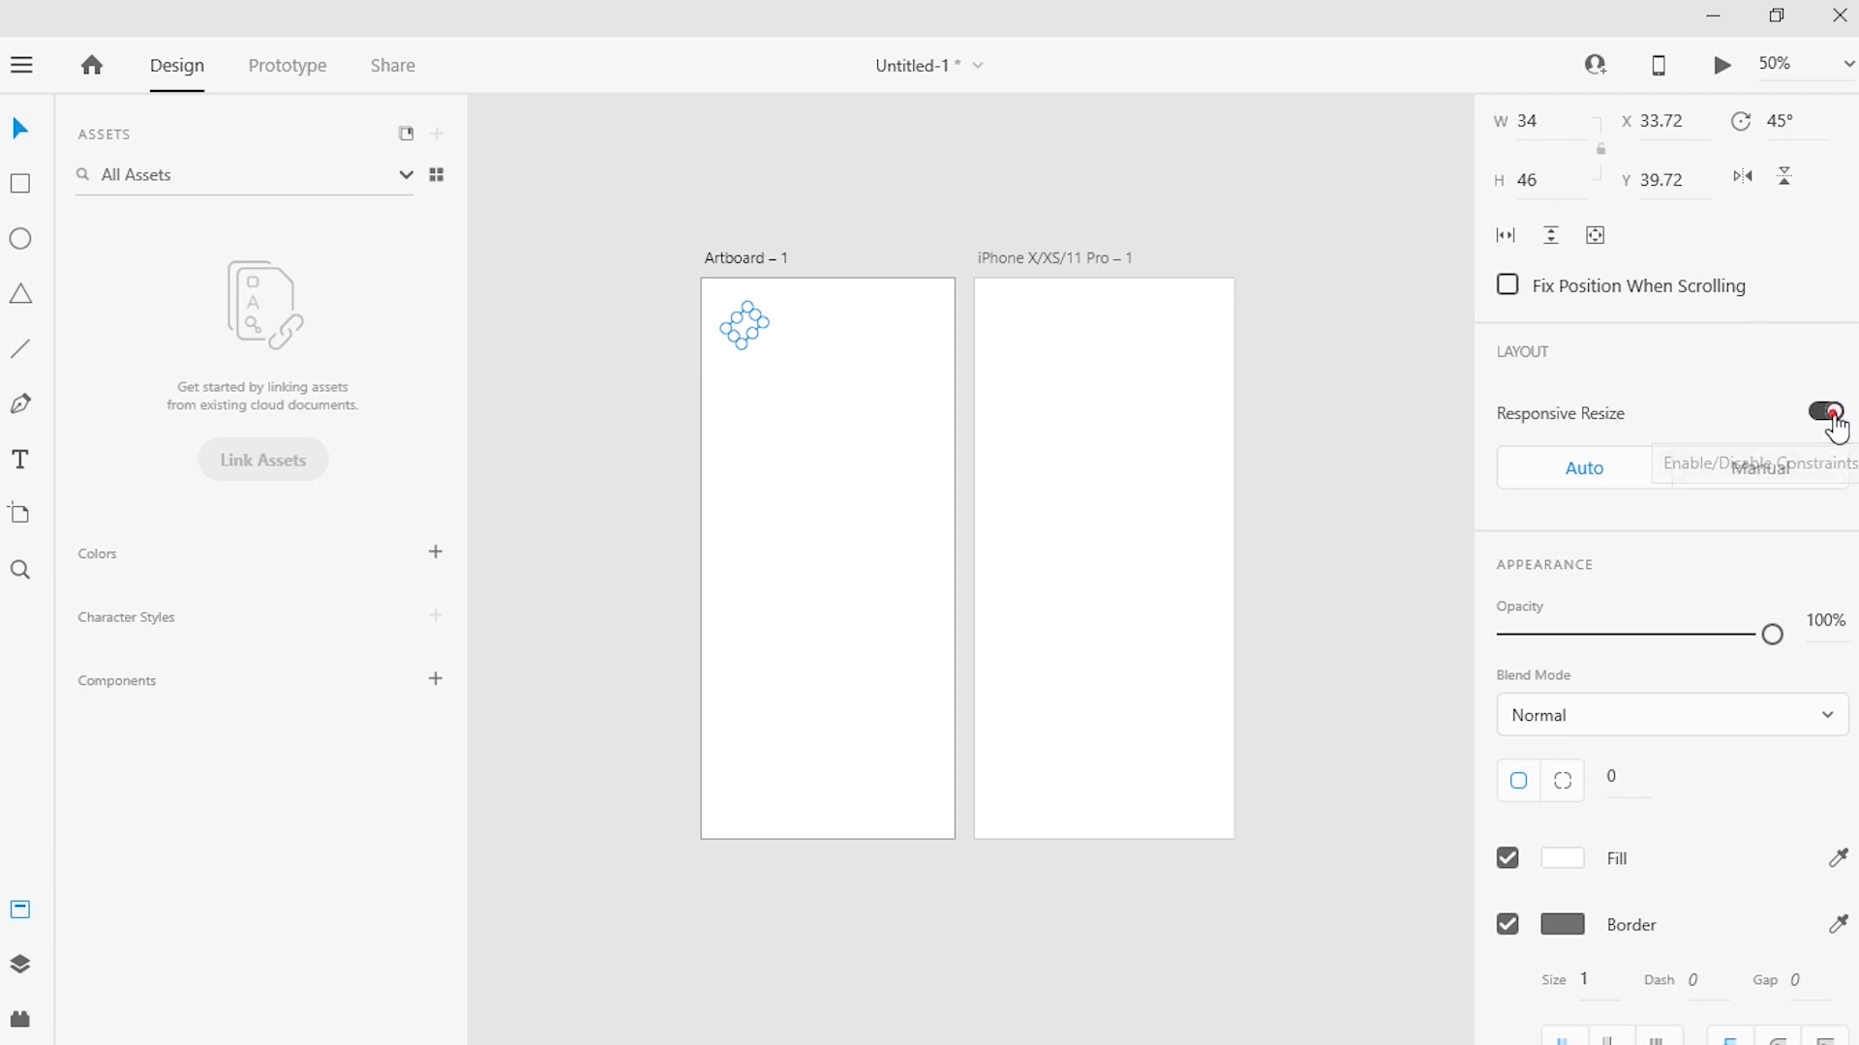
click(1831, 414)
click(1826, 416)
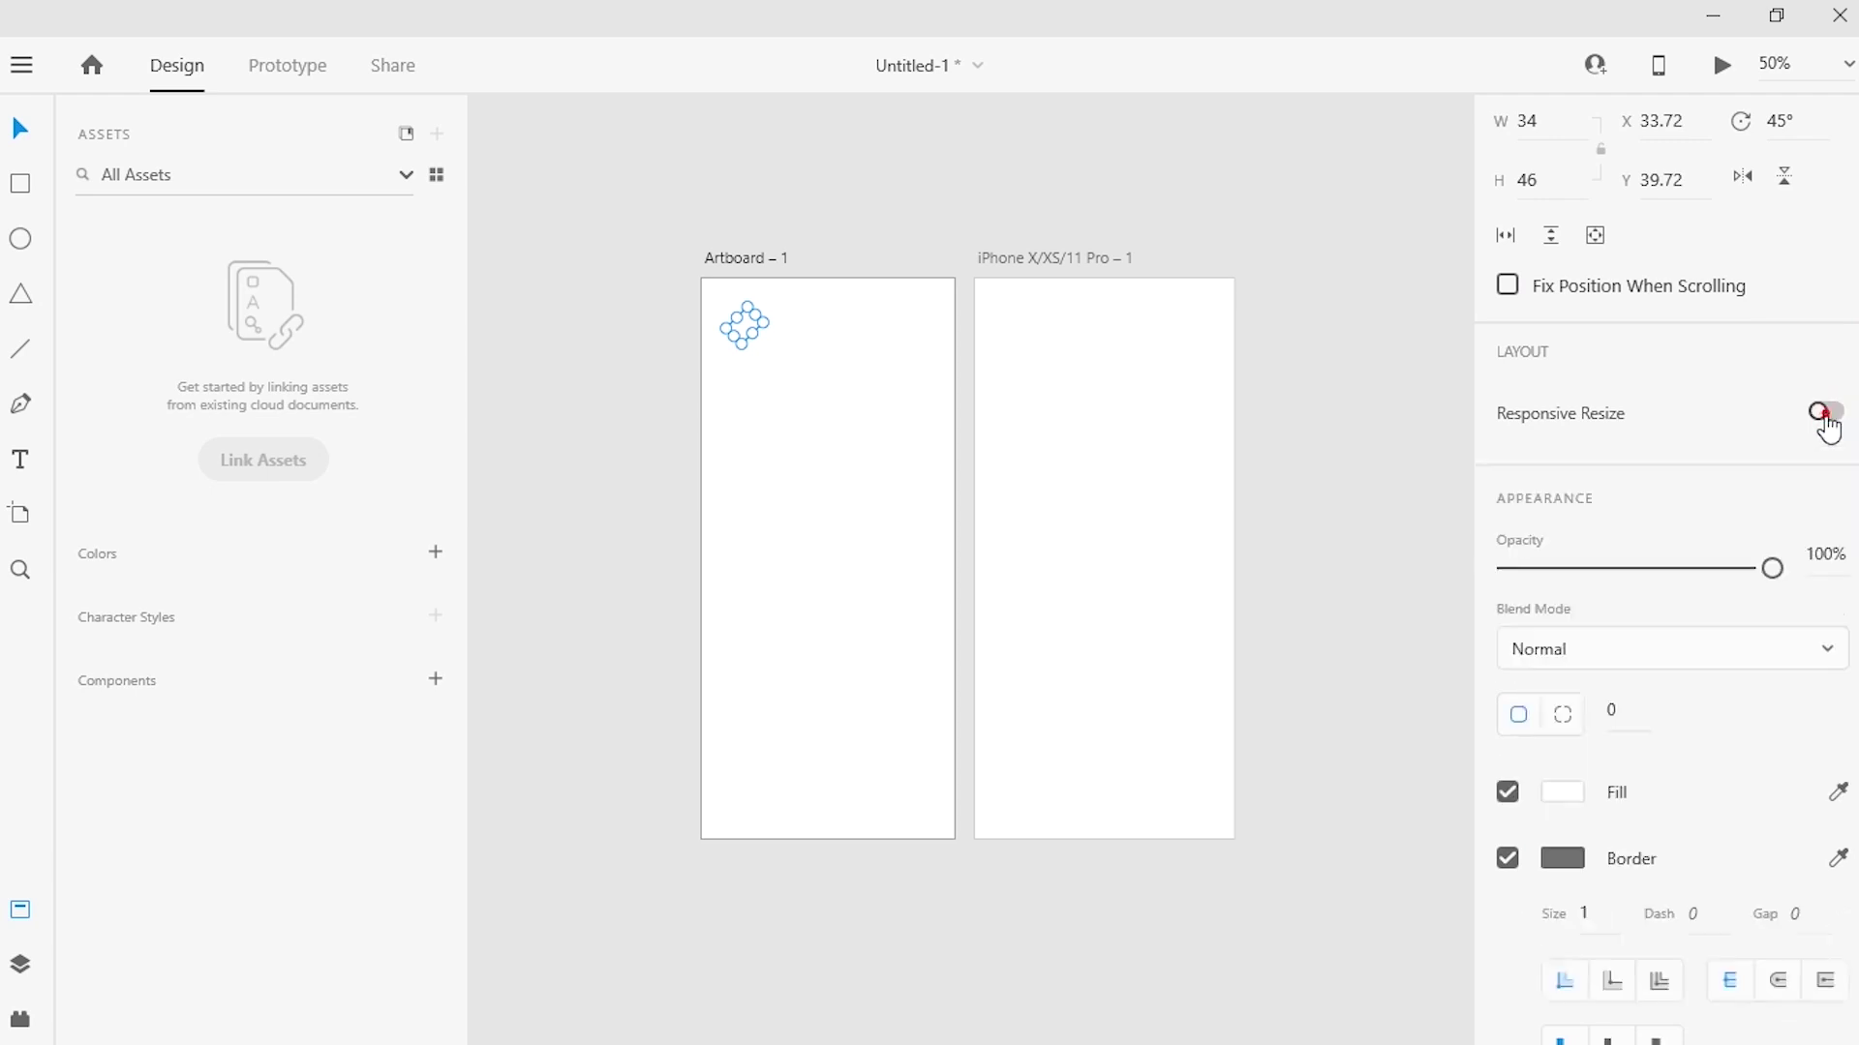
click(1825, 414)
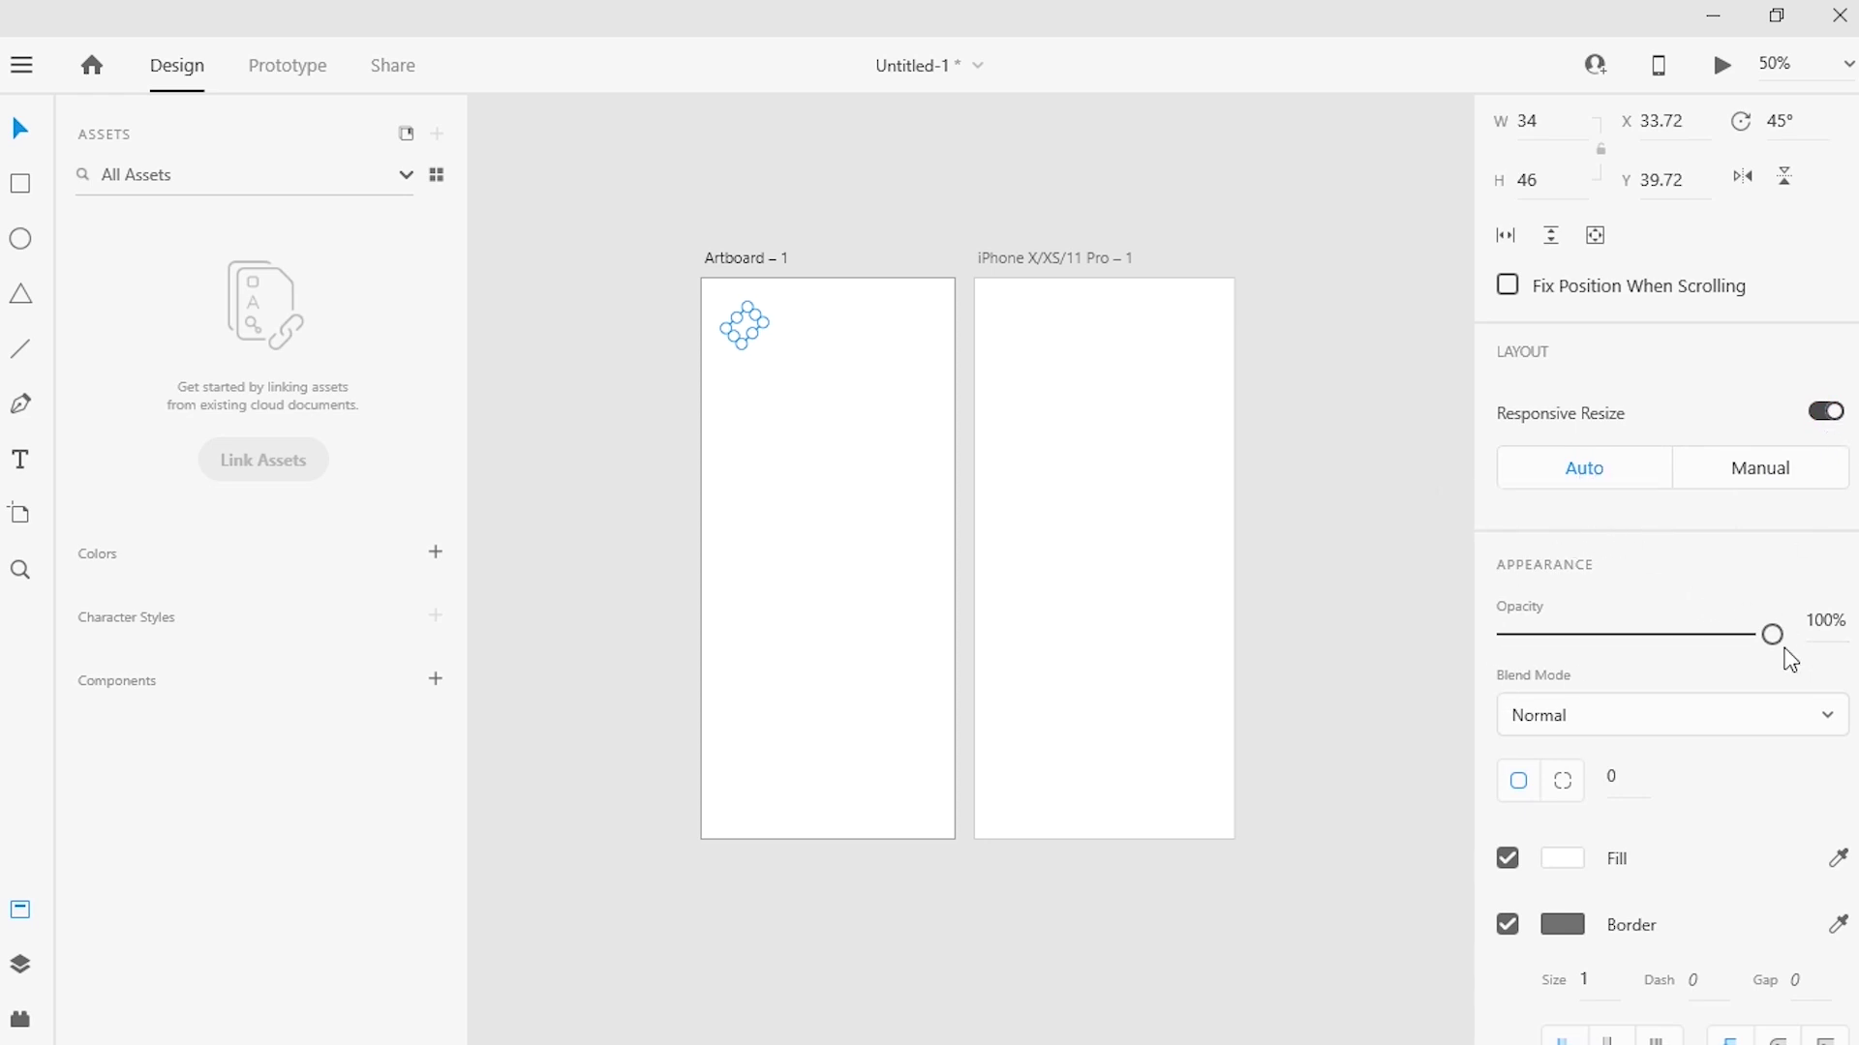
Try the Screen blend mode on the rectangle at 100% opacity, and deselect the rectangle
drag(1775, 639, 1845, 668)
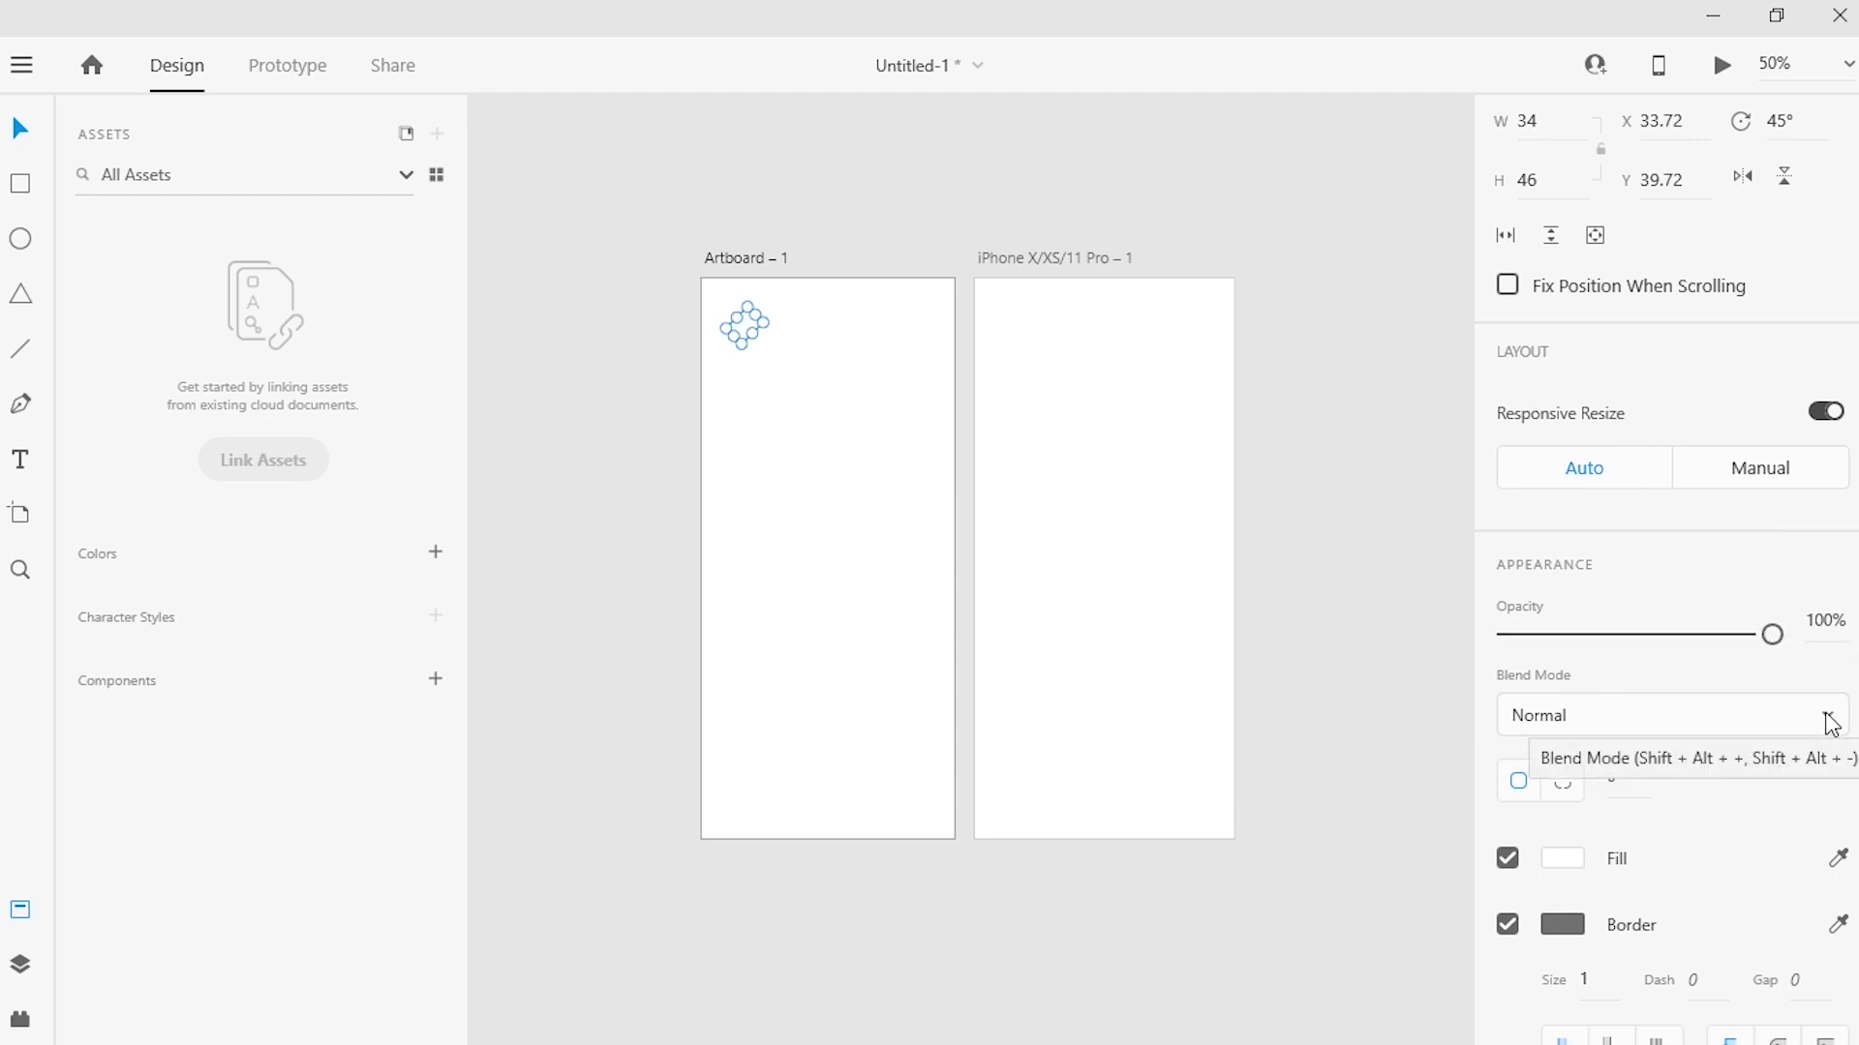
click(1828, 718)
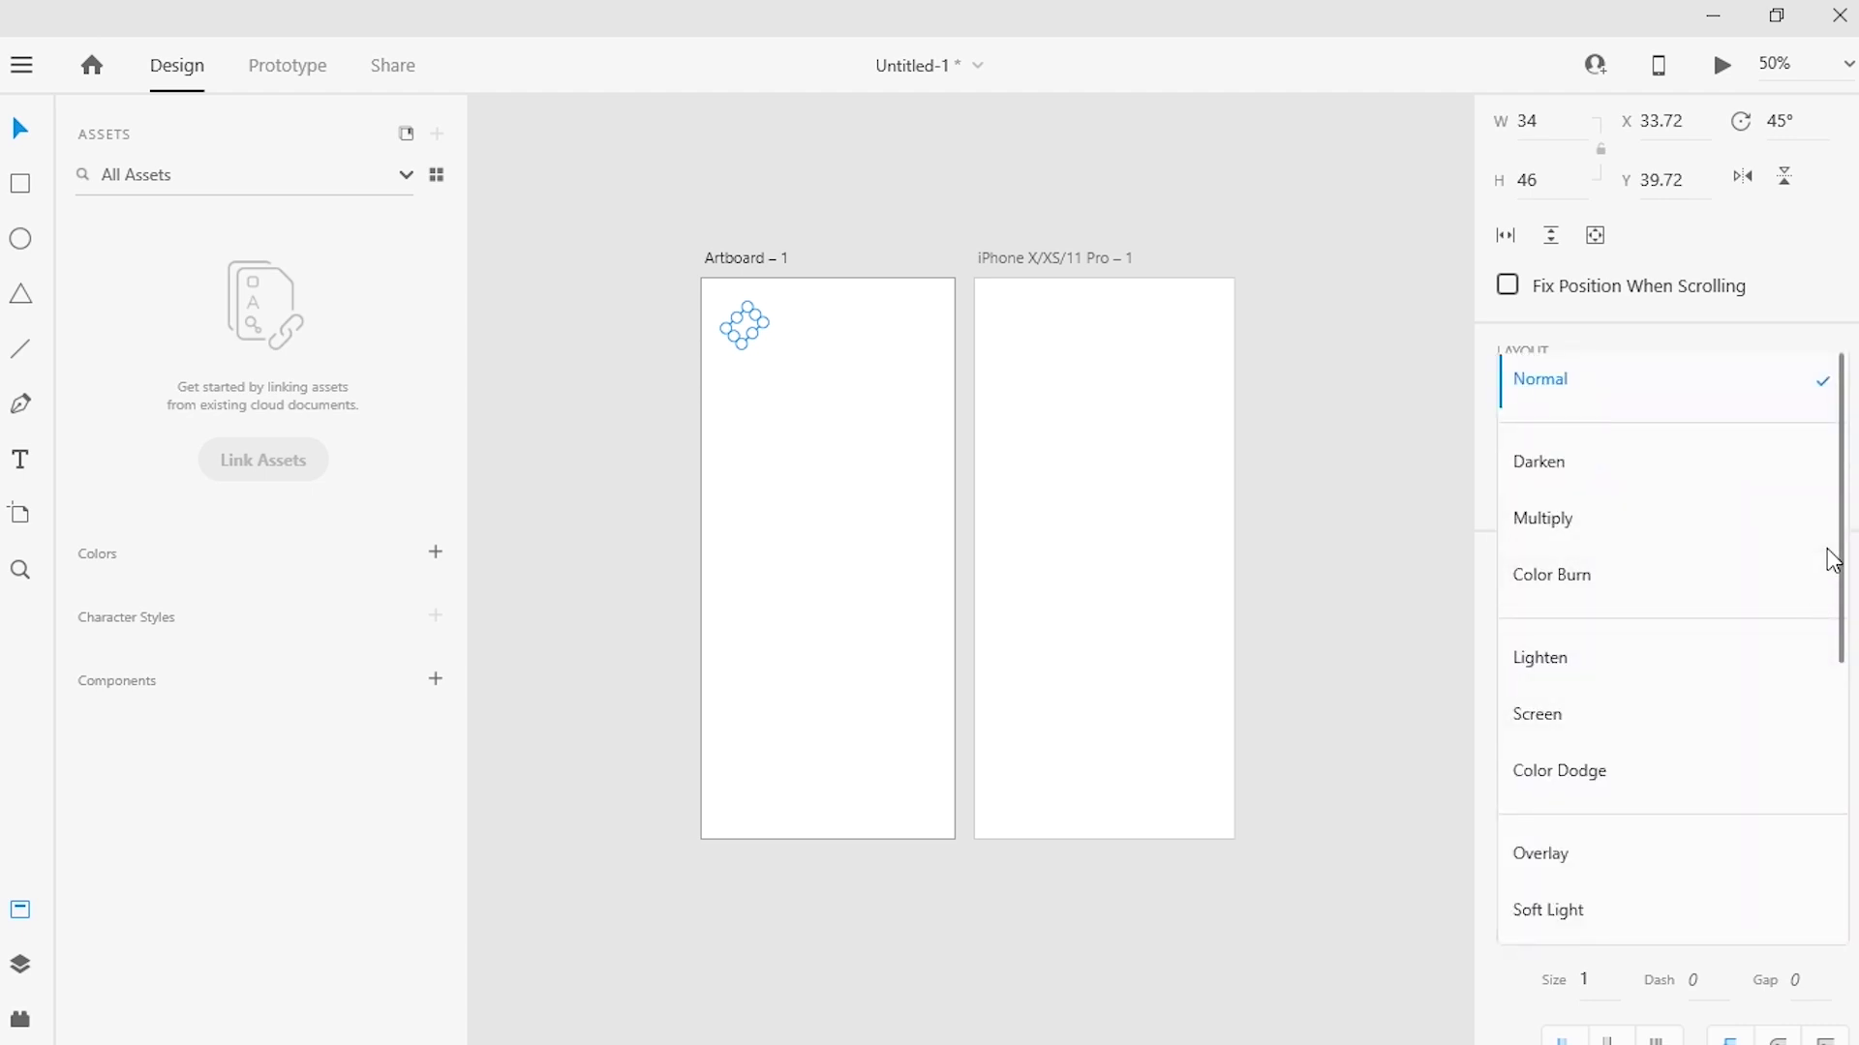
drag(1838, 544, 1822, 630)
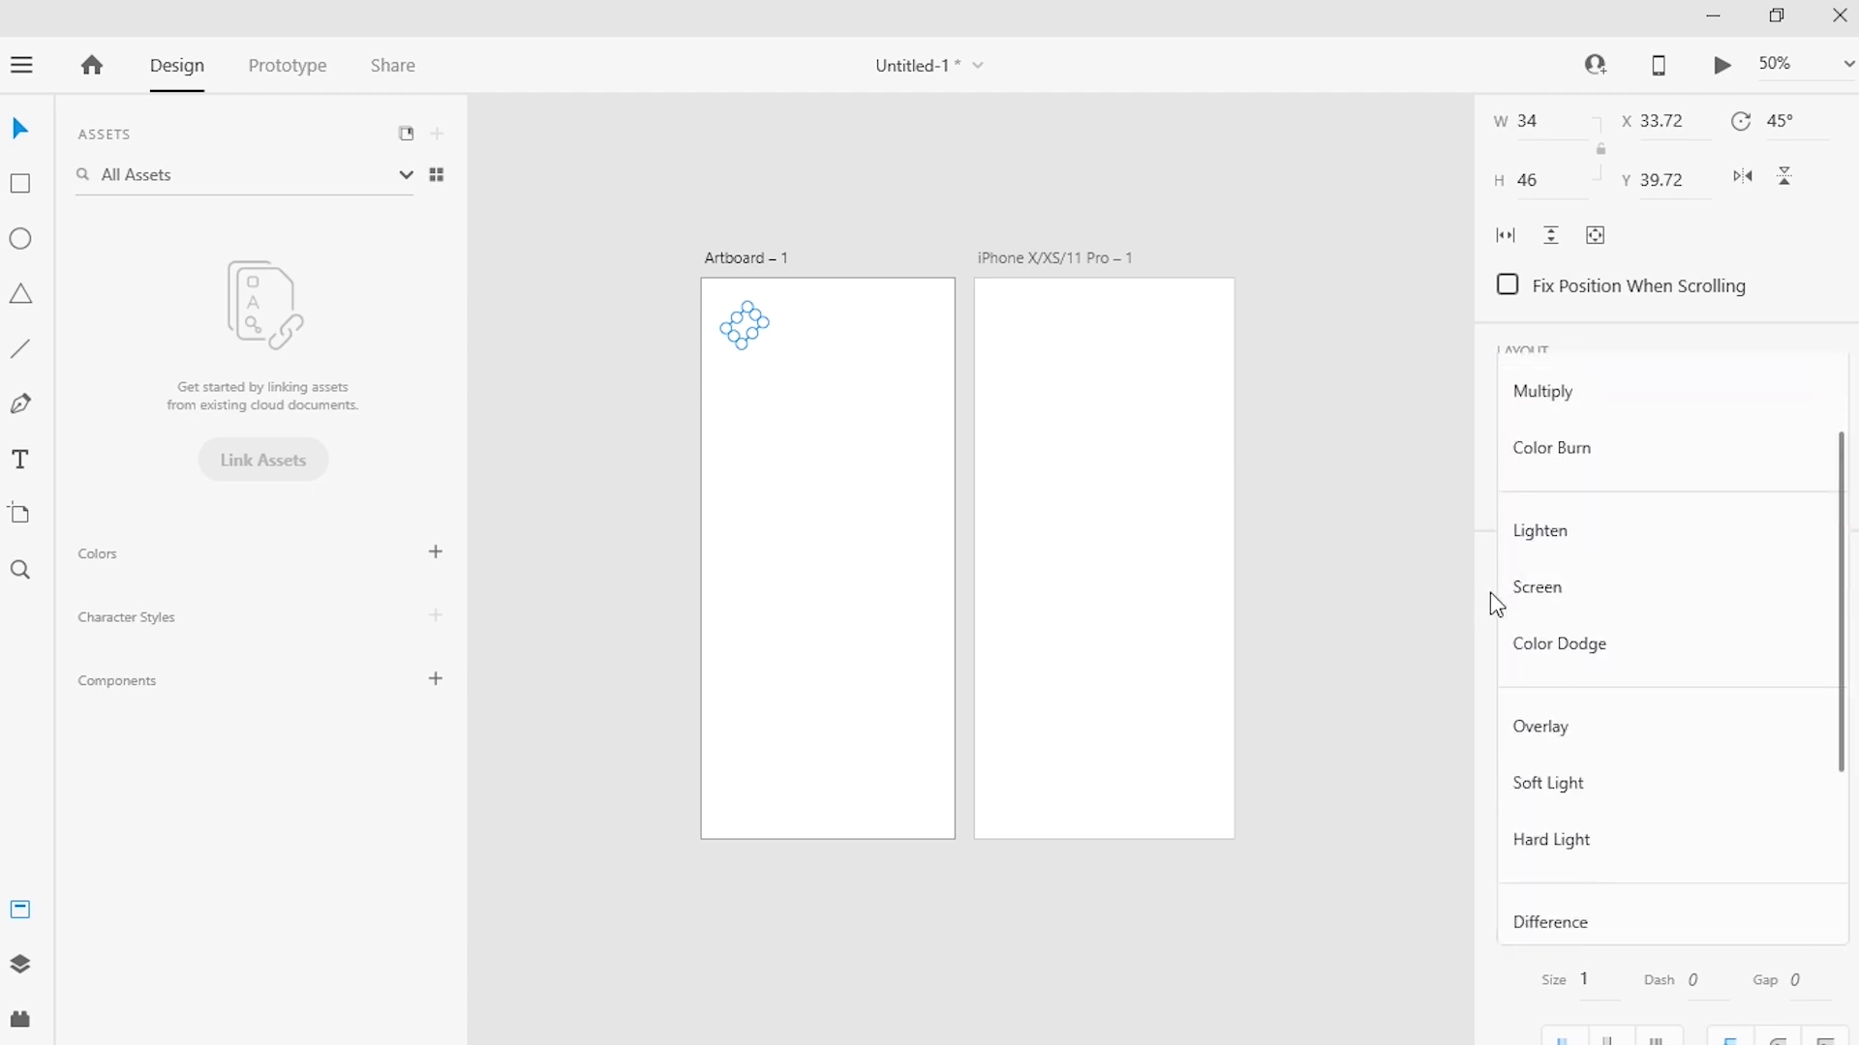
click(1549, 588)
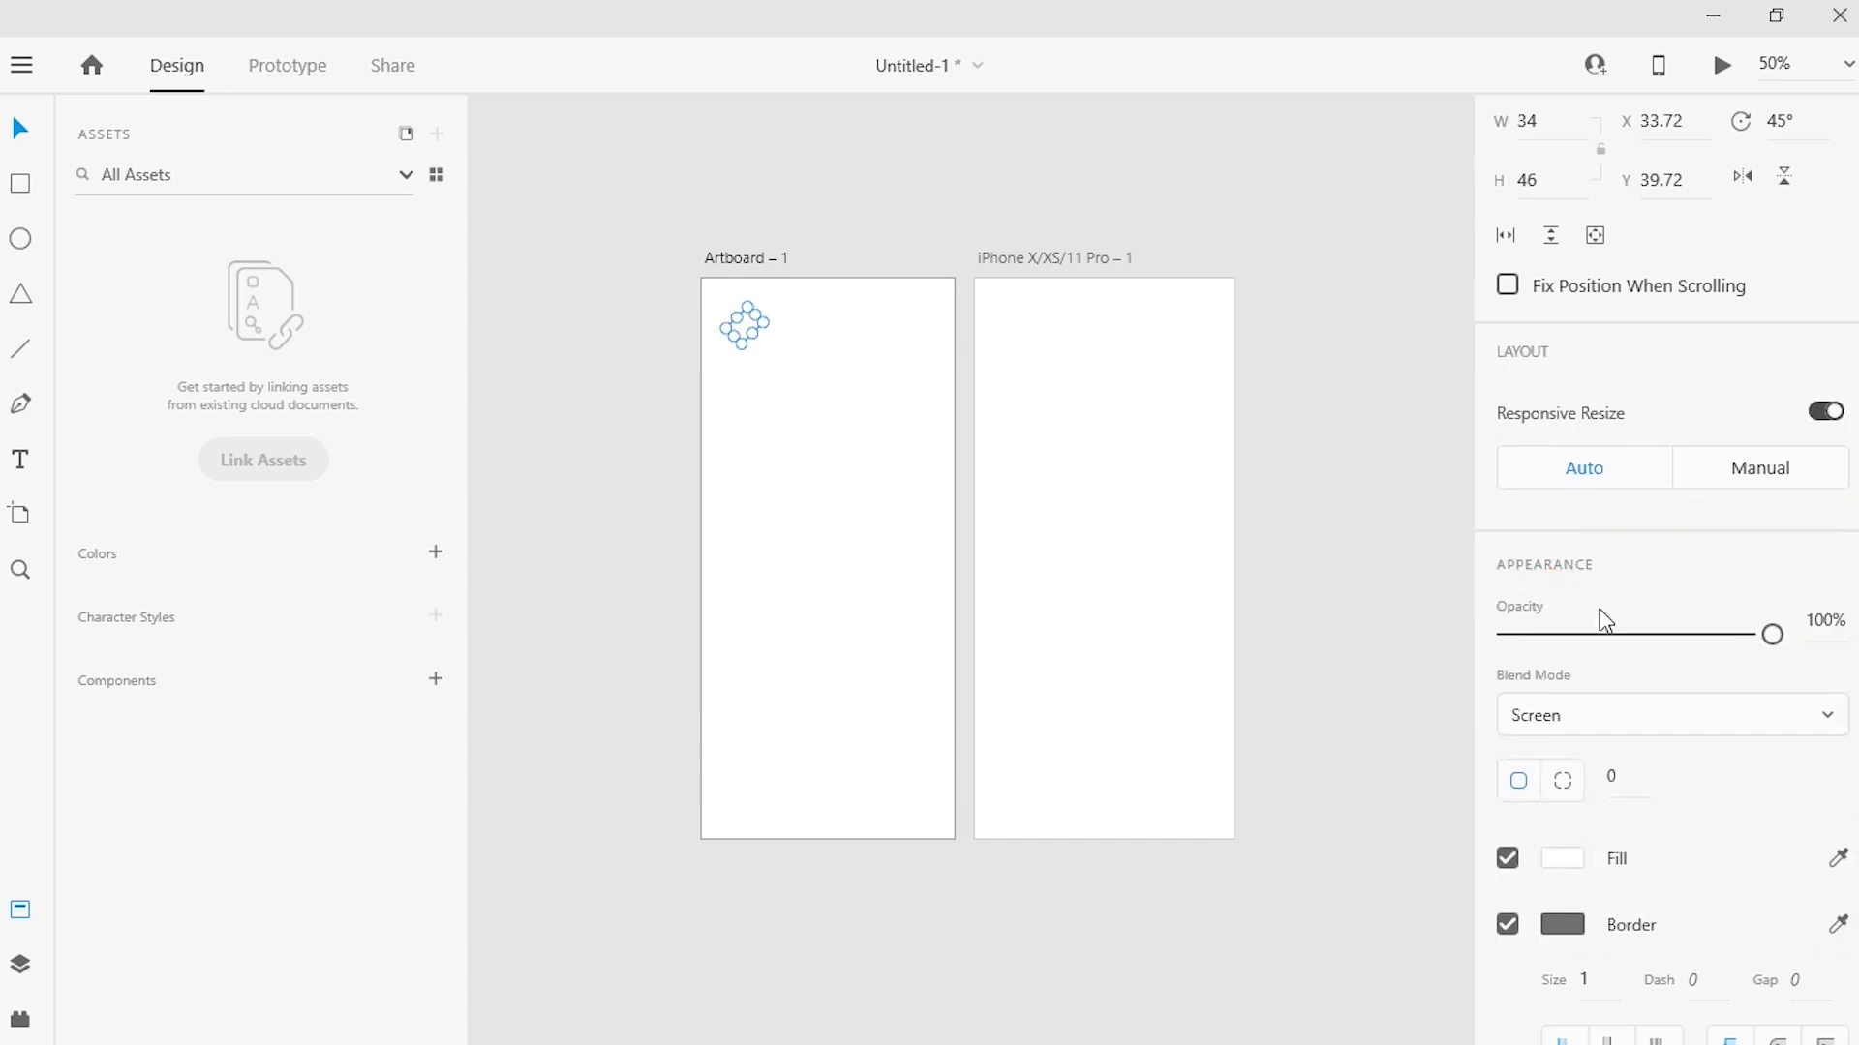
click(1563, 867)
click(1560, 861)
click(1562, 782)
click(1273, 647)
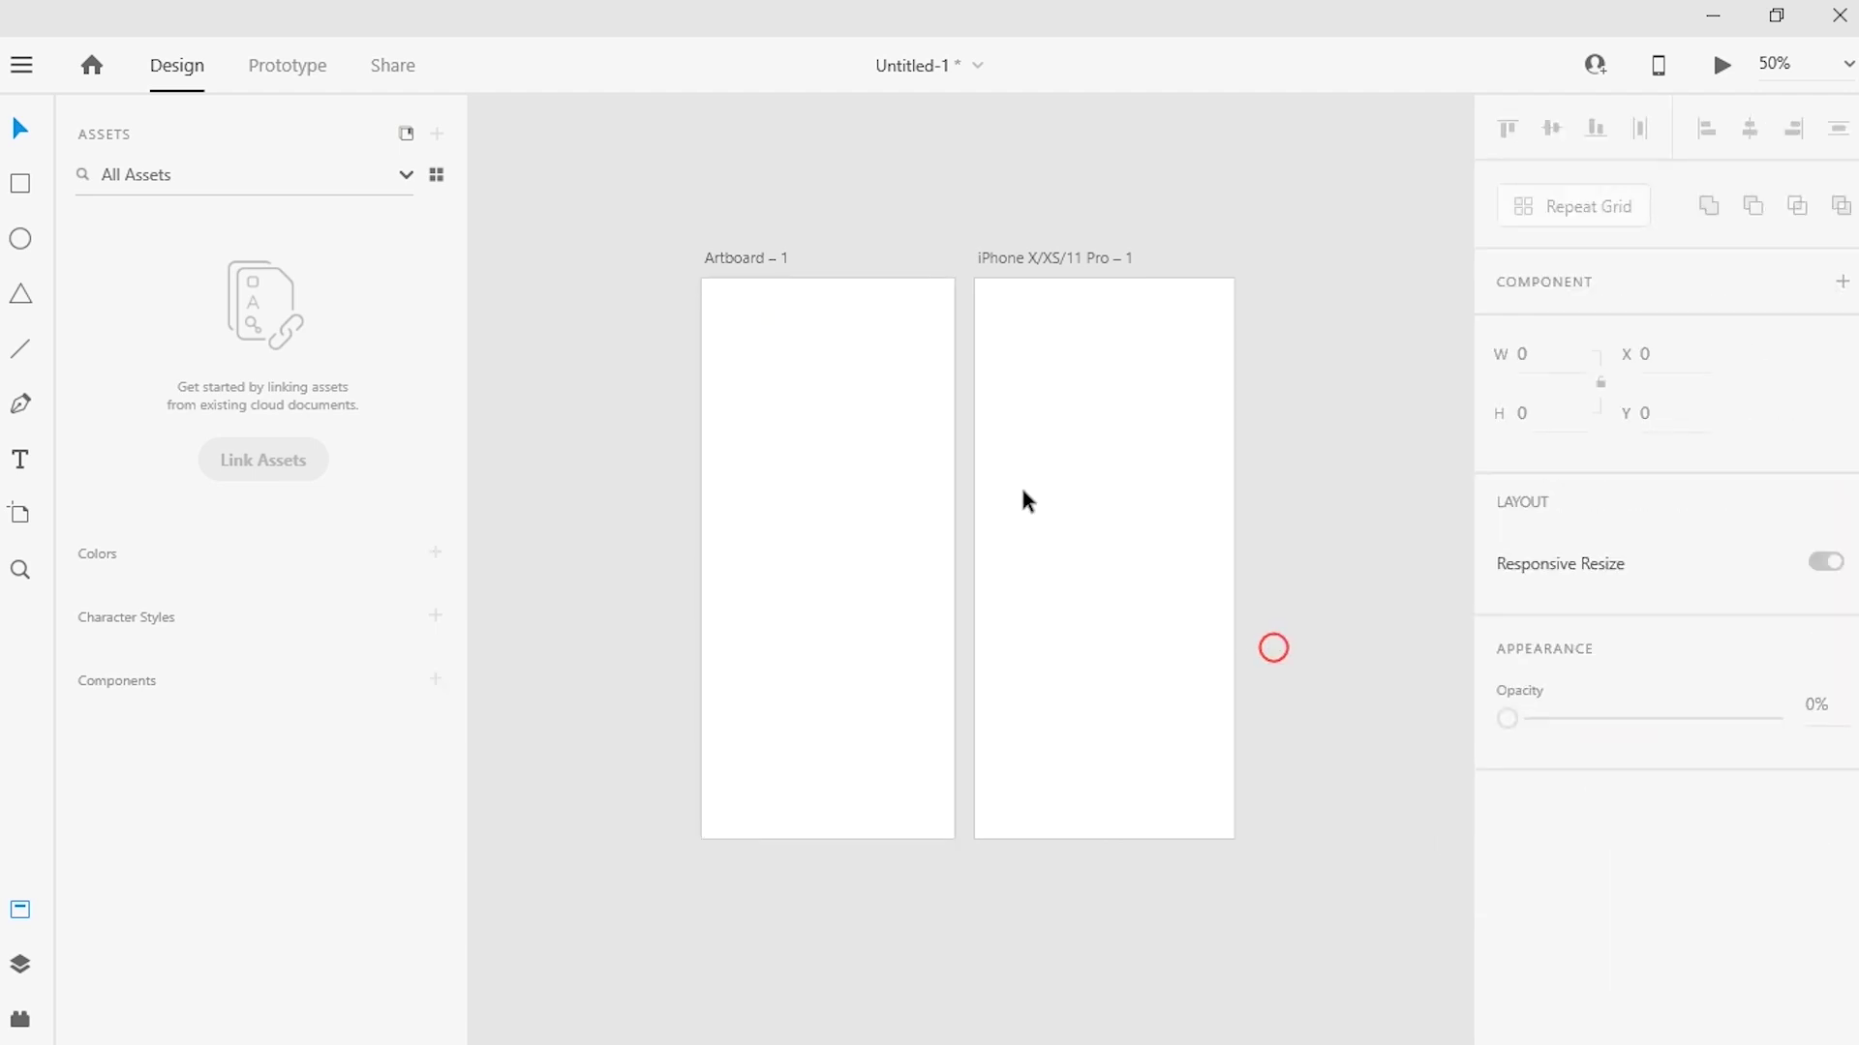
Set the rectangle's blend mode back to Normal and deselect the rectangle
click(746, 338)
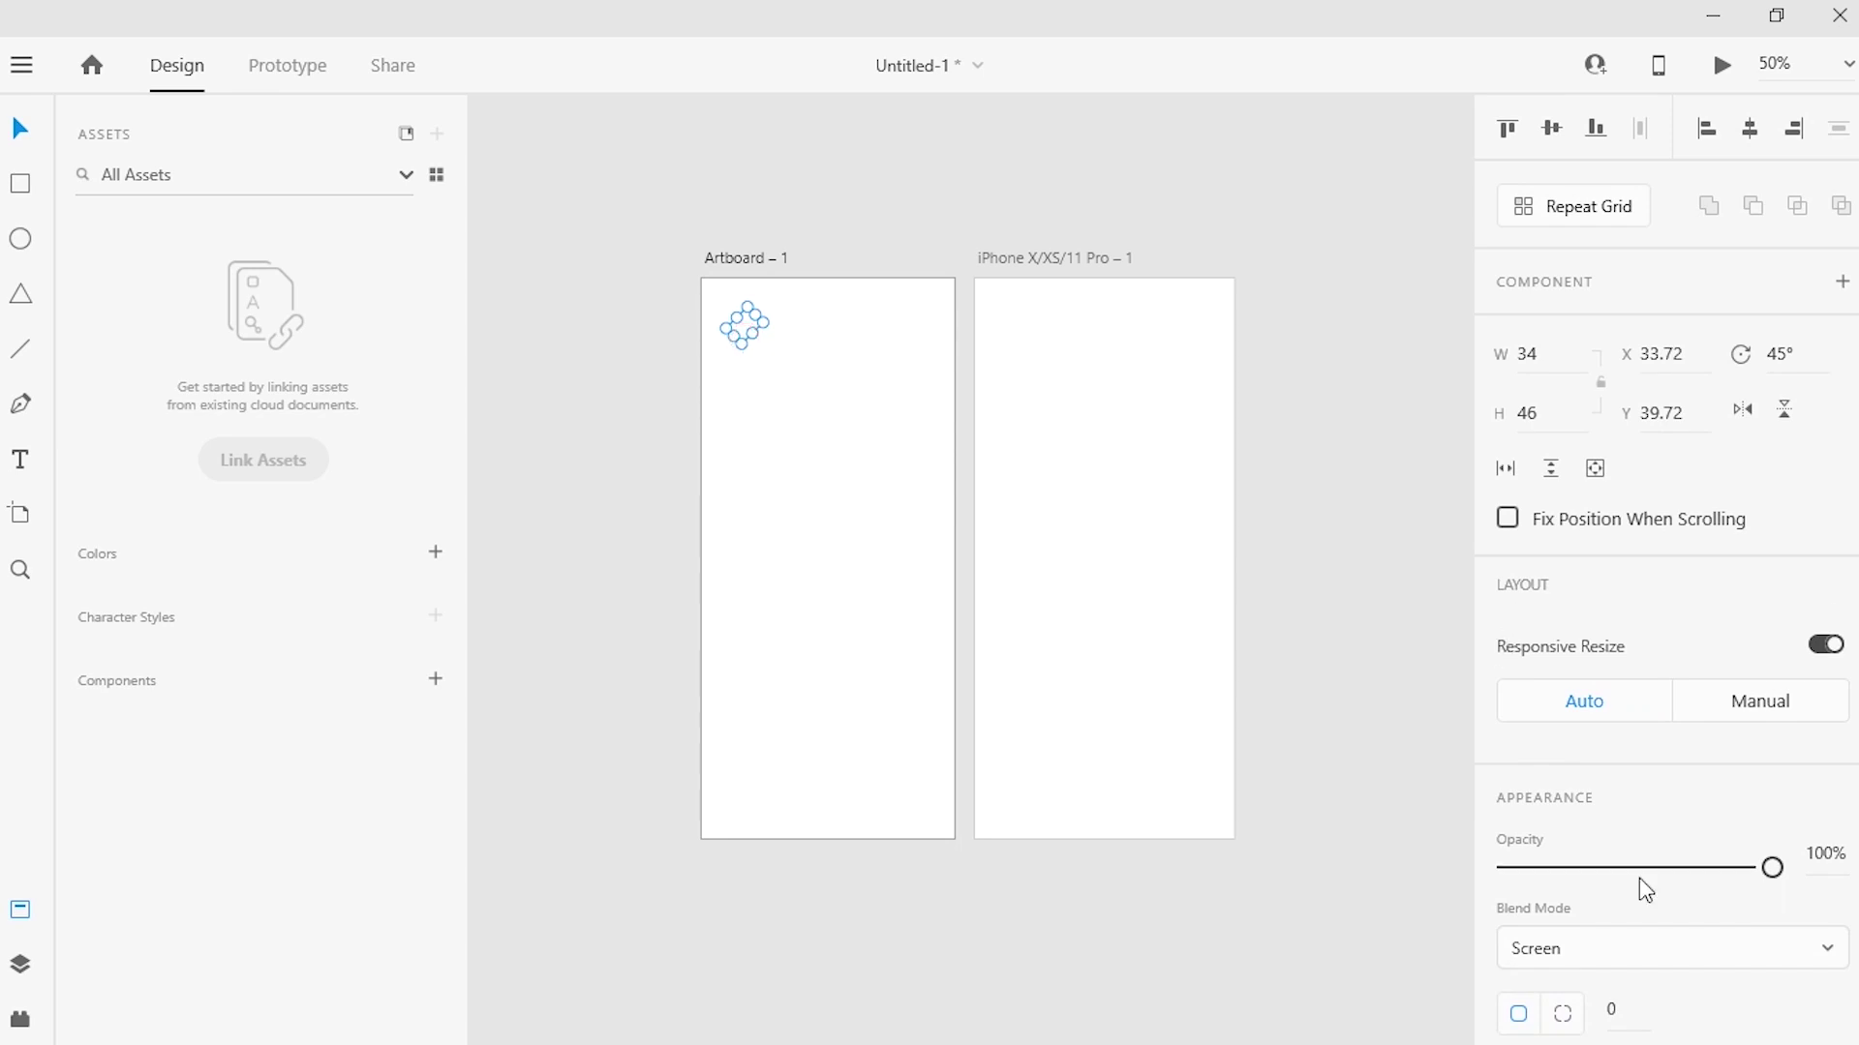
click(1628, 944)
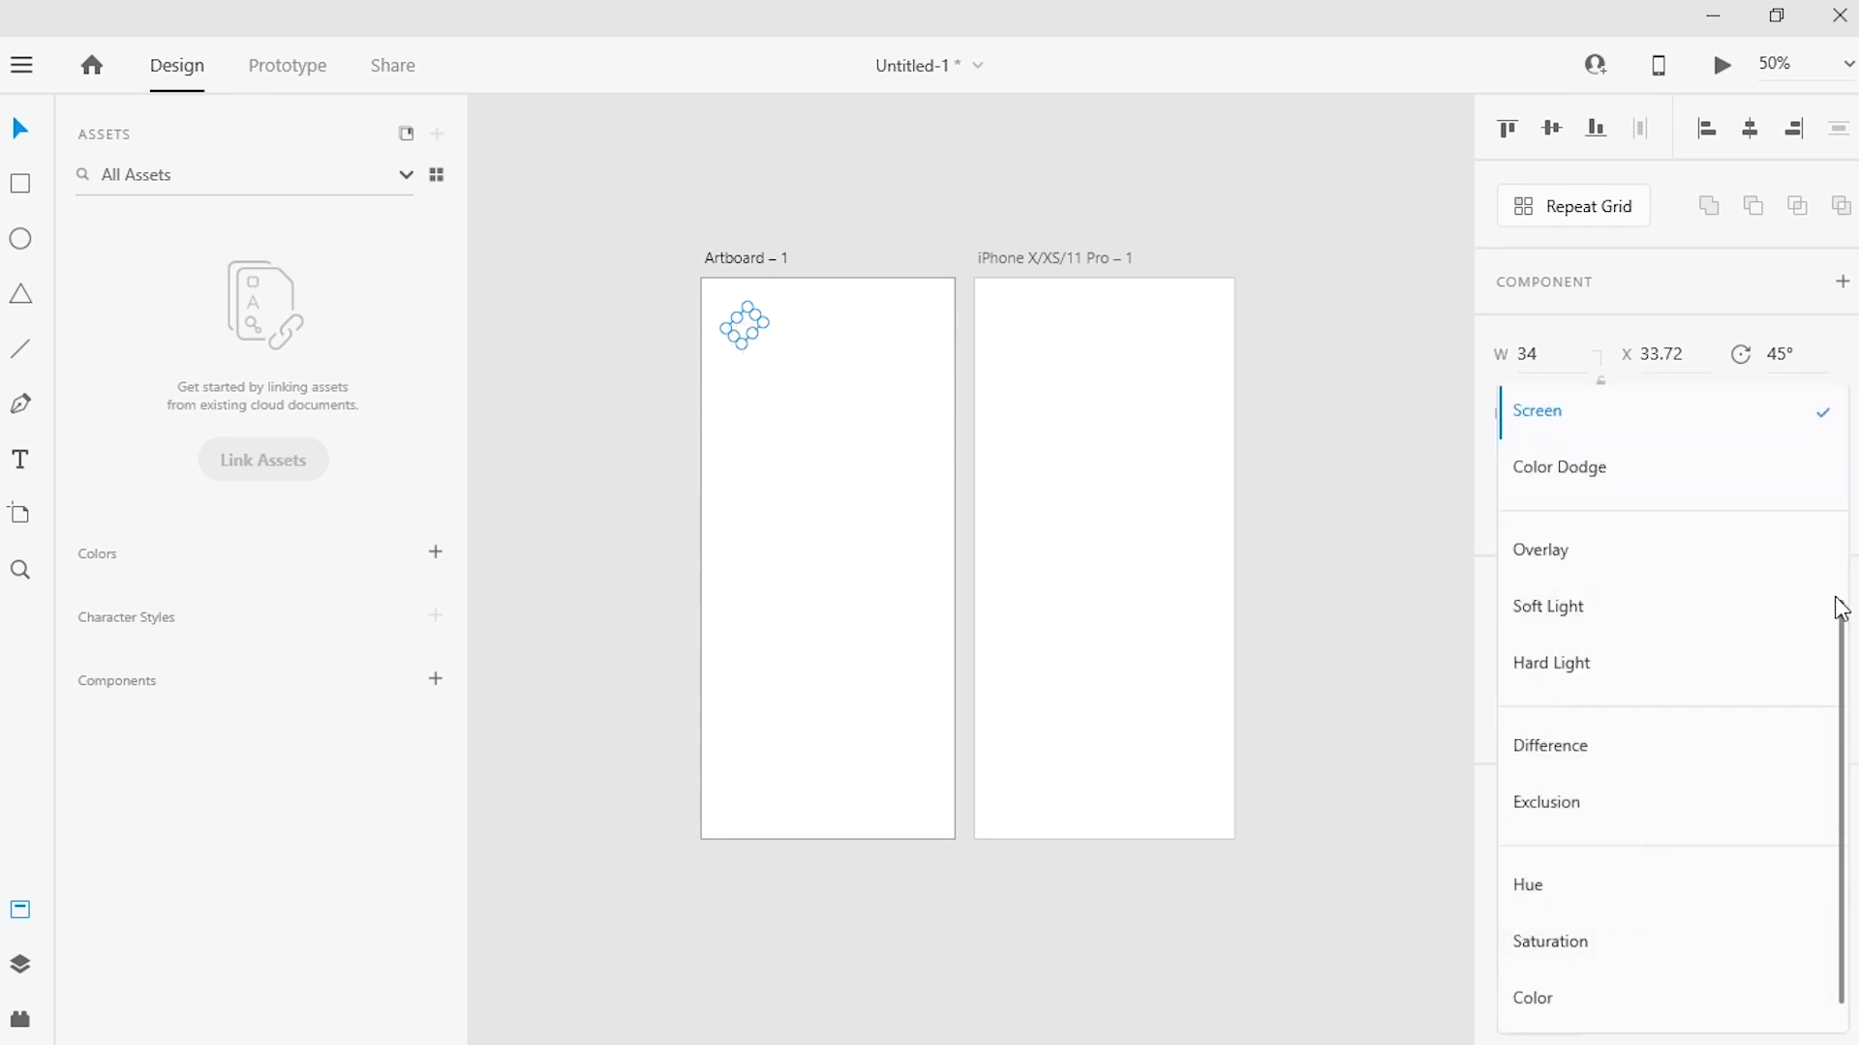
drag(1839, 630, 1828, 397)
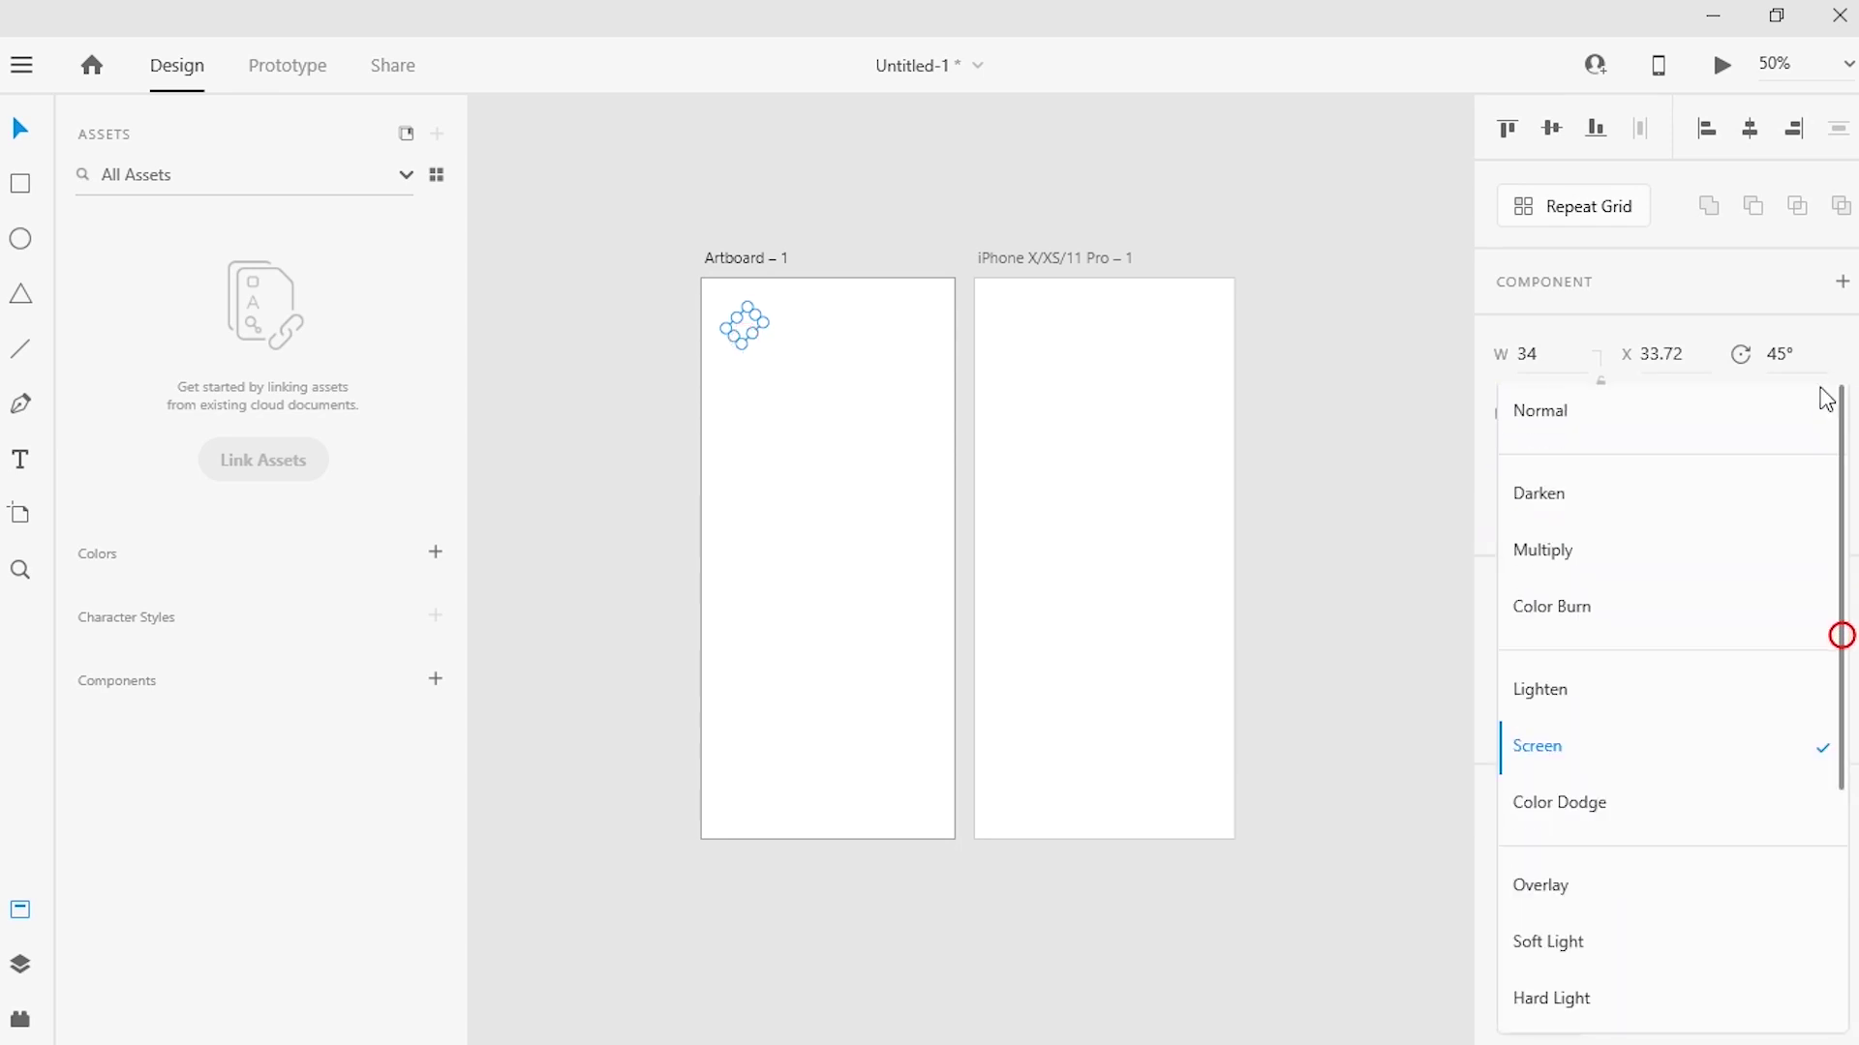
click(1590, 424)
click(1265, 614)
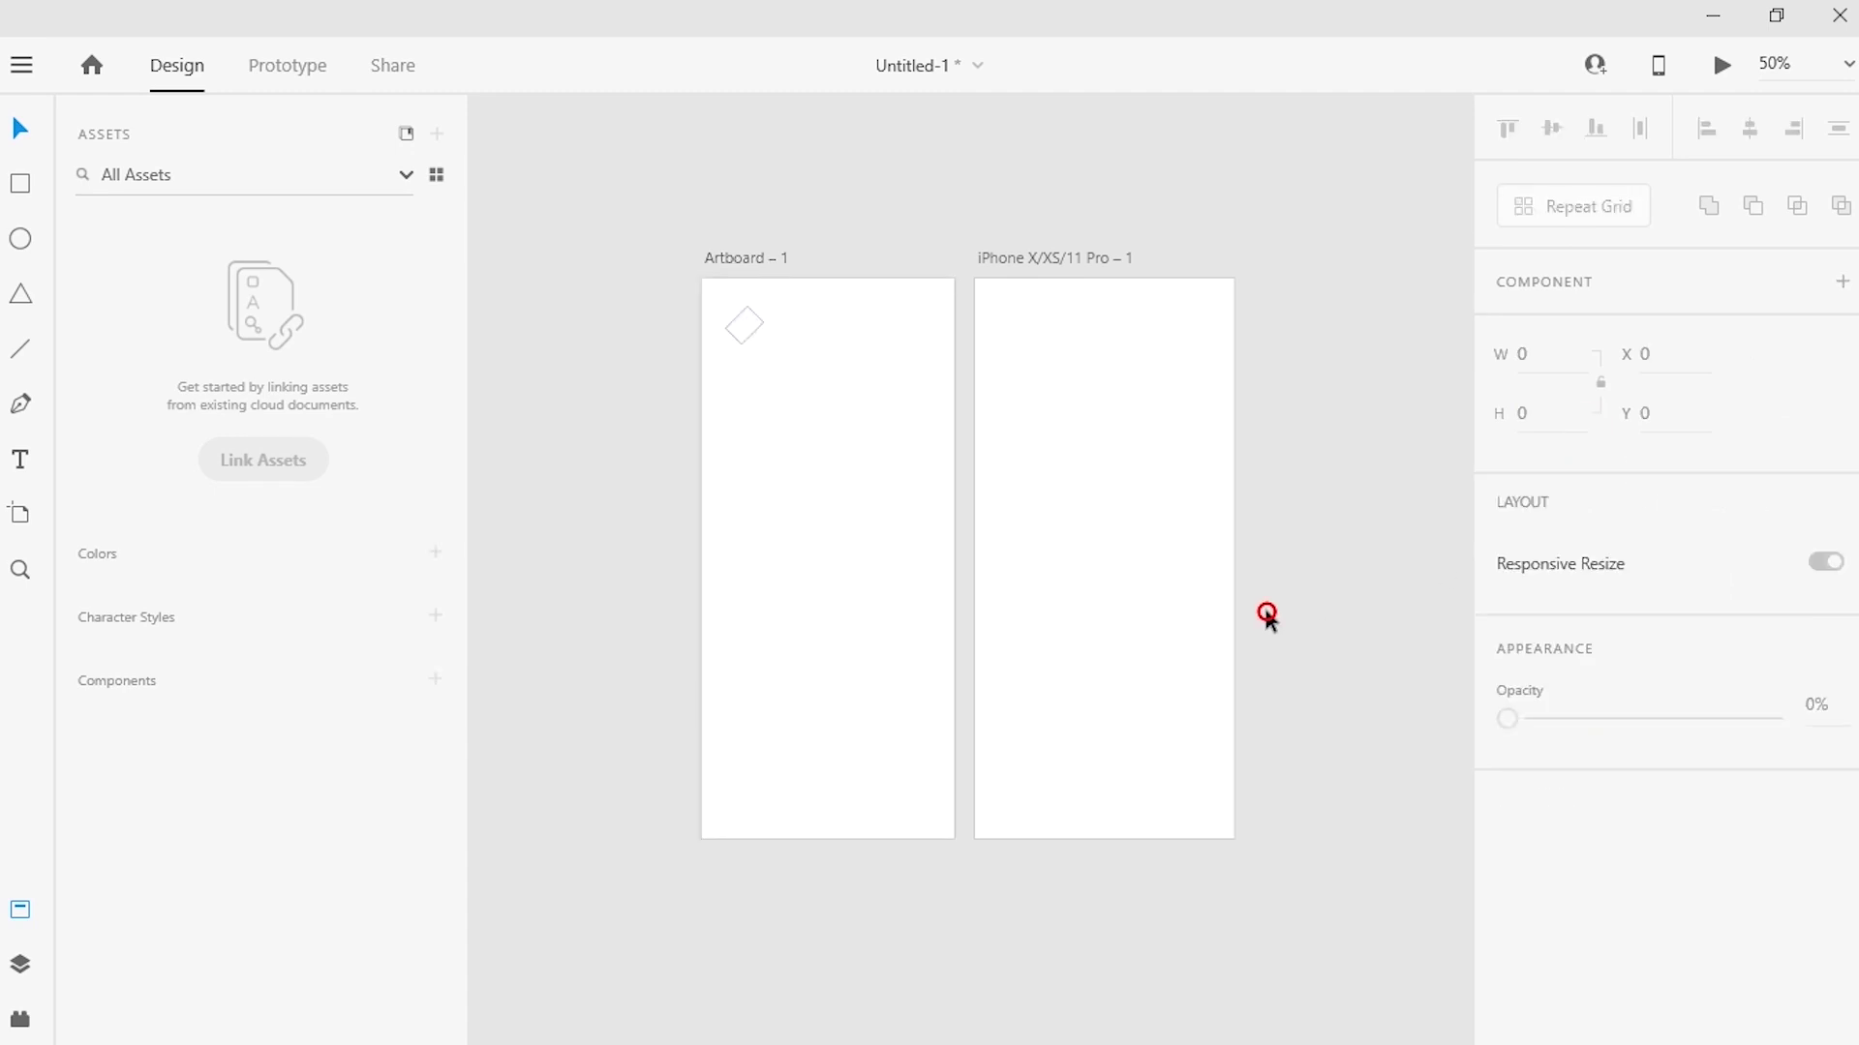
click(755, 341)
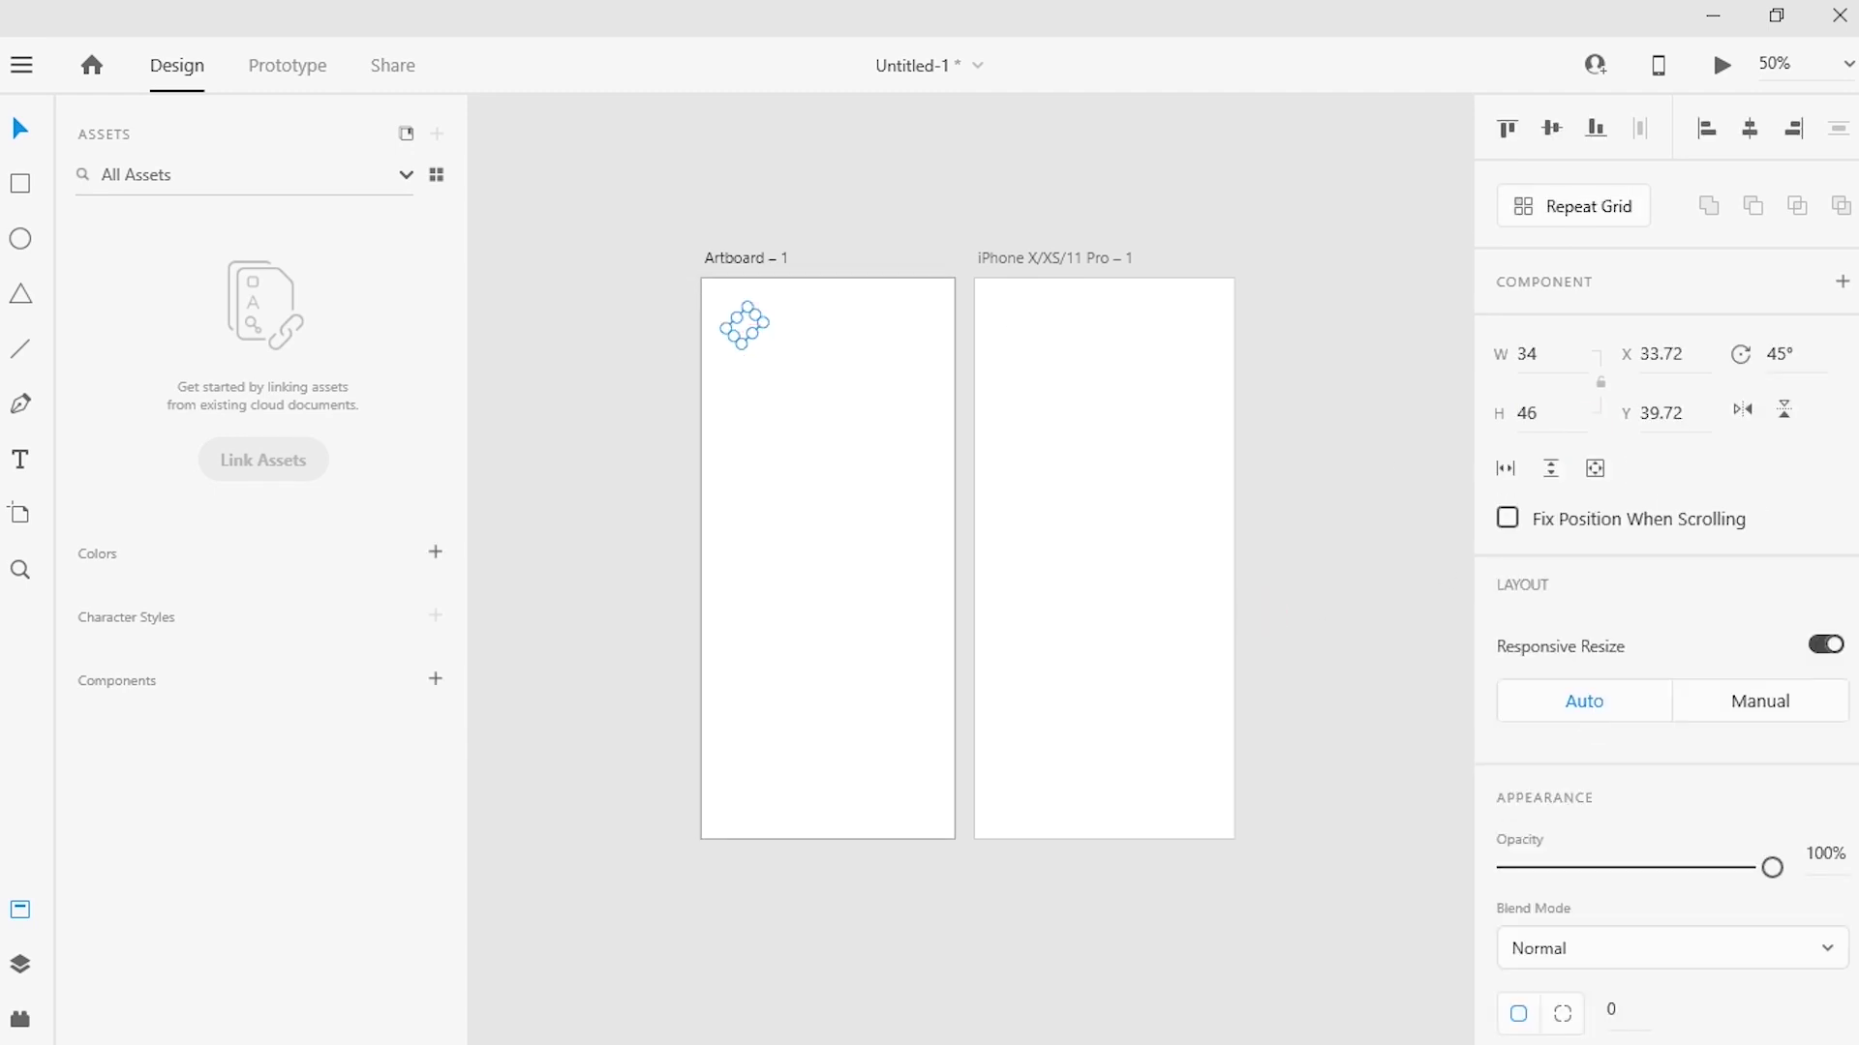
scroll(1583, 701, down, 3)
click(1561, 769)
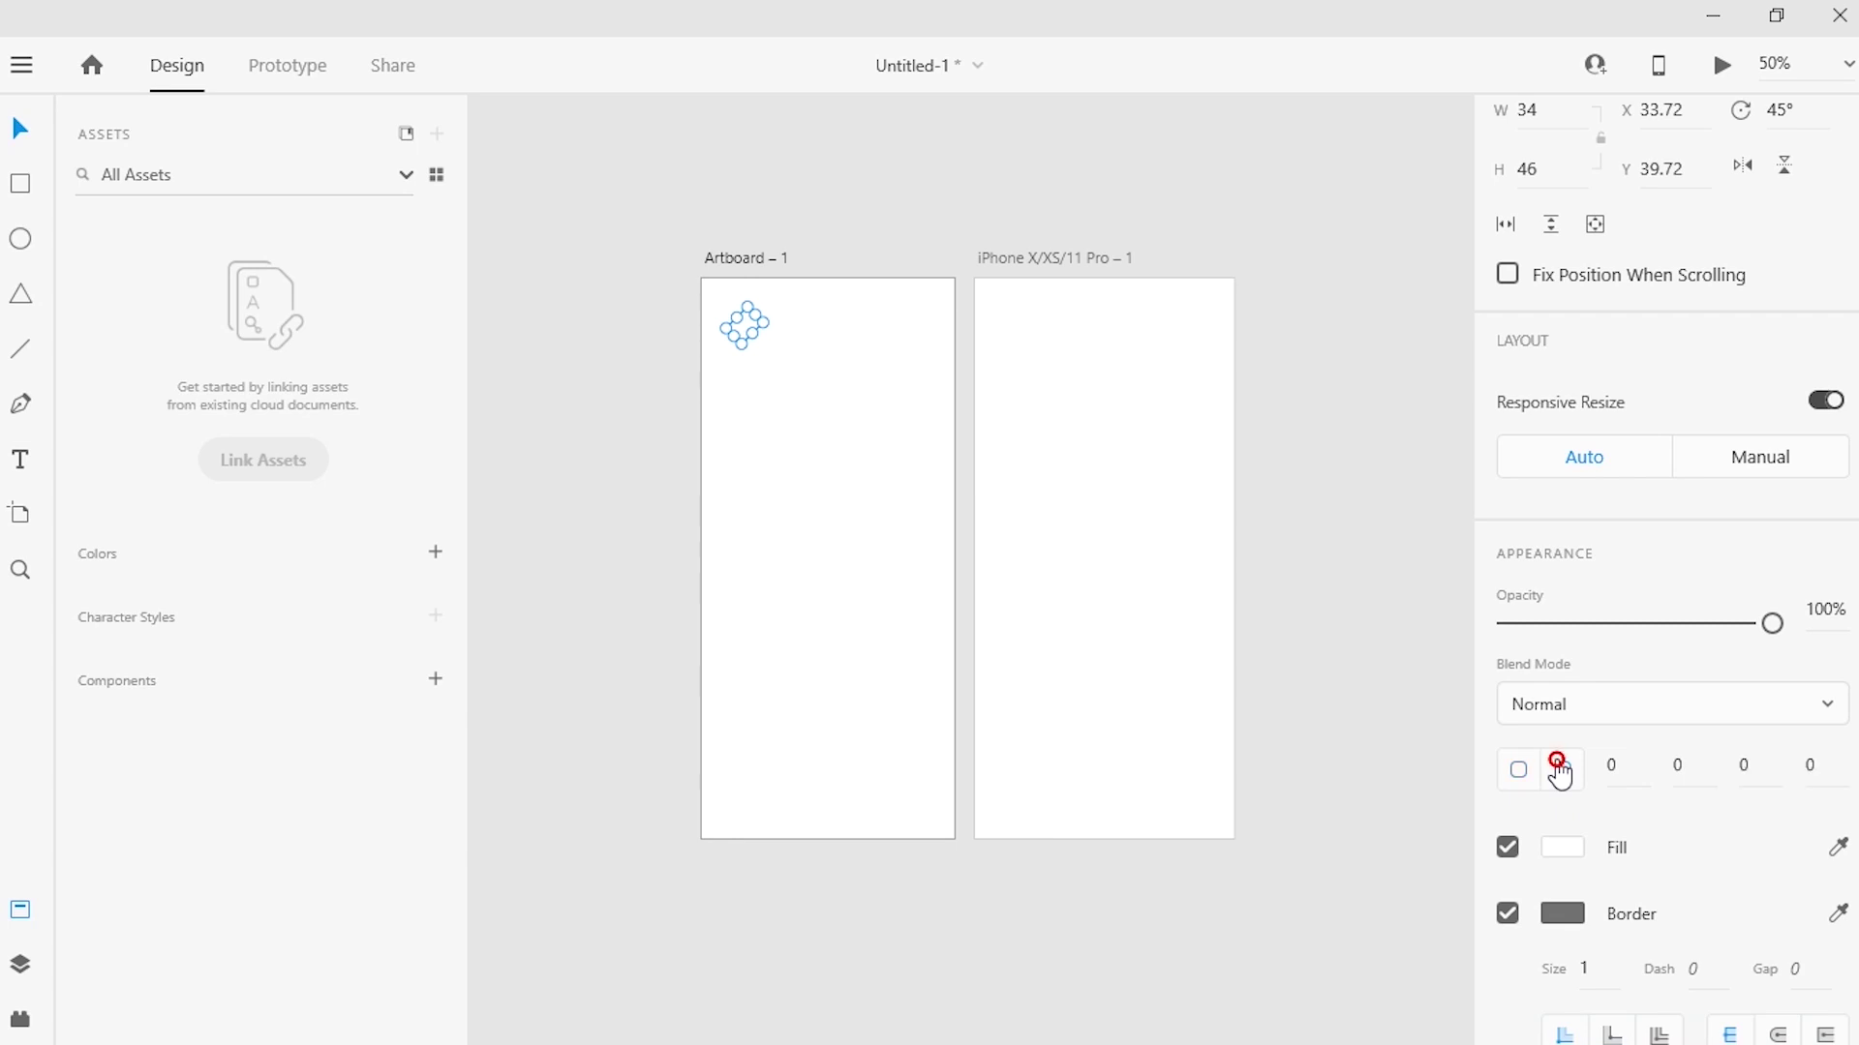
click(1294, 660)
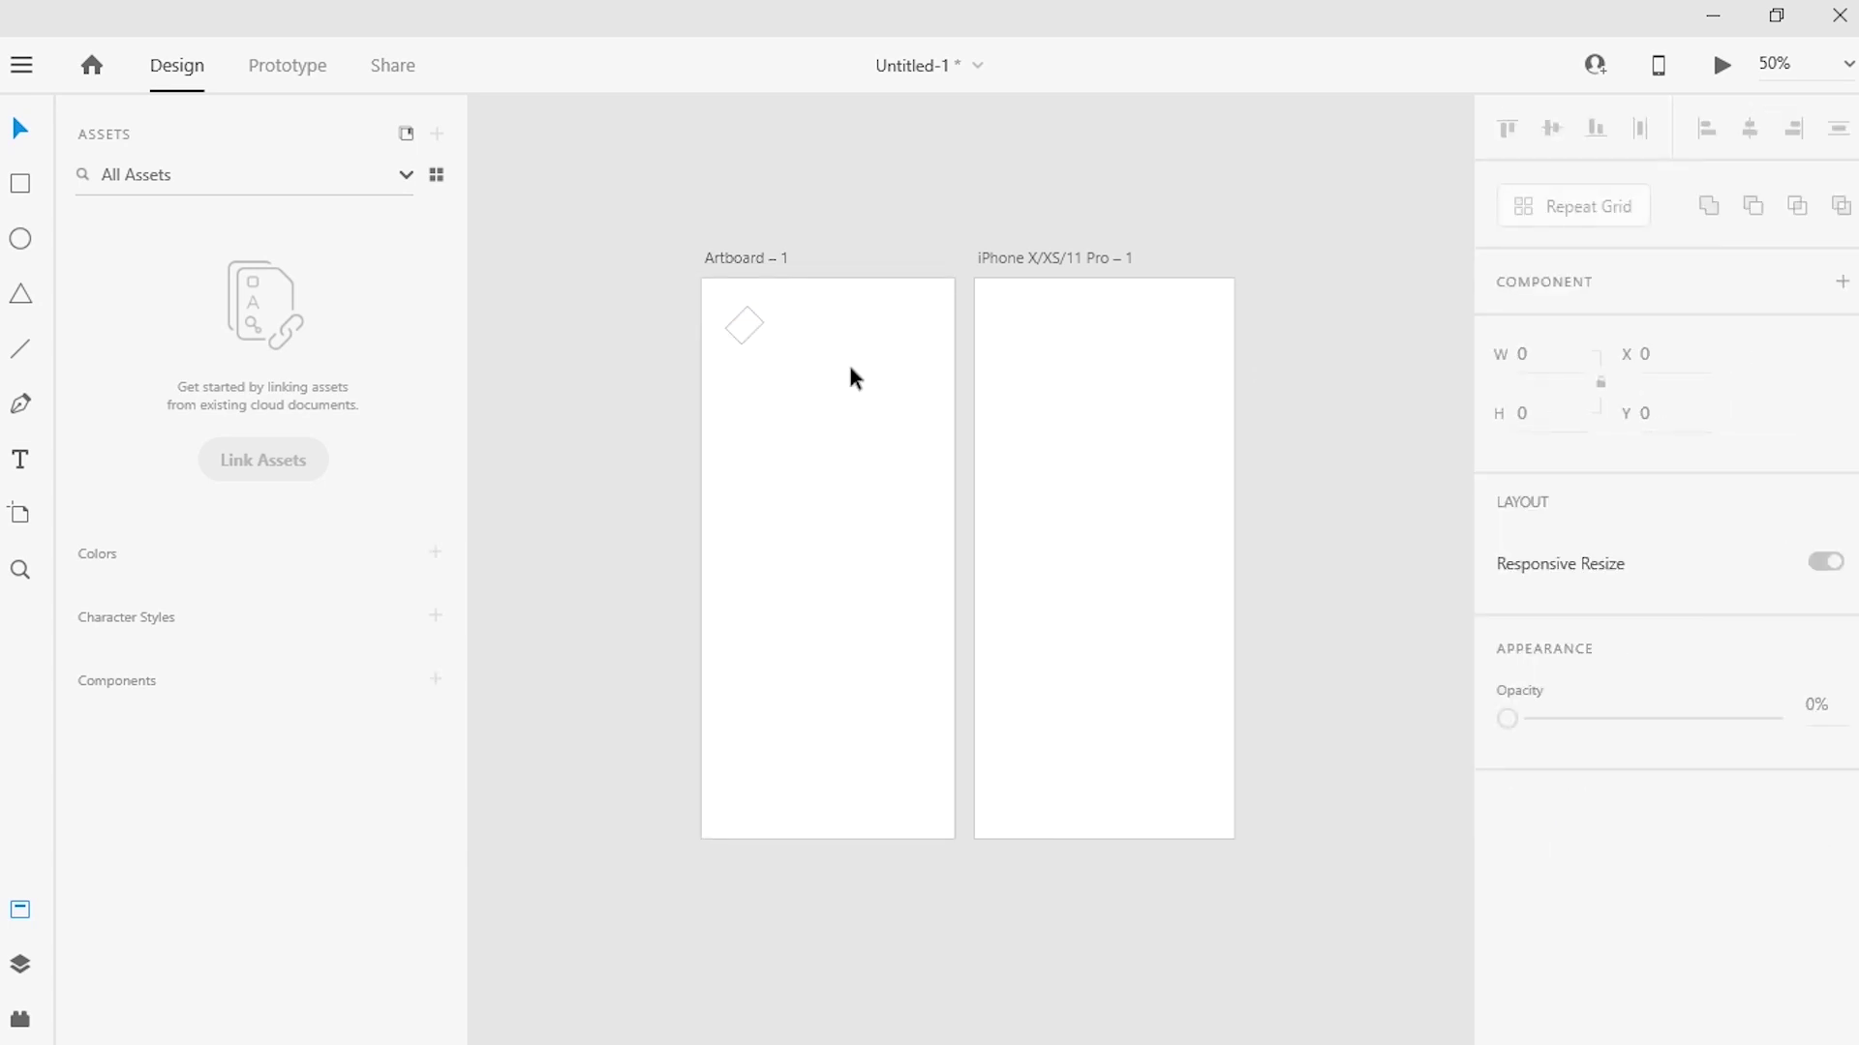
Give the rectangle individual corner radii, leaving the first at 0 and setting the other three to 3, 4 and 4
click(752, 325)
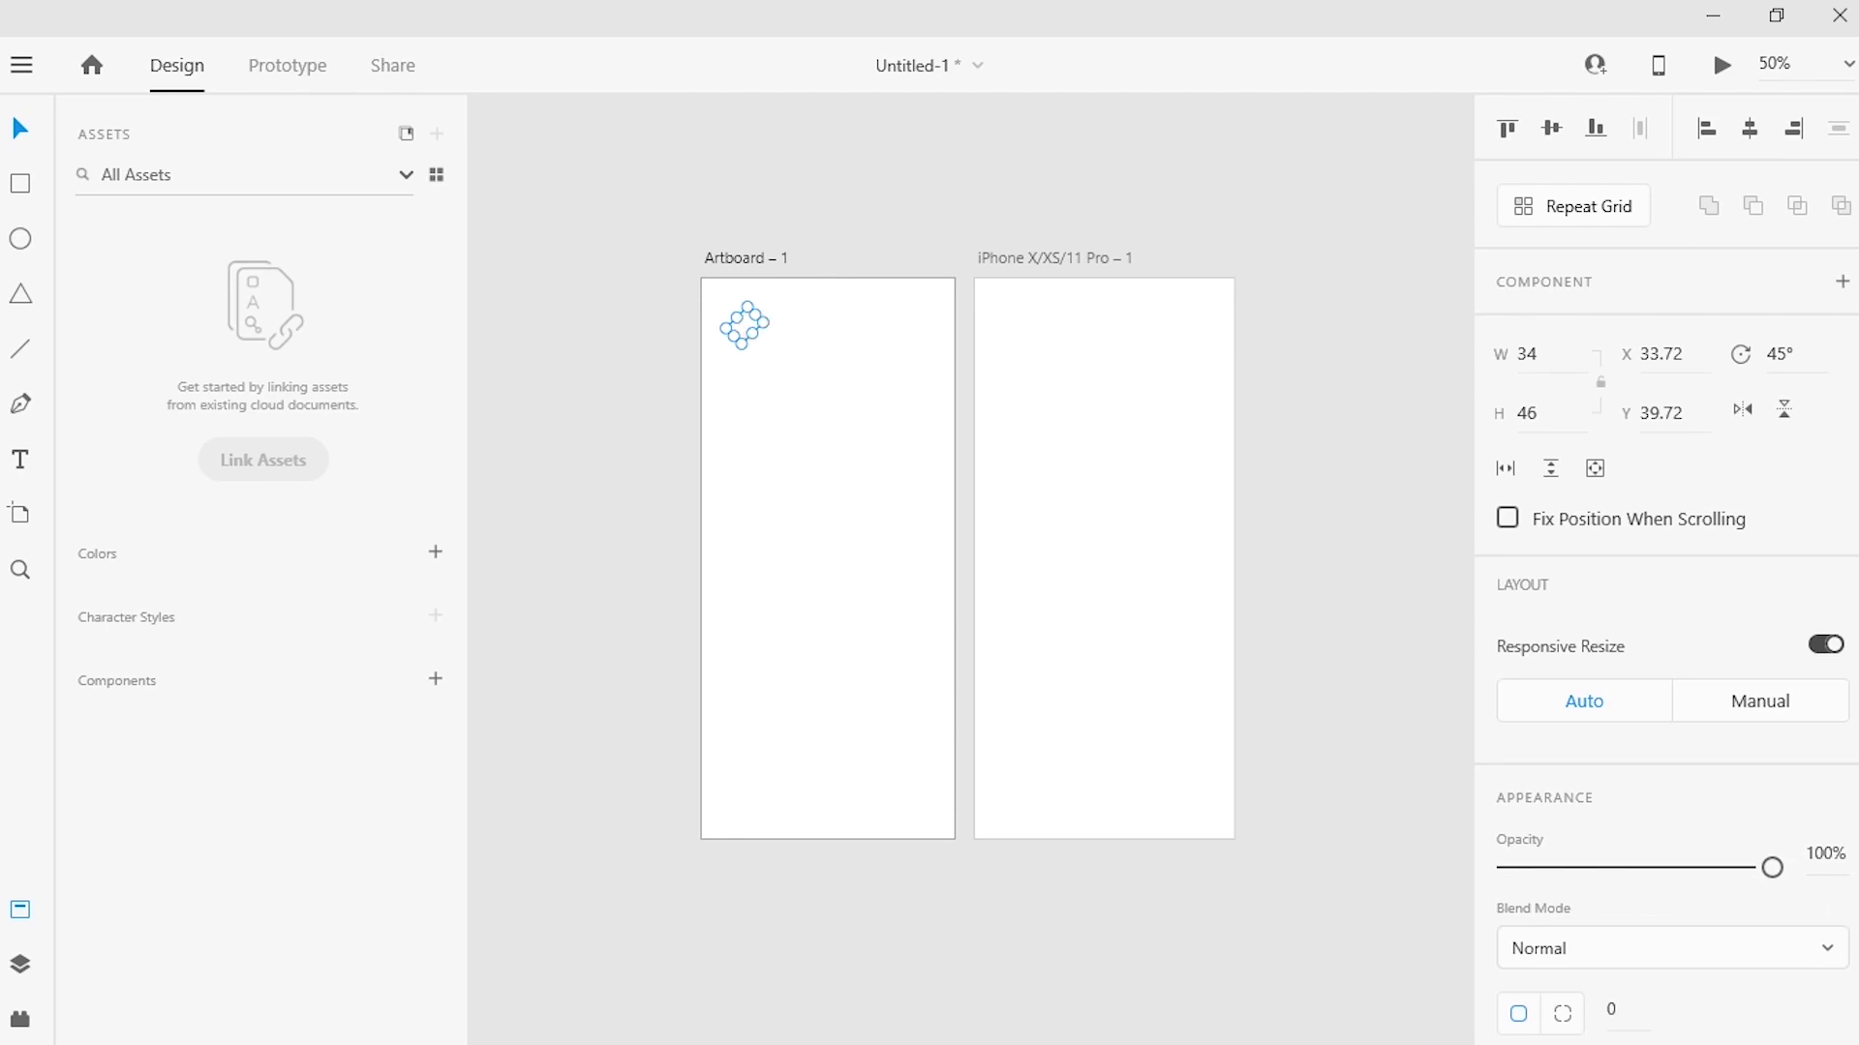
scroll(1665, 581, down, 4)
click(1564, 664)
click(1682, 664)
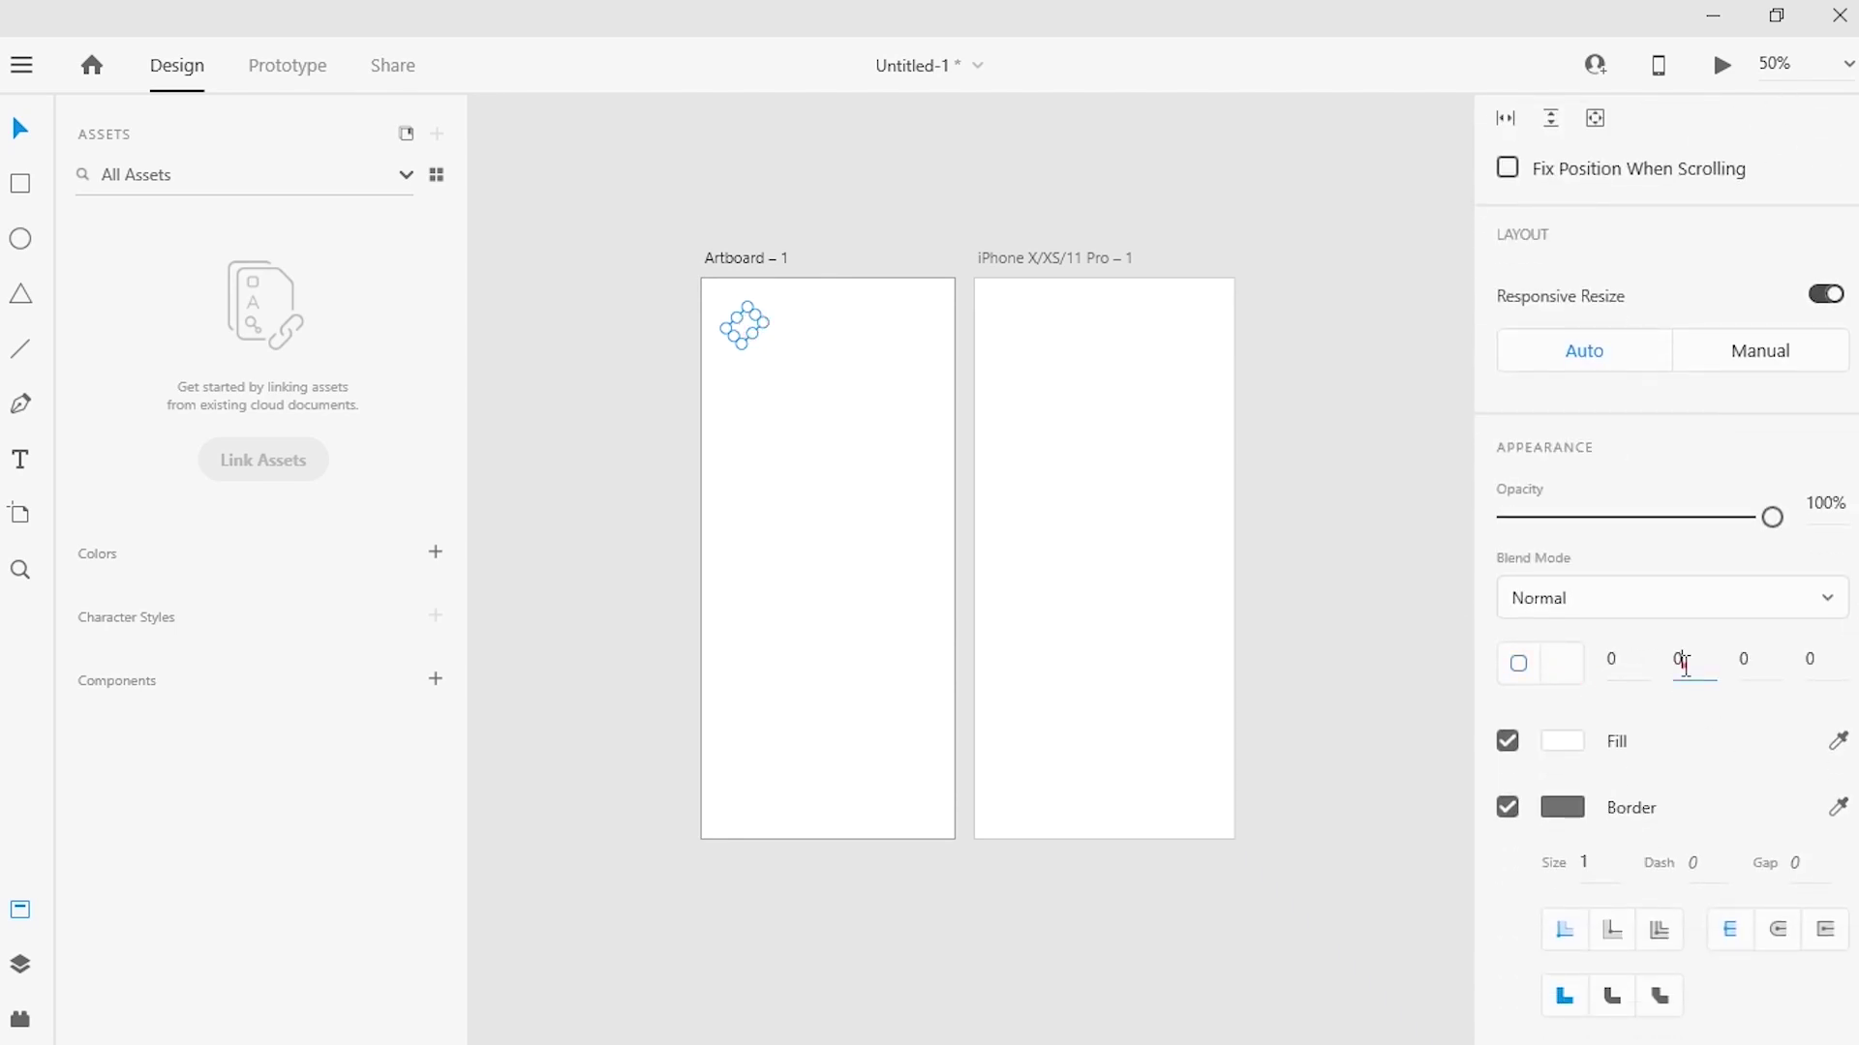
text(3)
click(1746, 661)
click(1808, 666)
text(4)
click(1680, 706)
Try a red fill (#F50101) on the rectangle, and replace it with the light grey sampled from the canvas background
click(1562, 741)
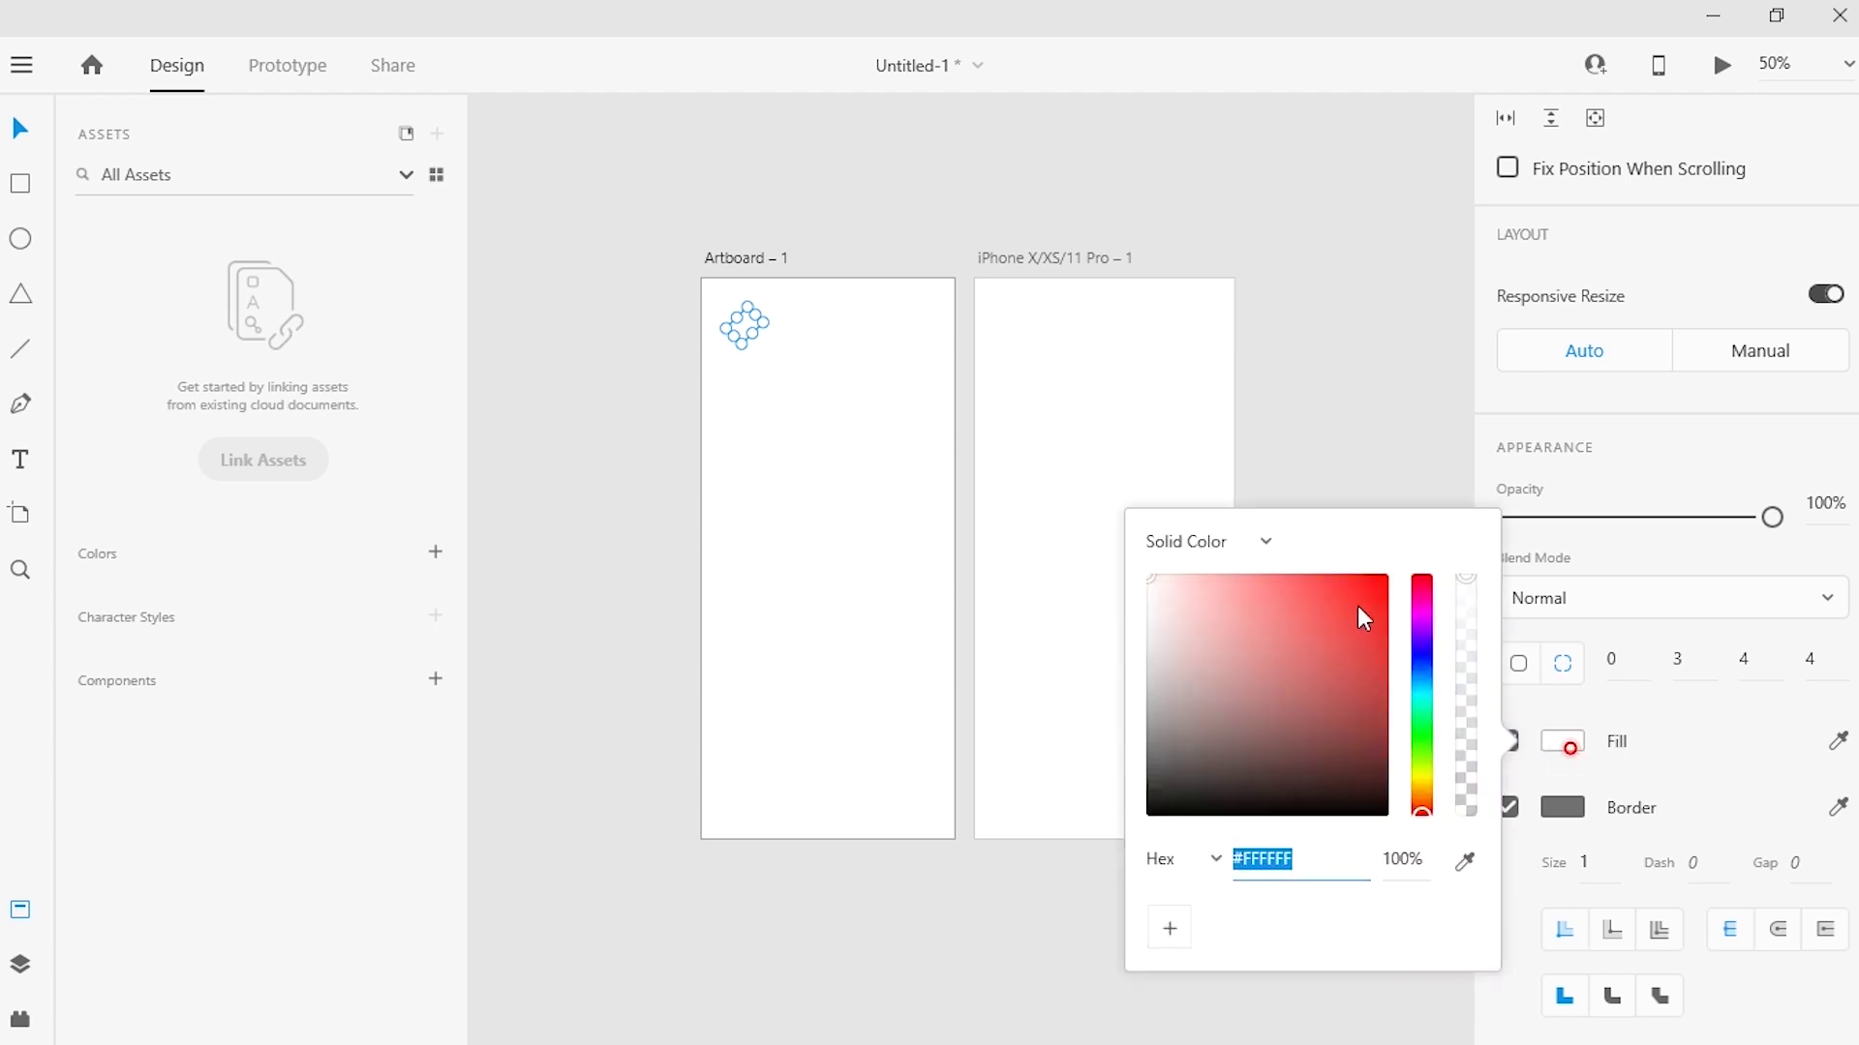
click(1385, 585)
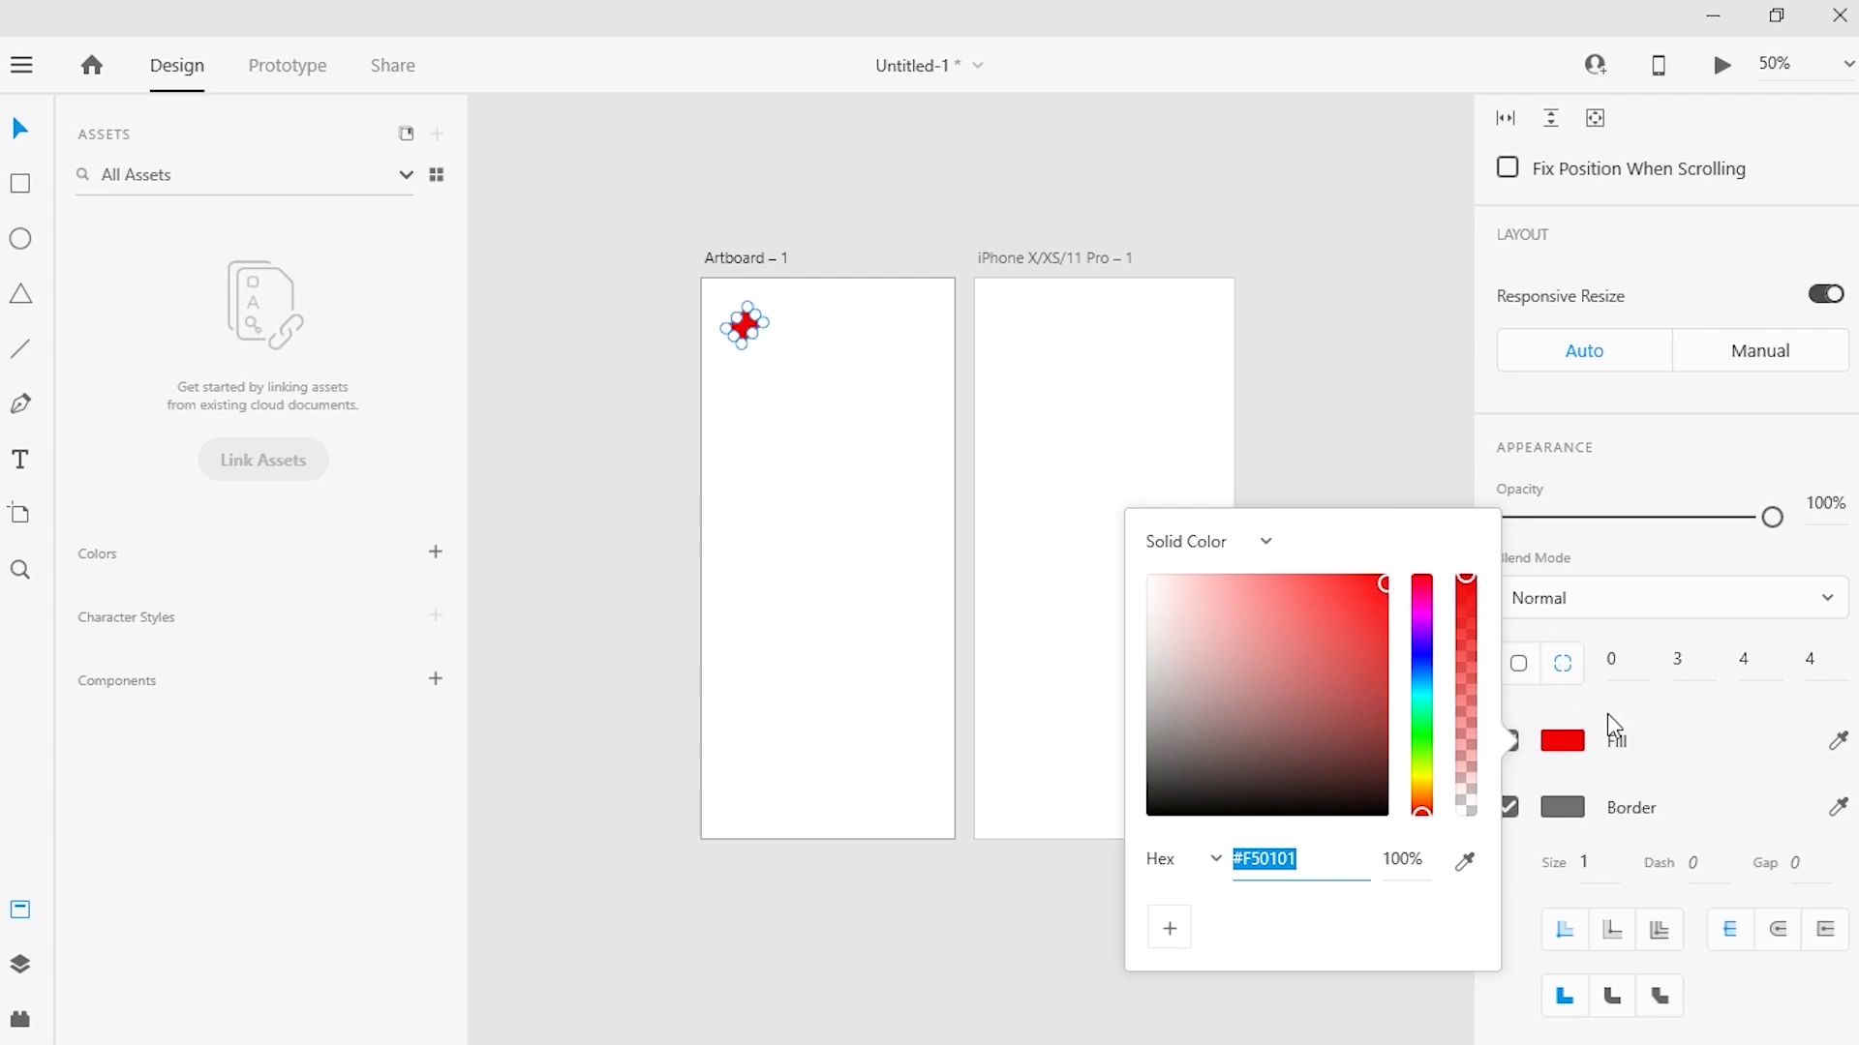
click(1834, 741)
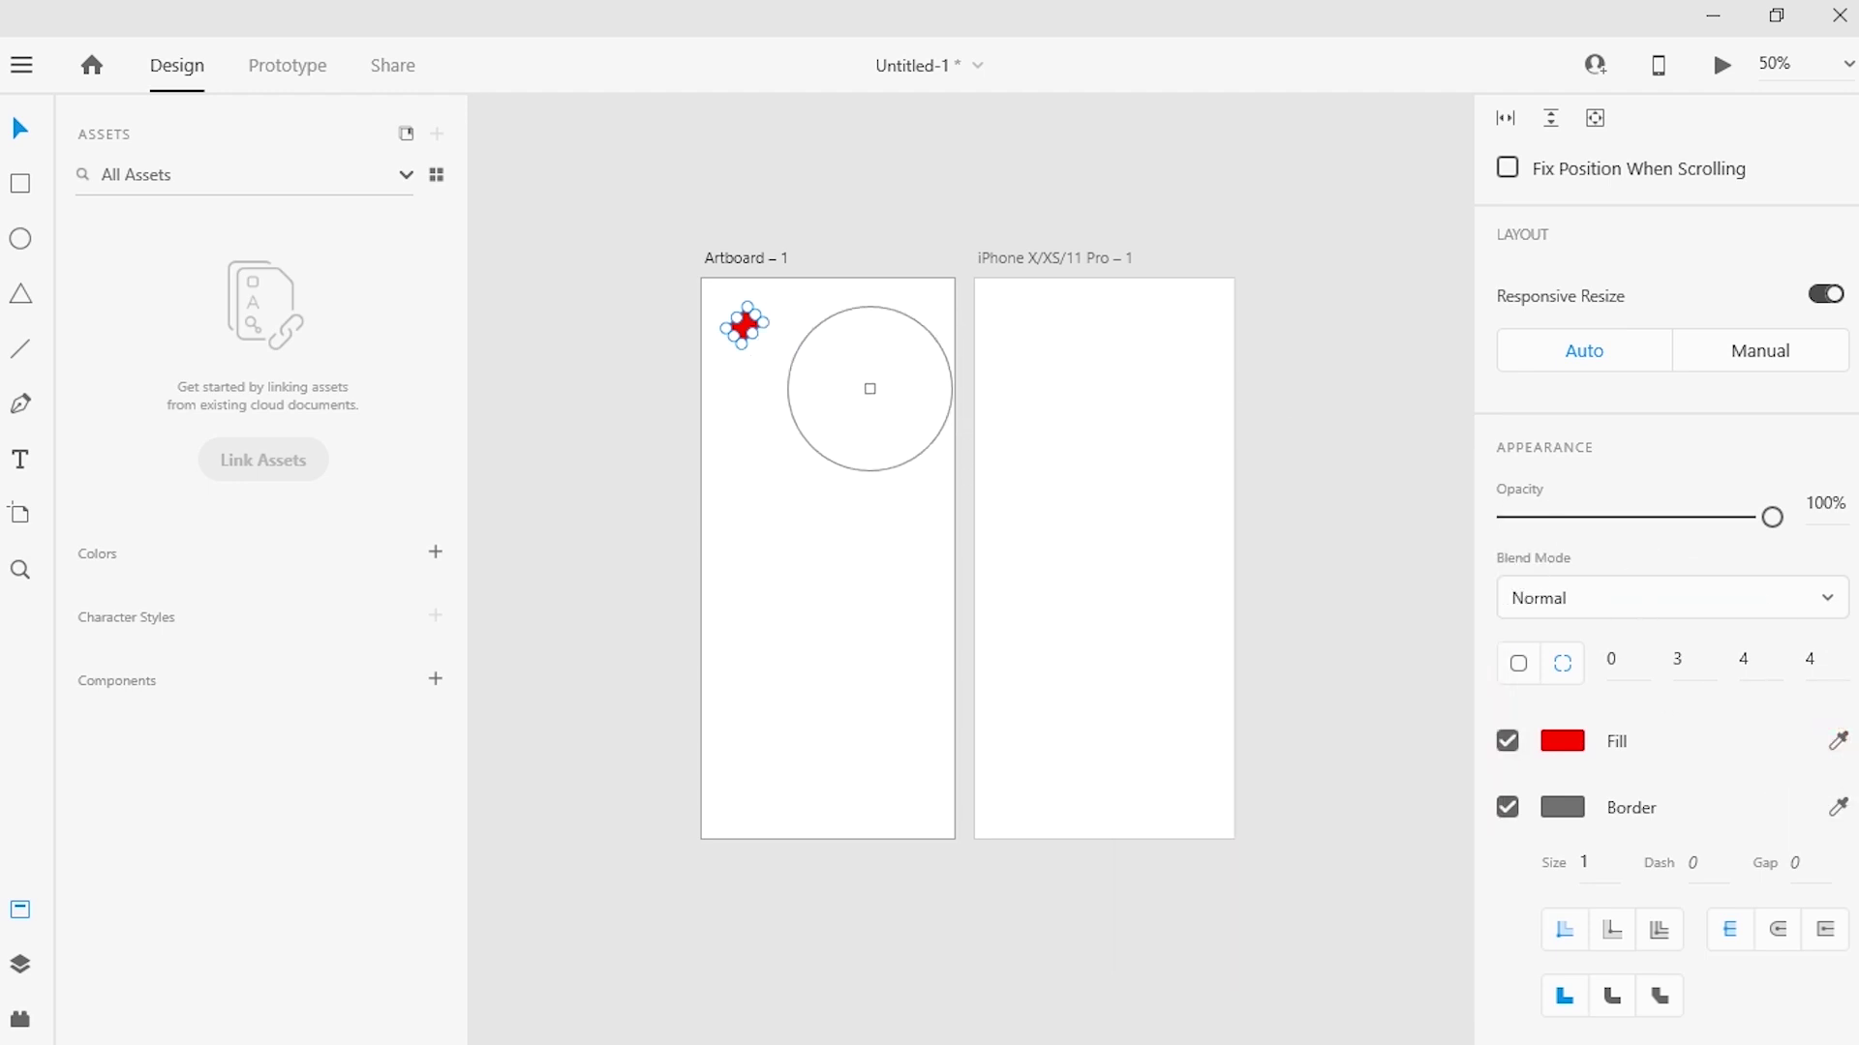
click(588, 205)
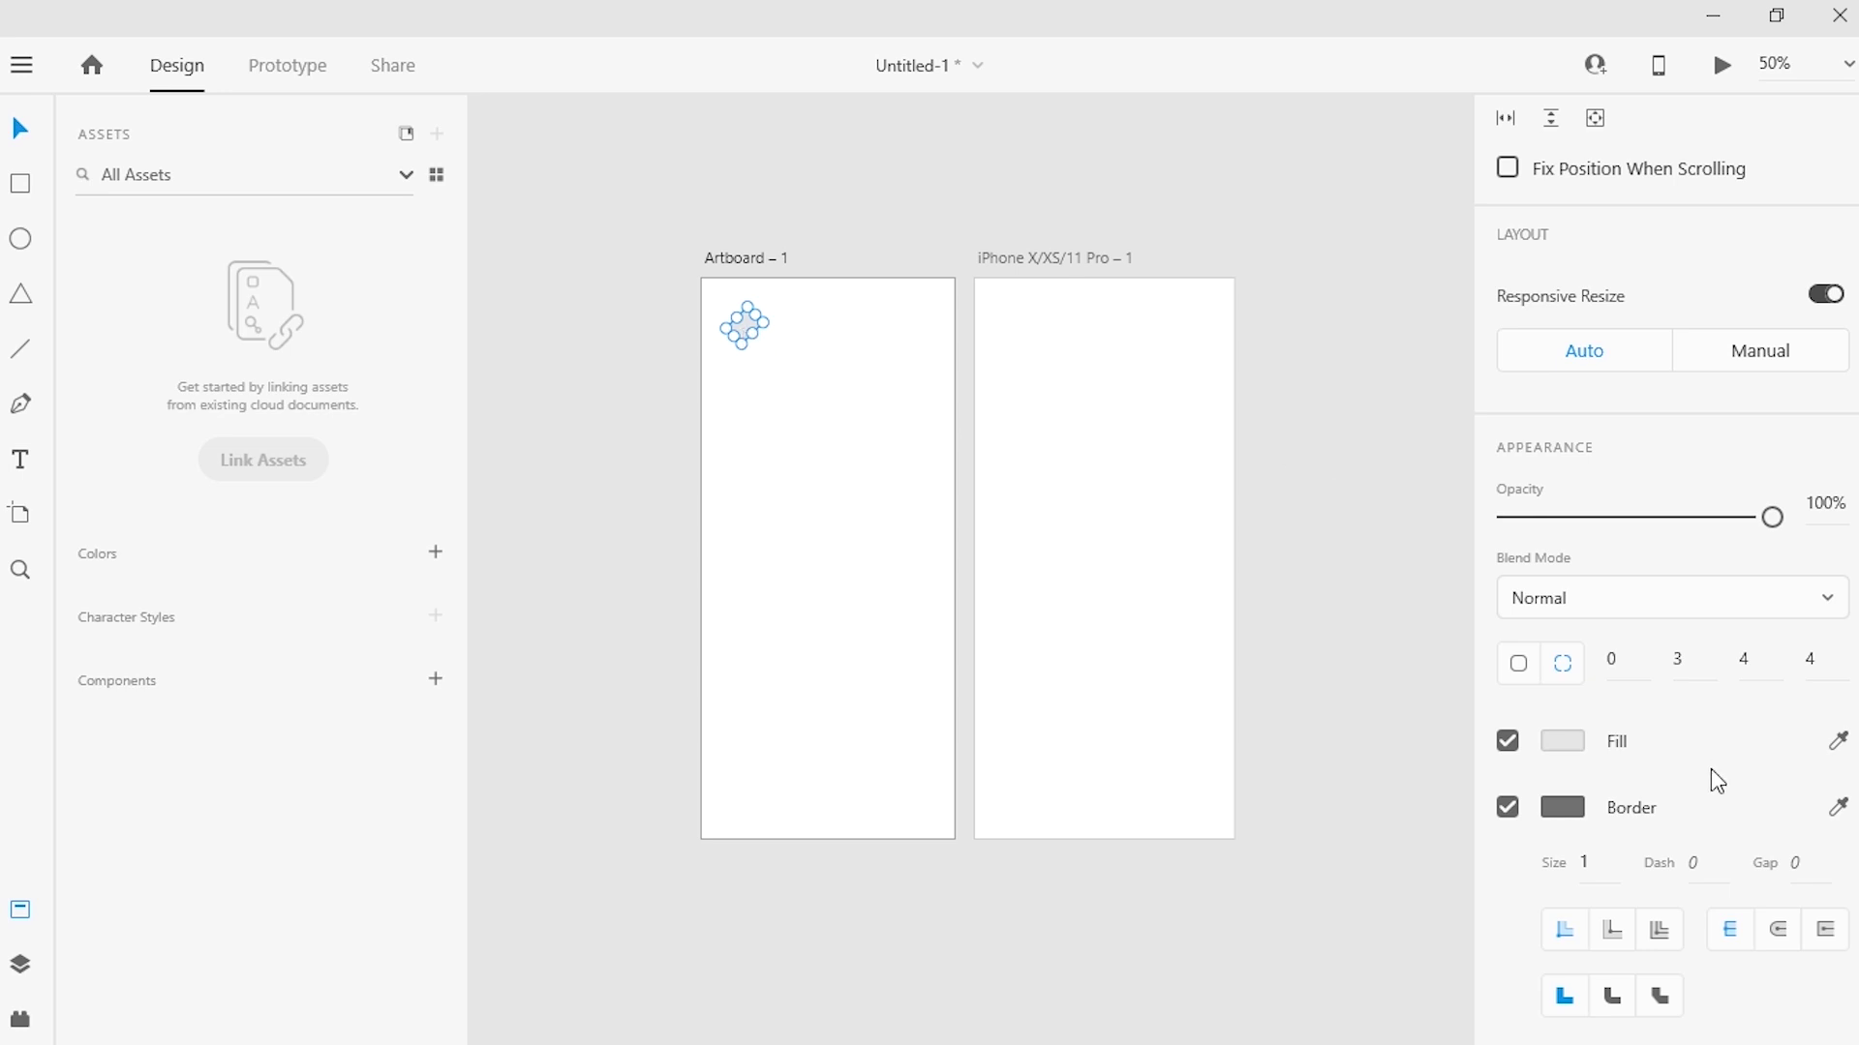
Try blue #0F26F1 as the rectangle's border colour, and replace it with the brighter blue sampled from the highlighted corner-join icon
double_click(1574, 808)
click(1557, 810)
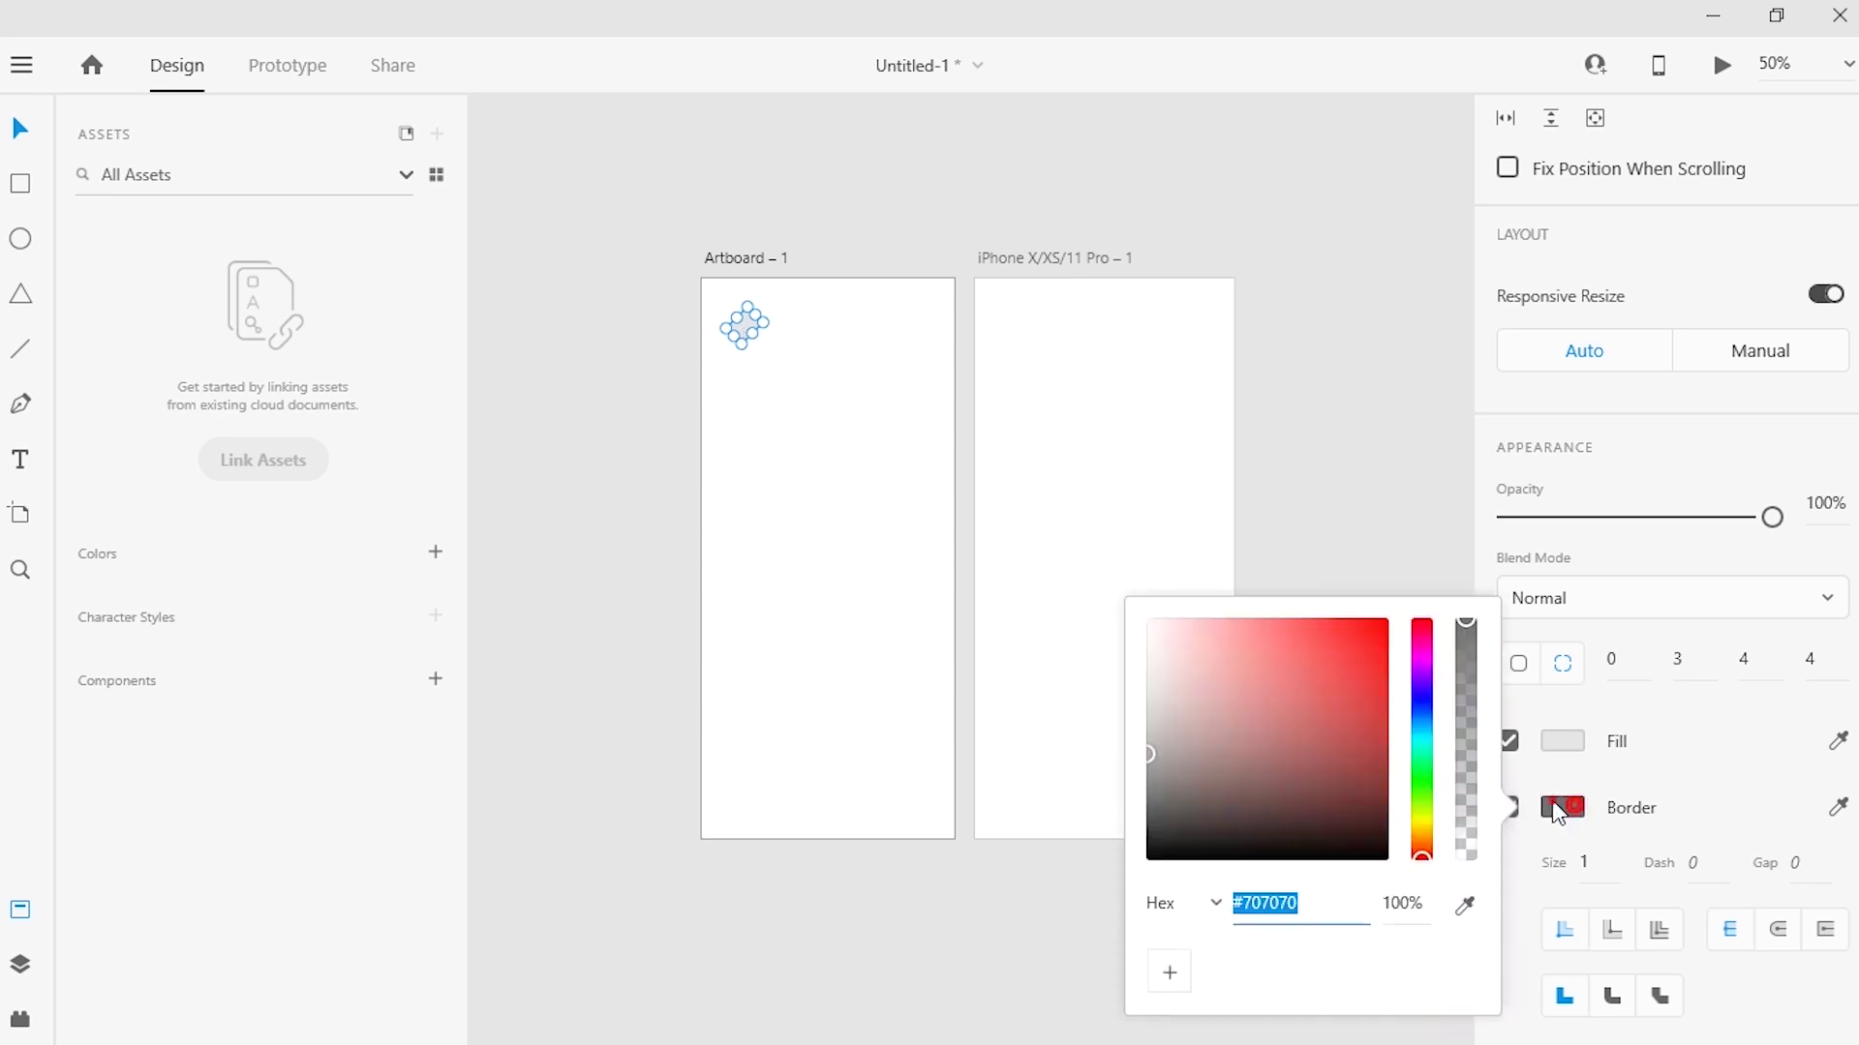
click(1317, 662)
click(1421, 676)
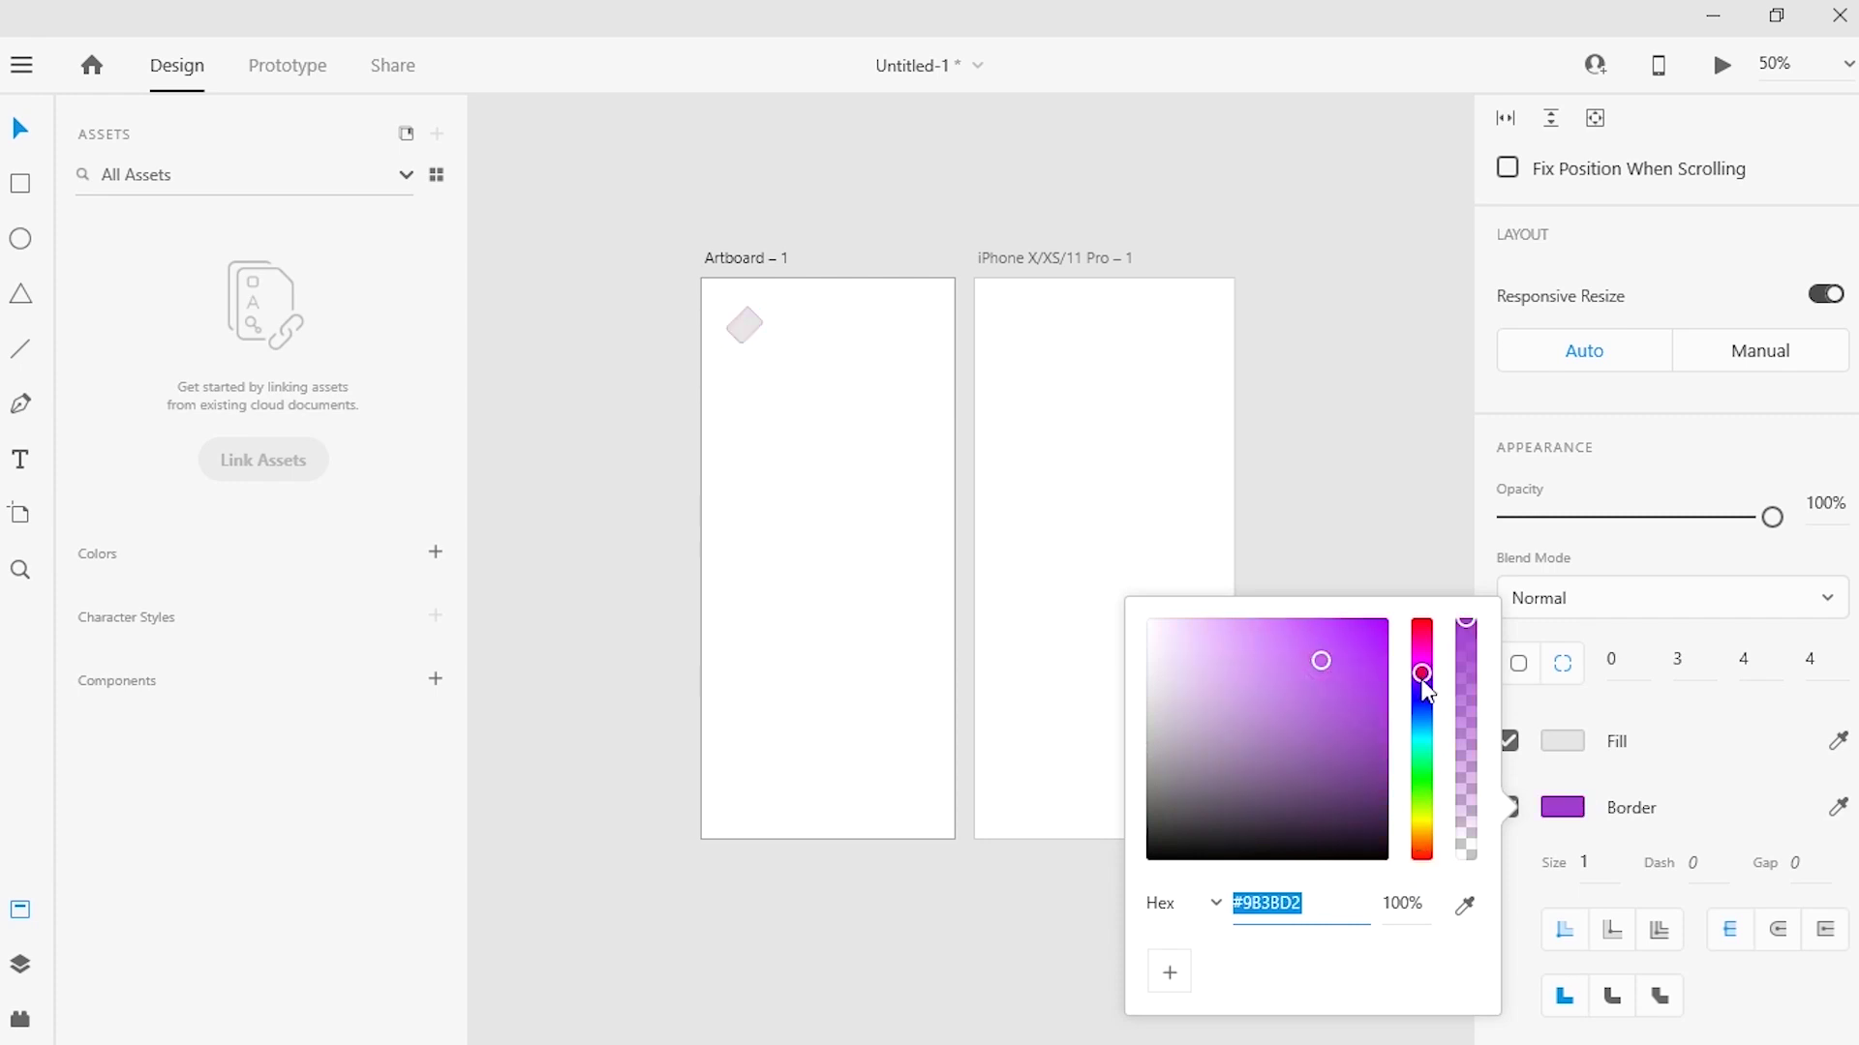
click(1422, 703)
drag(1348, 681, 1373, 632)
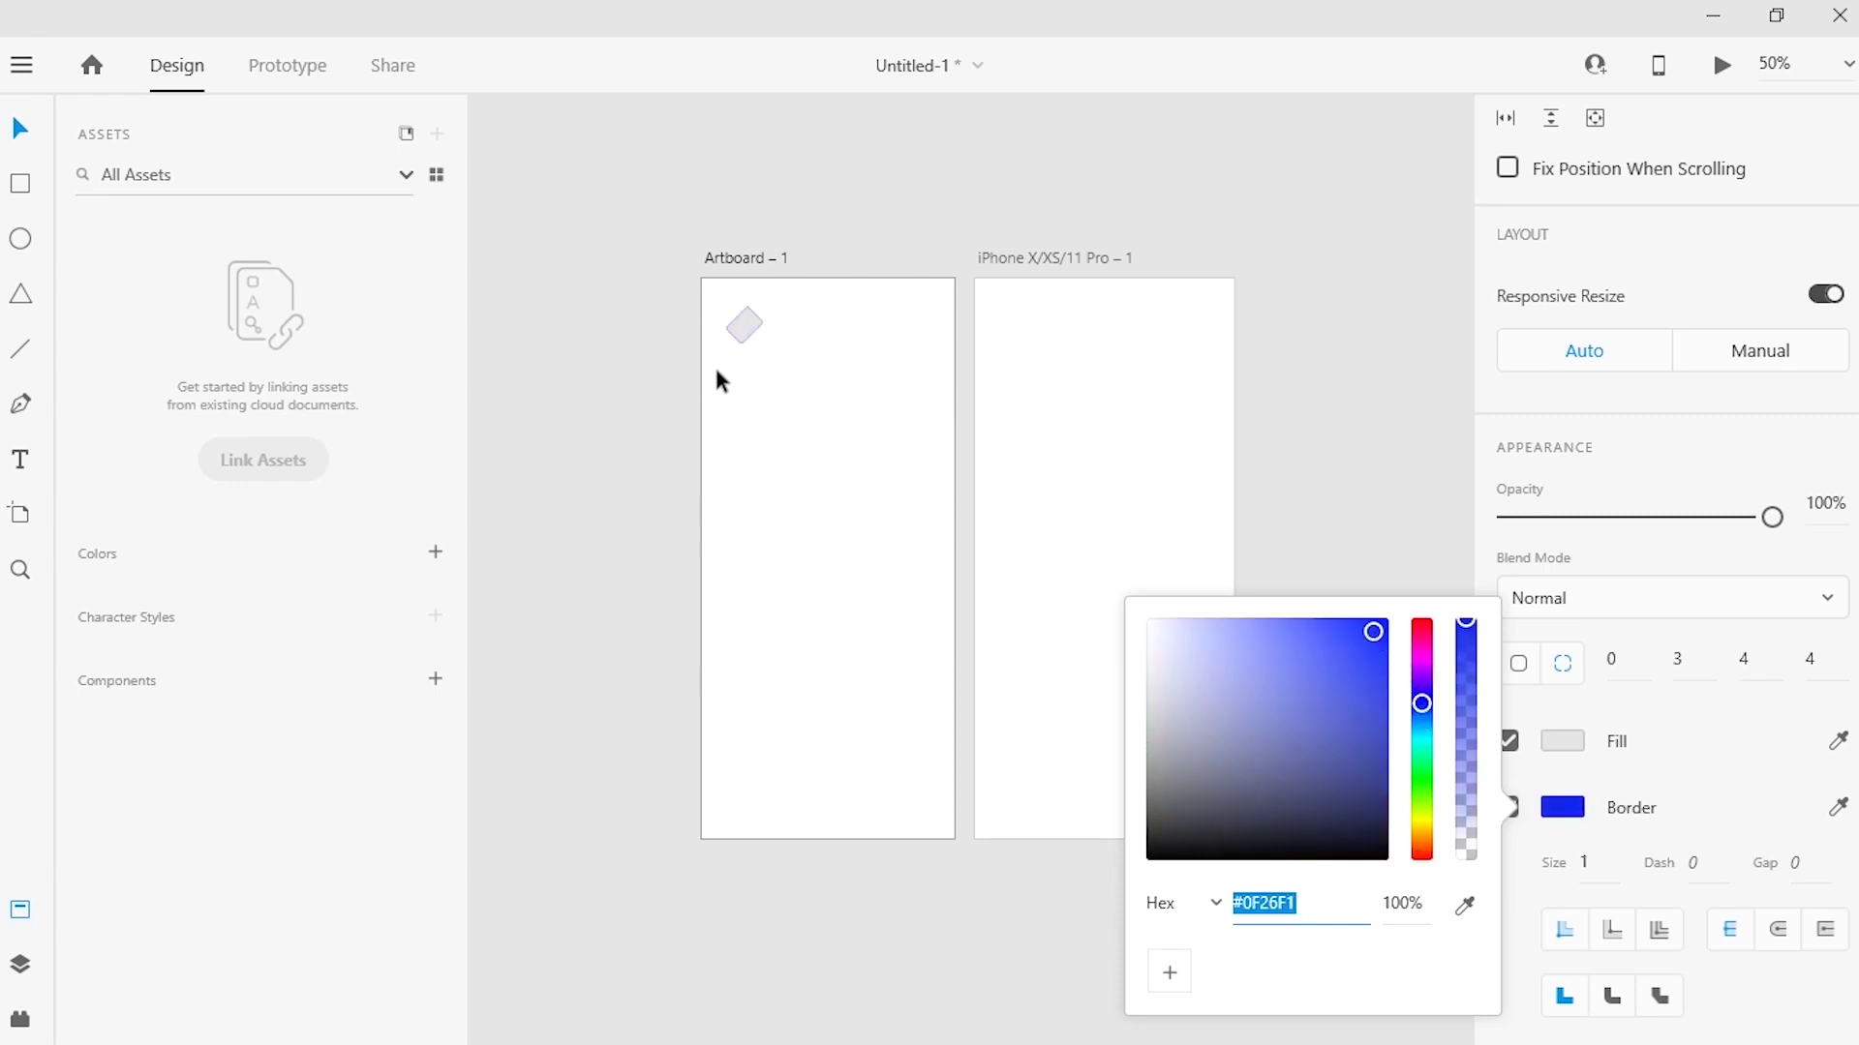
drag(724, 338, 728, 321)
click(1836, 809)
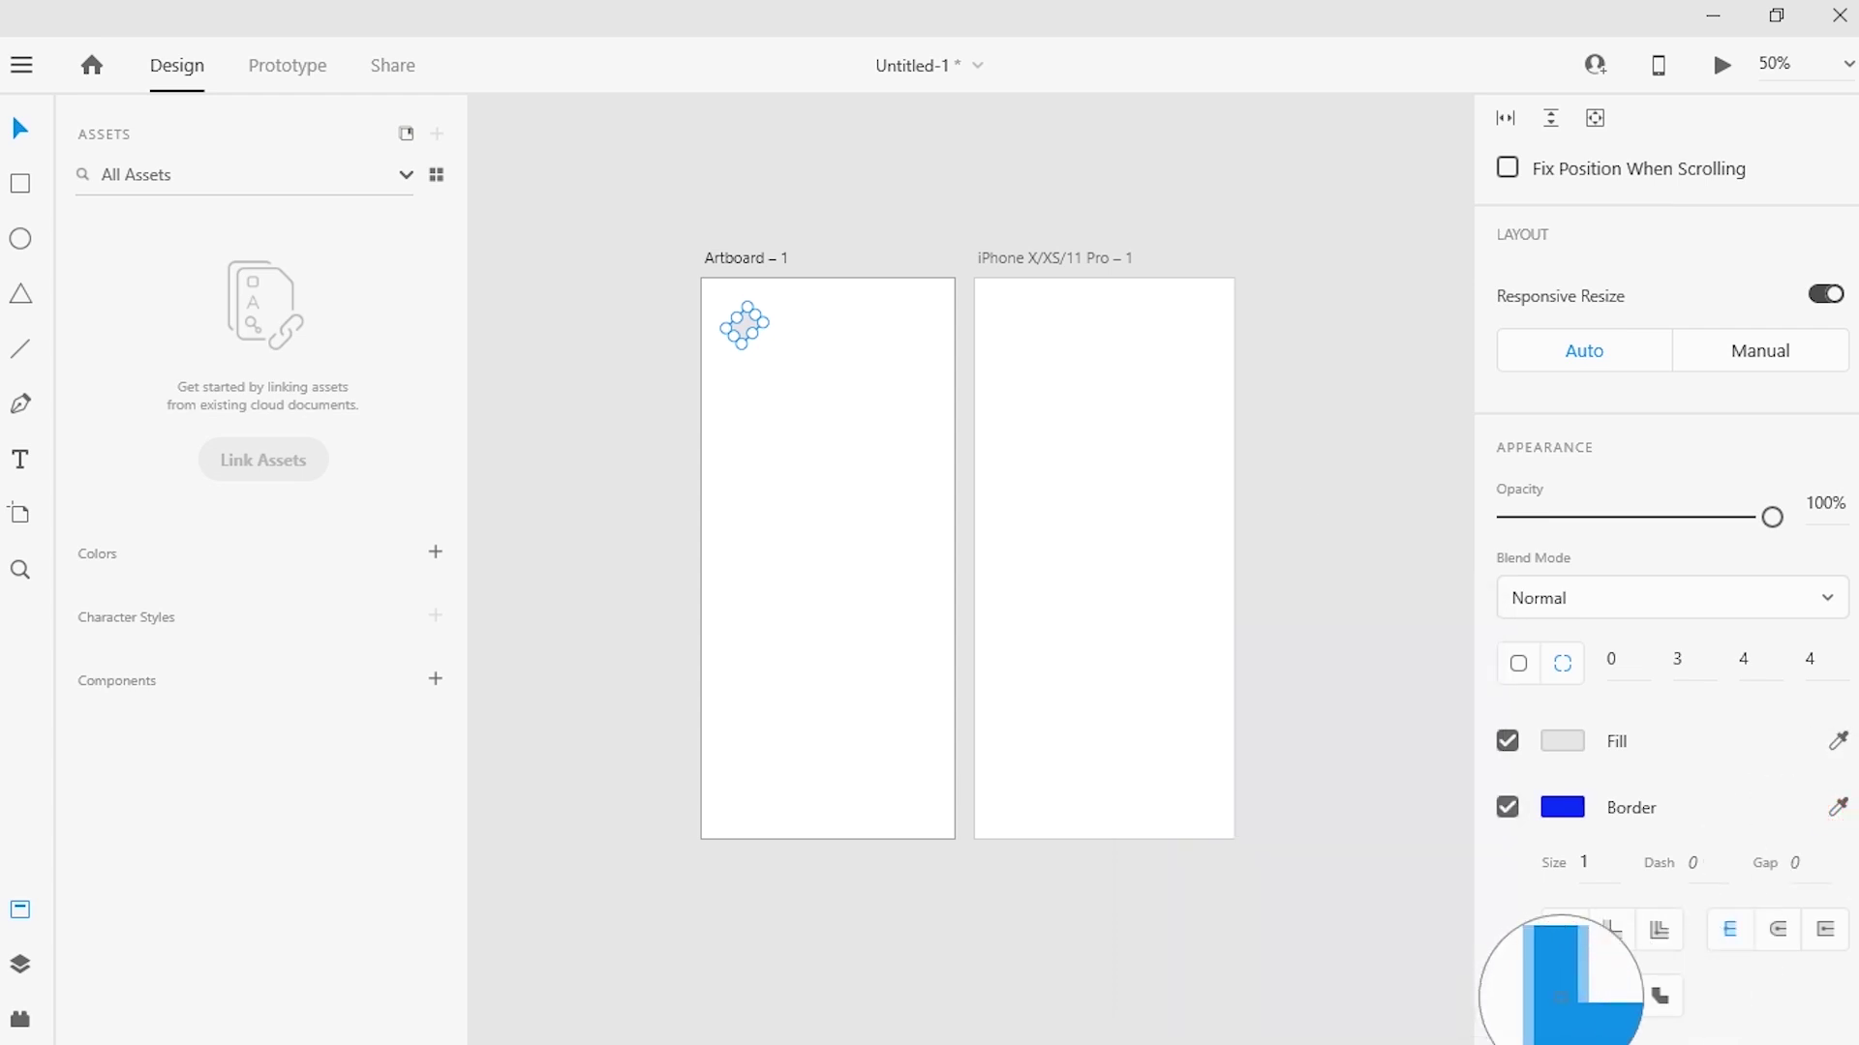
click(1560, 997)
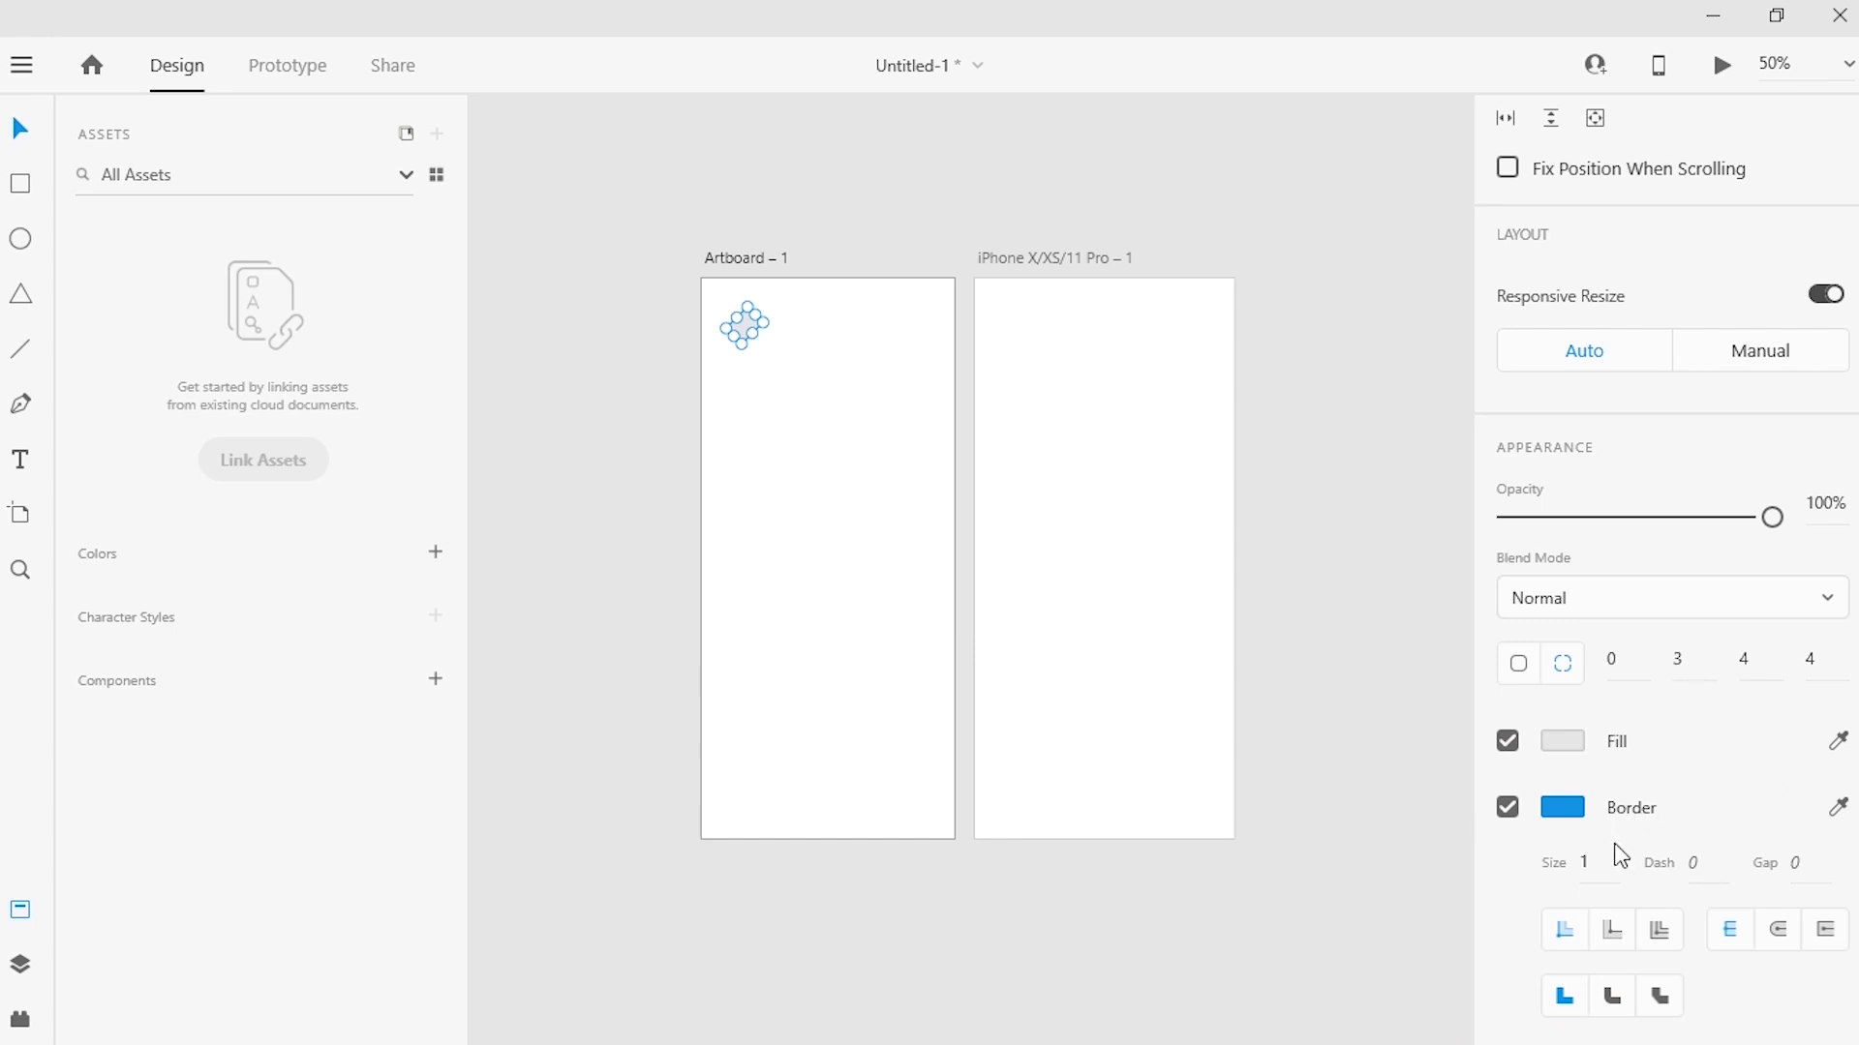
Give the rectangle's border a size of 3, a dash of 4 and a gap of 2
click(1587, 860)
click(1498, 849)
click(1694, 864)
text(4)
click(1507, 865)
click(746, 326)
click(1802, 866)
click(1508, 862)
Try the stroke alignment, cap and join options on the border, ending with outer stroke, projecting cap and round join
scroll(1856, 770, down, 3)
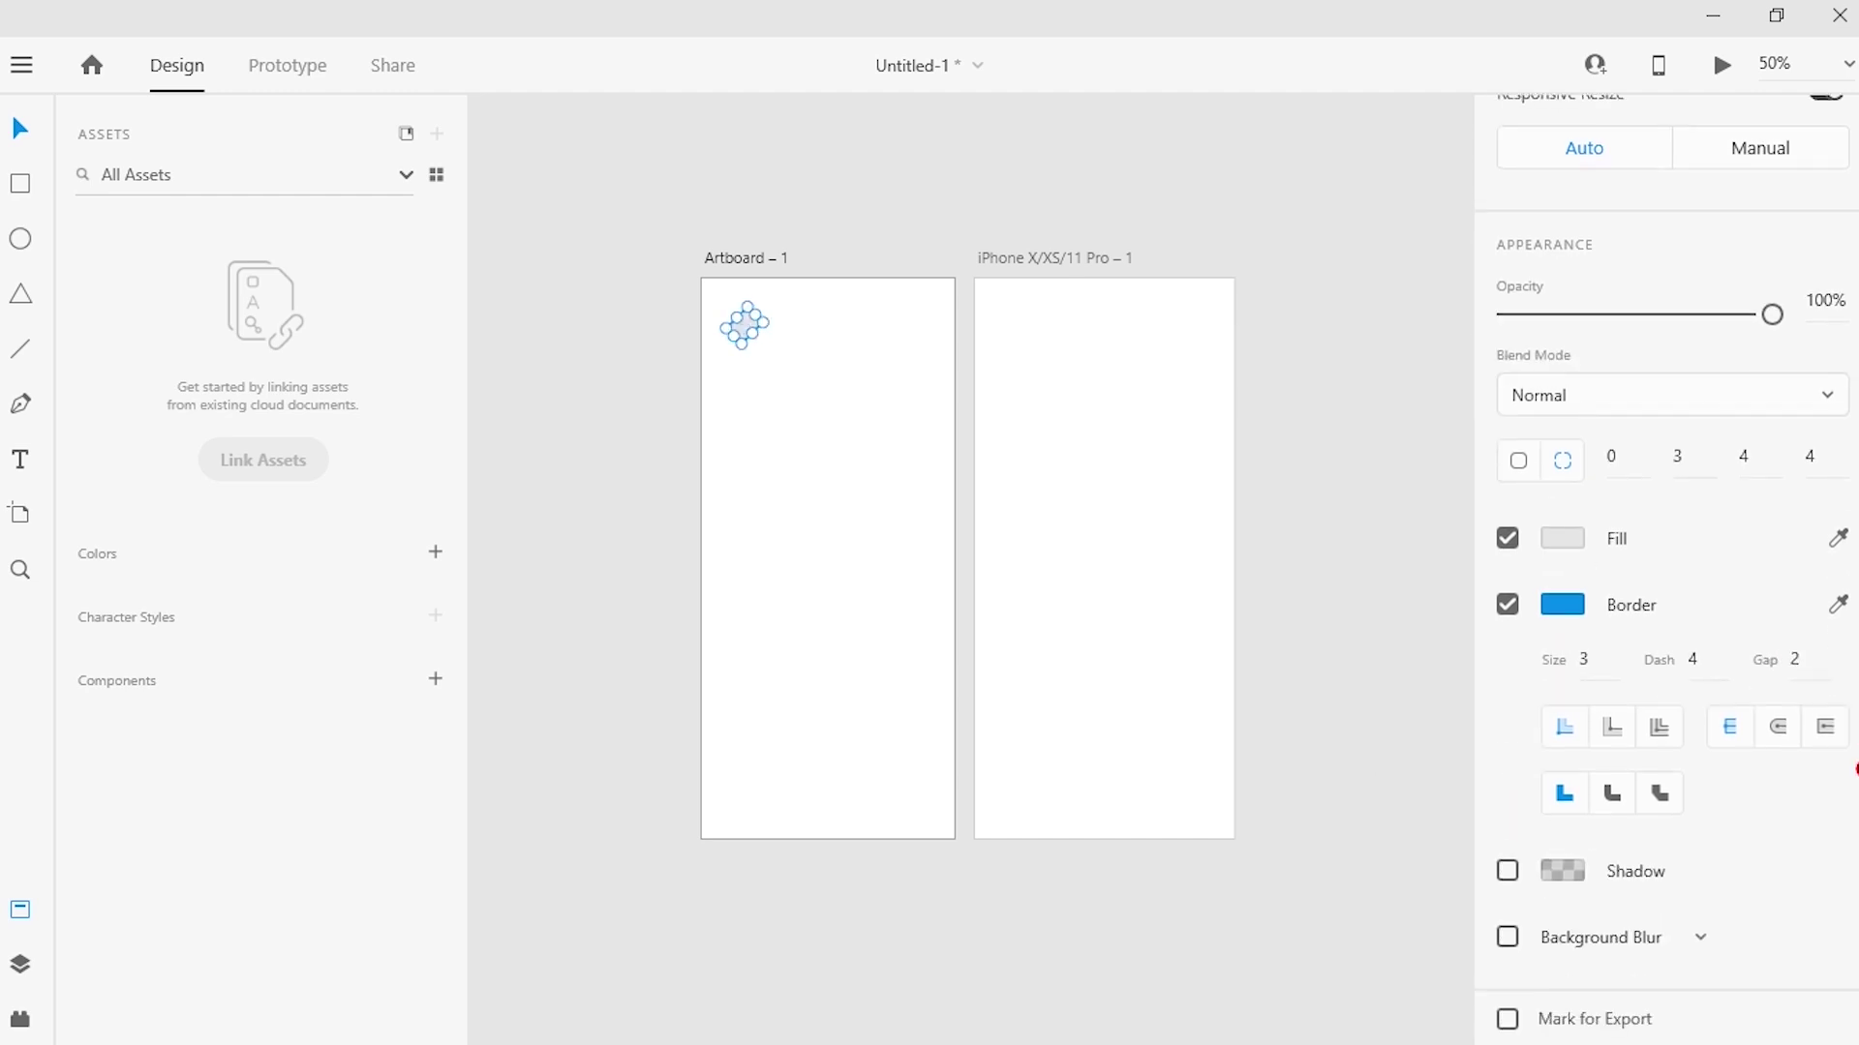
click(1660, 734)
click(1628, 732)
click(1571, 730)
click(1604, 731)
click(1781, 728)
click(1819, 728)
click(1571, 802)
click(1614, 800)
click(1654, 801)
click(1612, 800)
Enable the rectangle's shadow and enlarge the rectangle on its artboard to about 218 by 218
click(1507, 870)
click(1319, 682)
click(745, 324)
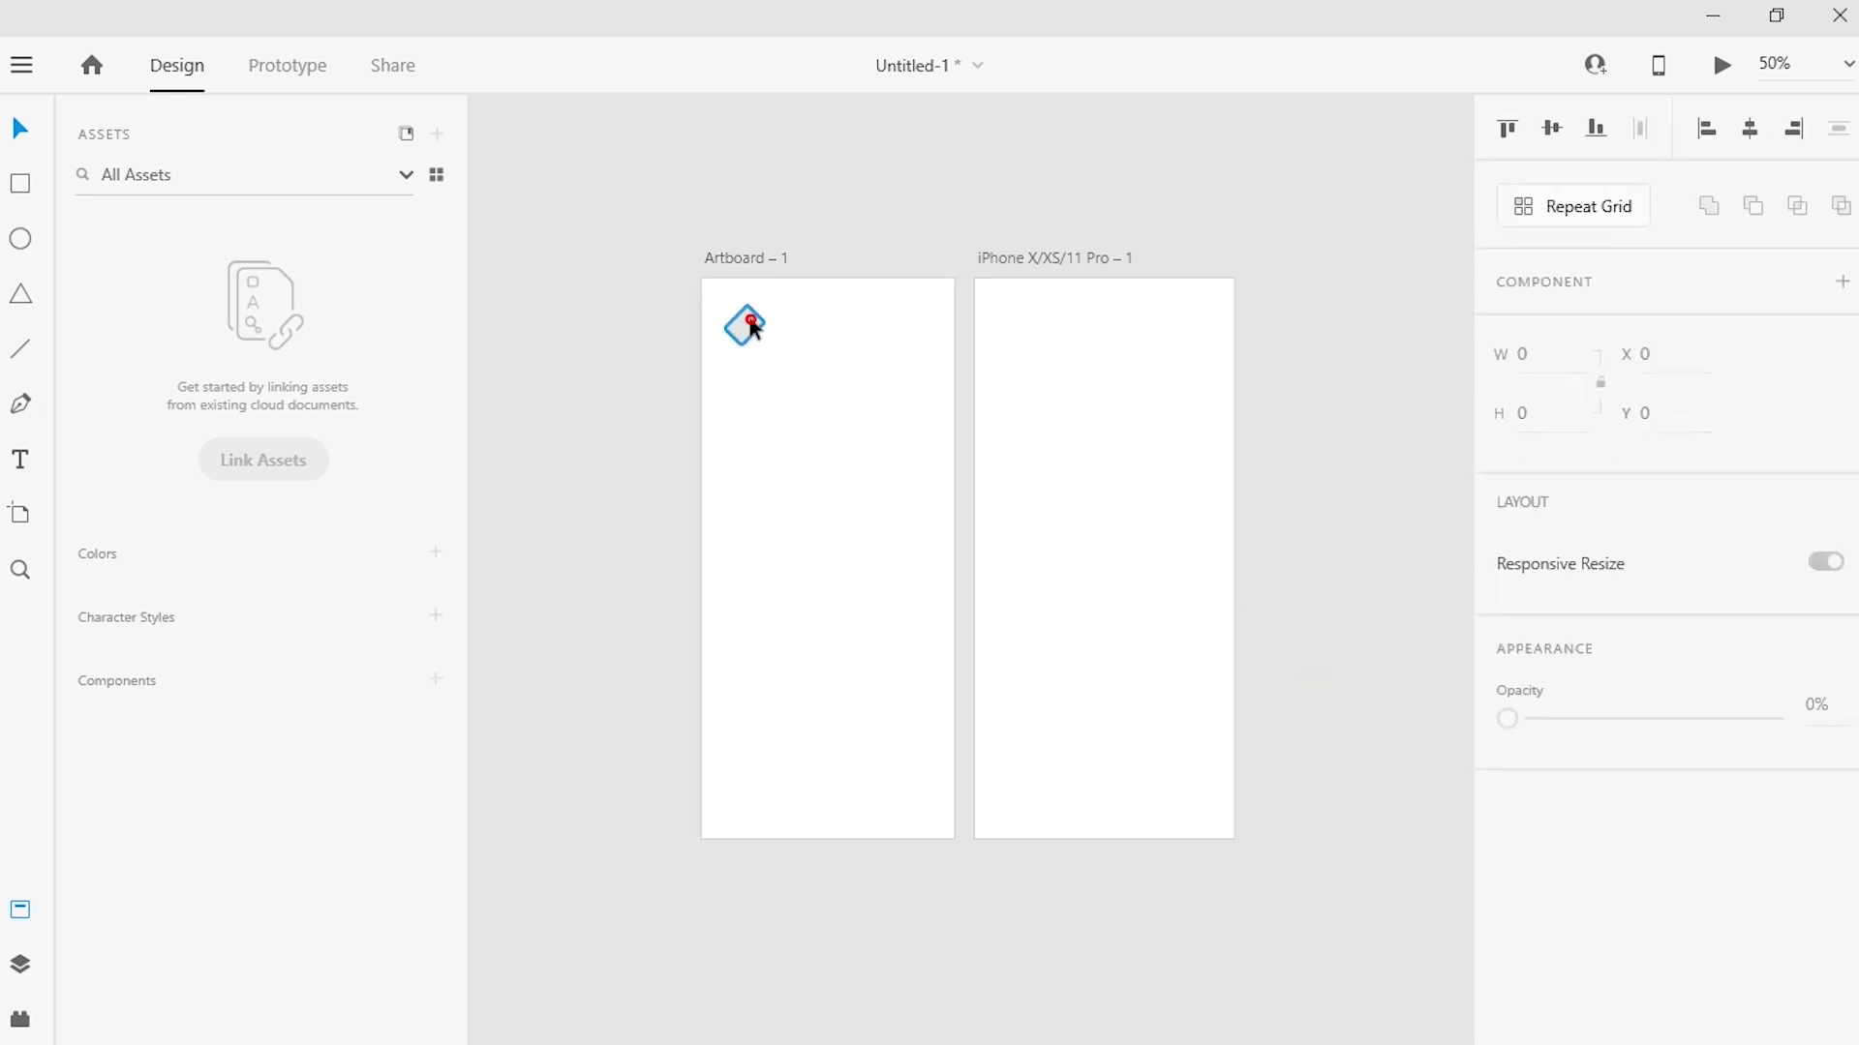
drag(763, 324, 886, 480)
click(1166, 535)
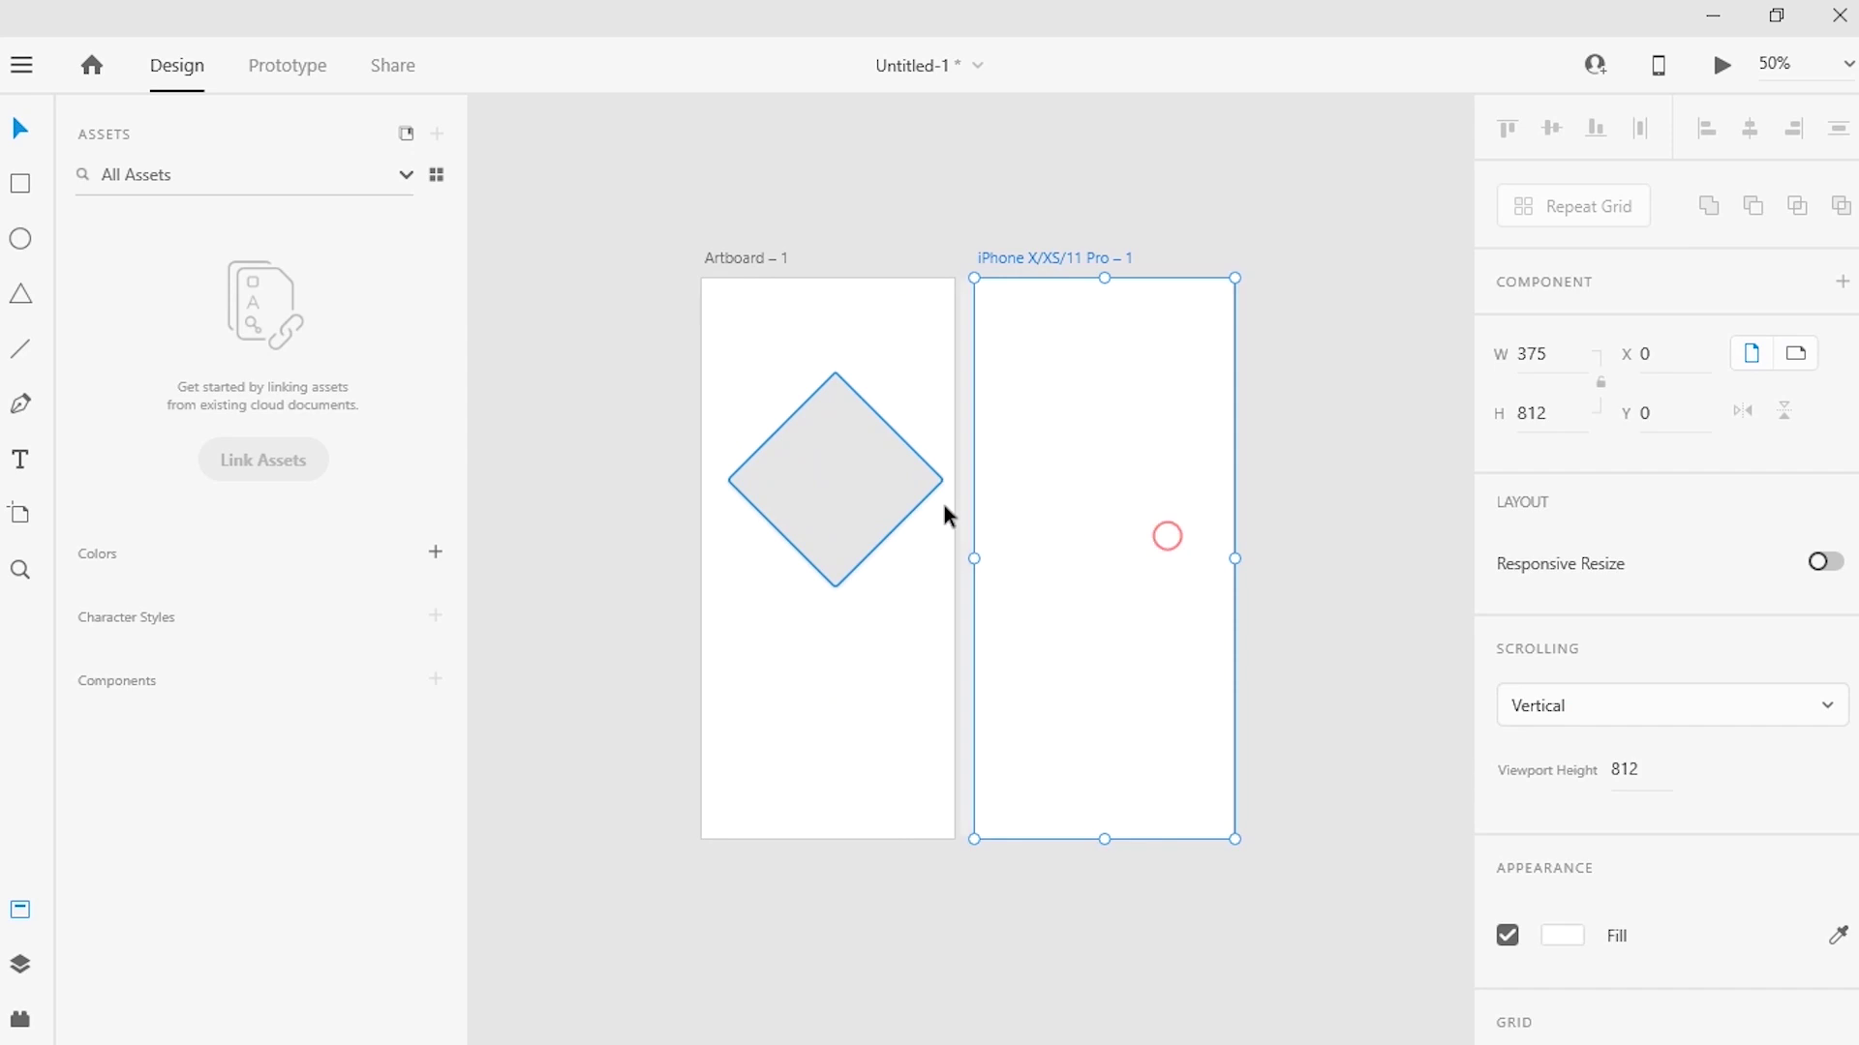
Set the X offset of the rectangle's shadow to 3 and deselect the rectangle
click(881, 501)
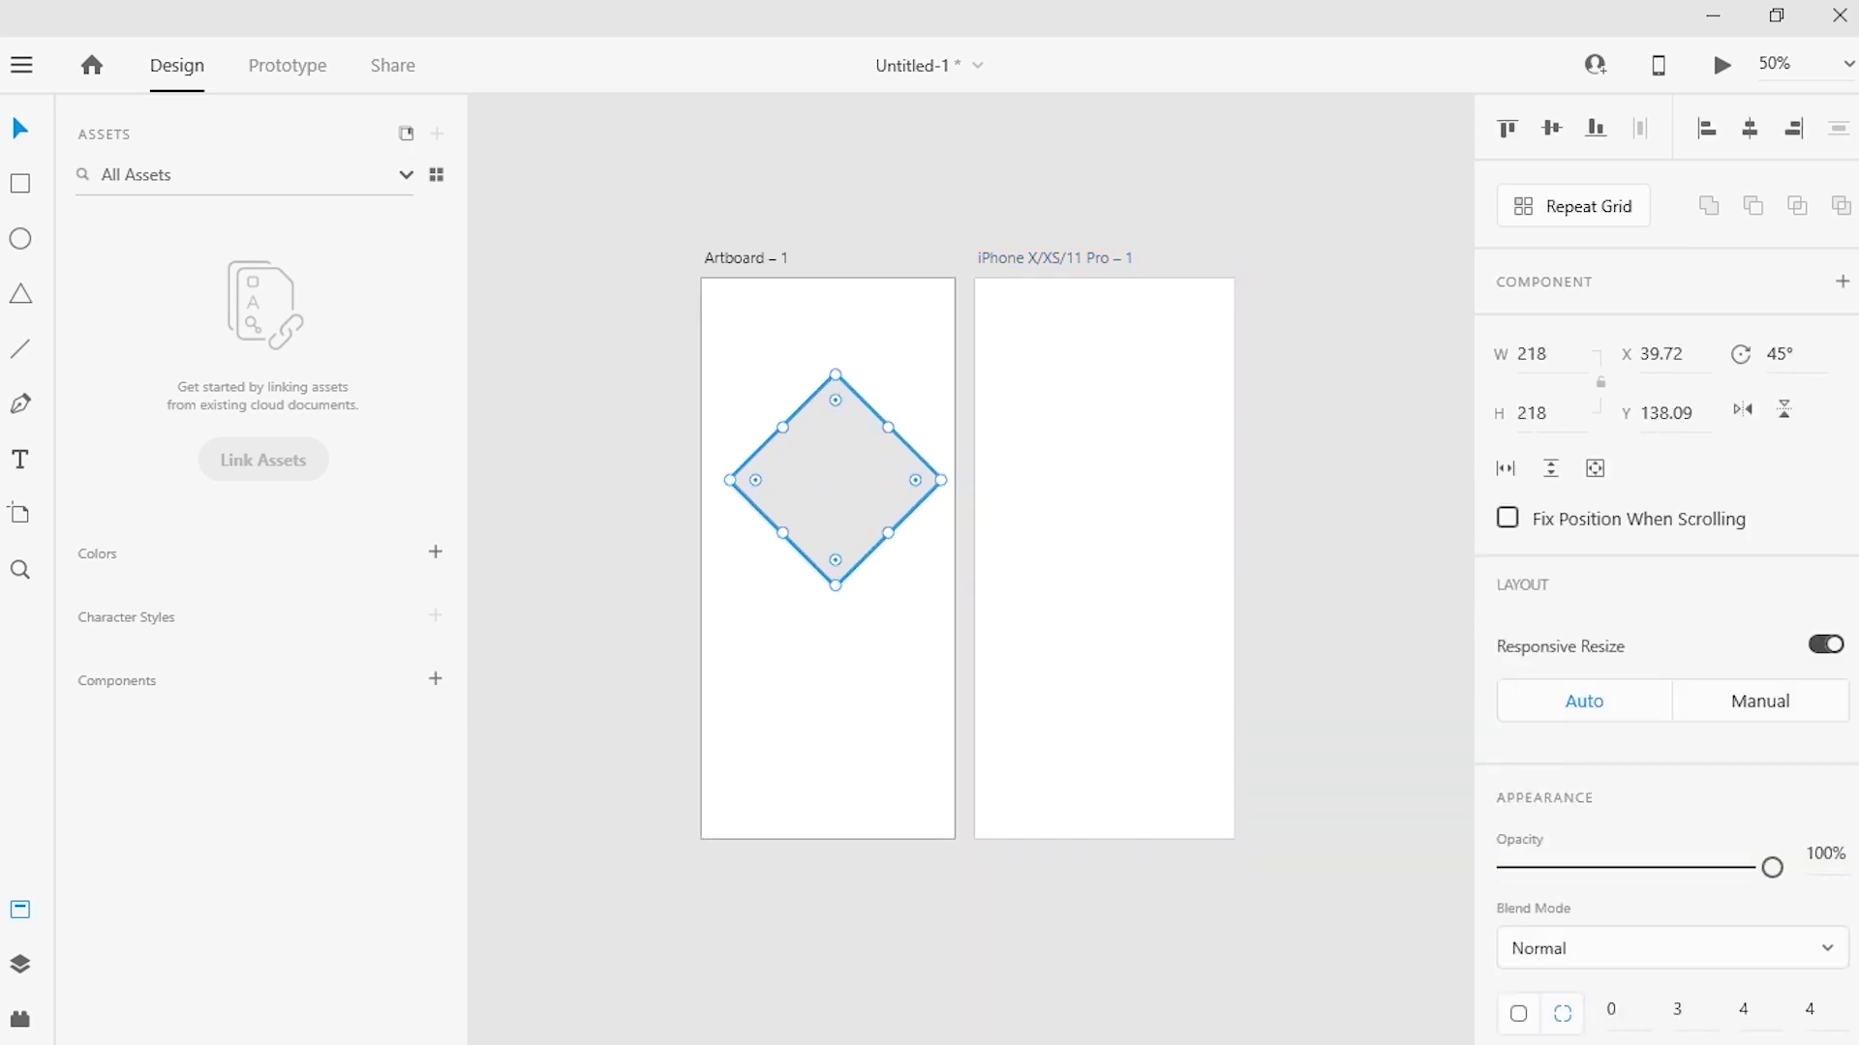
scroll(1665, 580, down, 6)
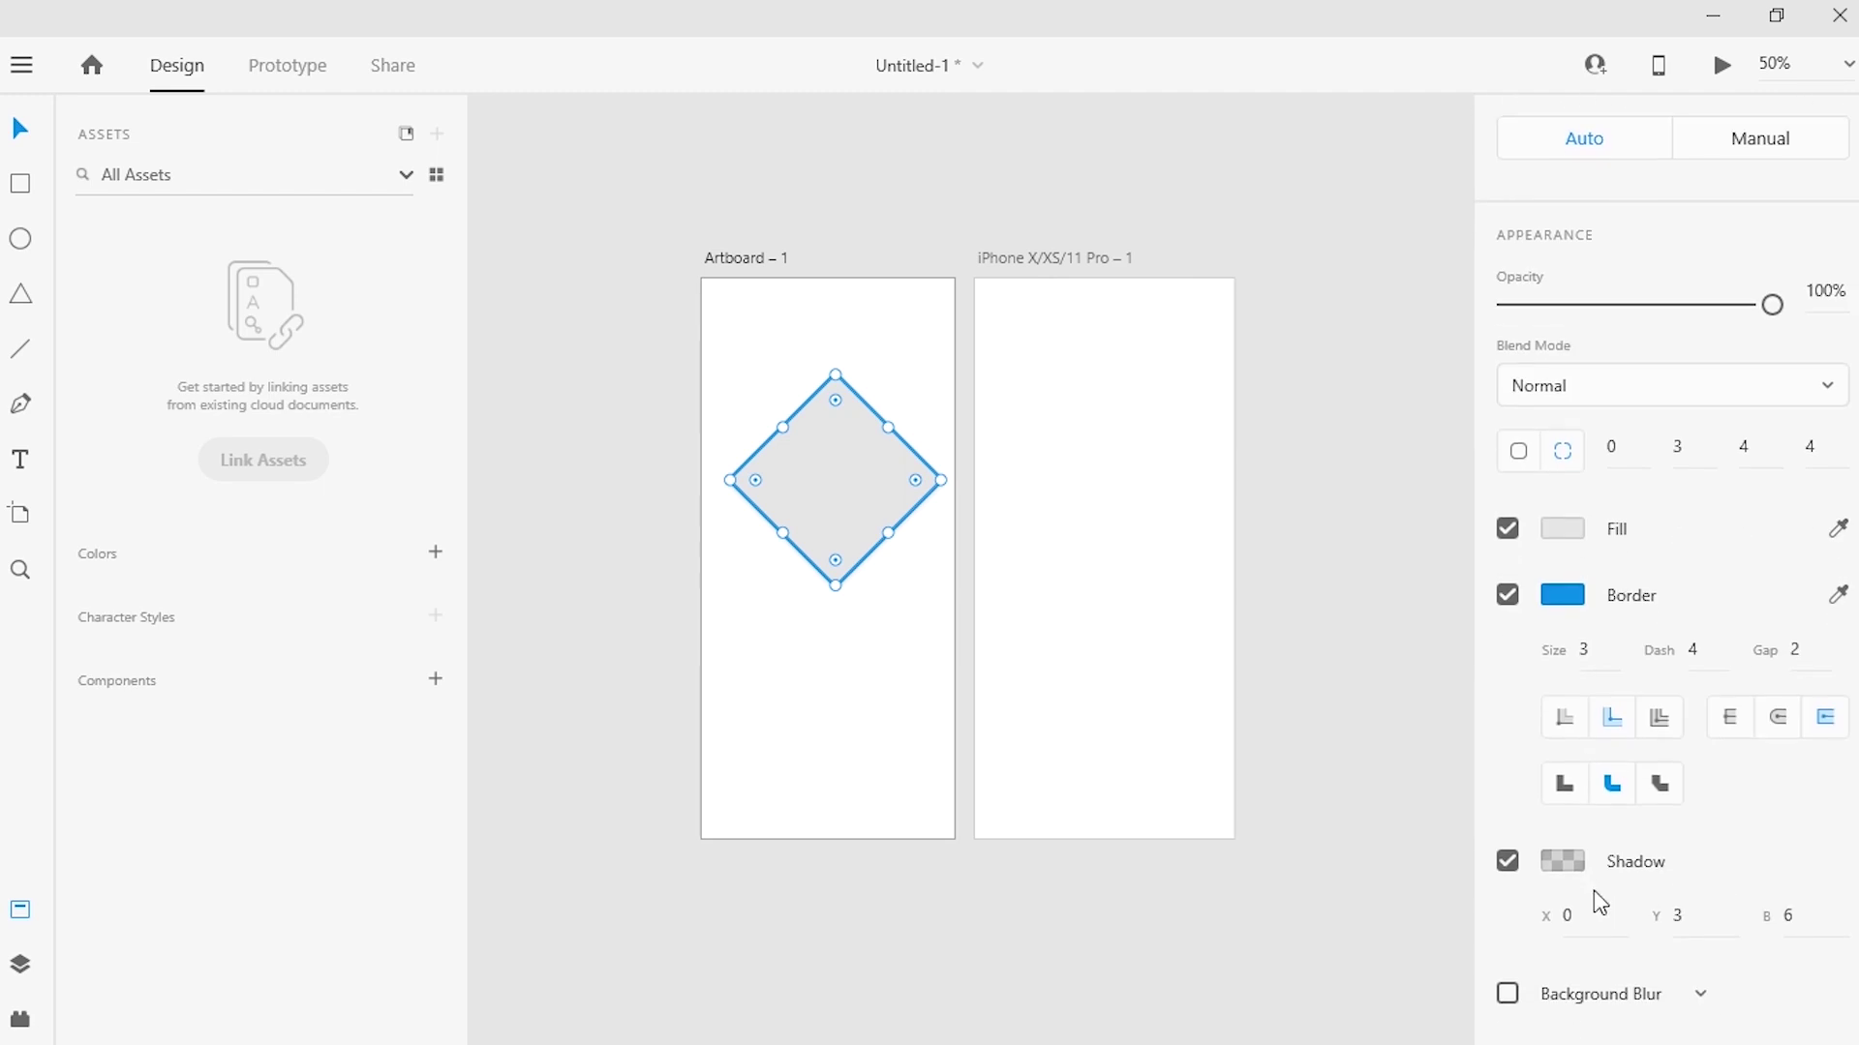
click(1573, 922)
text(3)
click(1762, 830)
click(875, 654)
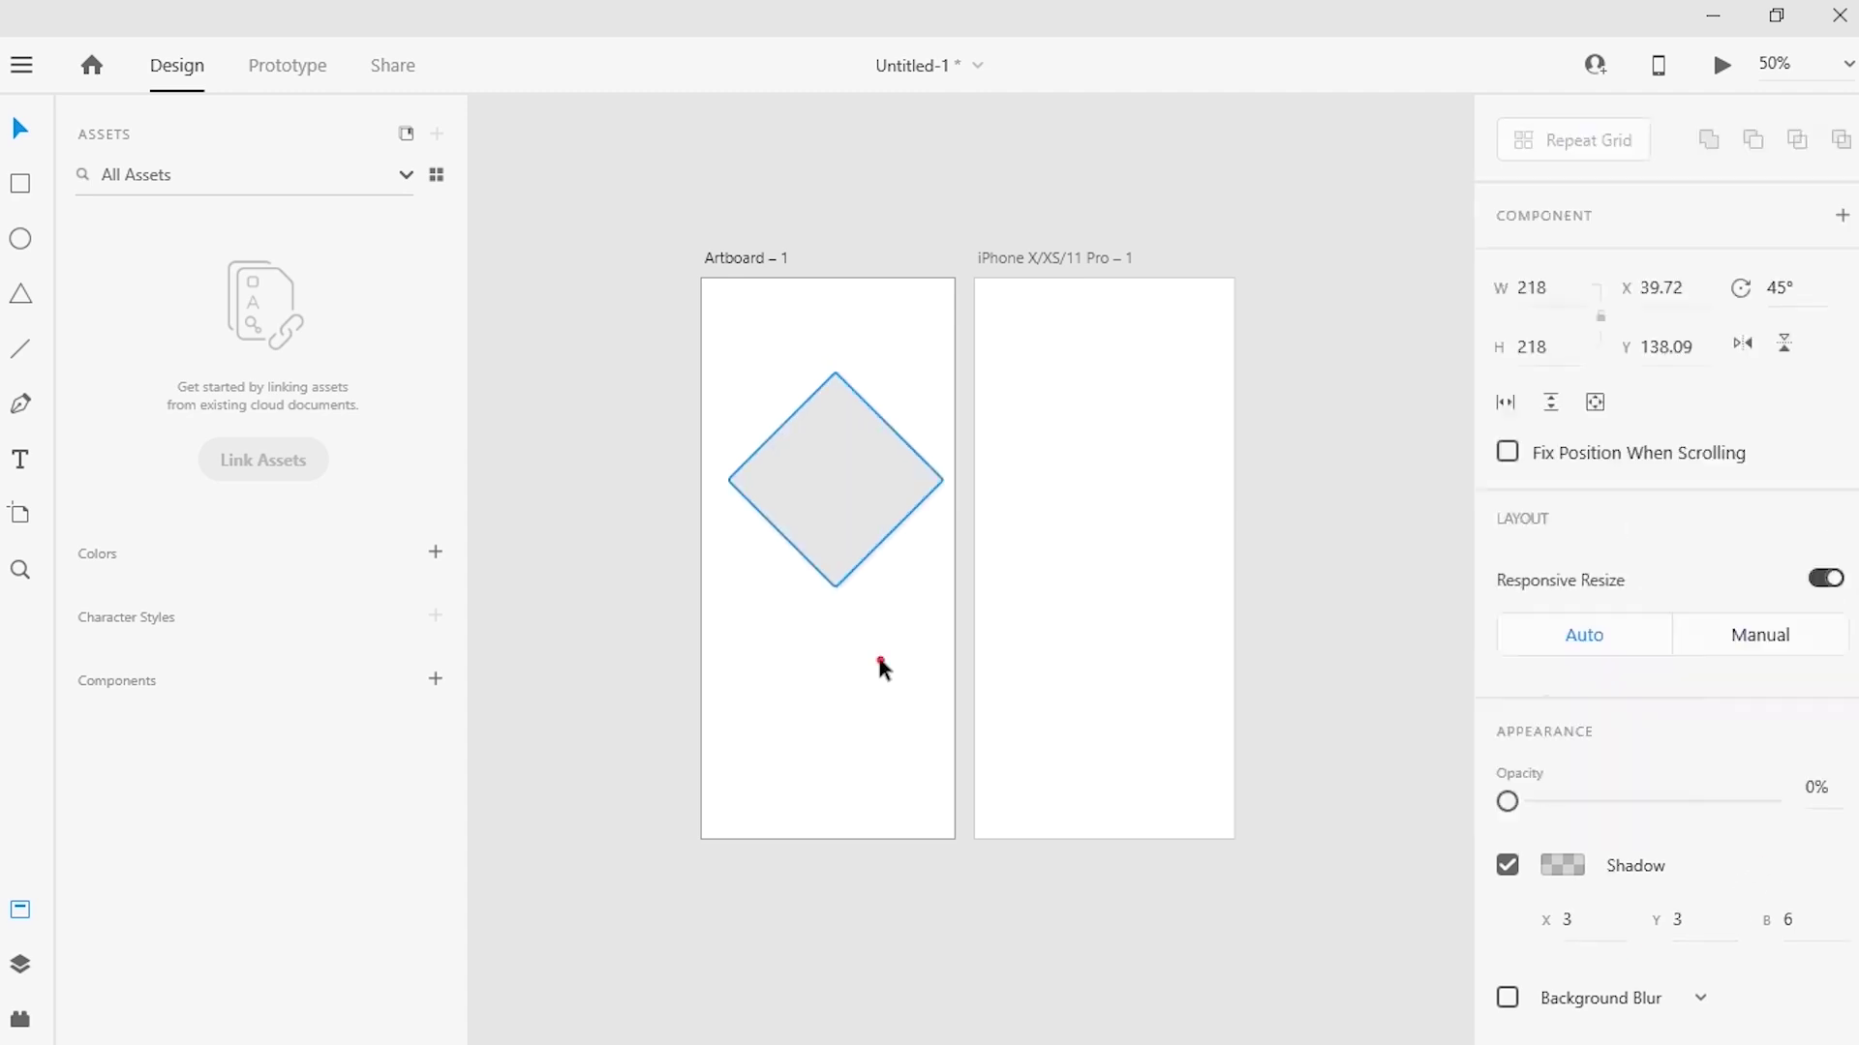
Try the Screen, Difference and Hue blend modes on the enlarged rectangle, and restore Normal
click(864, 507)
scroll(1596, 737, down, 6)
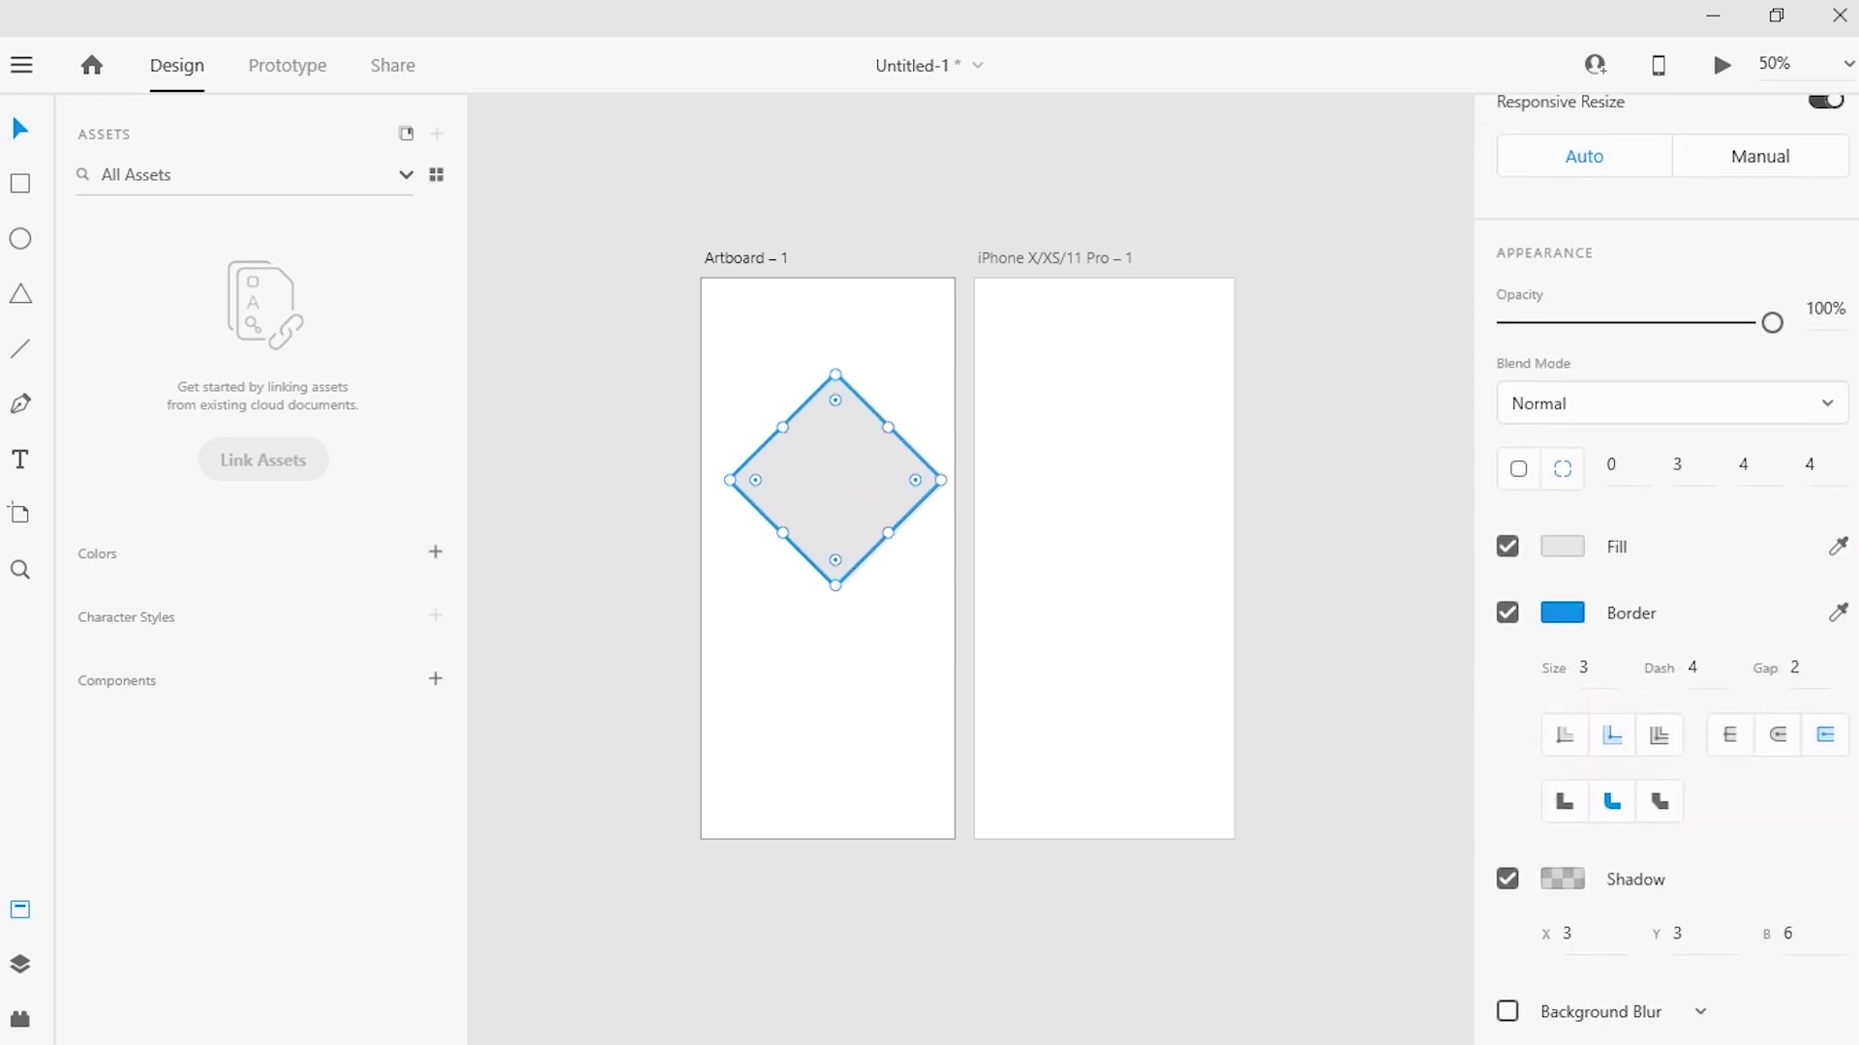
click(1762, 413)
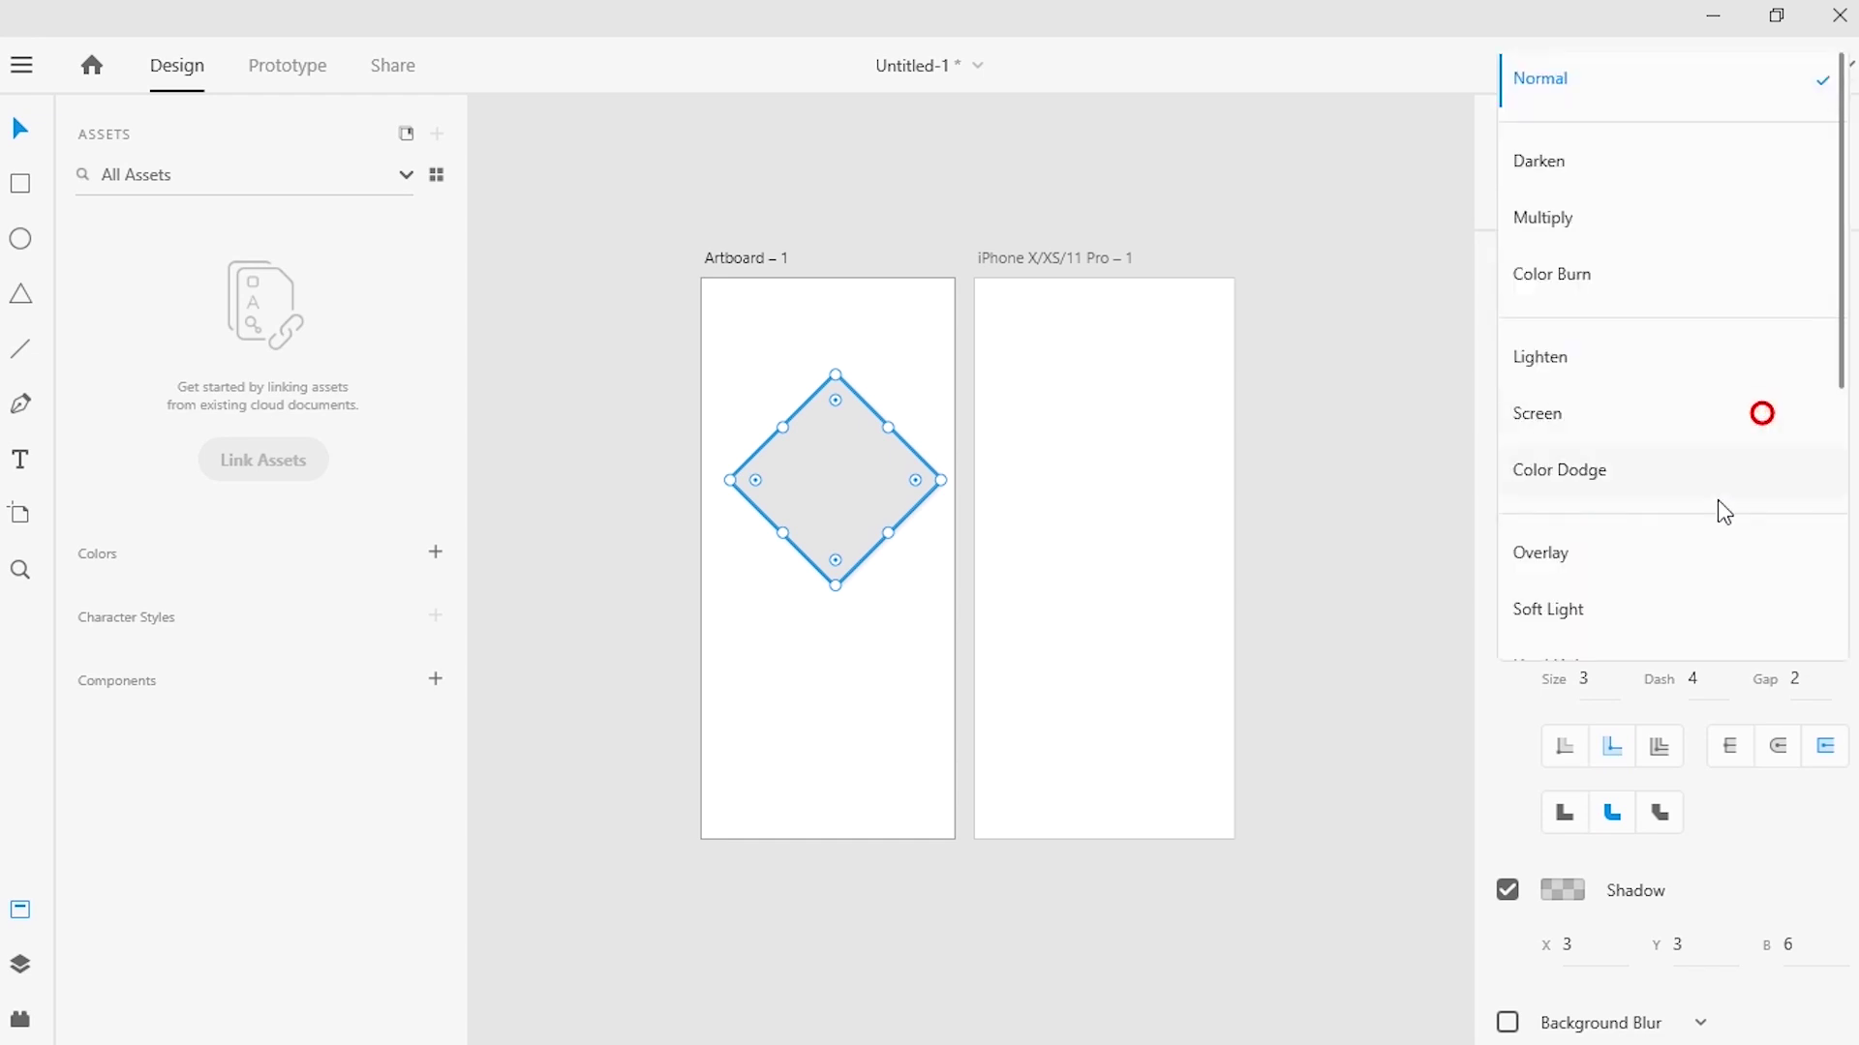
click(1593, 426)
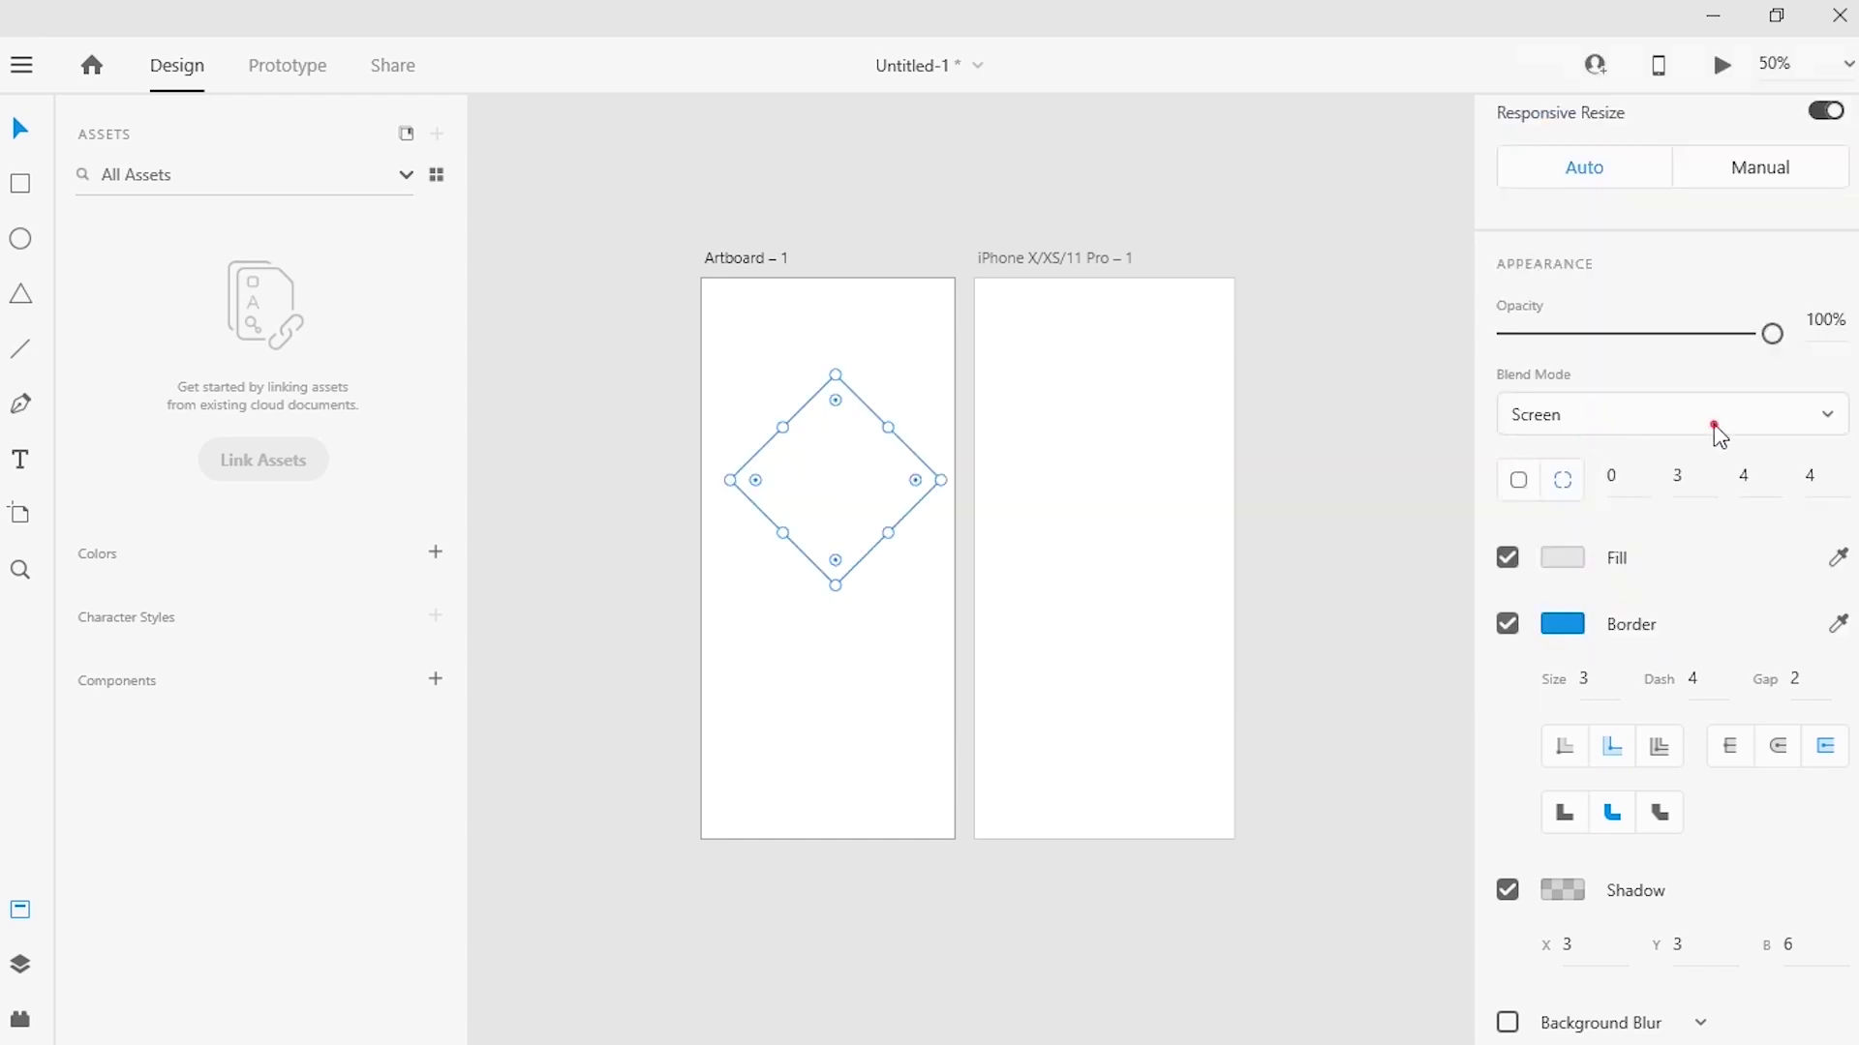
click(1715, 427)
click(1590, 428)
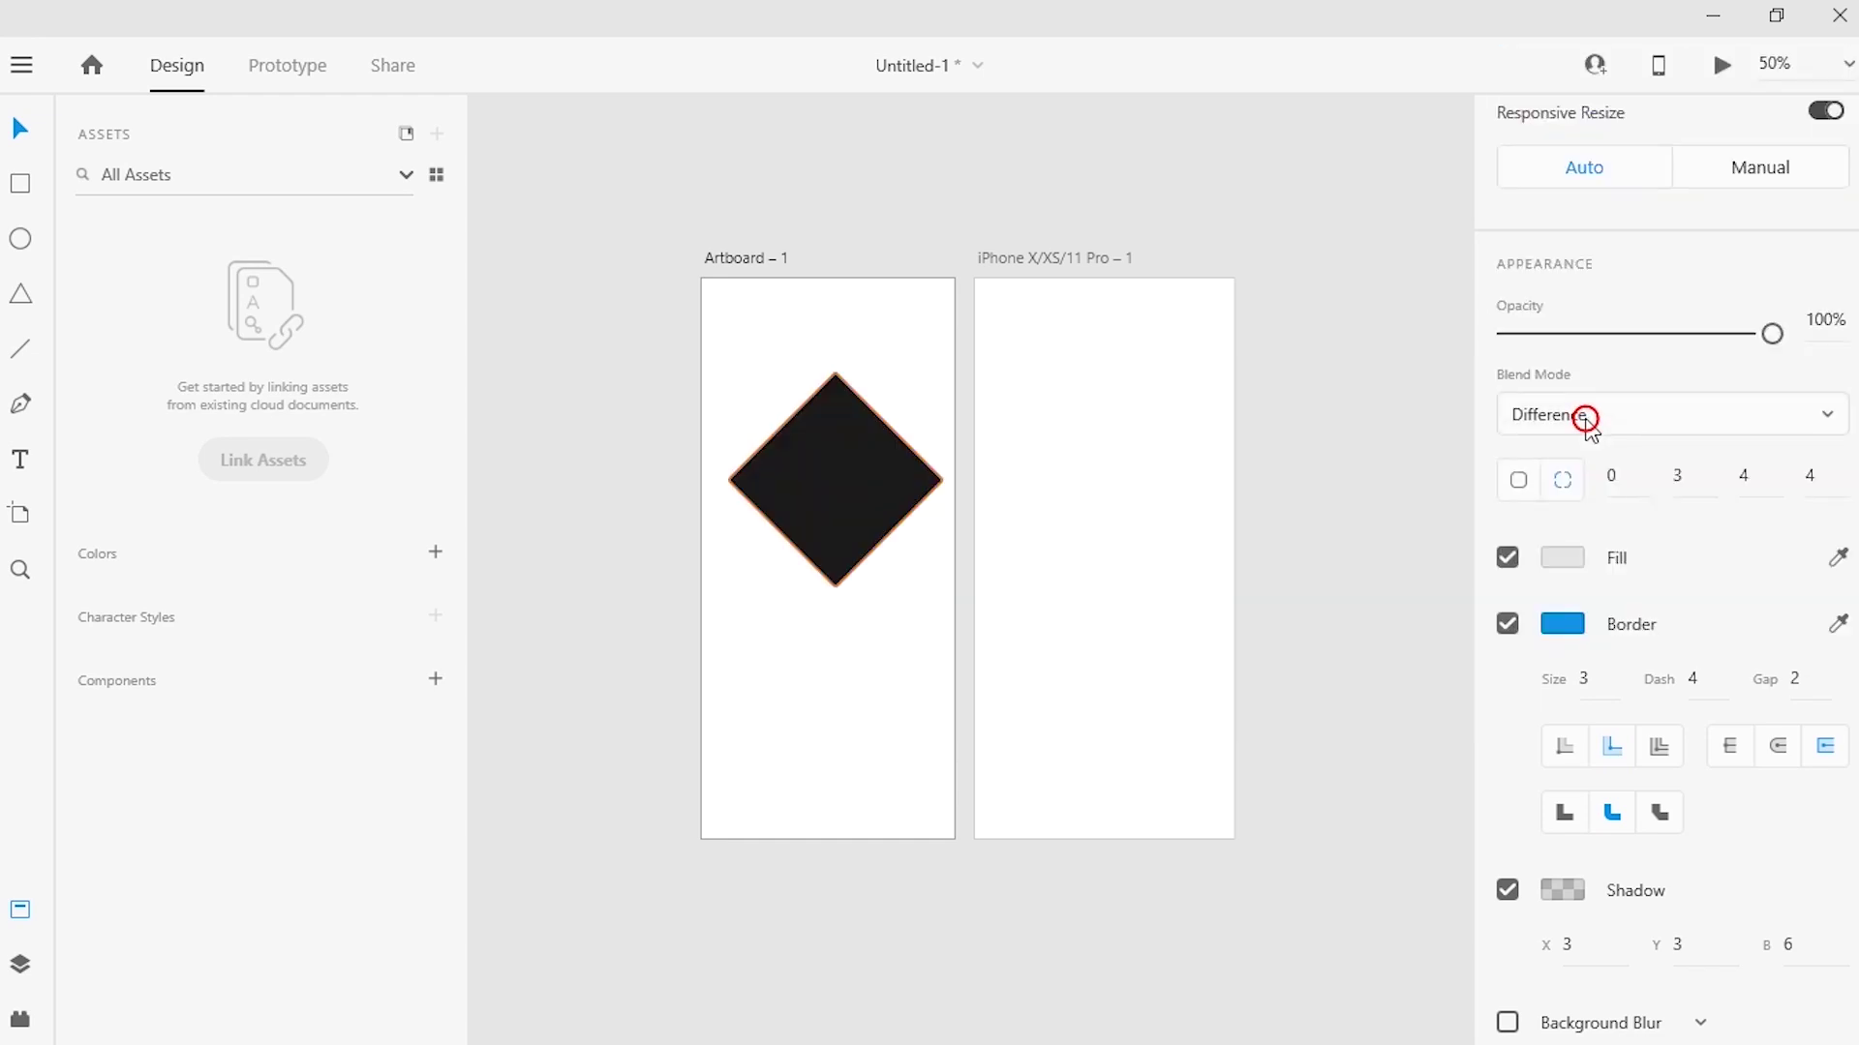
click(1750, 416)
click(1640, 566)
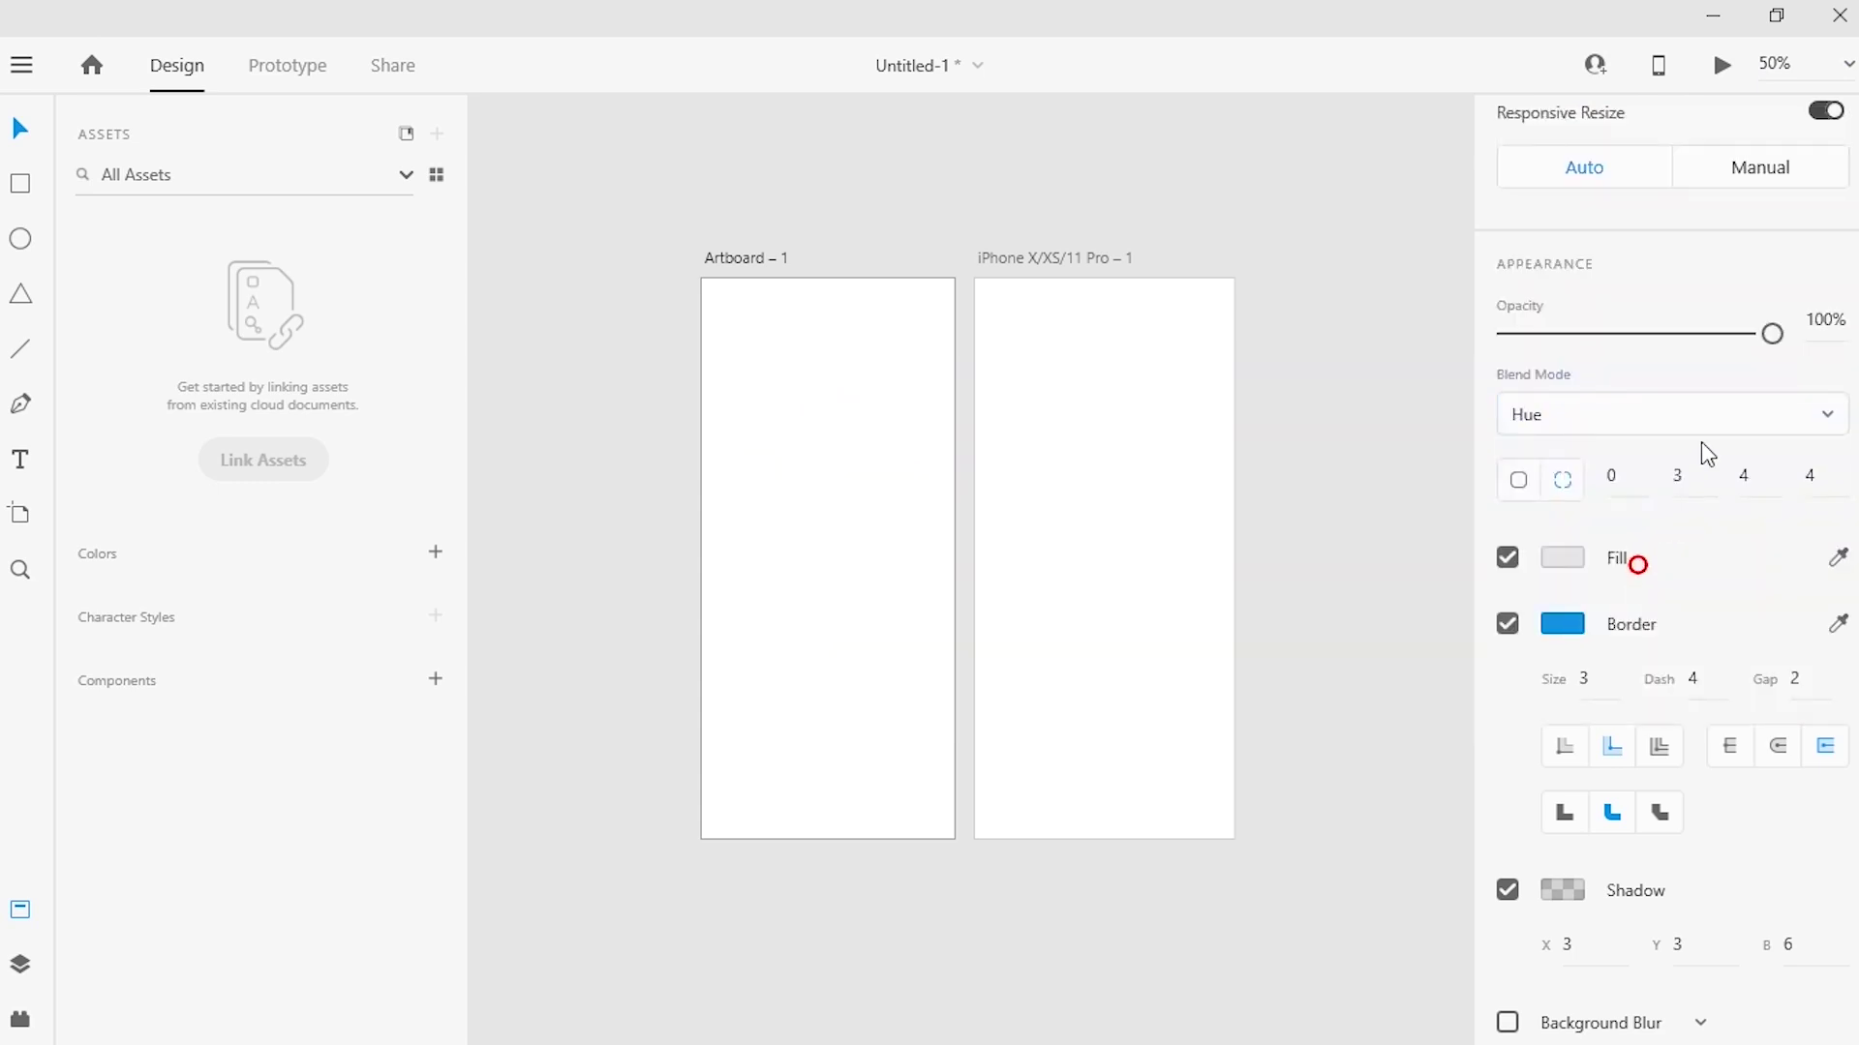
click(1702, 437)
click(1653, 533)
click(1724, 409)
drag(1840, 407, 1722, 73)
click(1646, 22)
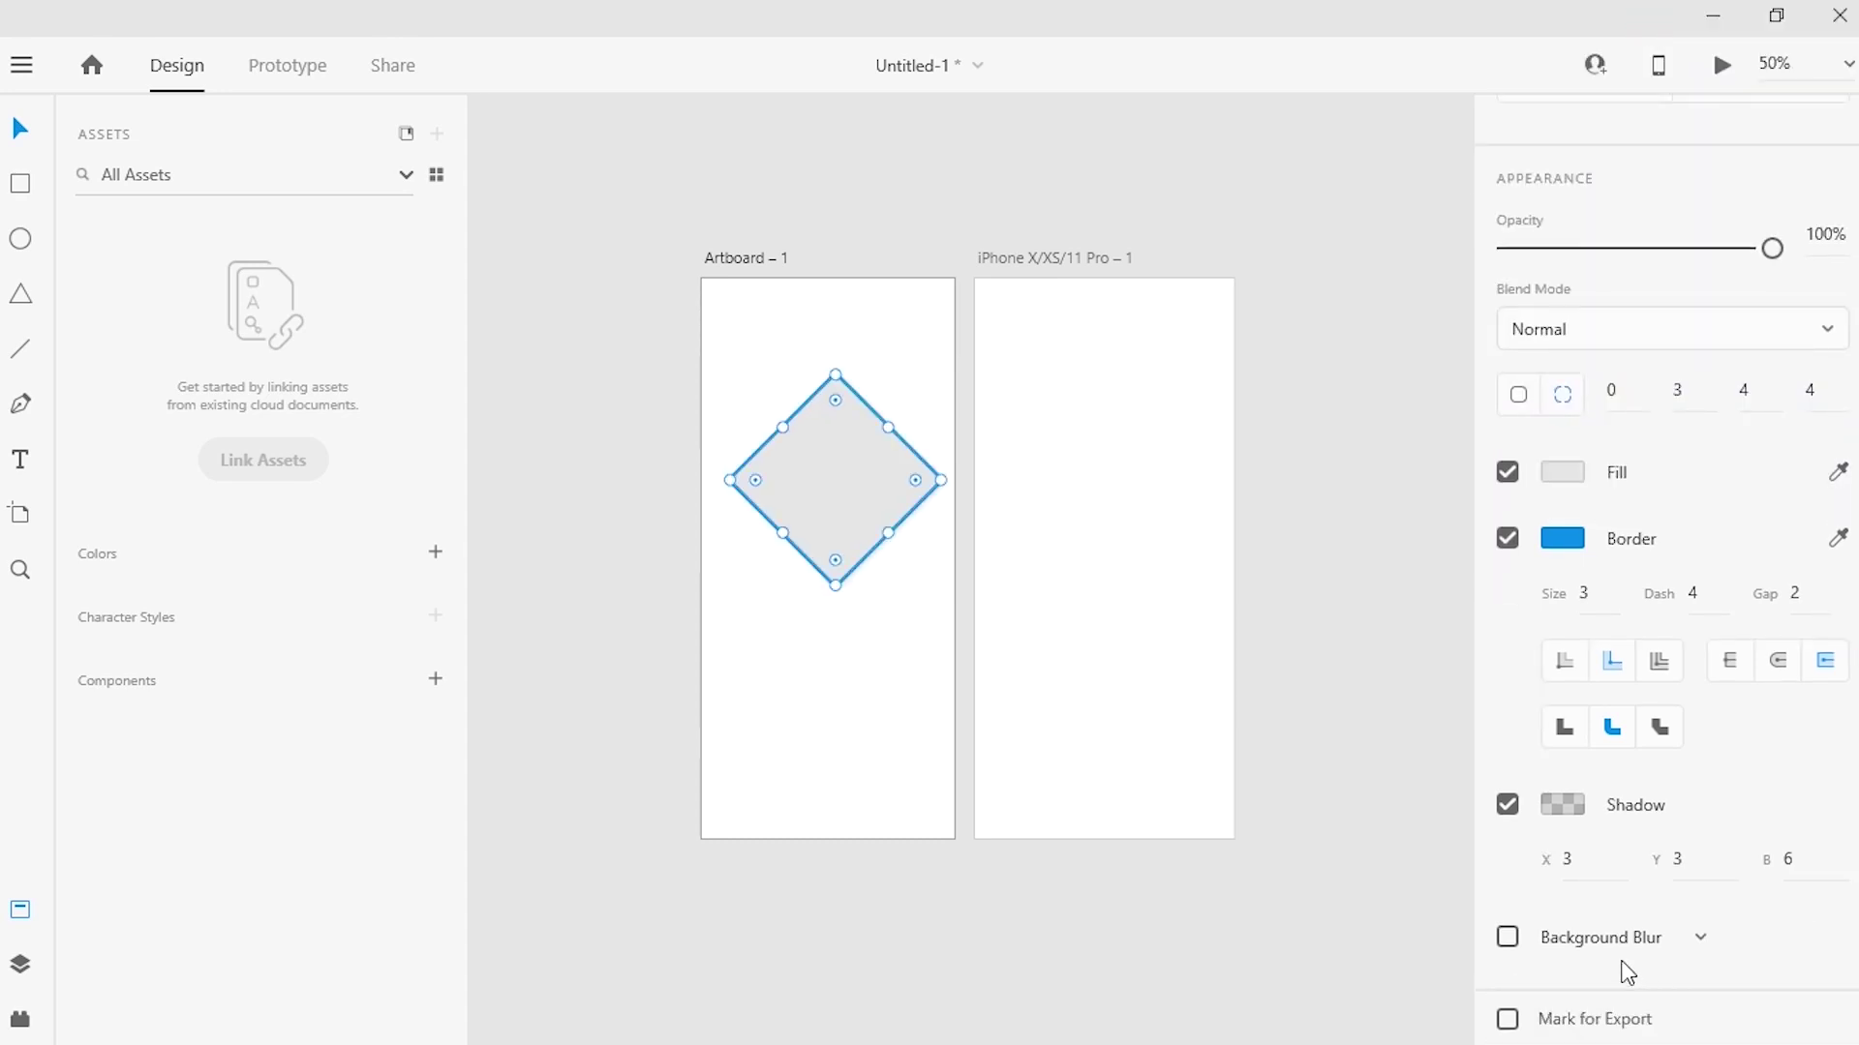
Enable Background Blur on the rectangle and show its amount, brightness and opacity settings
click(1507, 937)
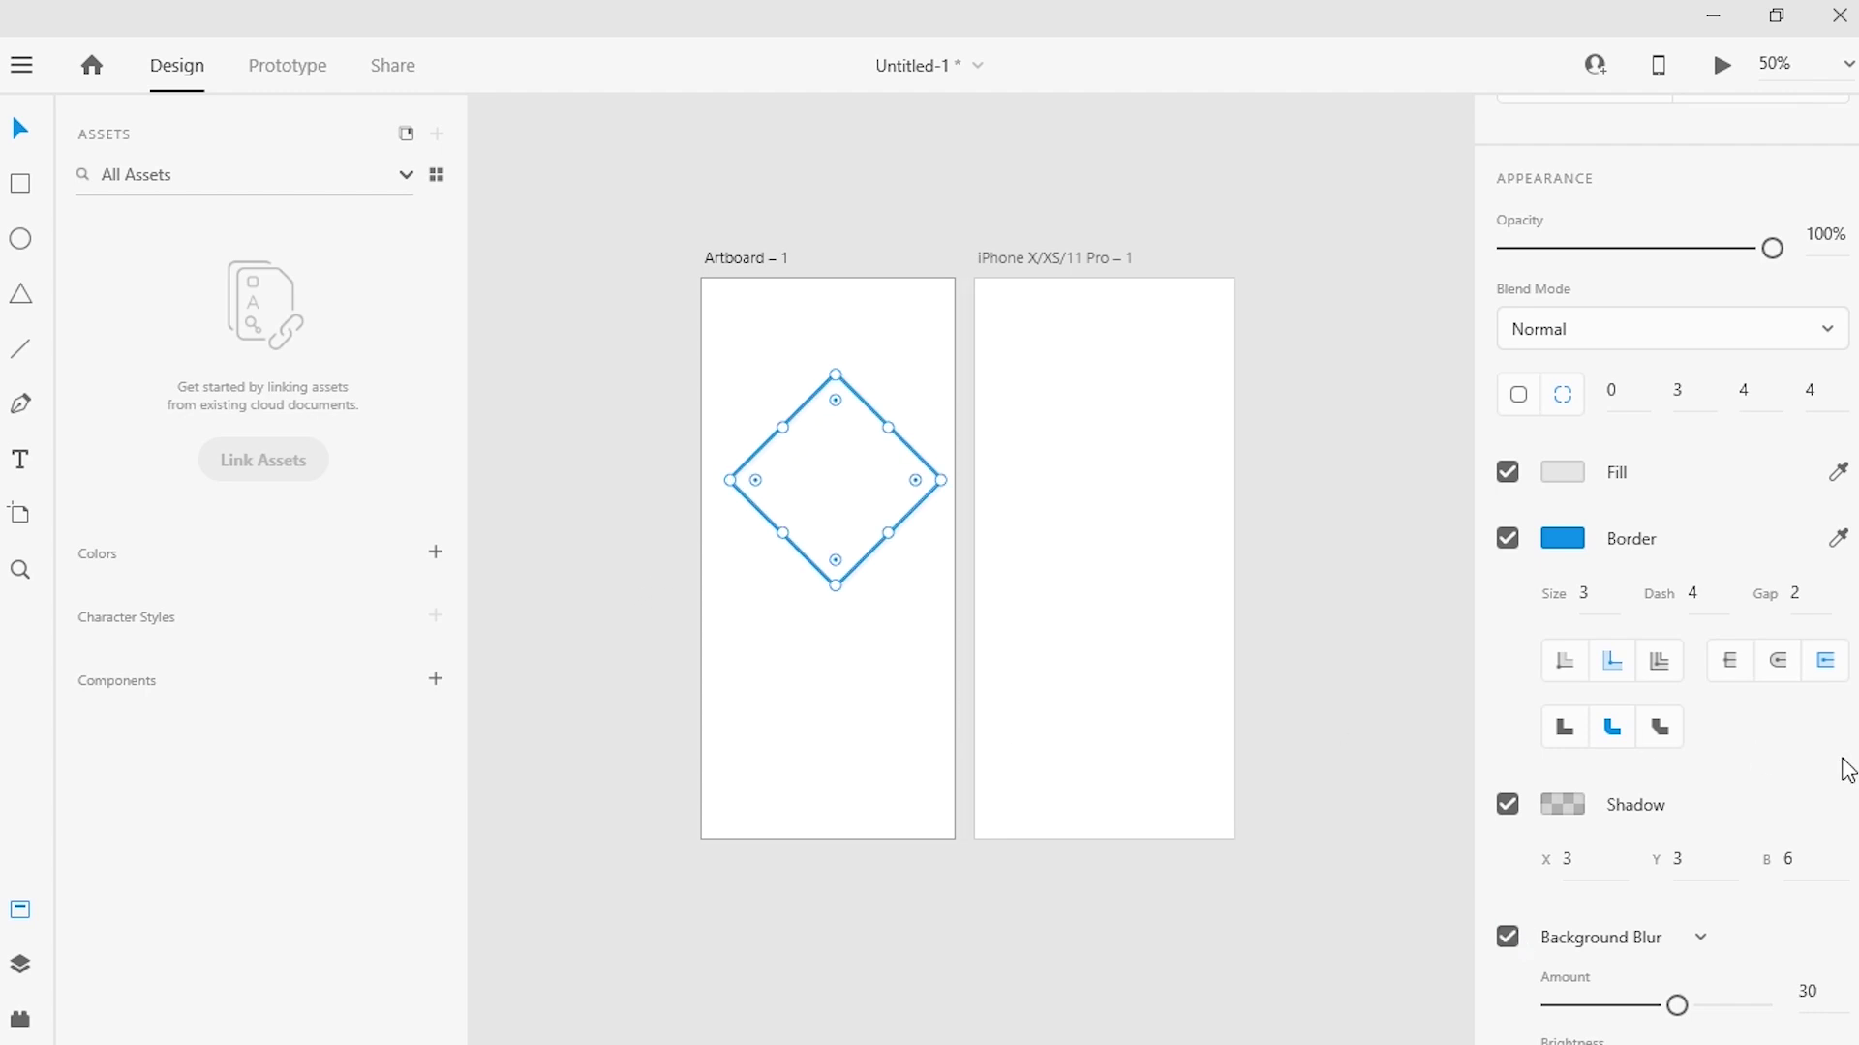
scroll(1679, 963, down, 3)
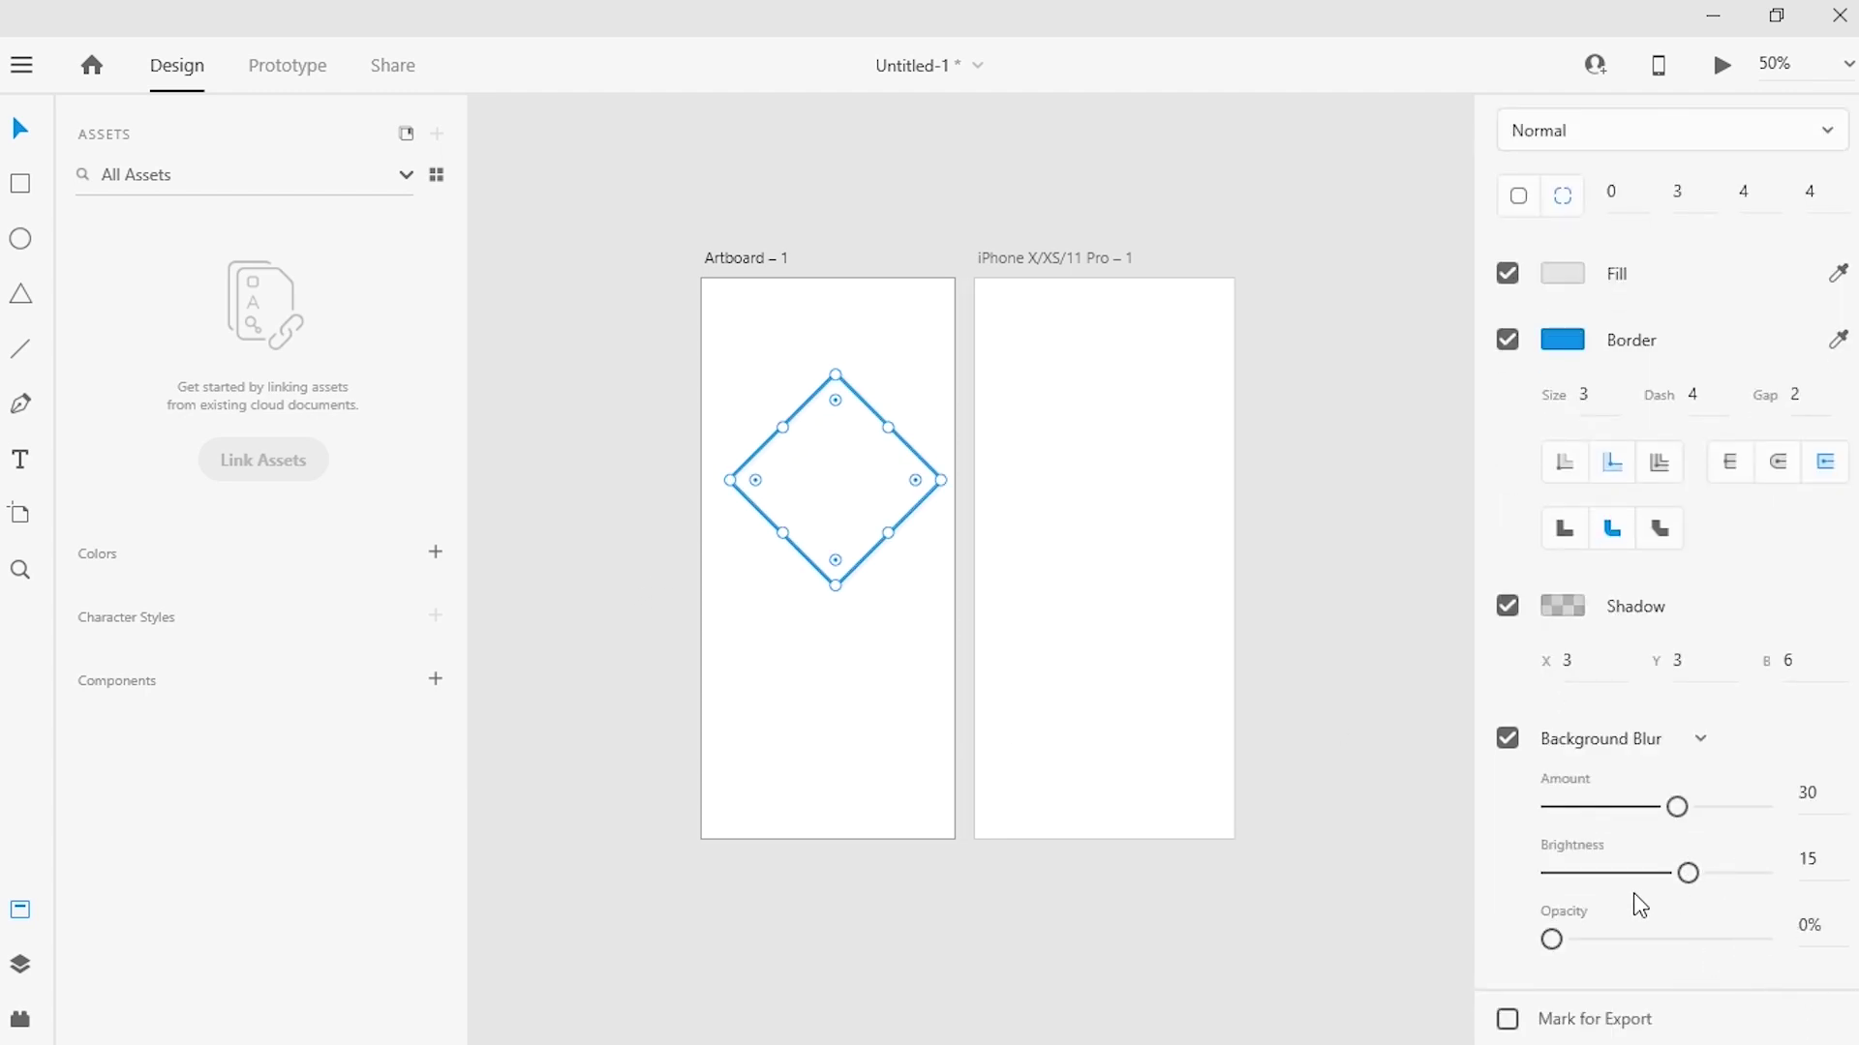
Try the vertical and horizontal alignments of the rectangle within its artboard, ending aligned to the bottom and right
scroll(1665, 571, up, 12)
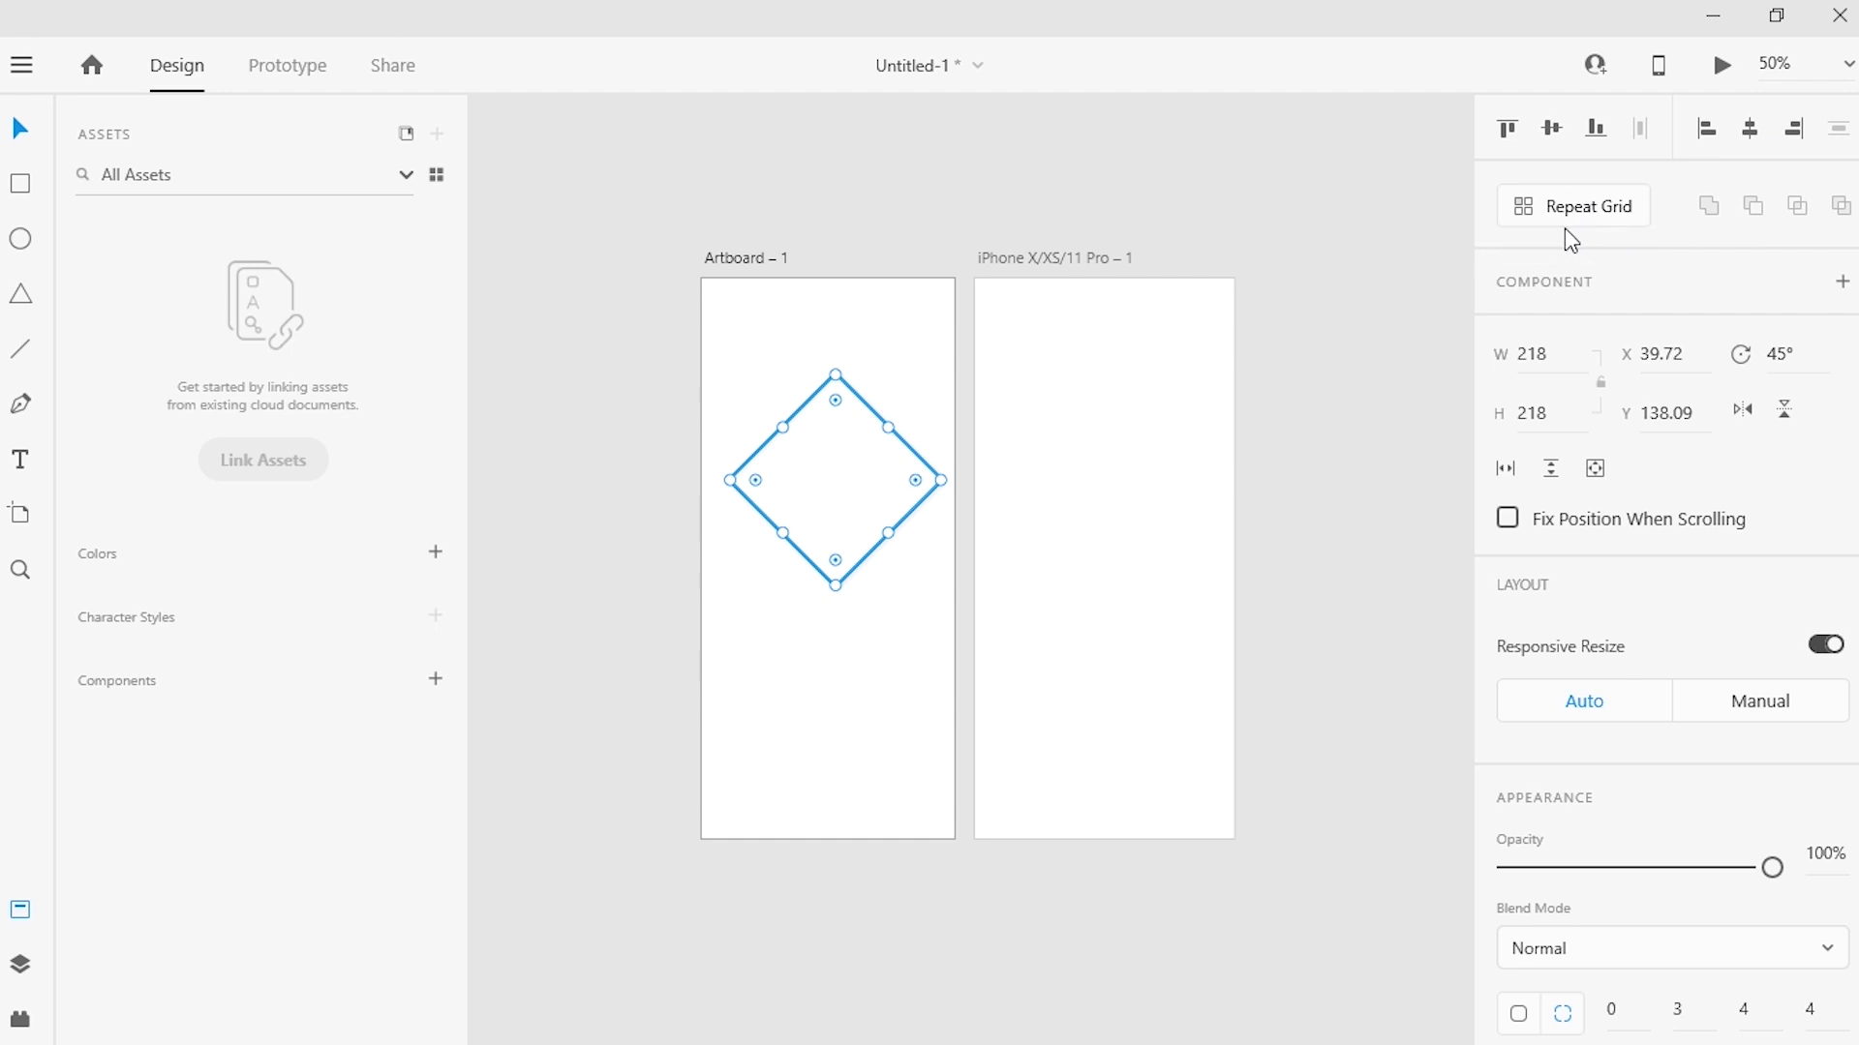
click(1508, 129)
click(1548, 128)
click(1594, 129)
click(1719, 135)
click(1749, 129)
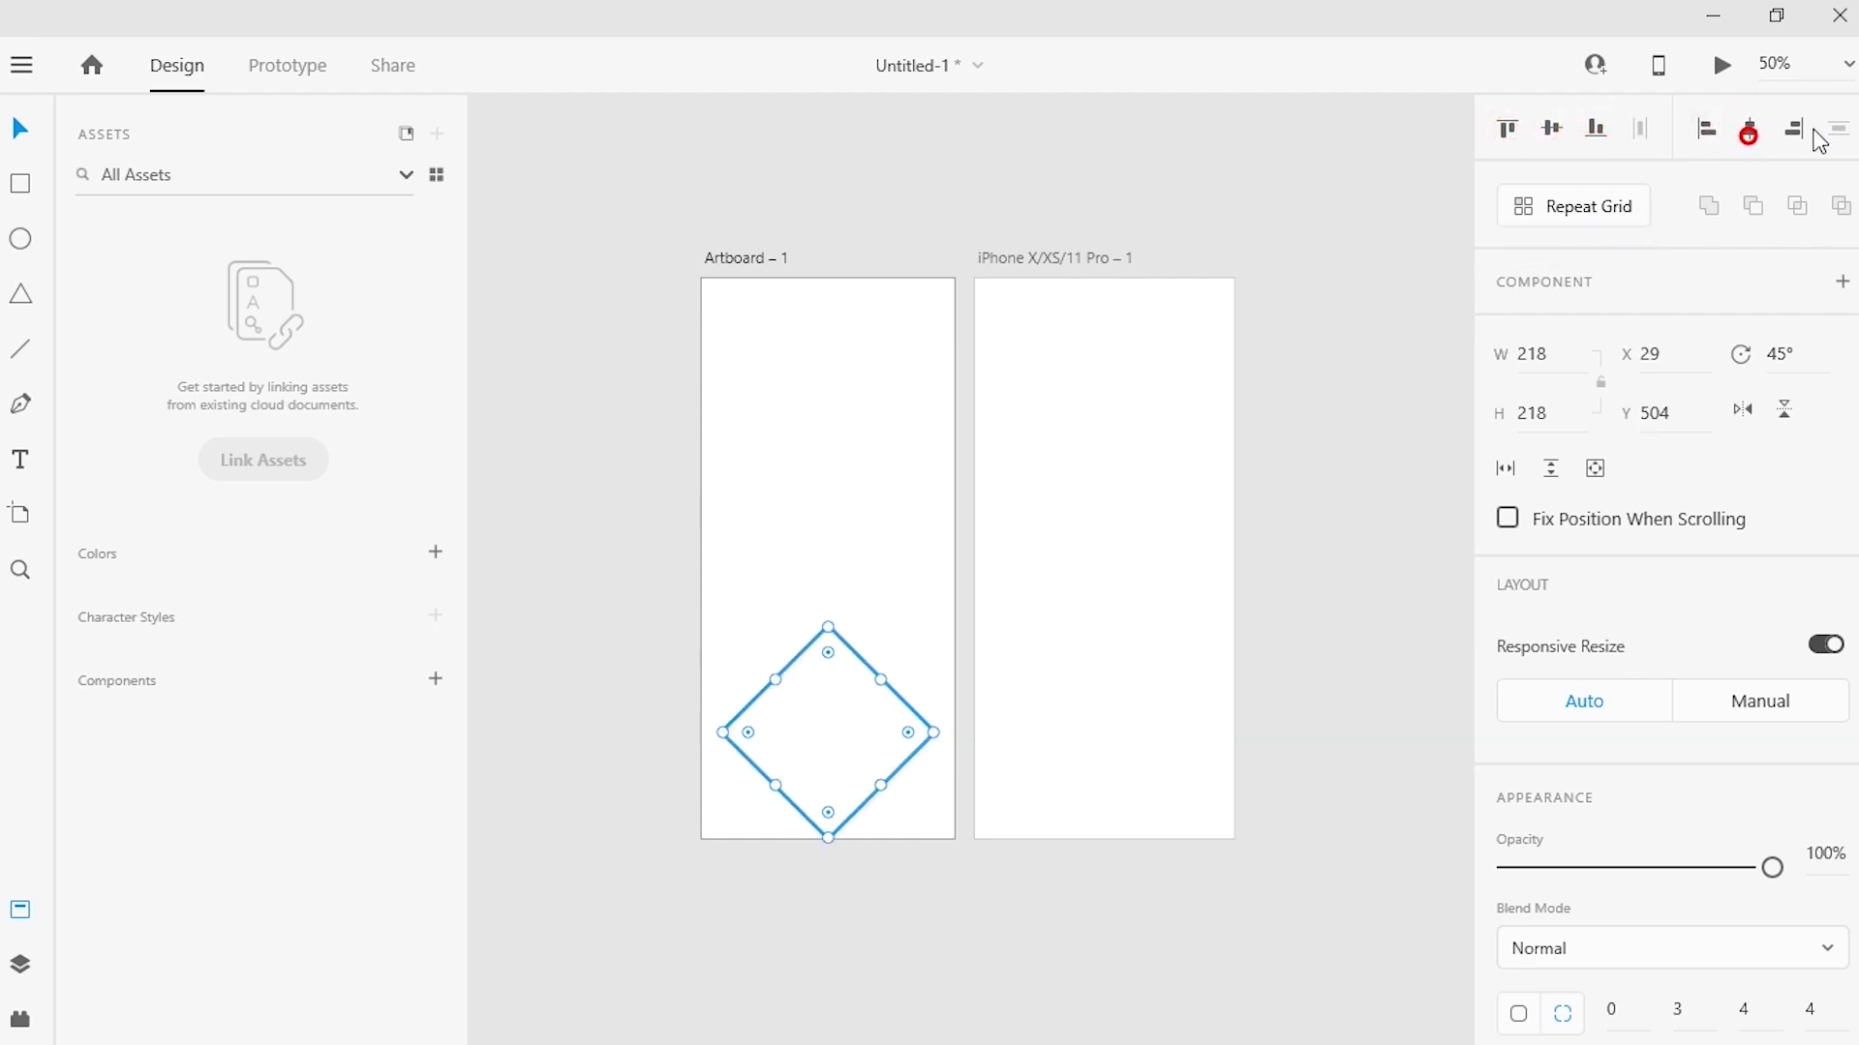
click(1793, 129)
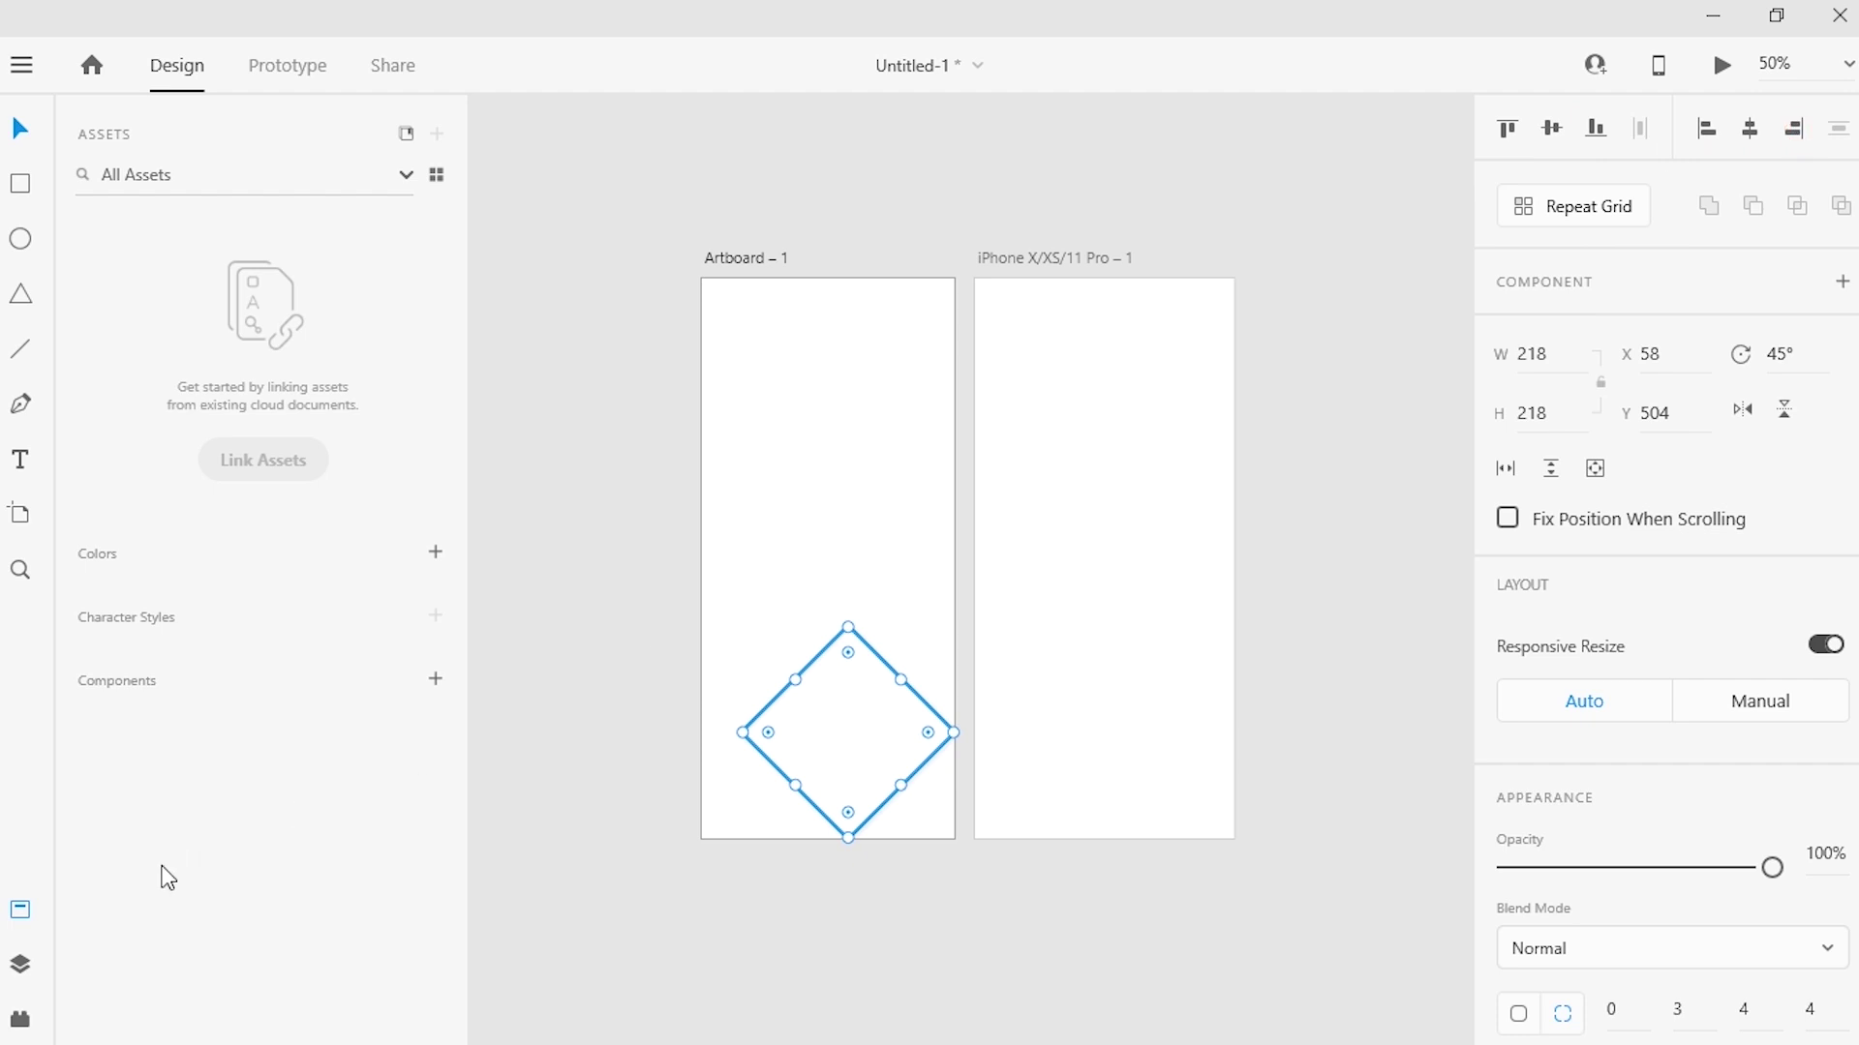
Use the Alignment plugin with a spacing of 20 to try several positions, ending near the artboard's upper-left corner
click(20, 1018)
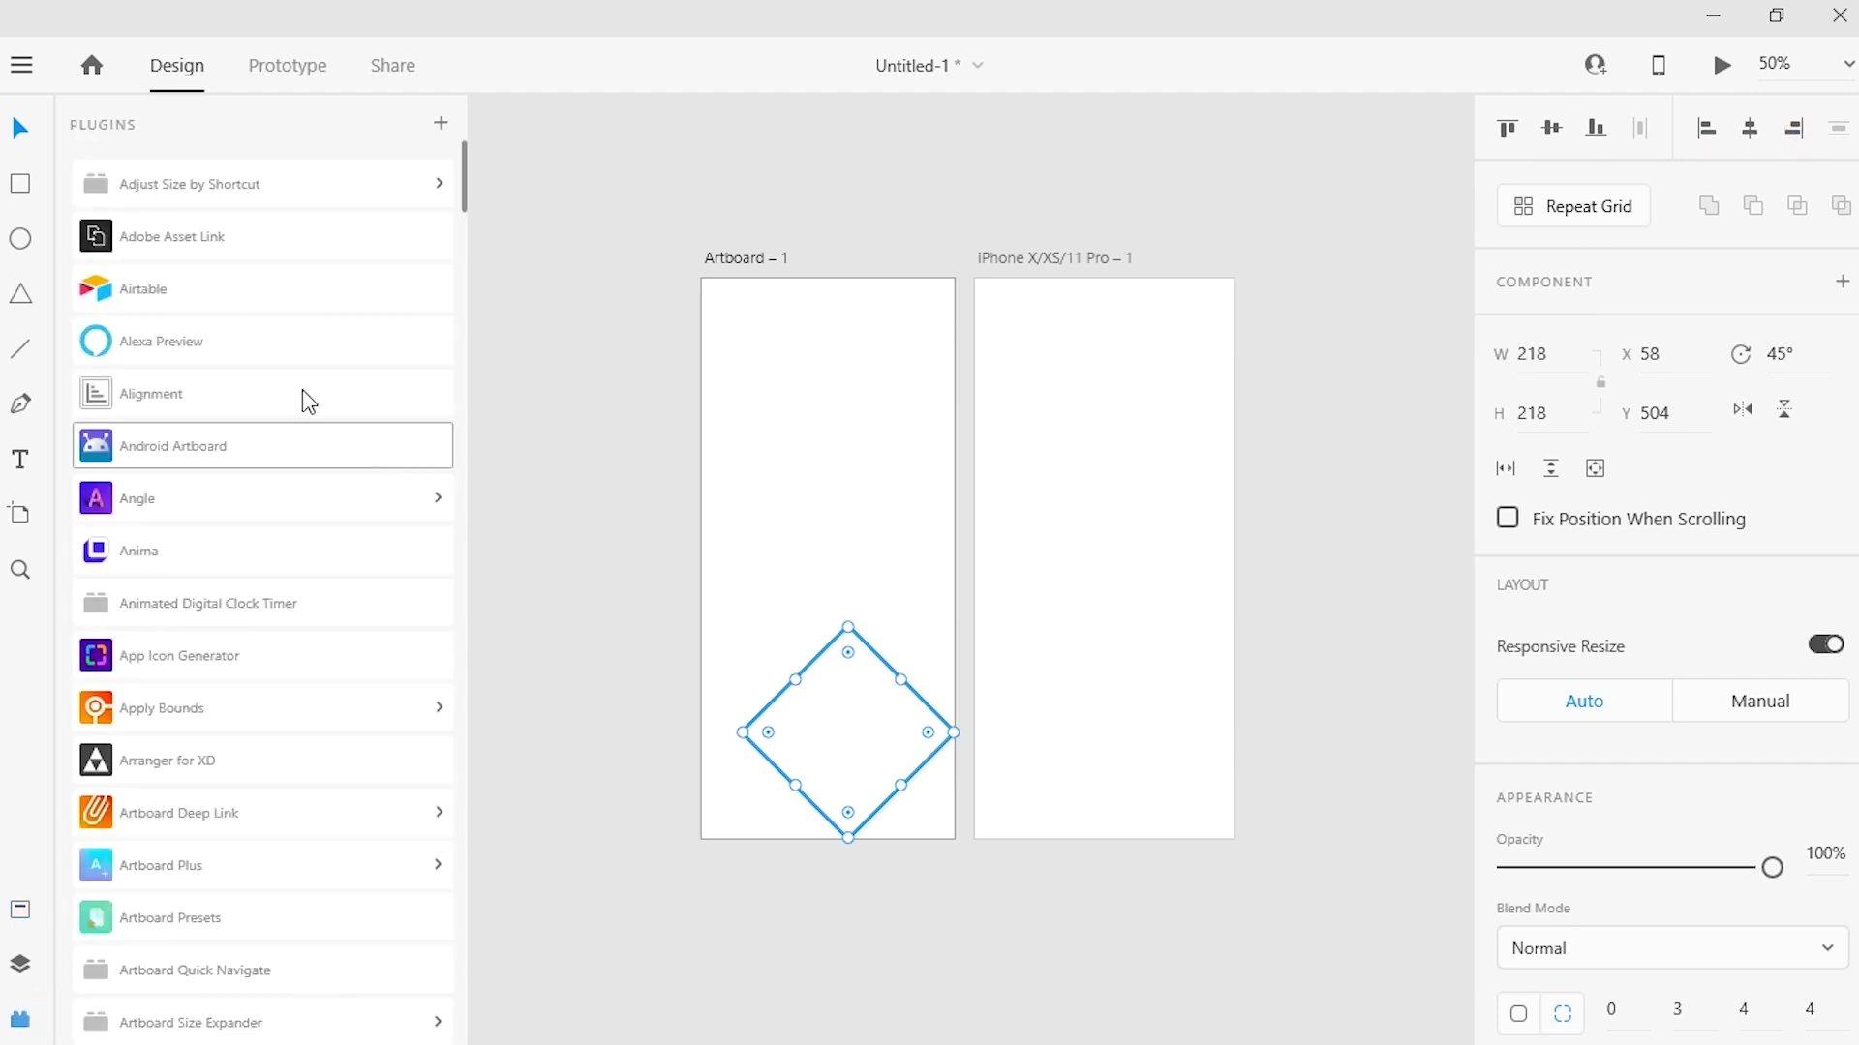
click(194, 393)
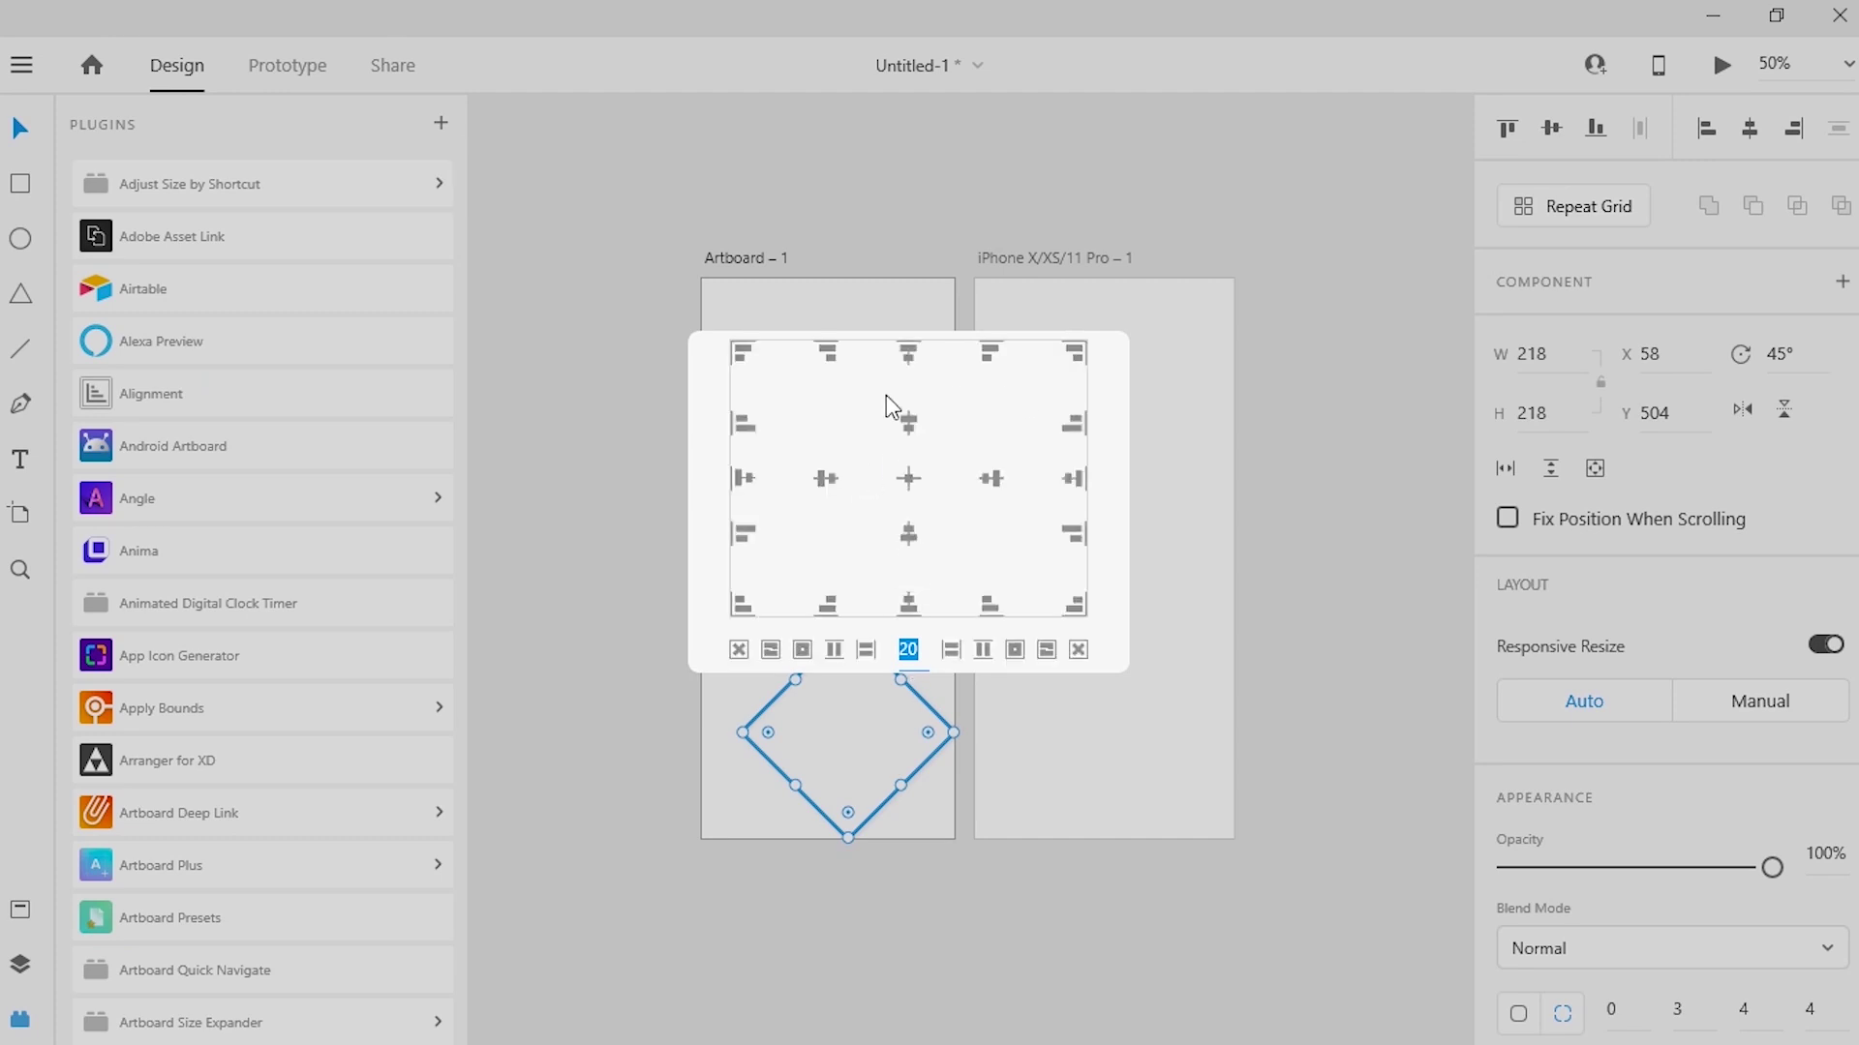
click(823, 479)
click(908, 423)
click(908, 354)
click(815, 360)
click(744, 353)
click(744, 423)
click(736, 653)
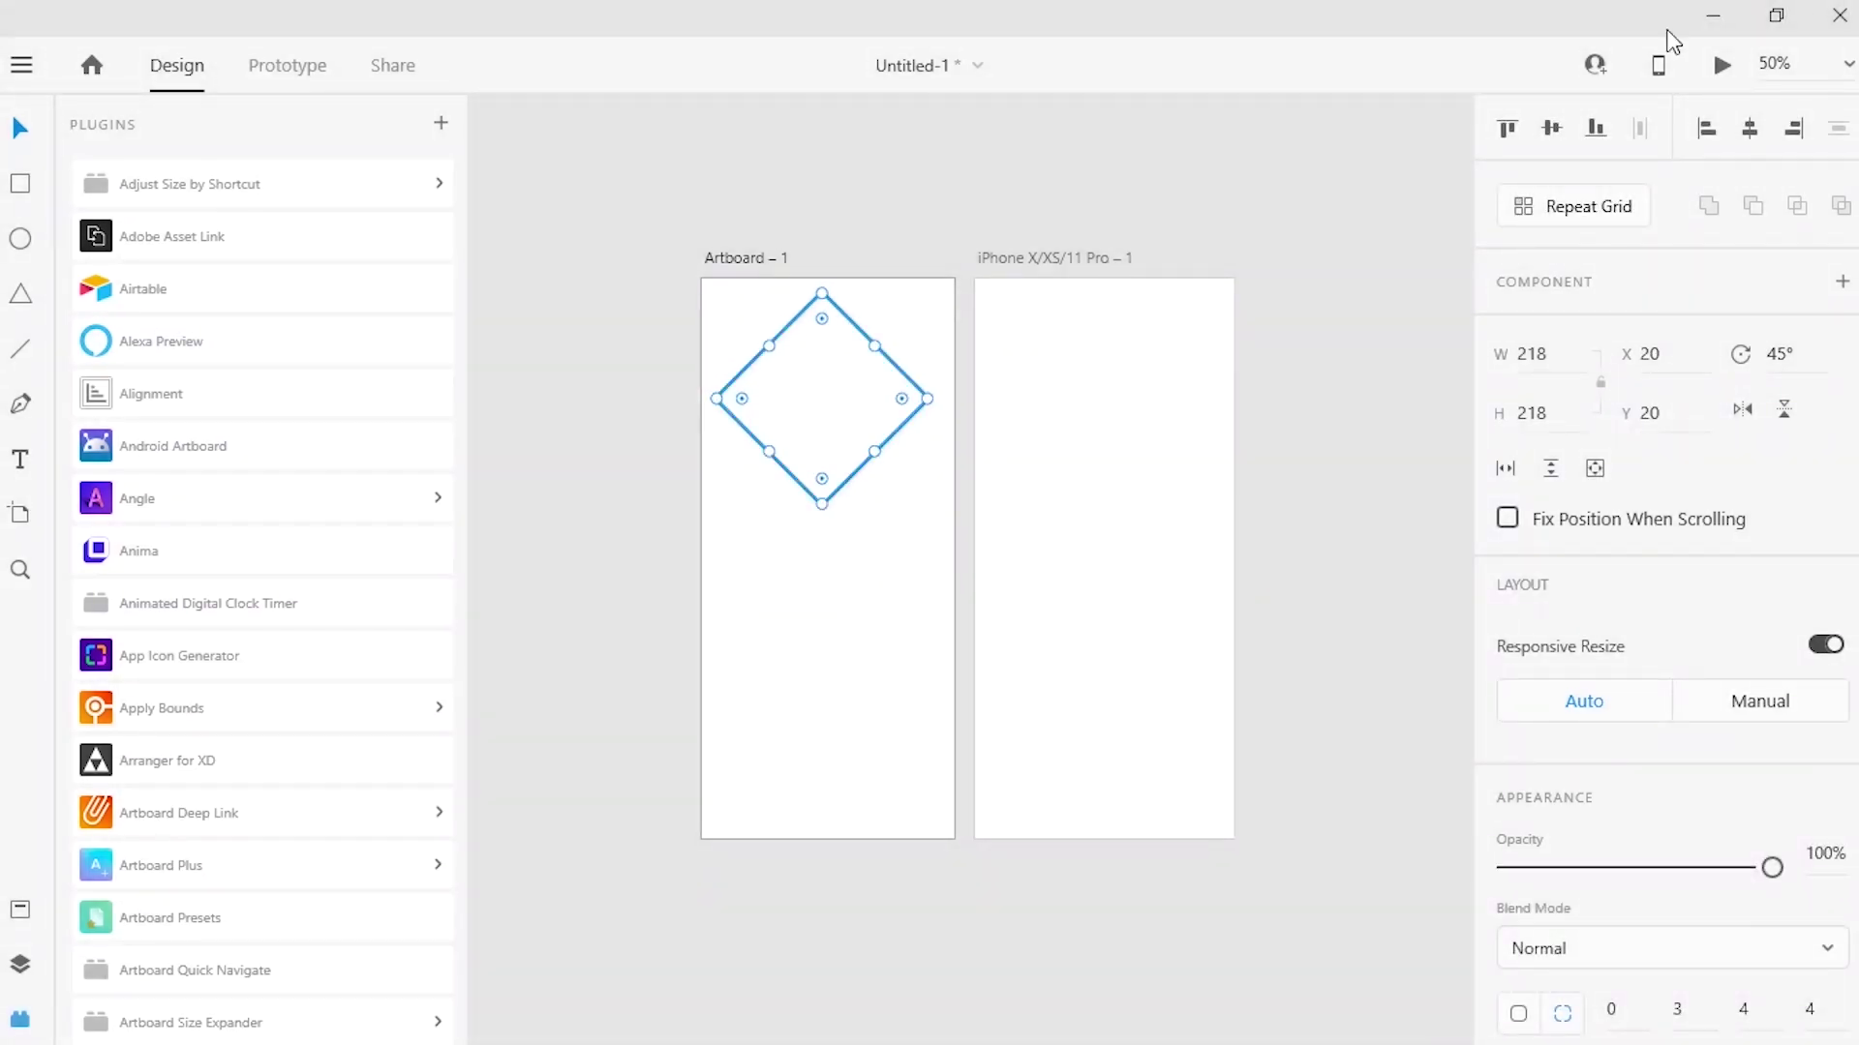
Convert the rotated rectangle into a repeat grid and delete it from the artboard
click(1562, 208)
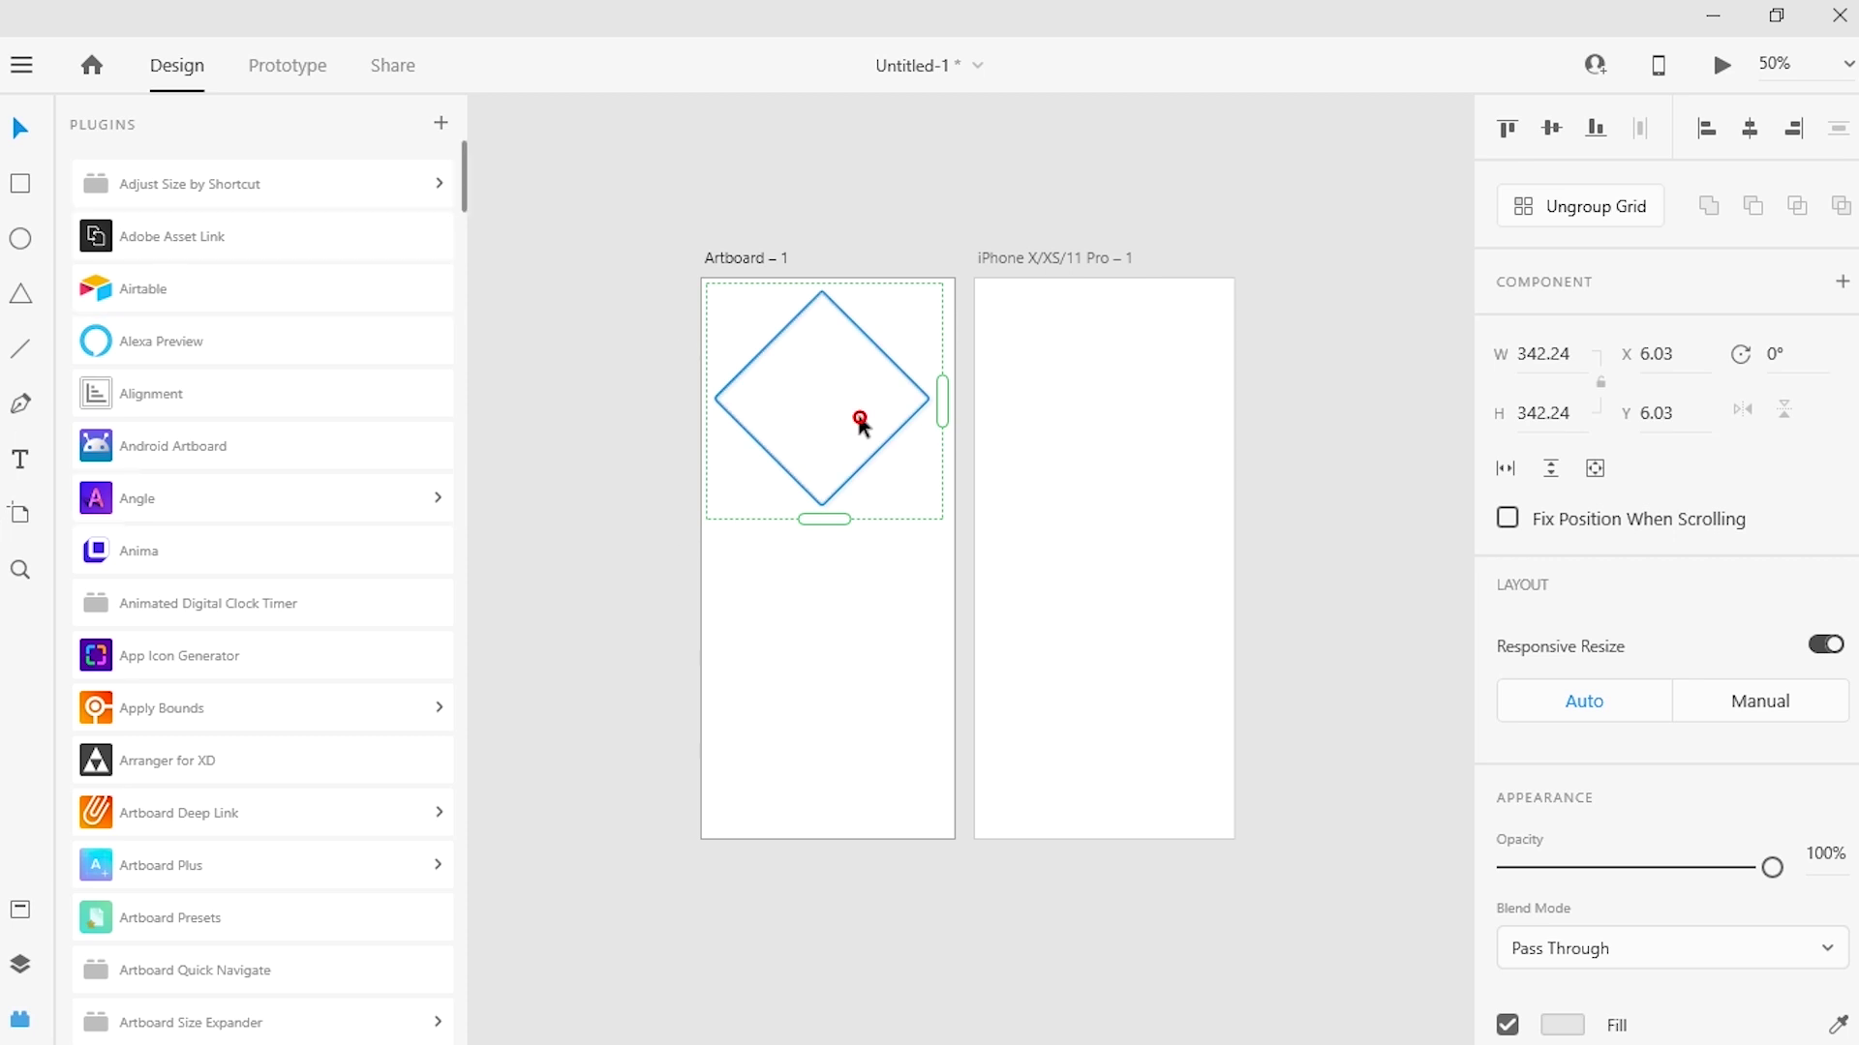
key(Delete)
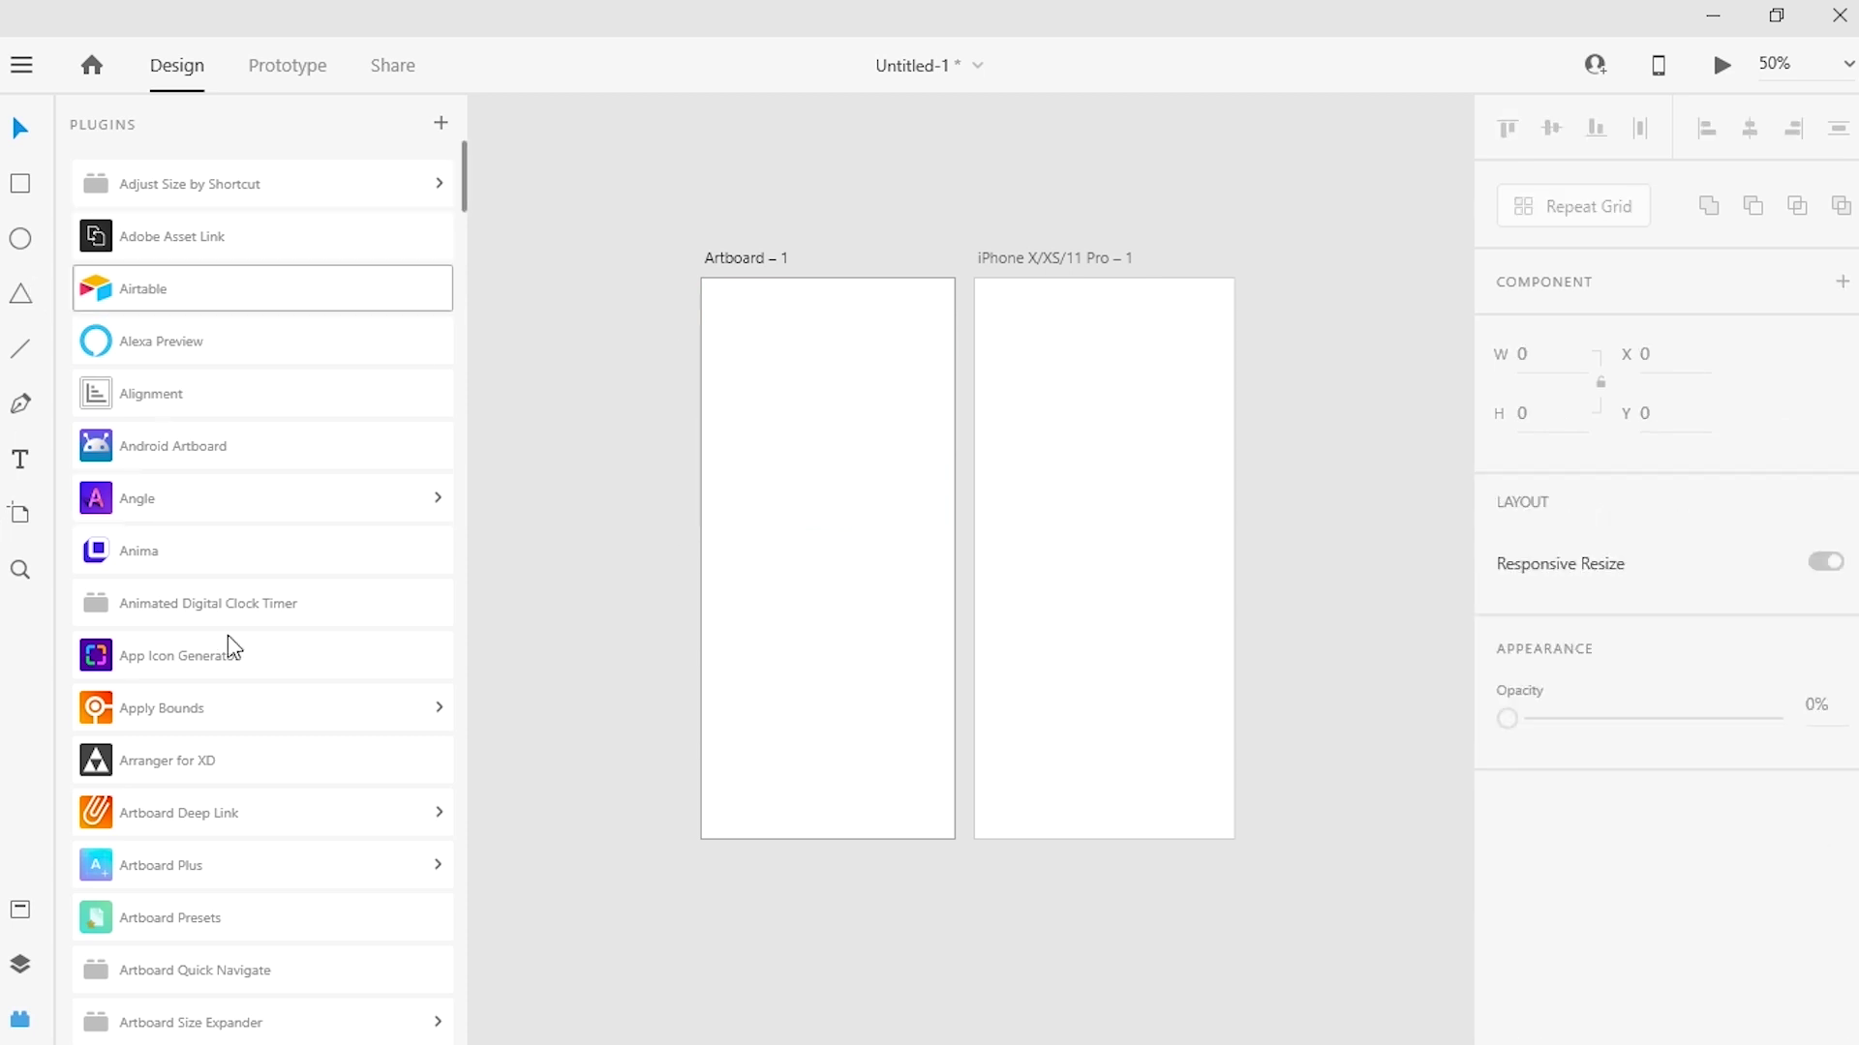
click(21, 1019)
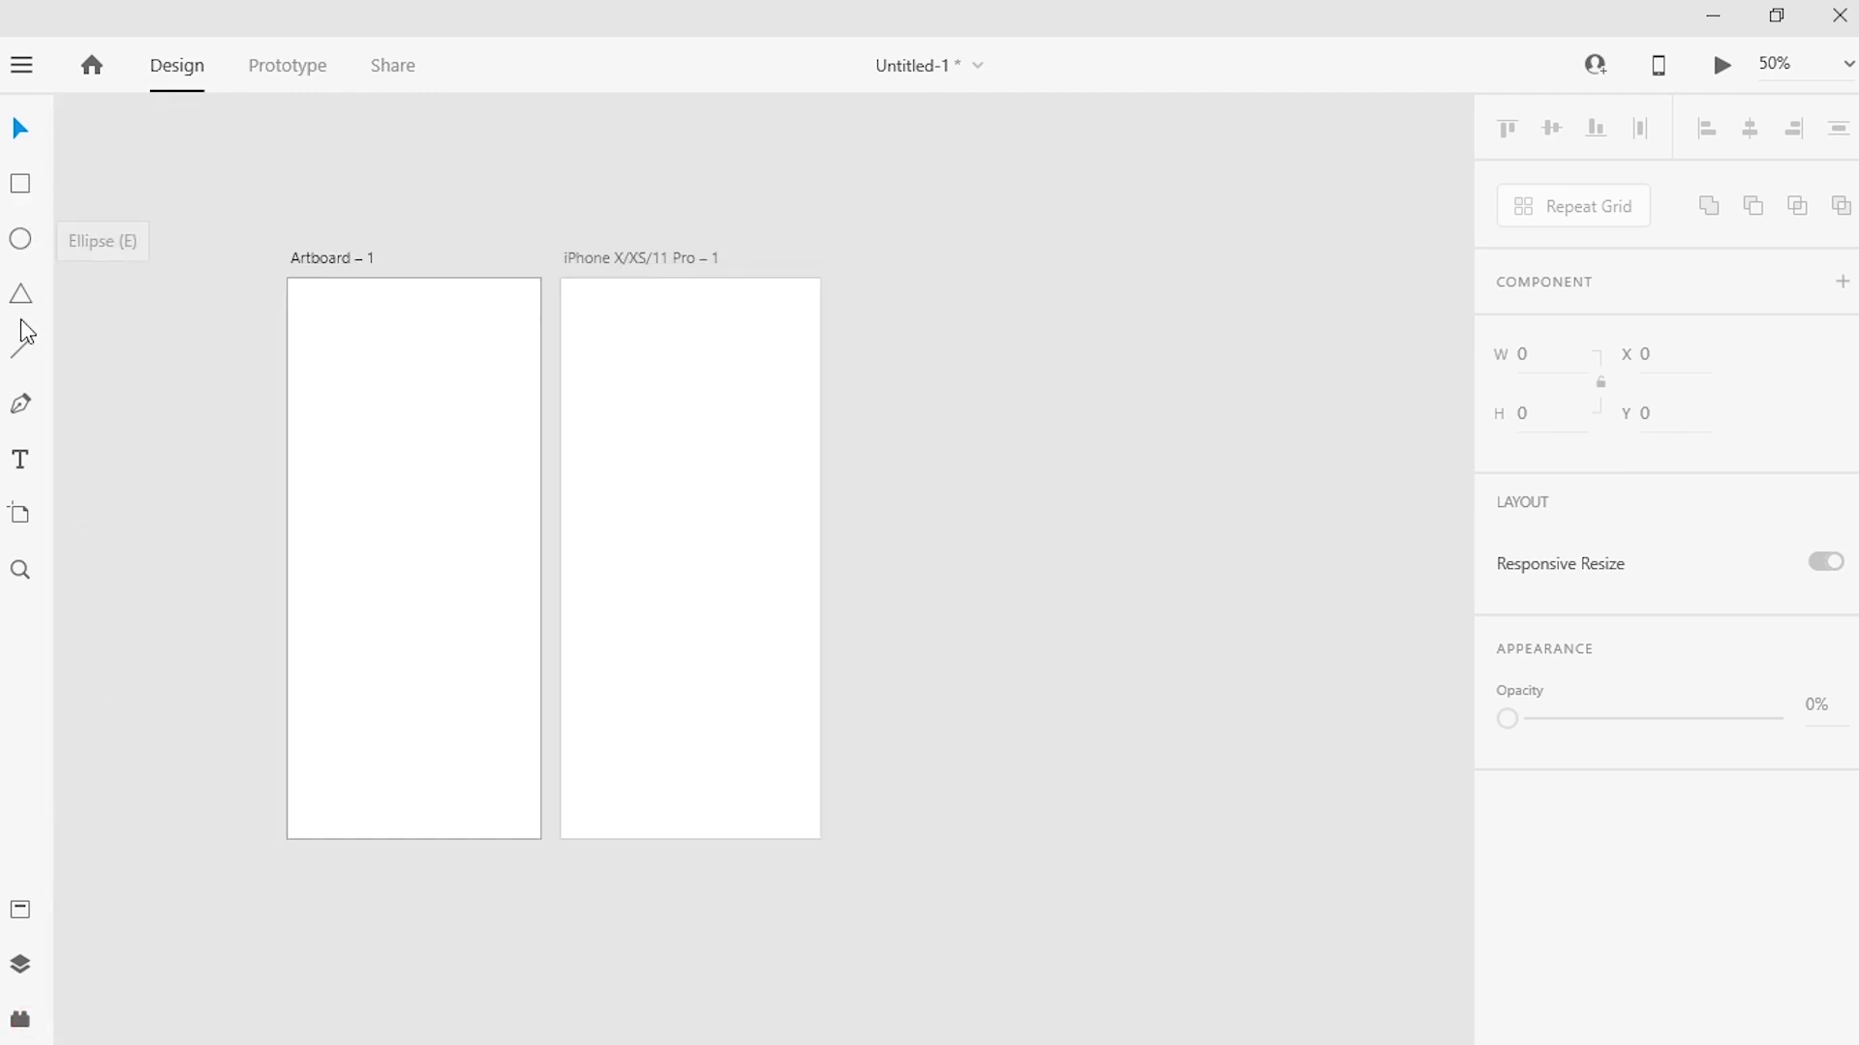
Draw a closed curved path across both artboards with the Pen tool, with points at about X 72, Y 232 and X 448, Y 420
click(20, 405)
click(337, 439)
drag(598, 568, 678, 311)
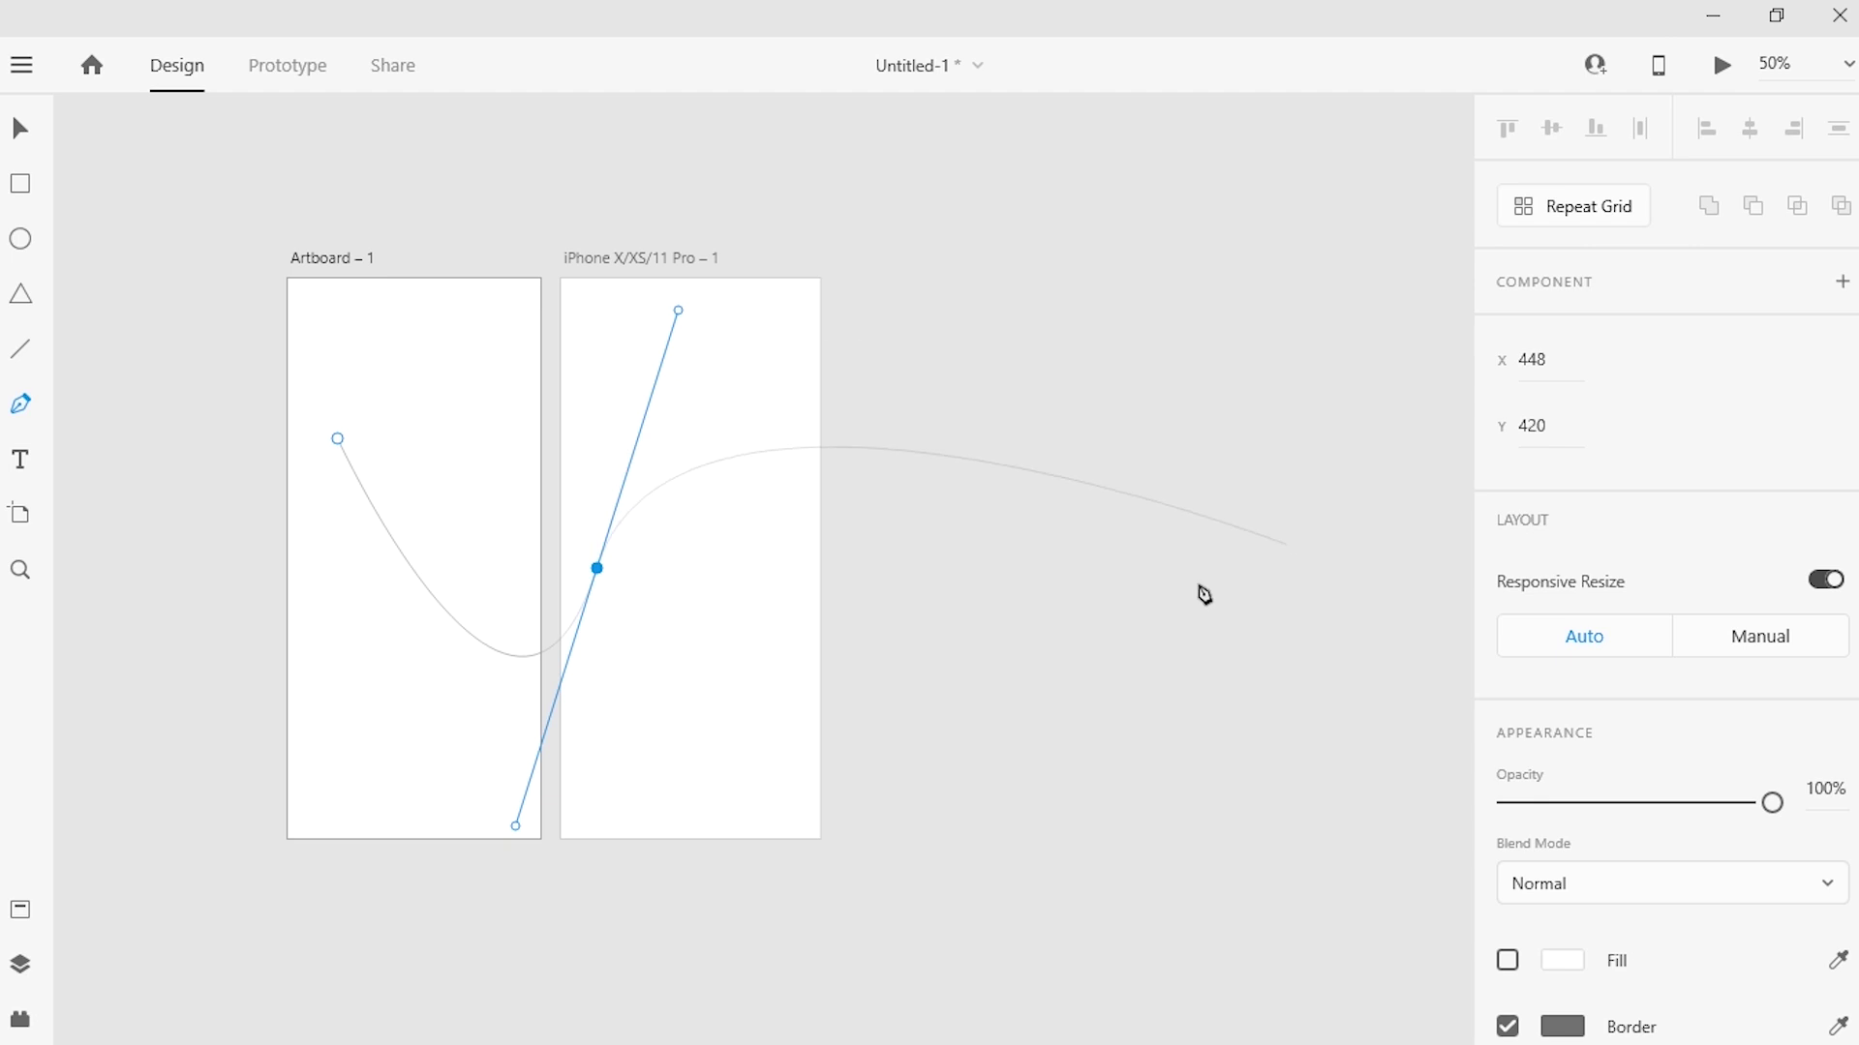
click(337, 439)
click(20, 128)
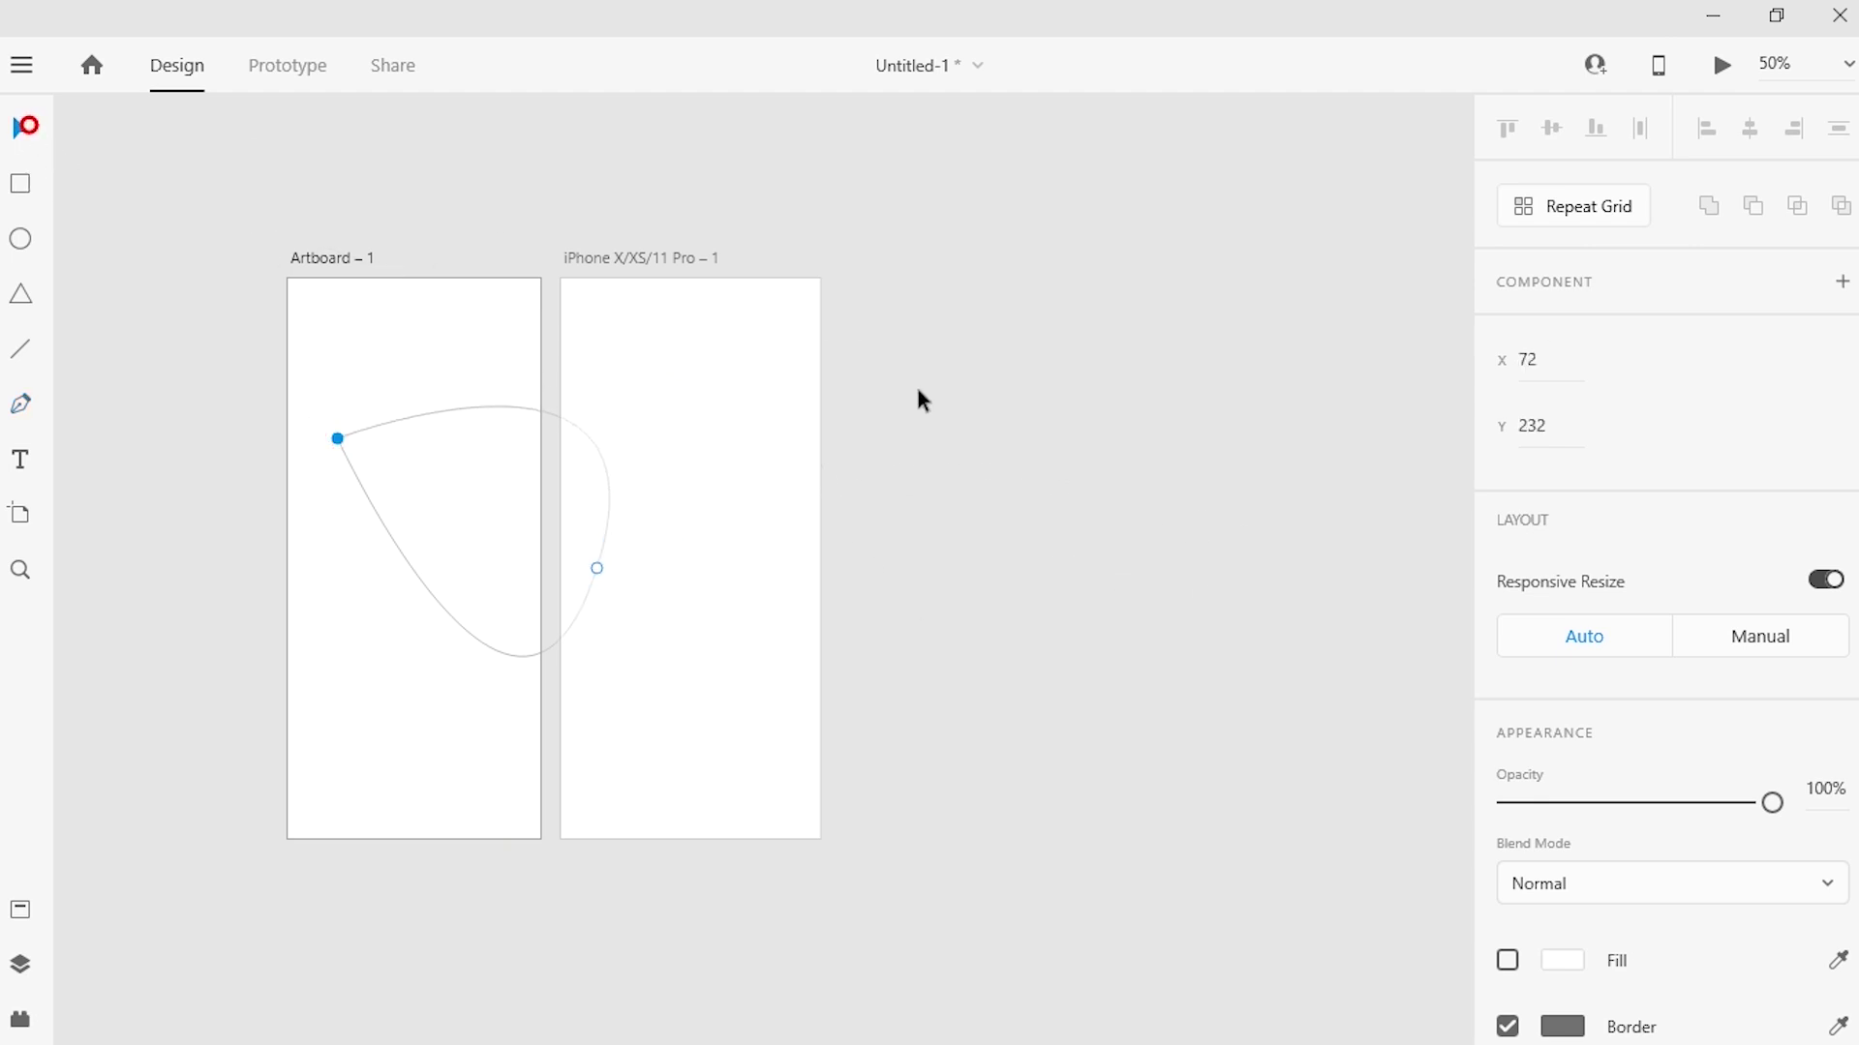
scroll(1740, 478, down, 4)
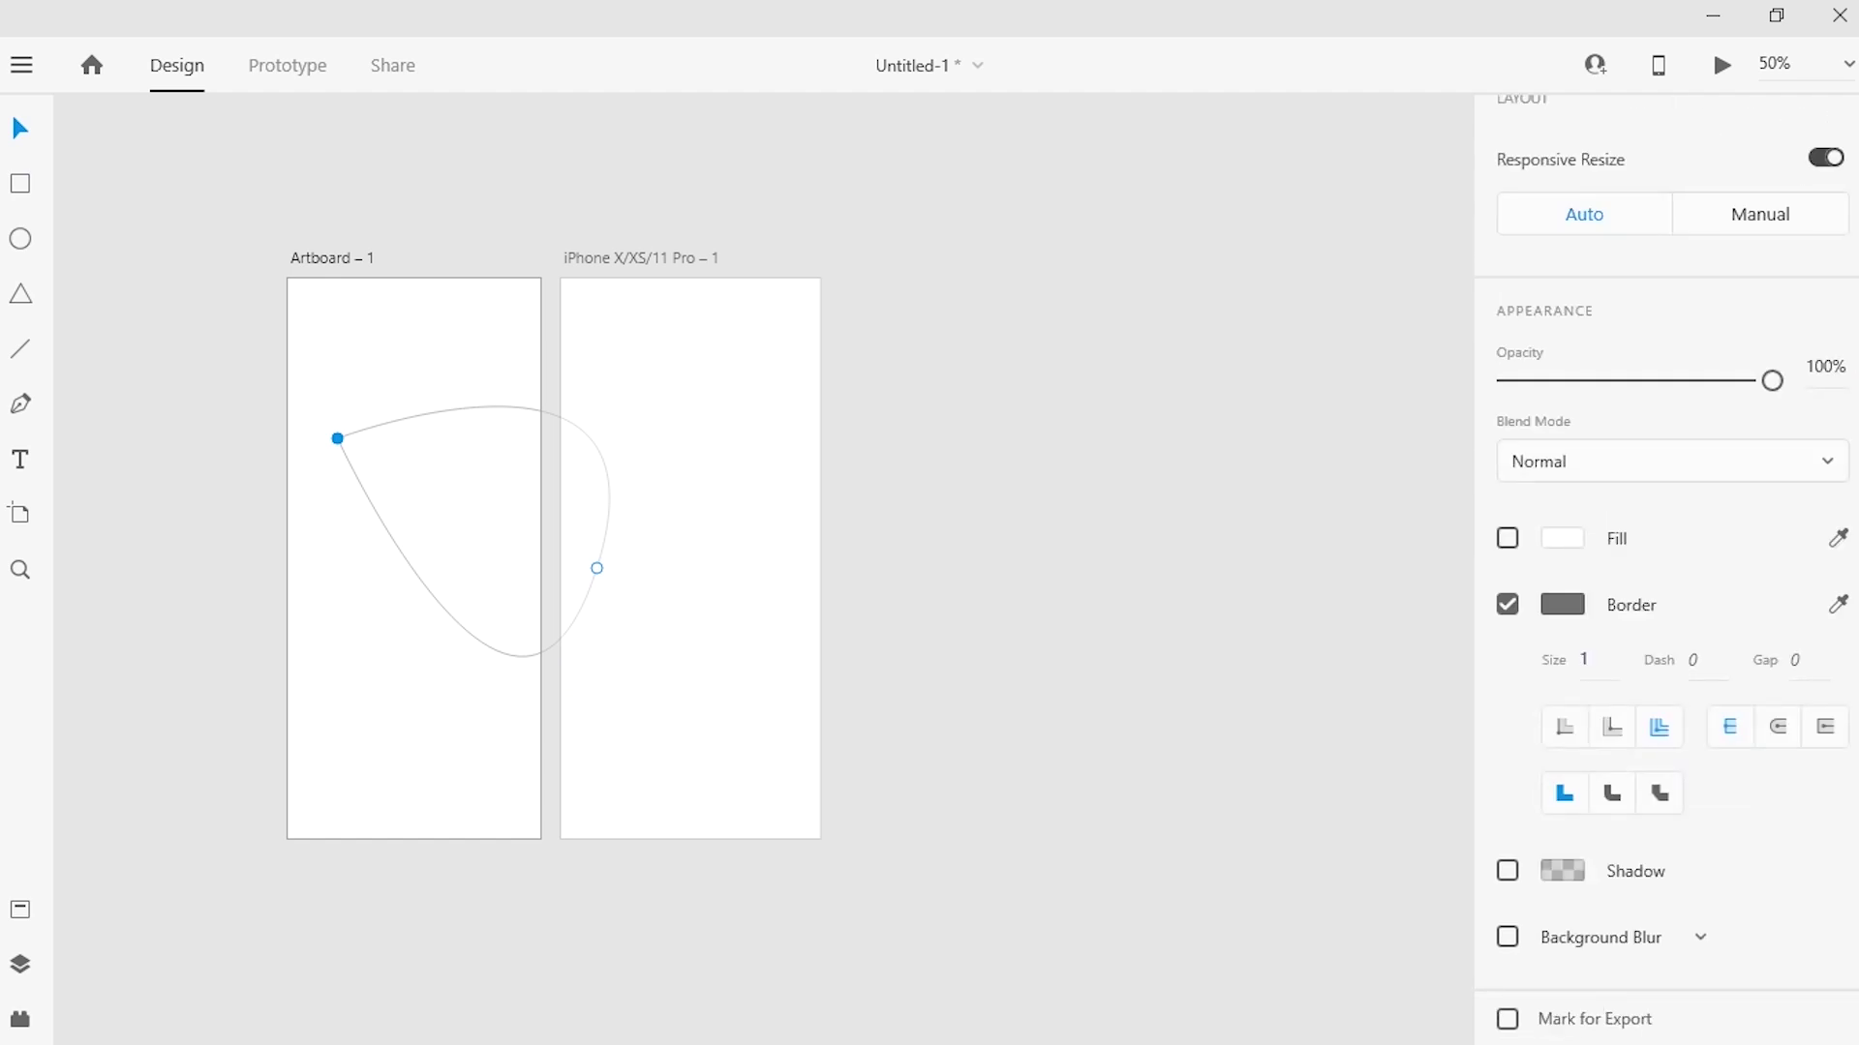
Delete the closed curved path that spans both artboards
scroll(1665, 571, up, 2)
drag(746, 401, 337, 617)
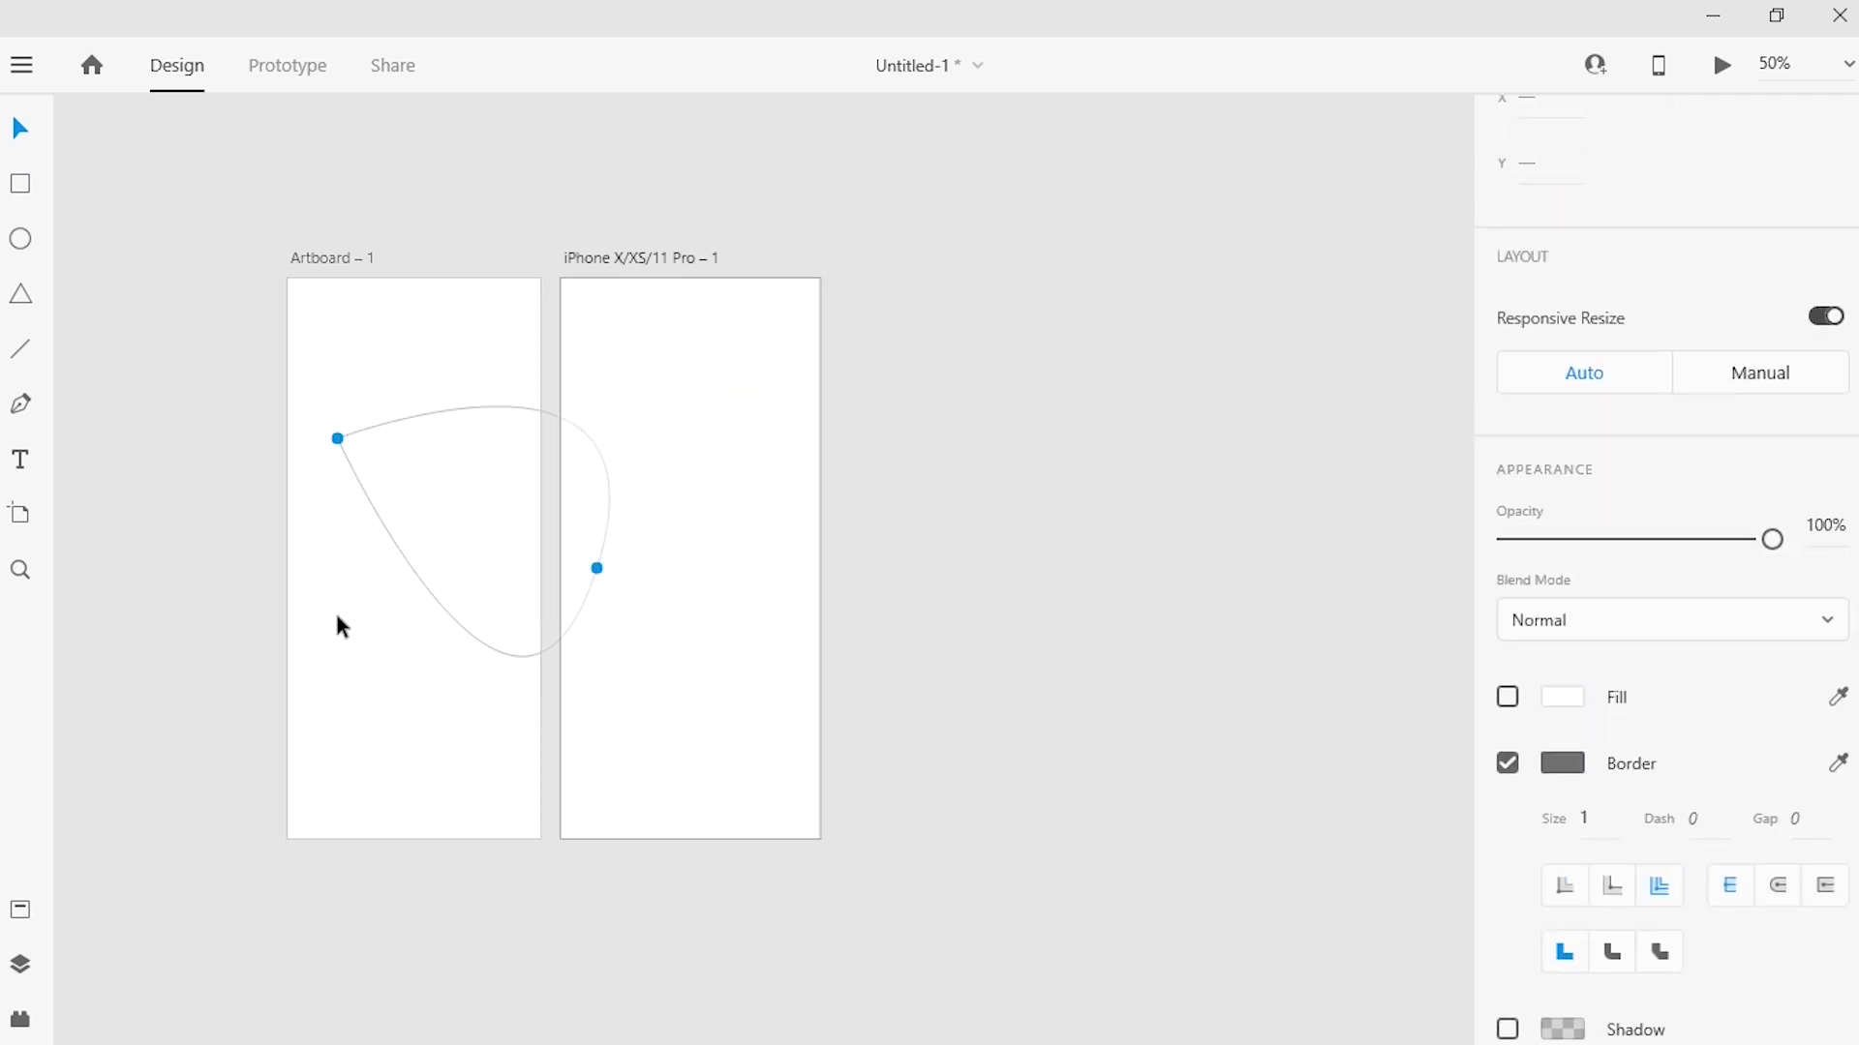
key(Delete)
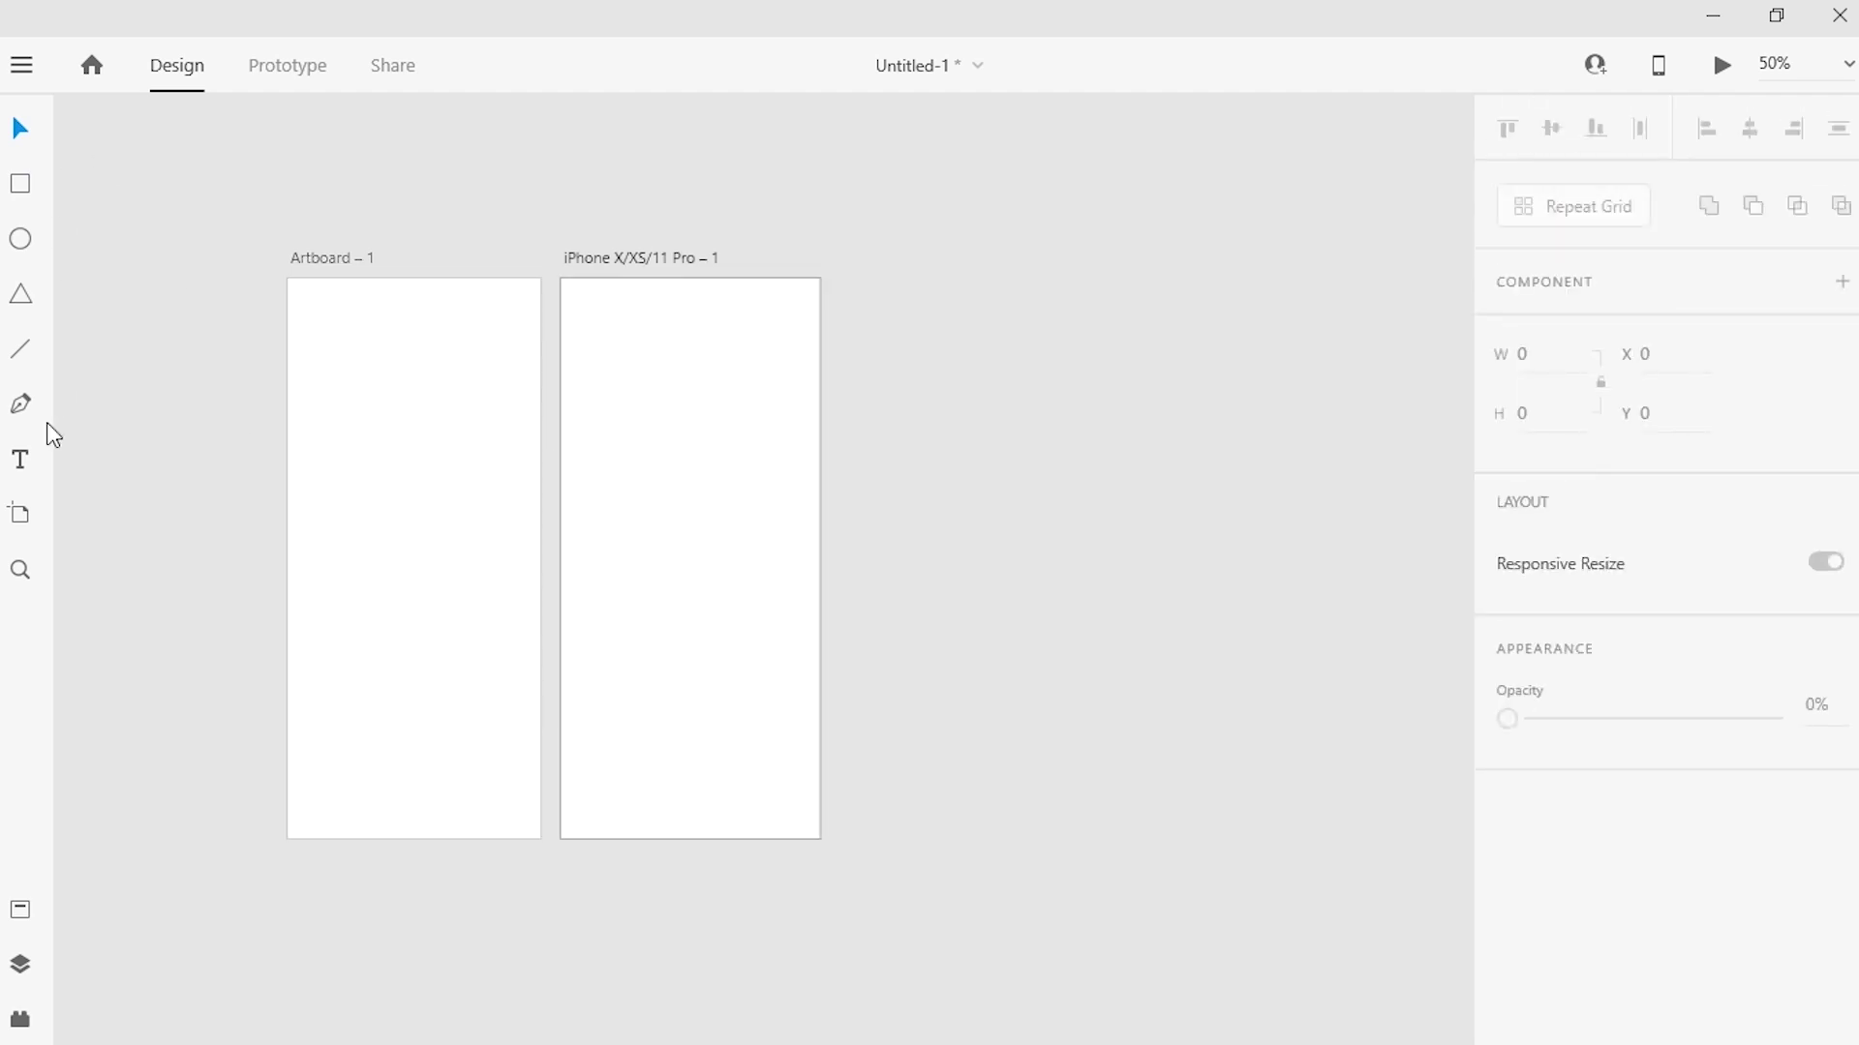
Add the text "hello how are you doing" near the middle of Artboard – 1
click(21, 461)
click(360, 520)
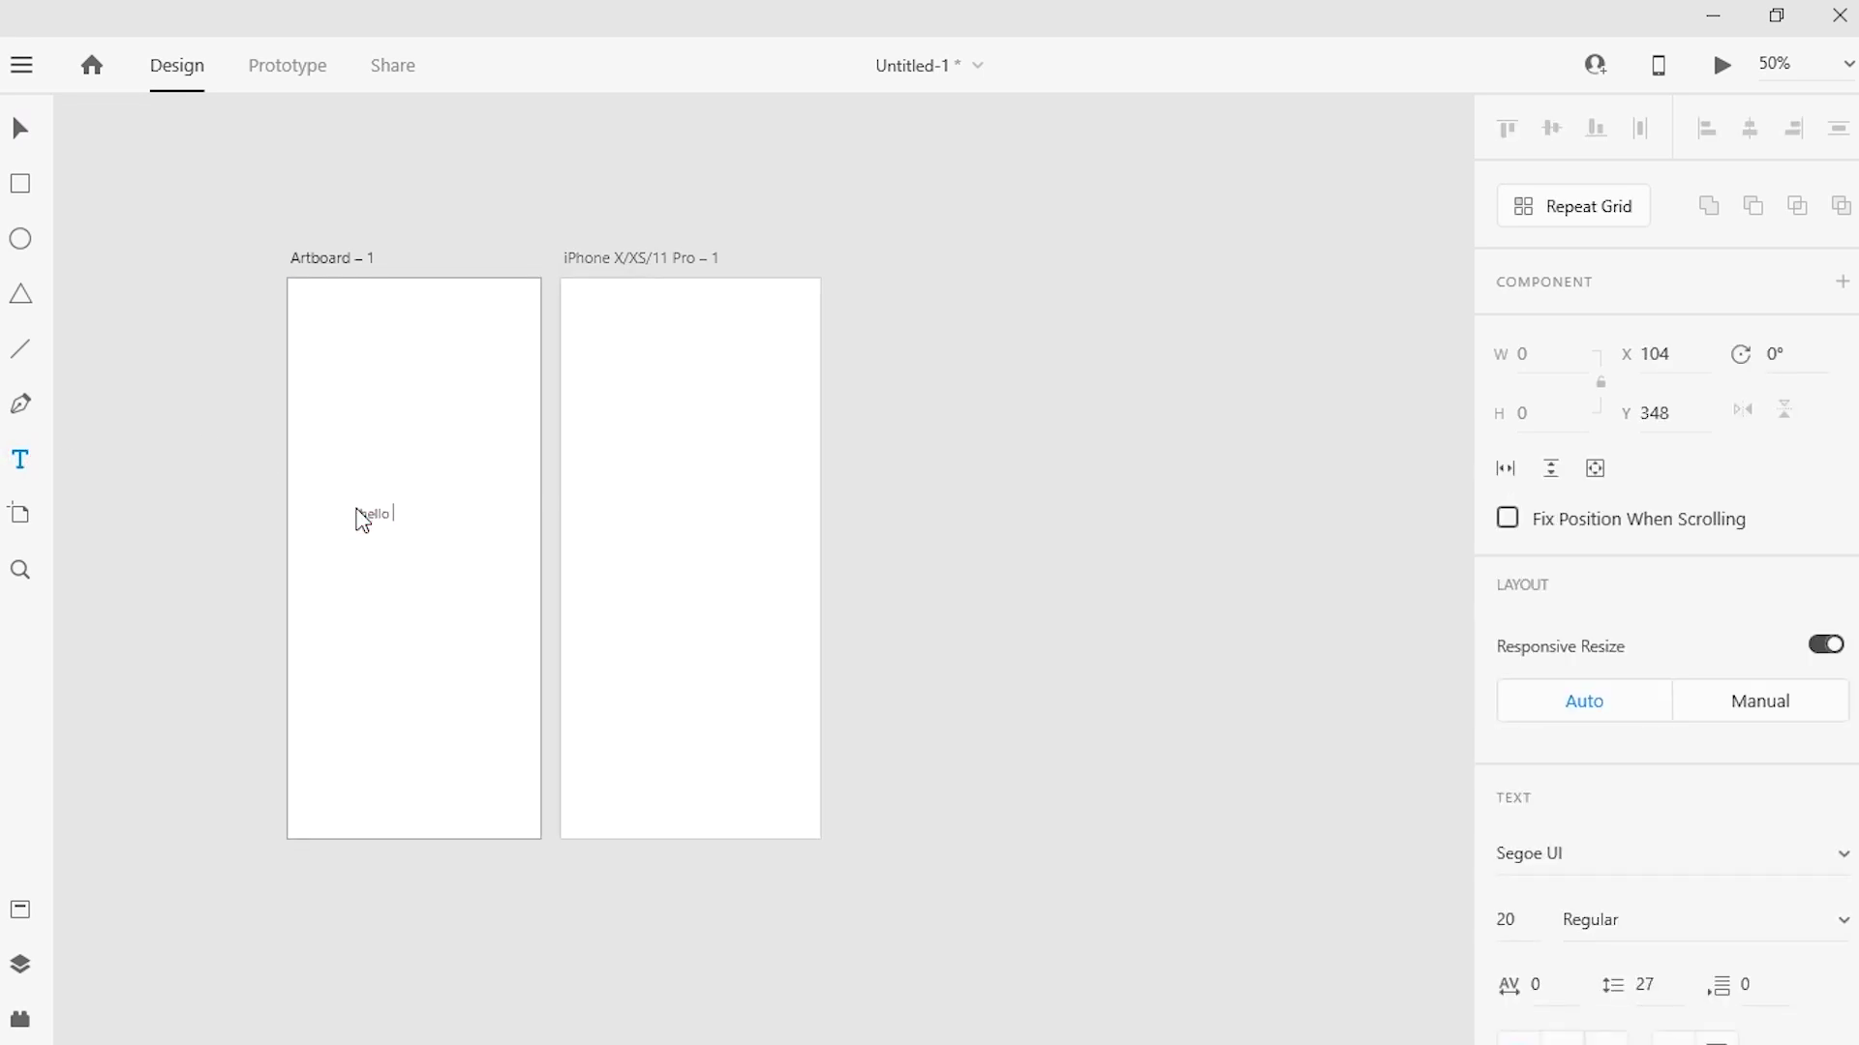
text(hello hyow are you doing)
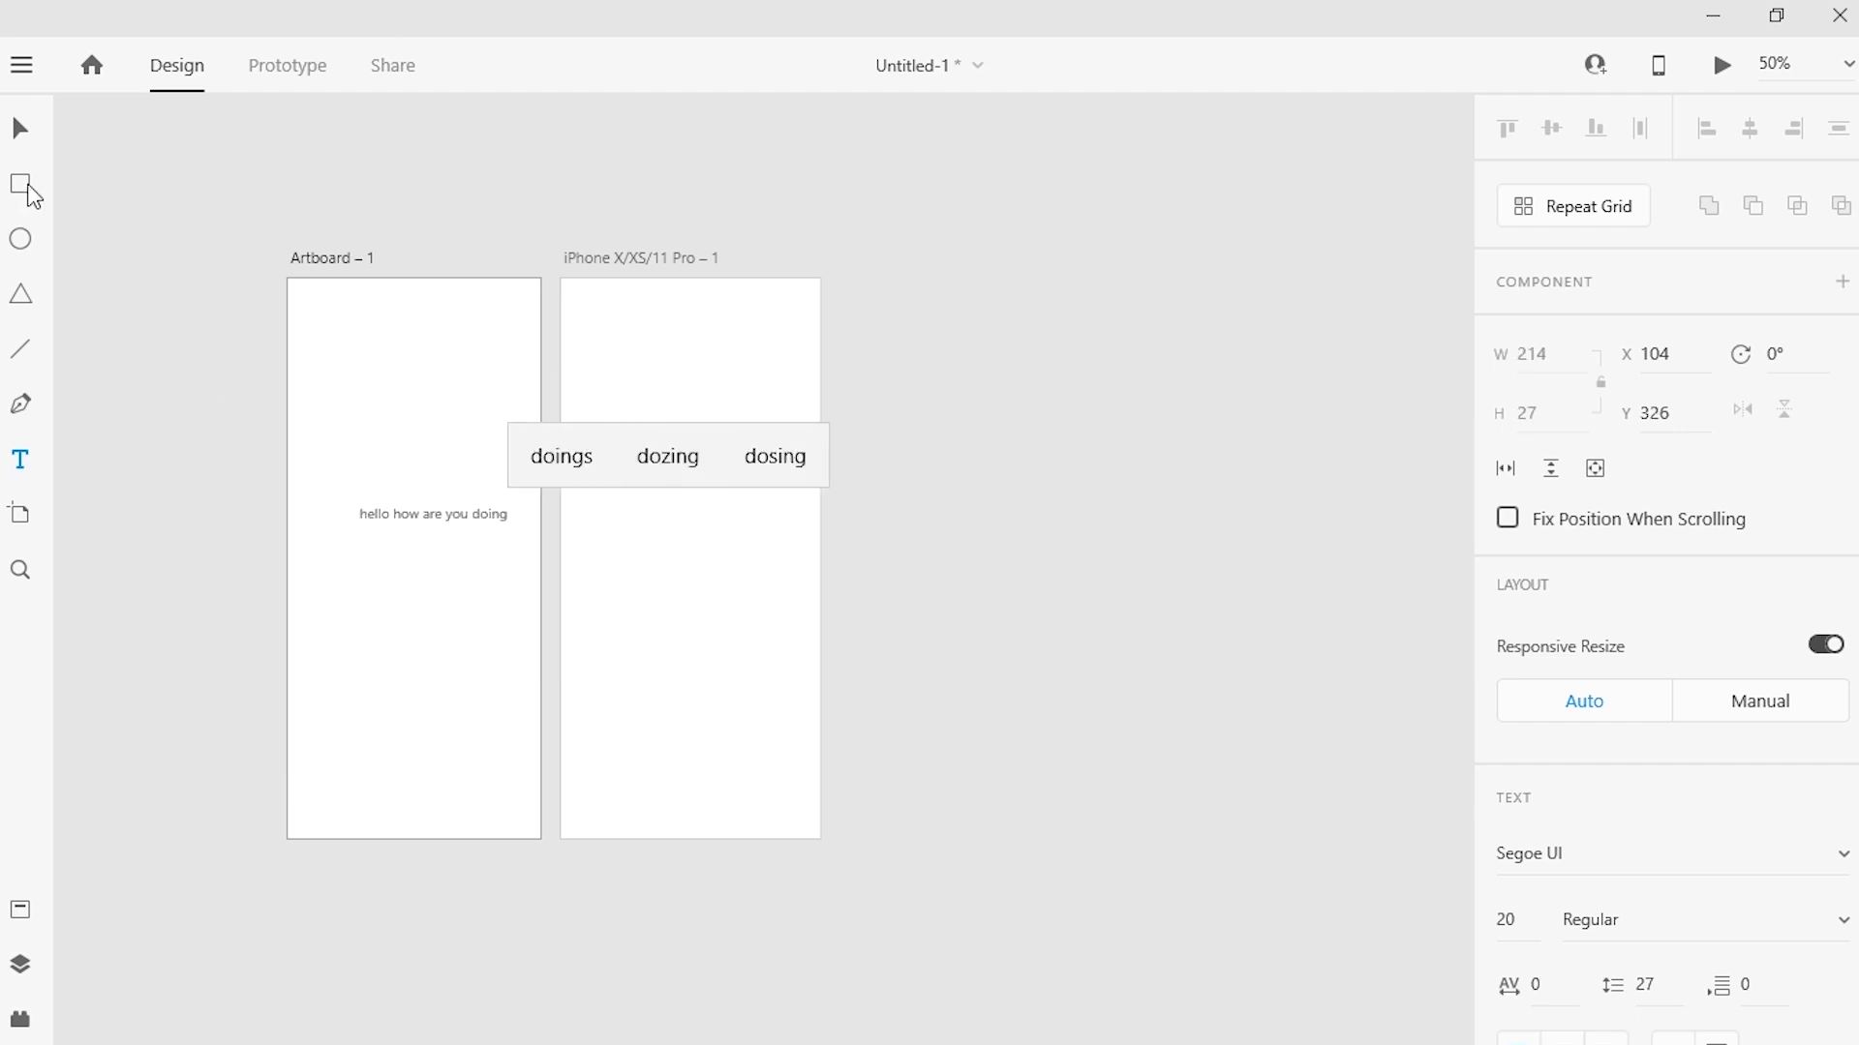
click(16, 129)
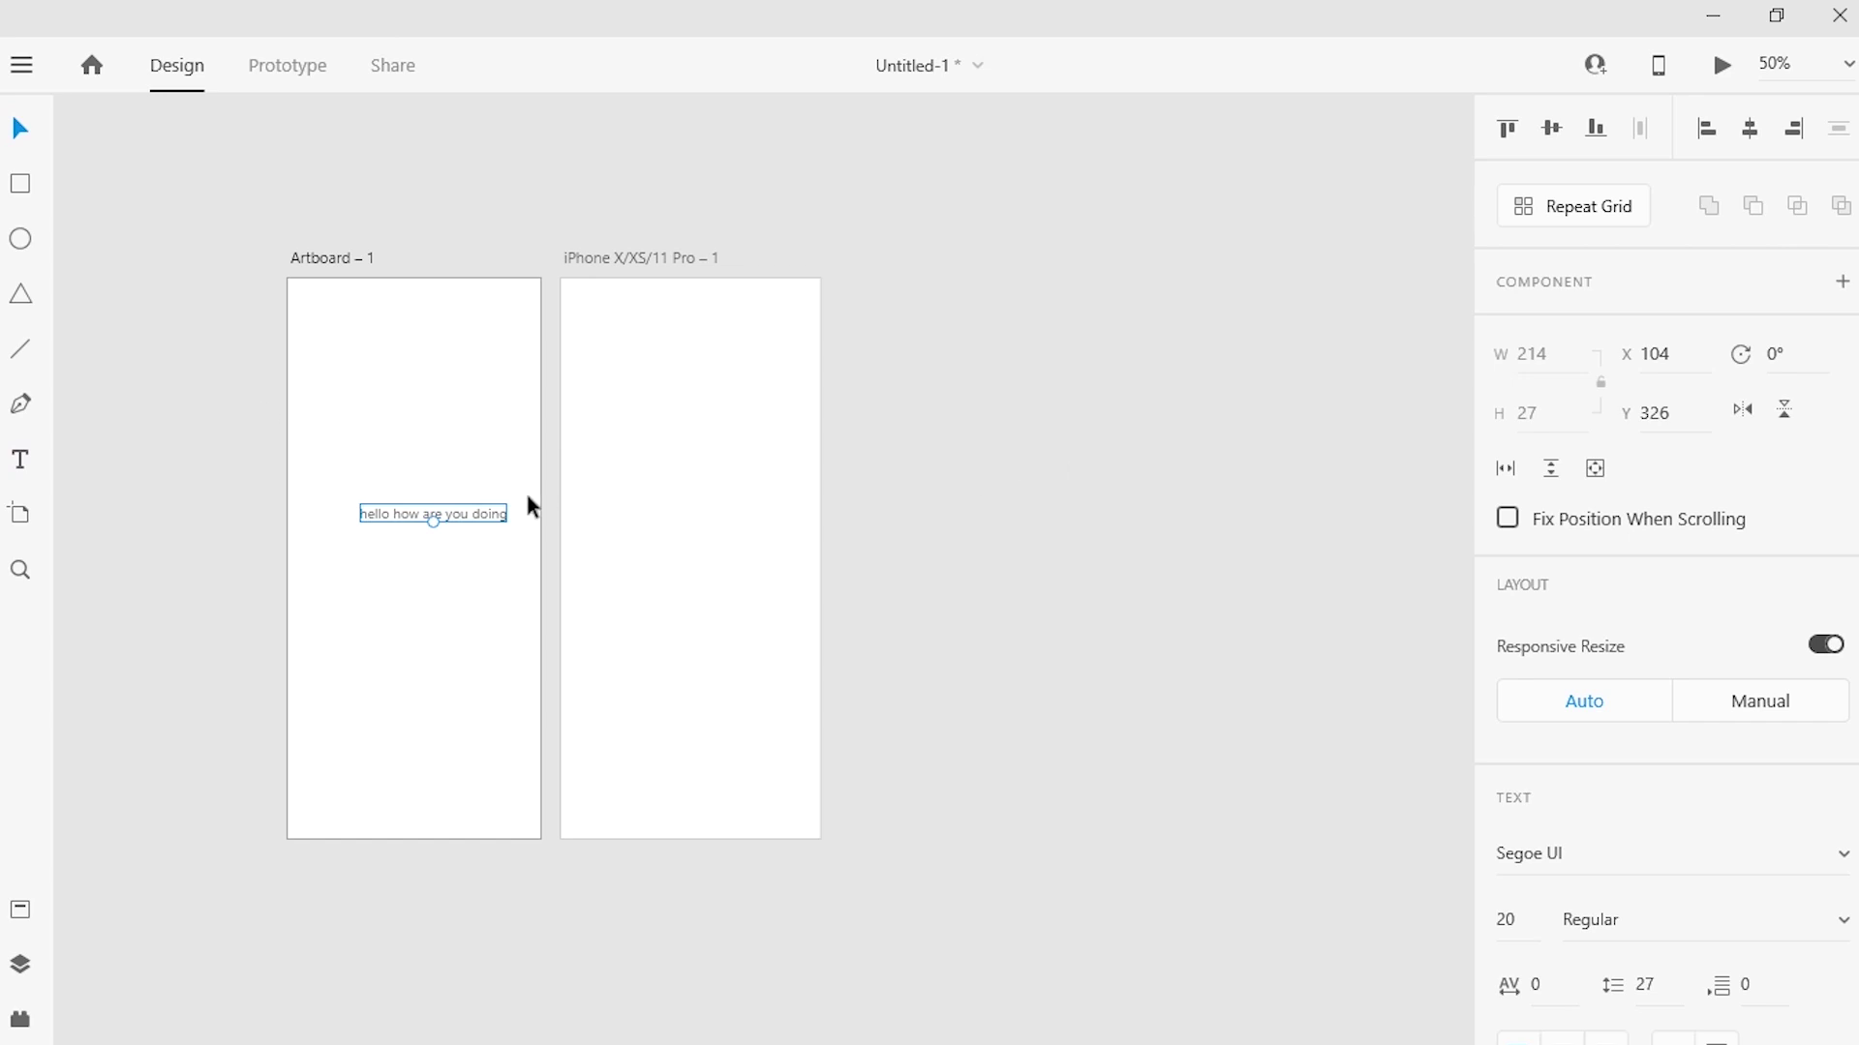
double_click(492, 518)
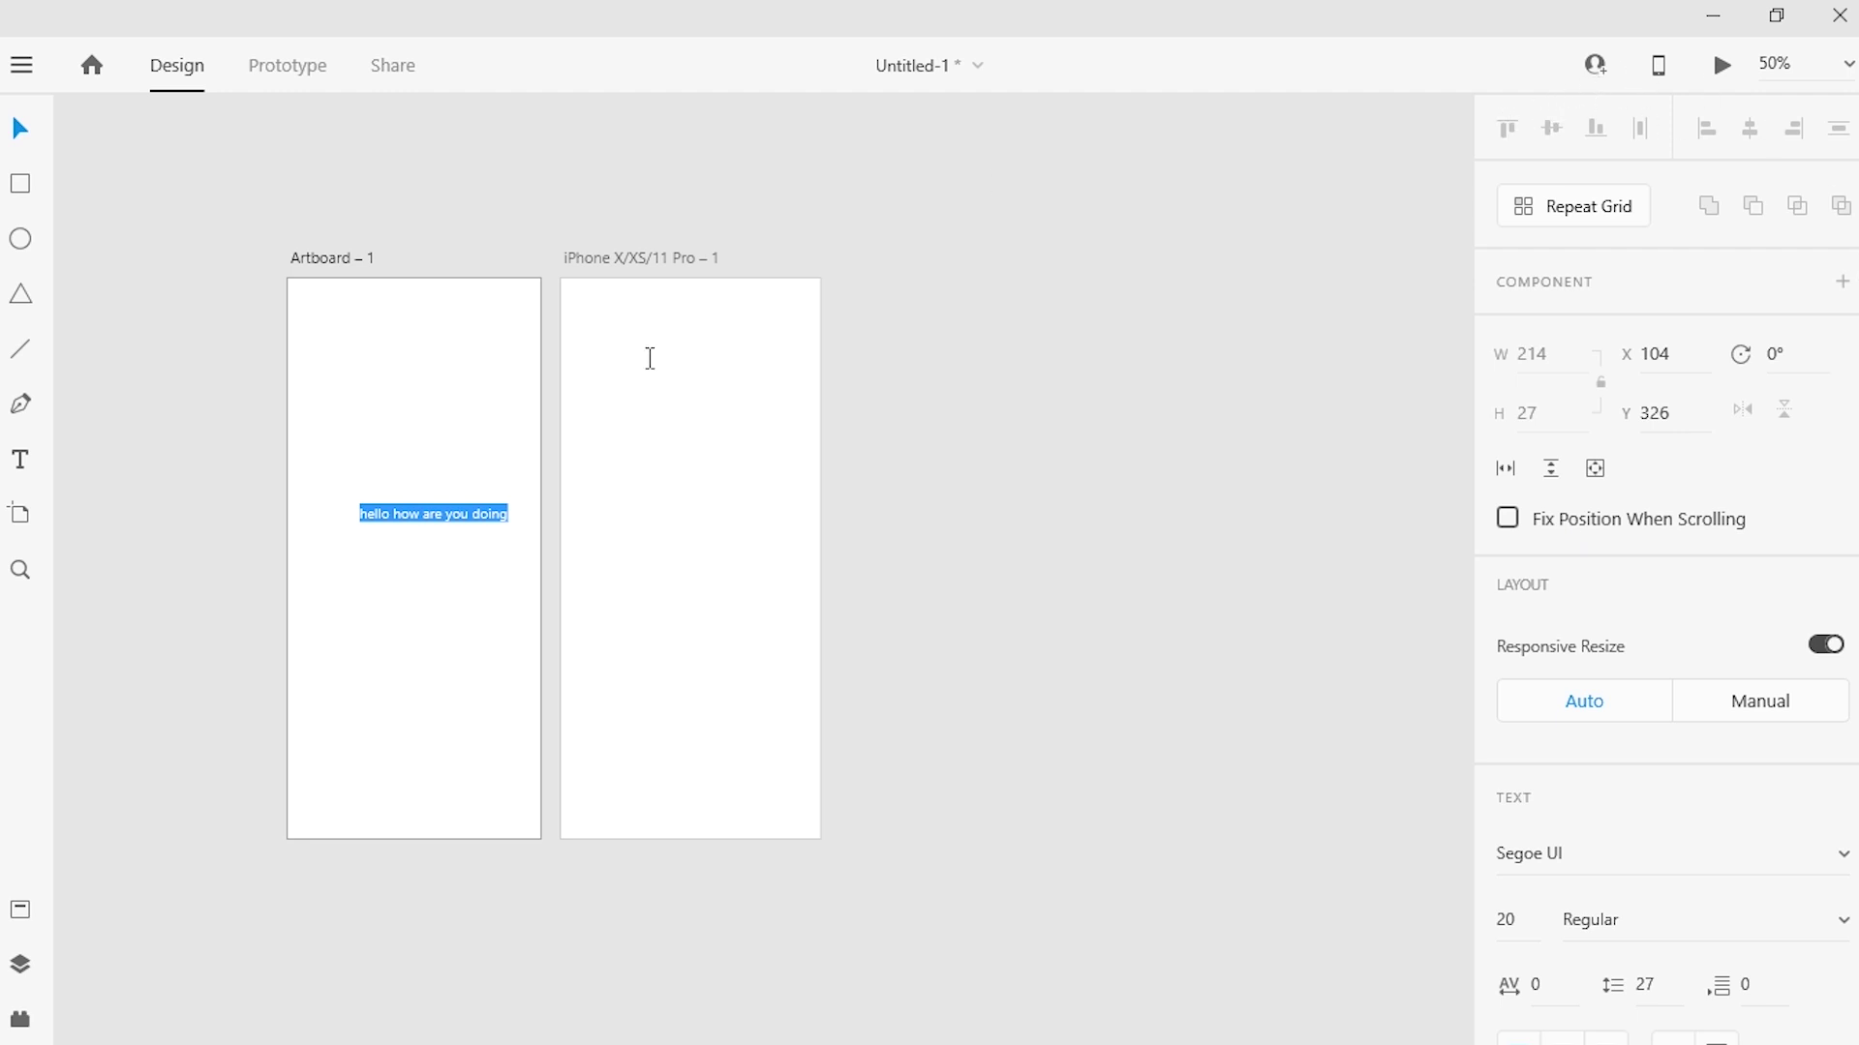
click(482, 519)
click(19, 134)
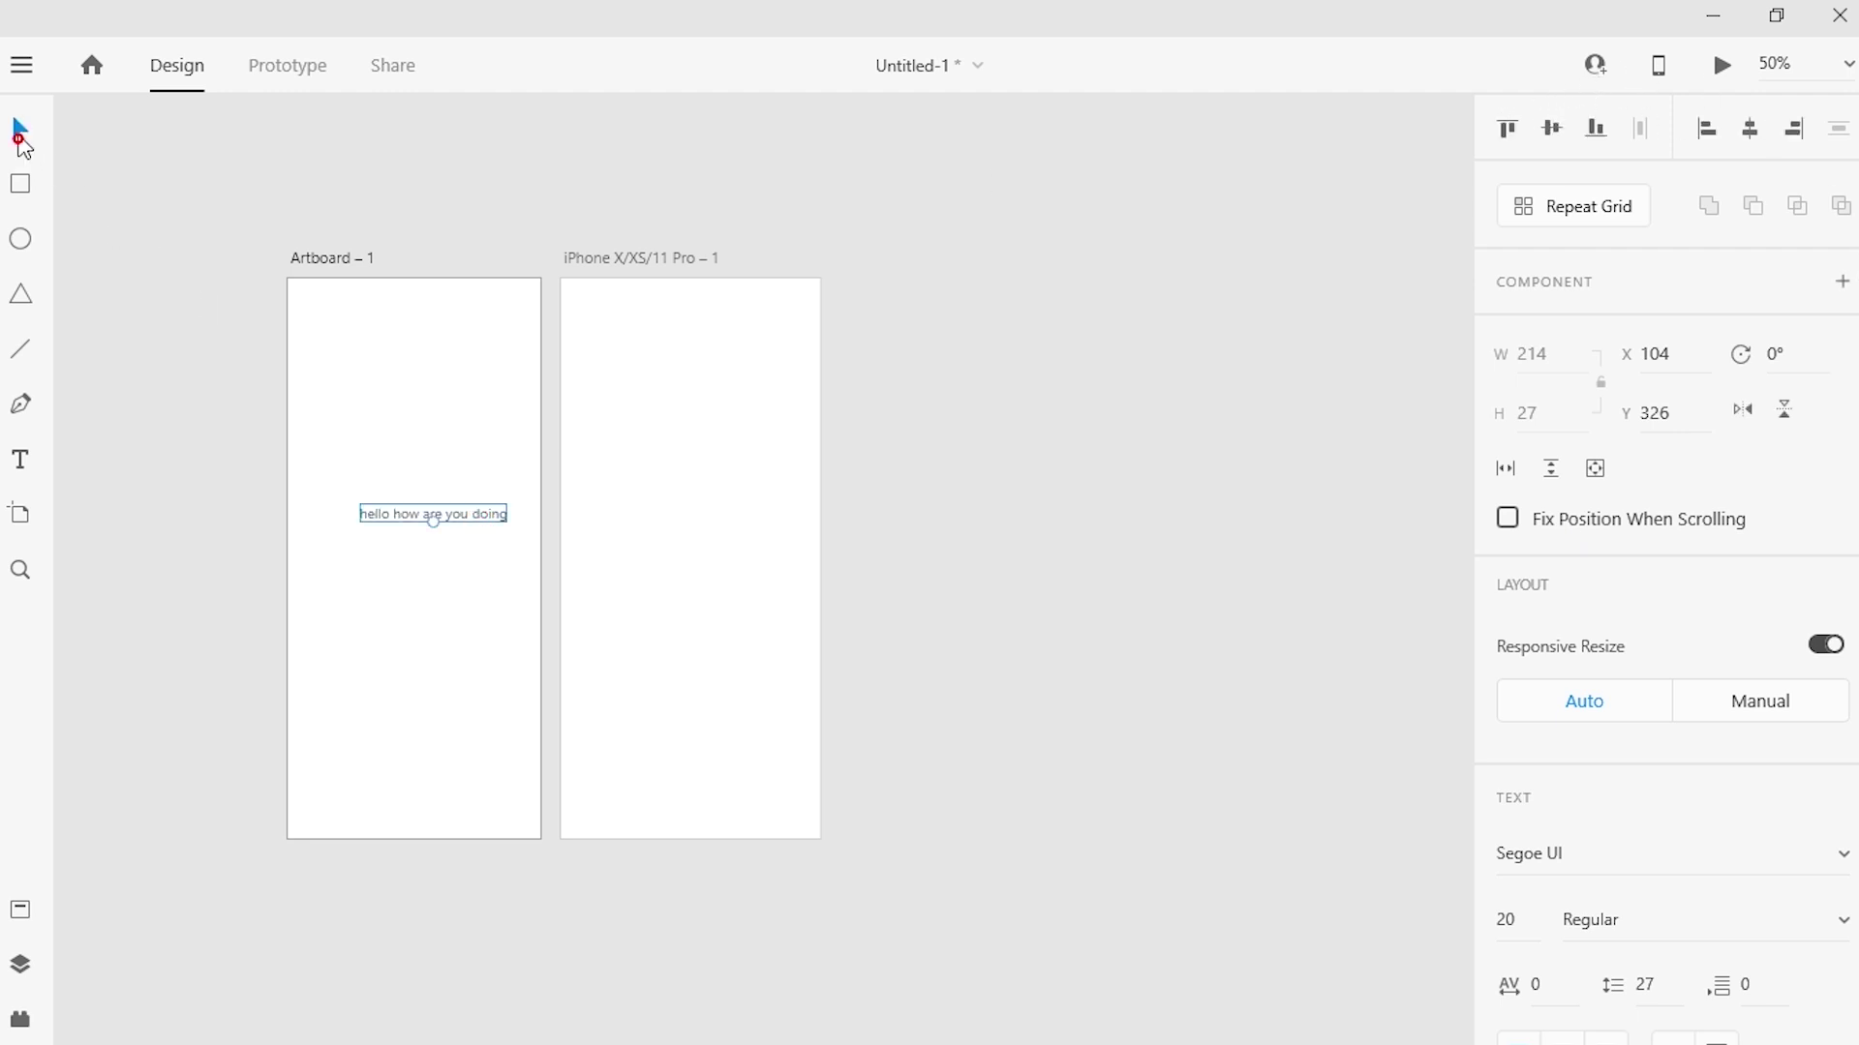
click(427, 607)
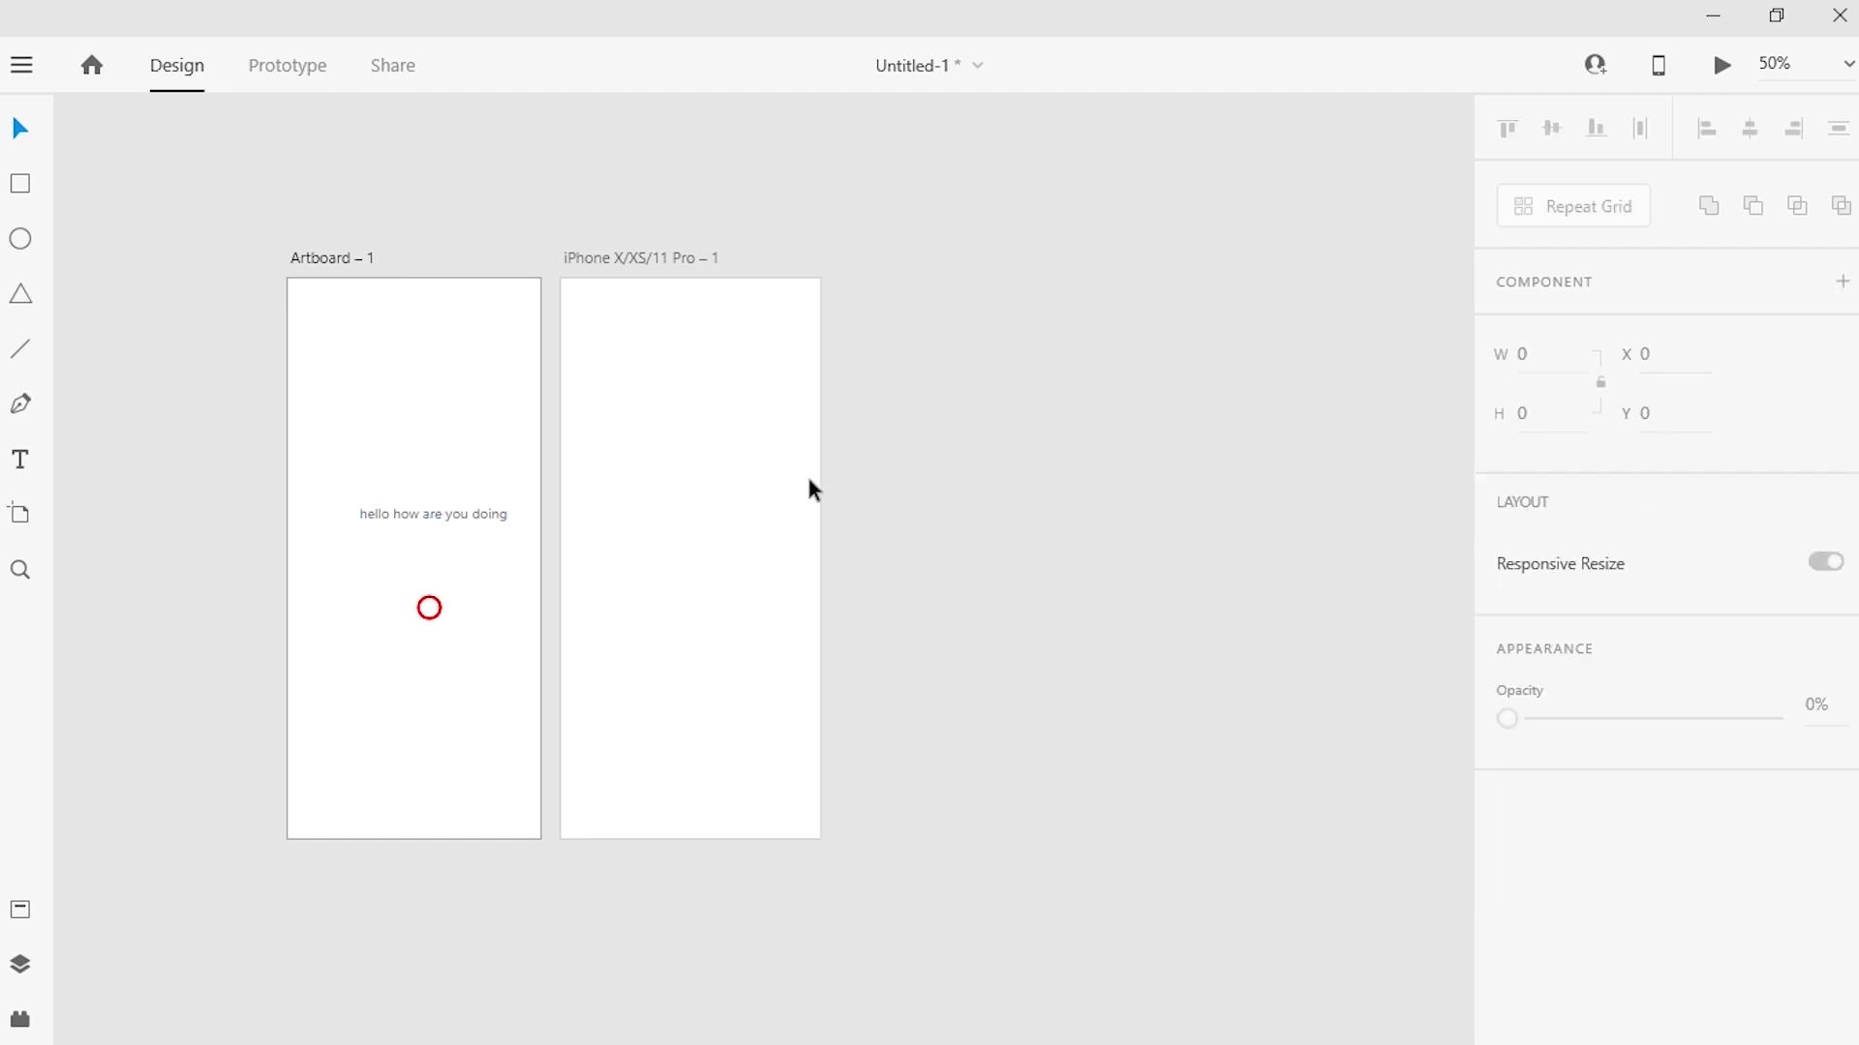
Examine the font, font weight and character spacing options for the text on Artboard – 1
click(489, 520)
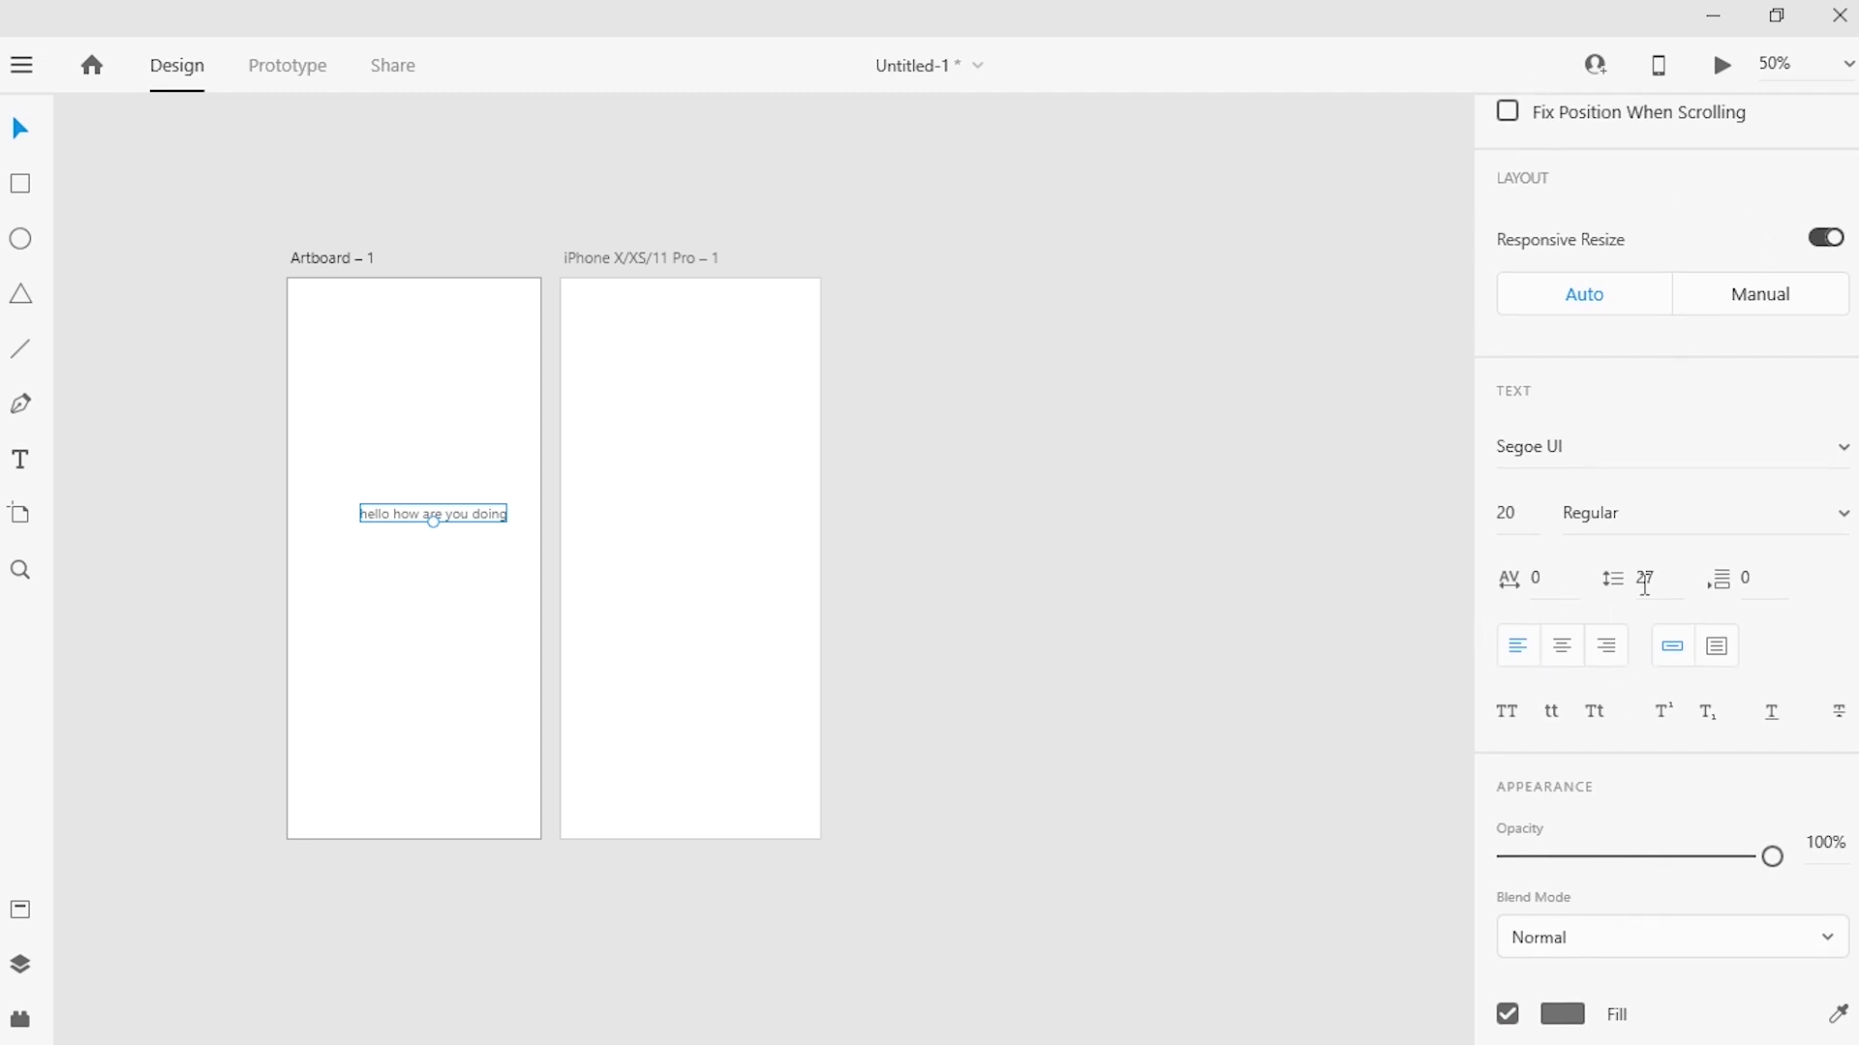
click(1834, 461)
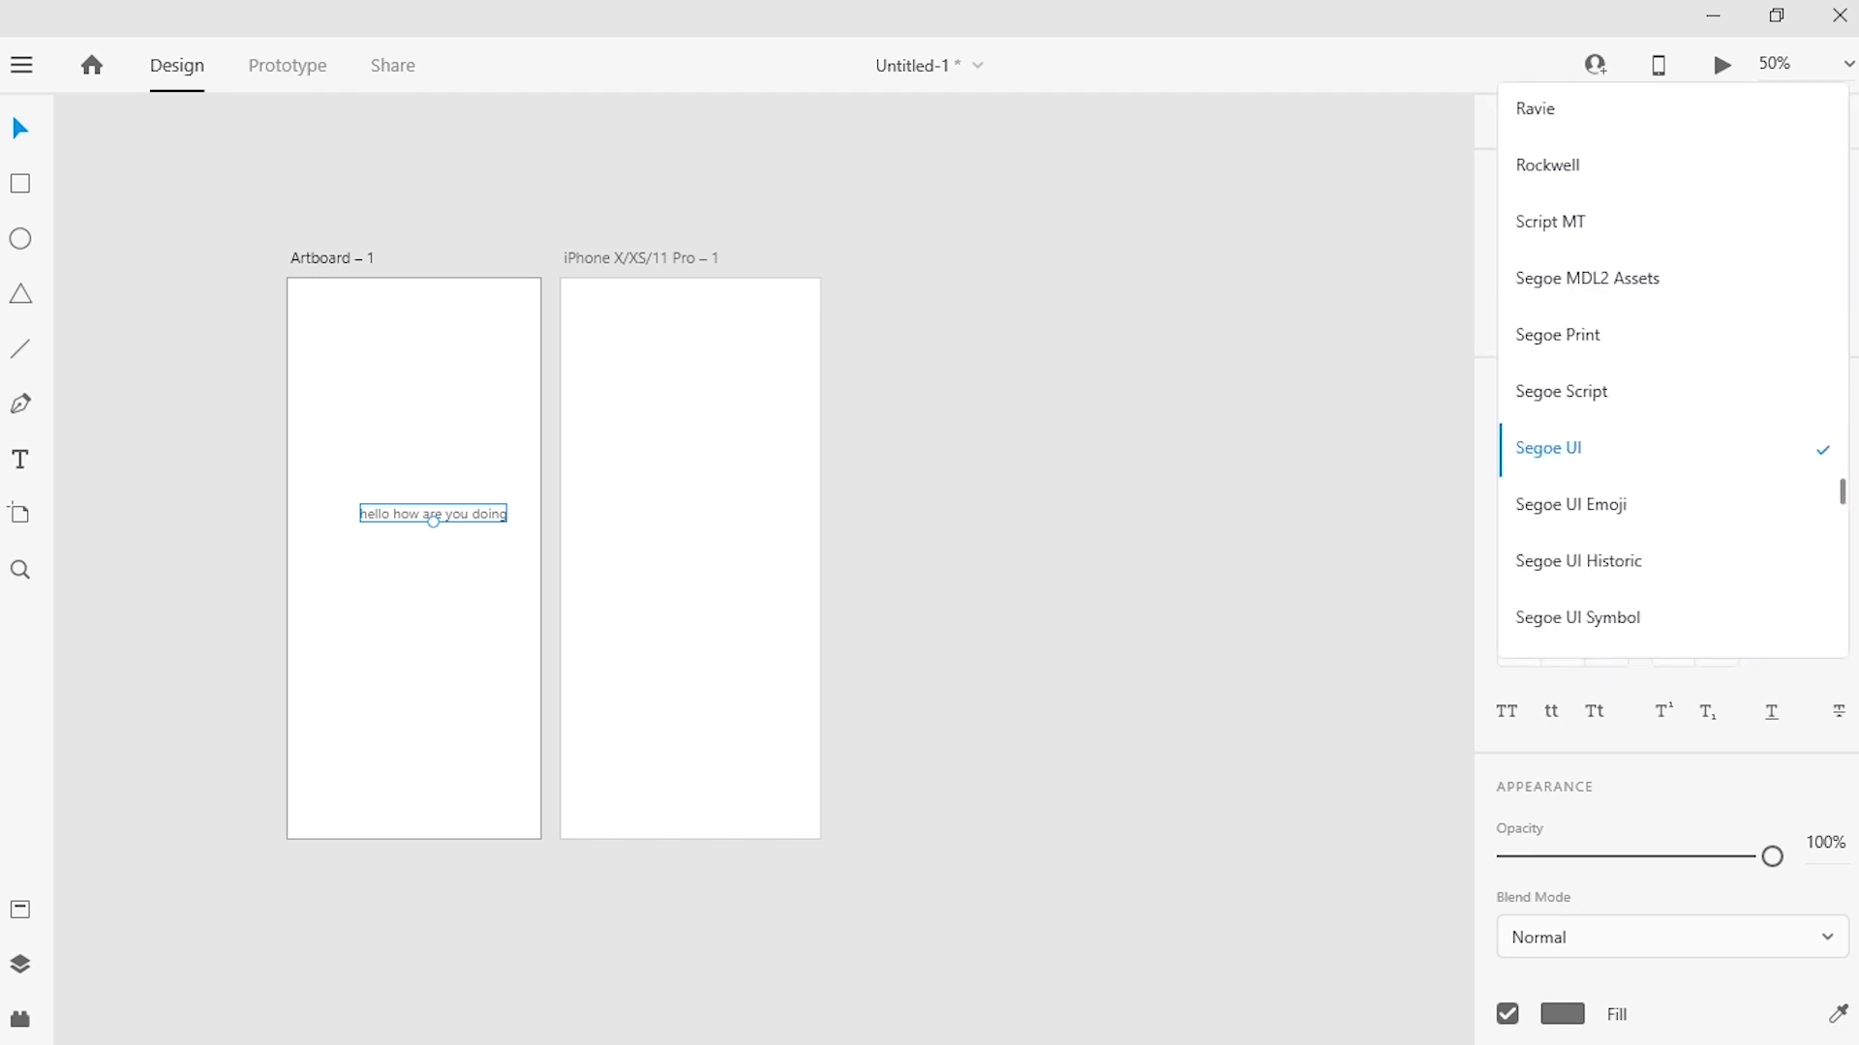
click(1852, 392)
click(1839, 447)
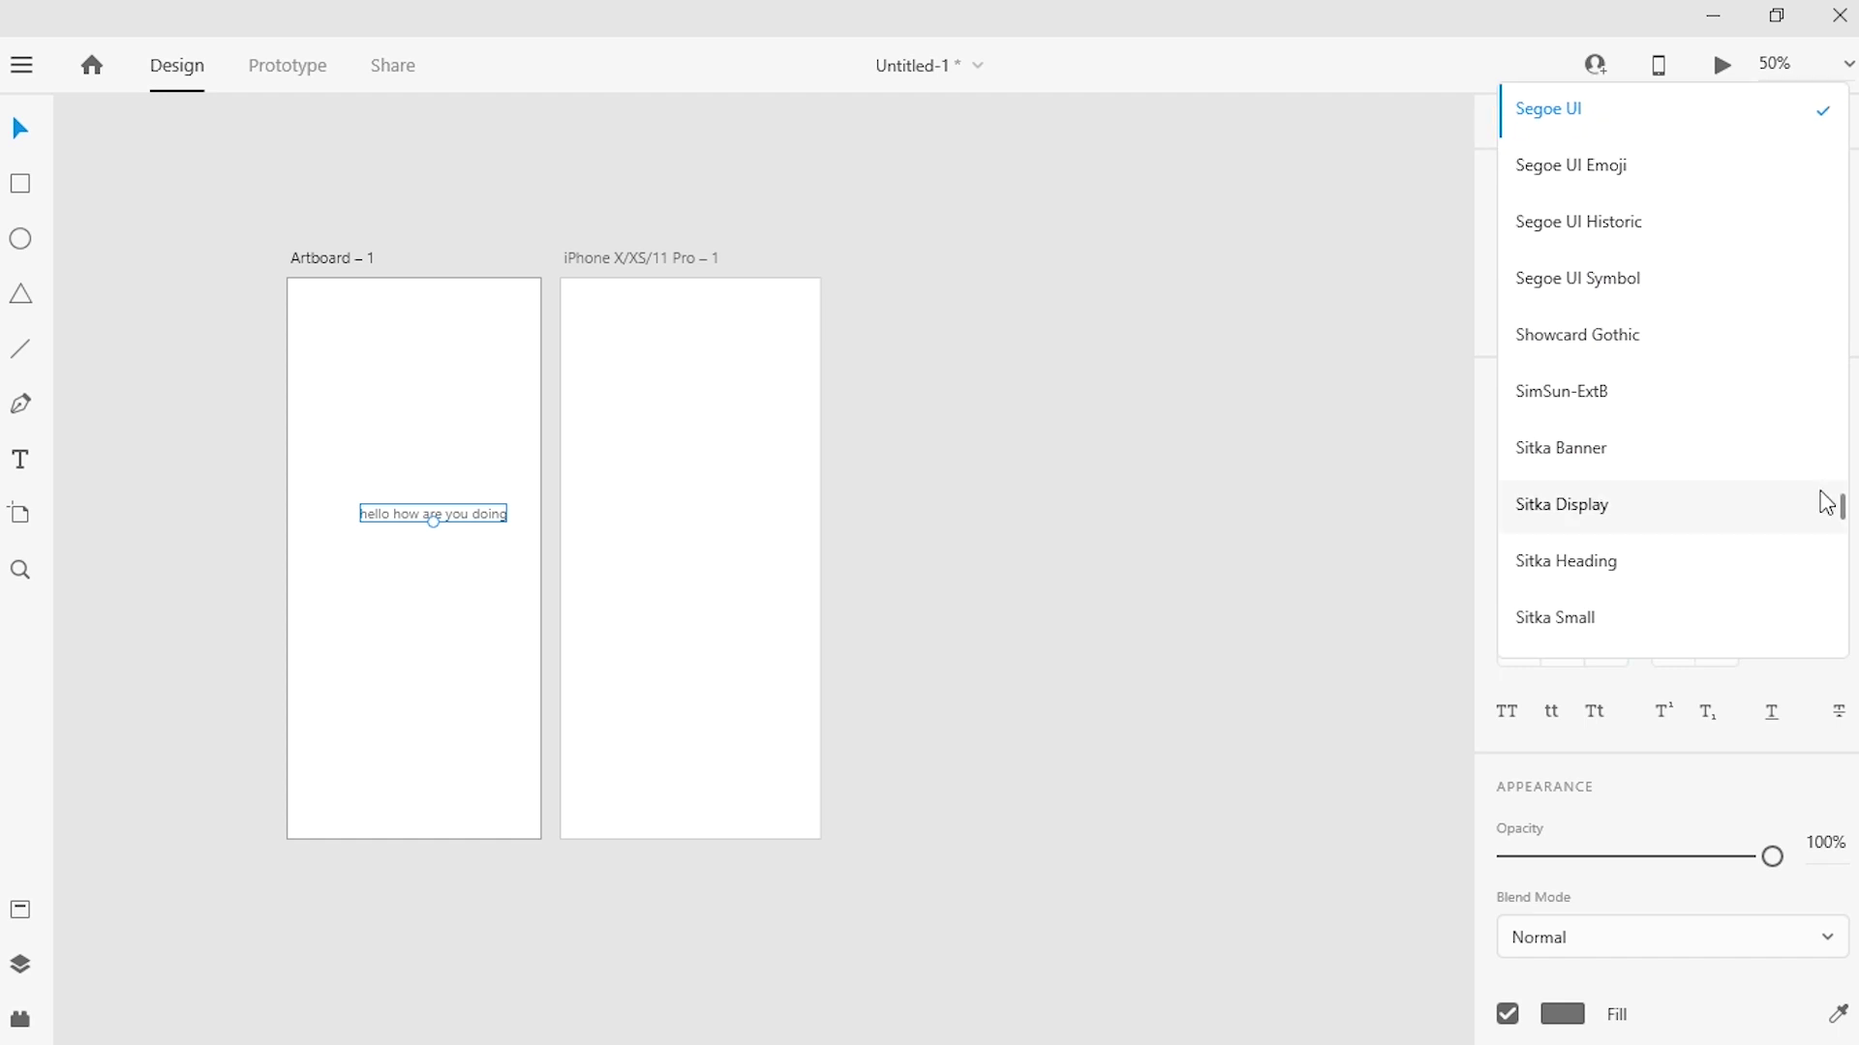
drag(1844, 513, 1818, 376)
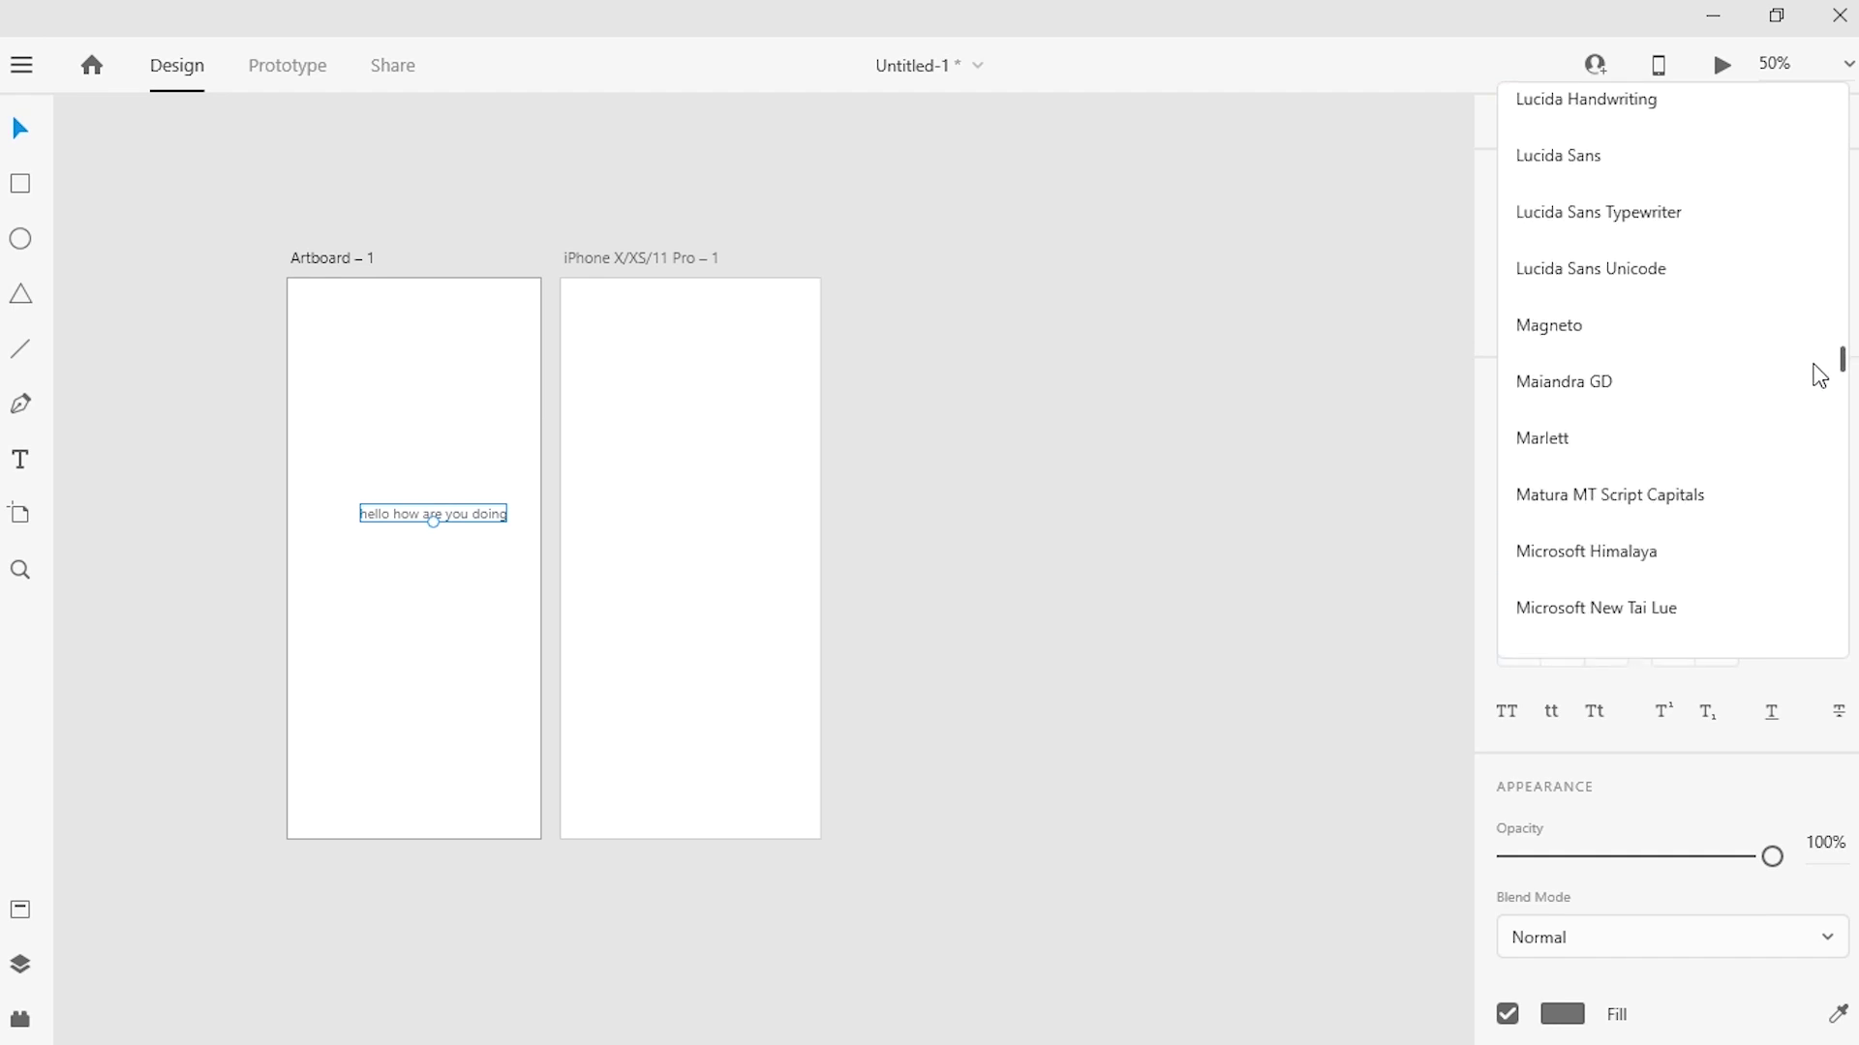
click(1311, 635)
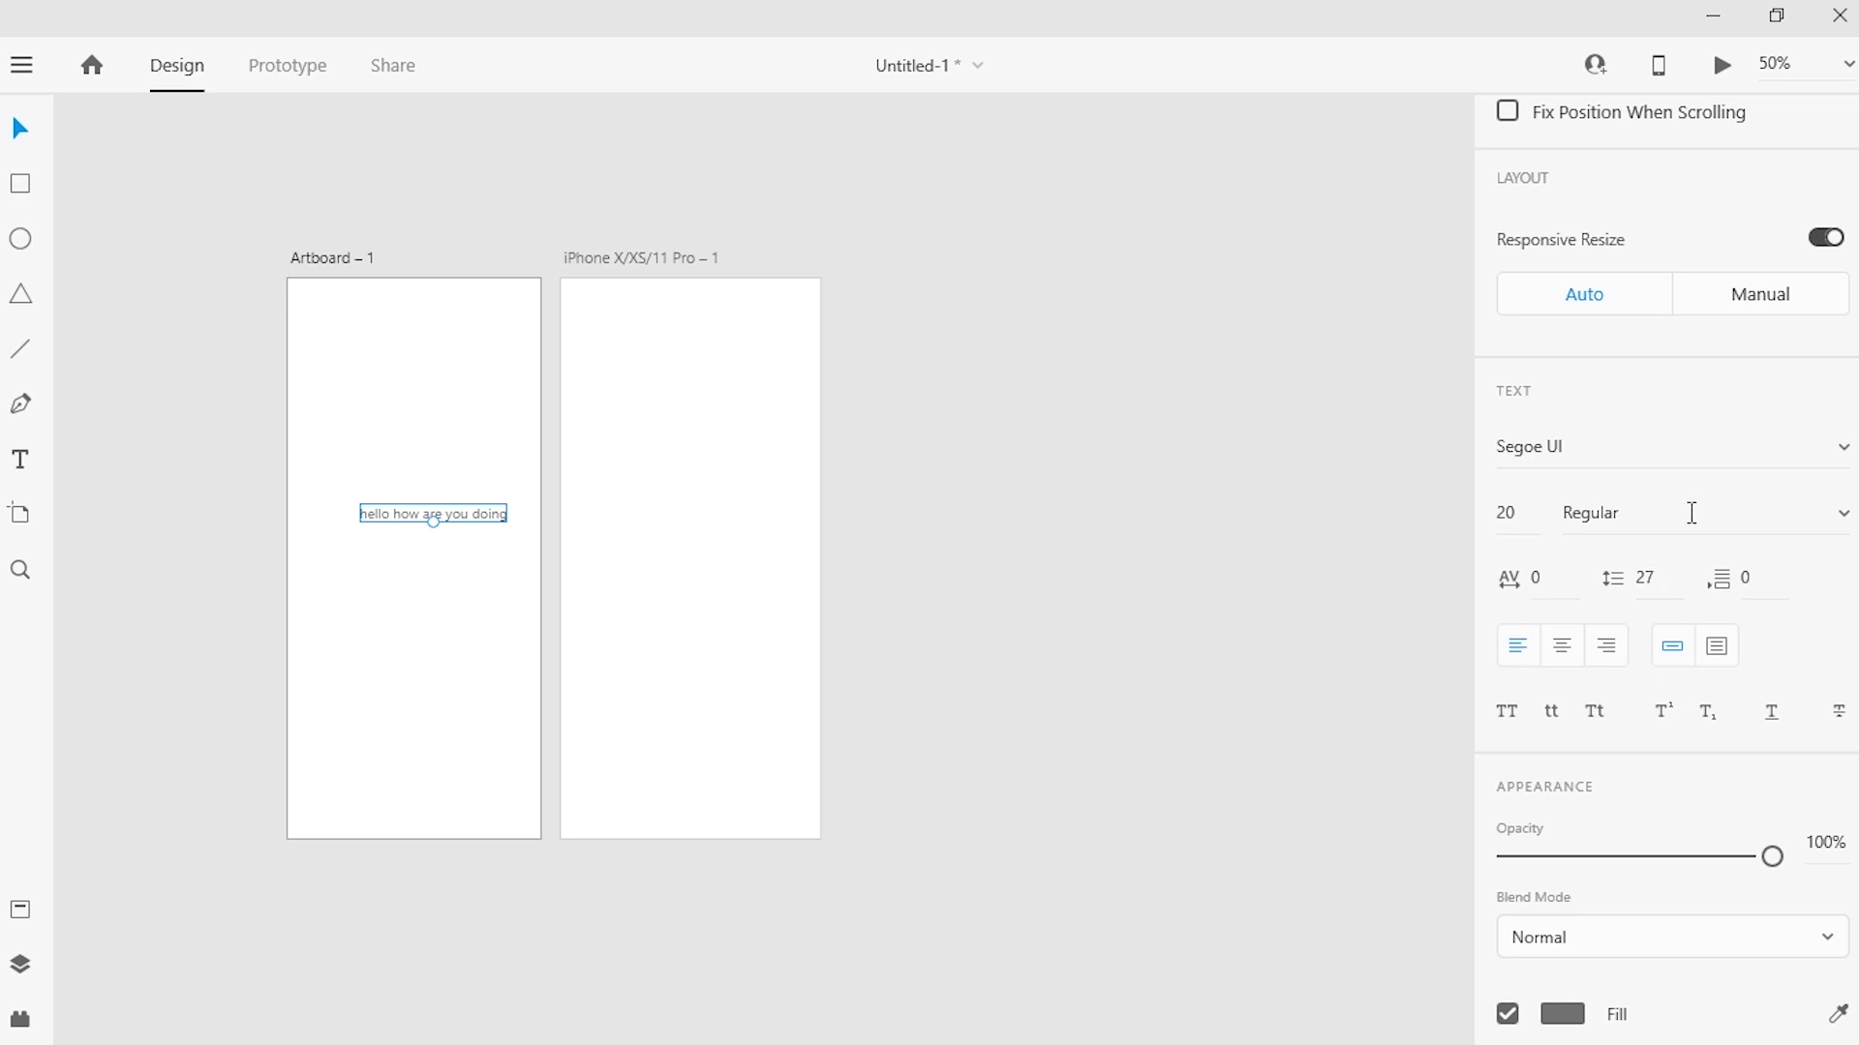
click(1824, 528)
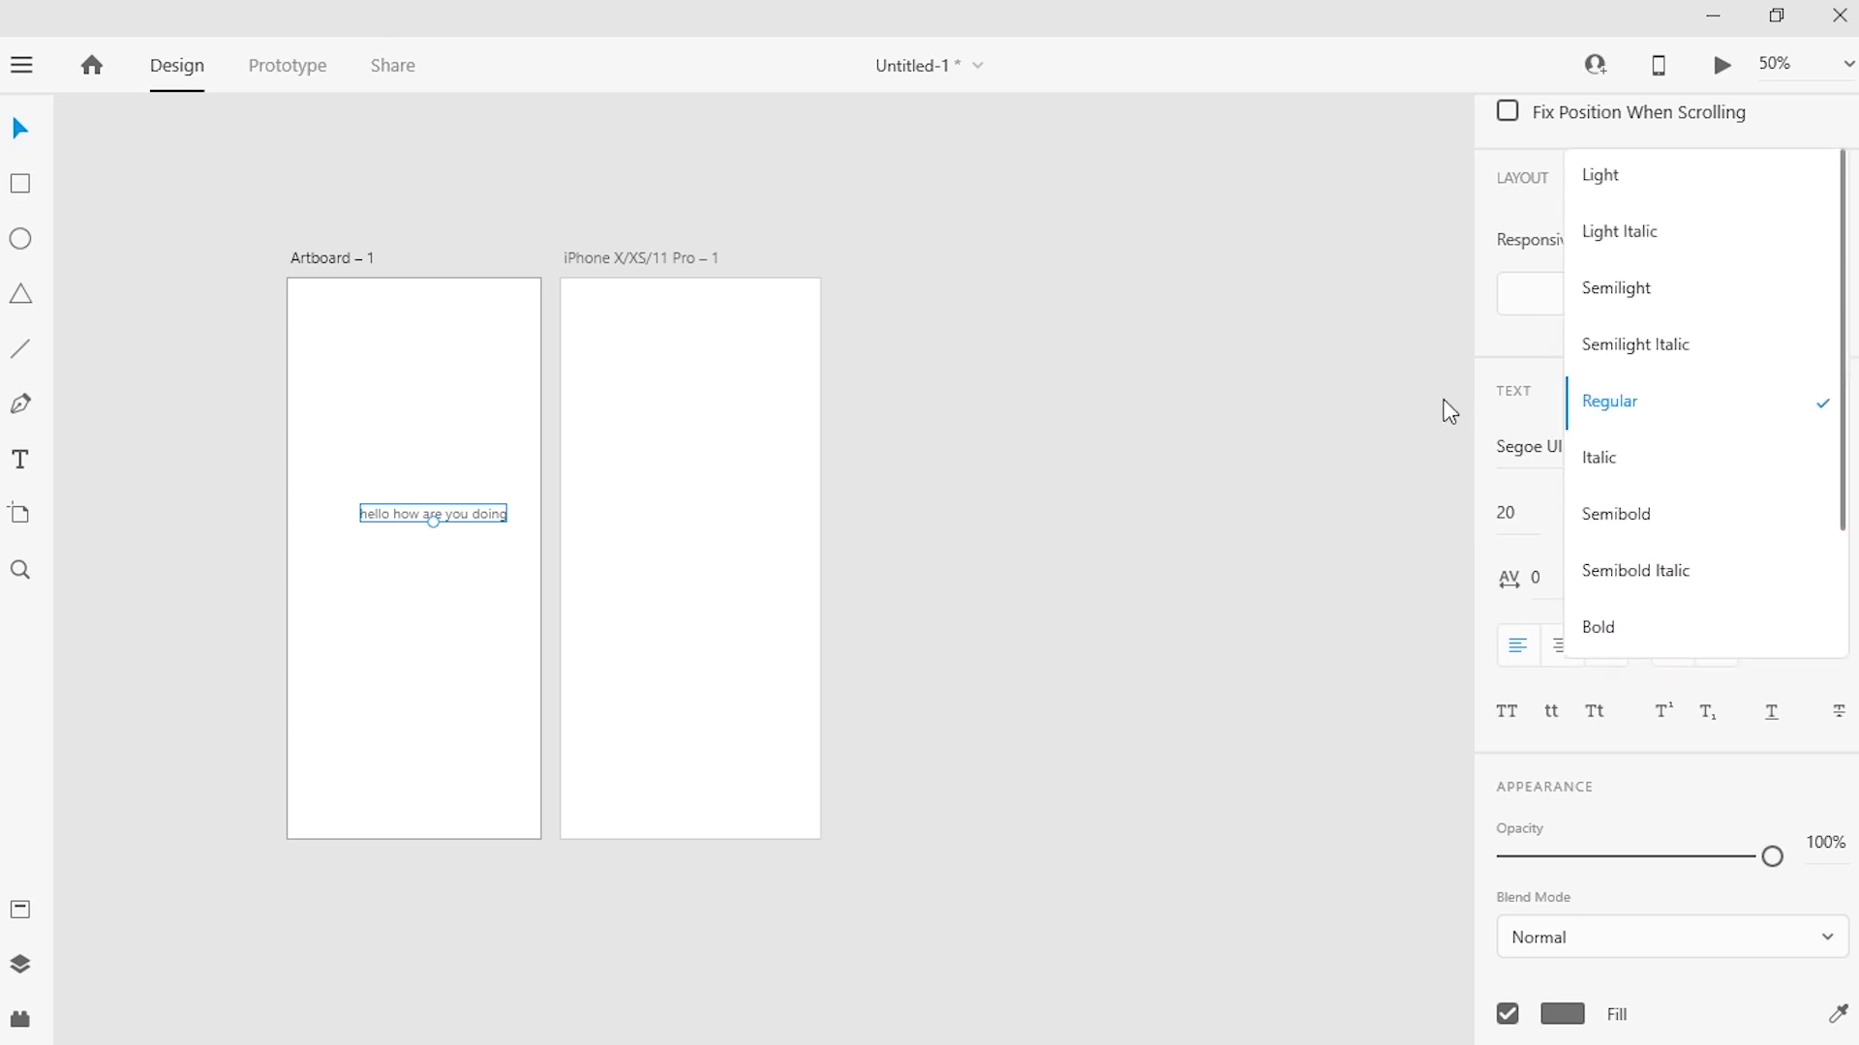
click(1352, 496)
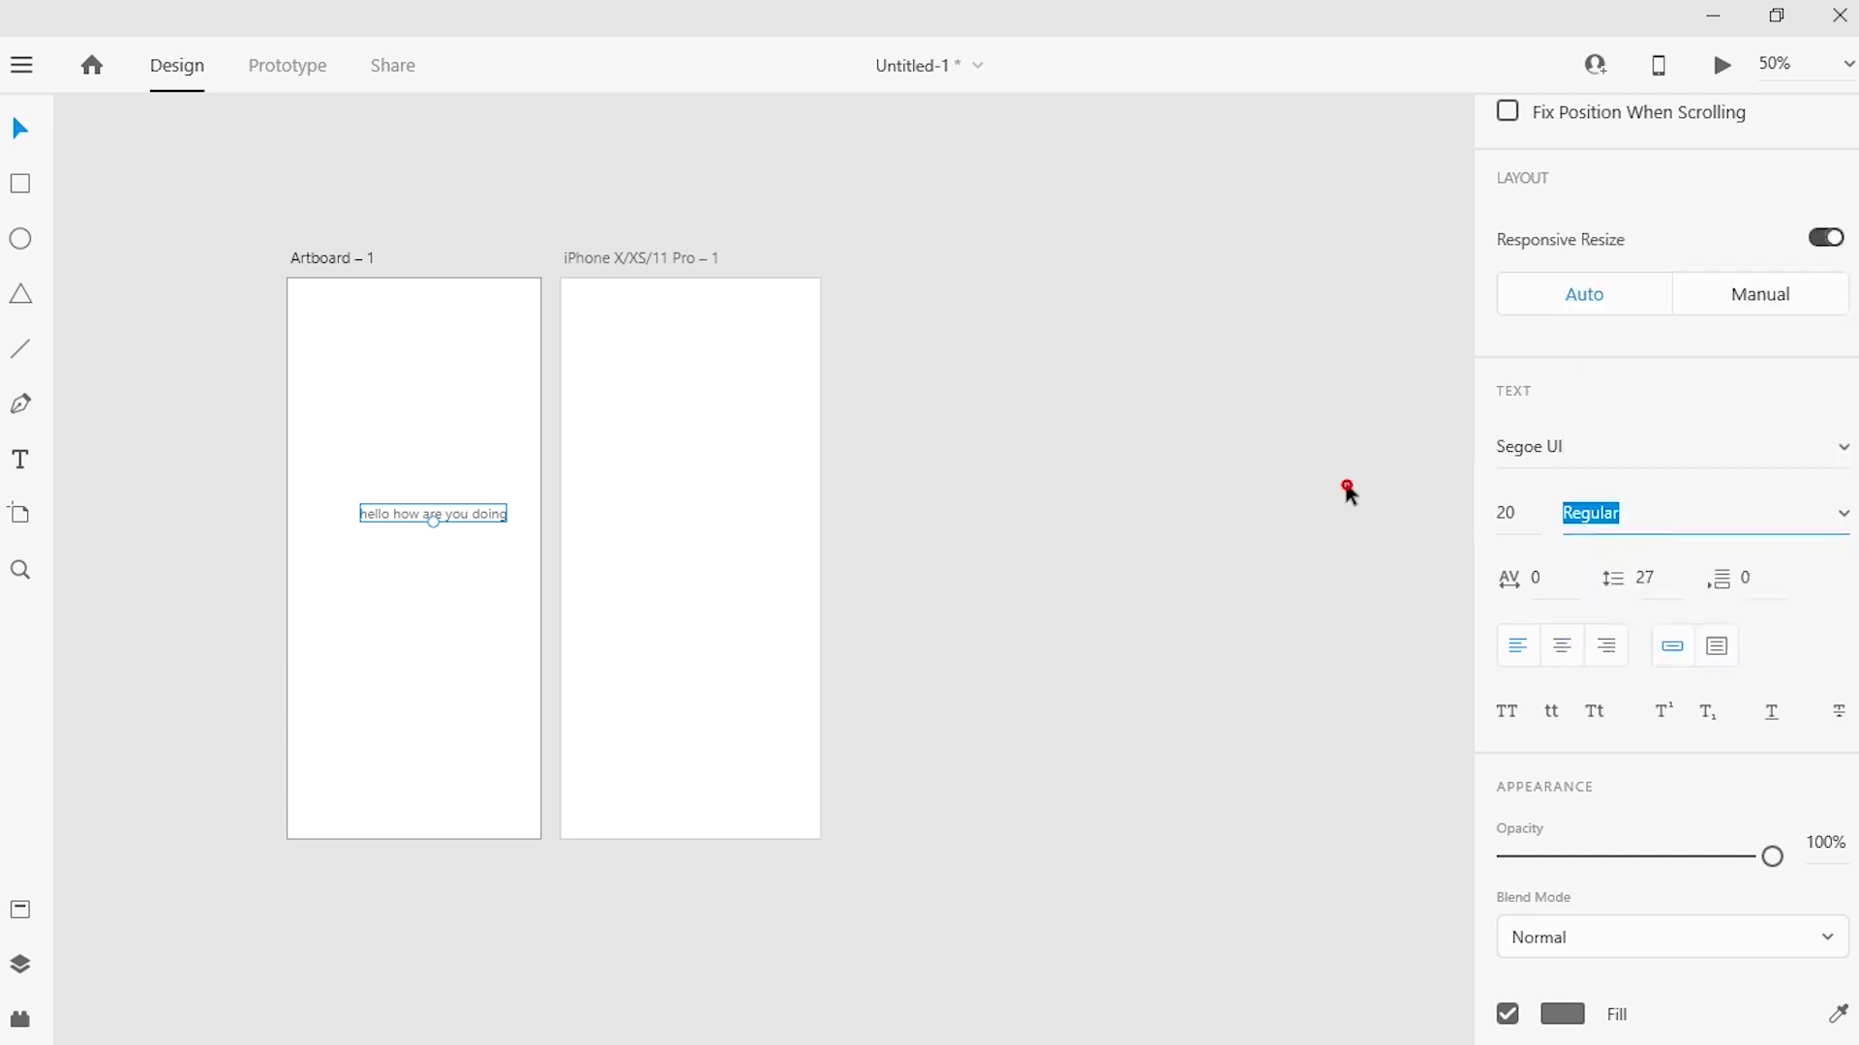
click(1551, 578)
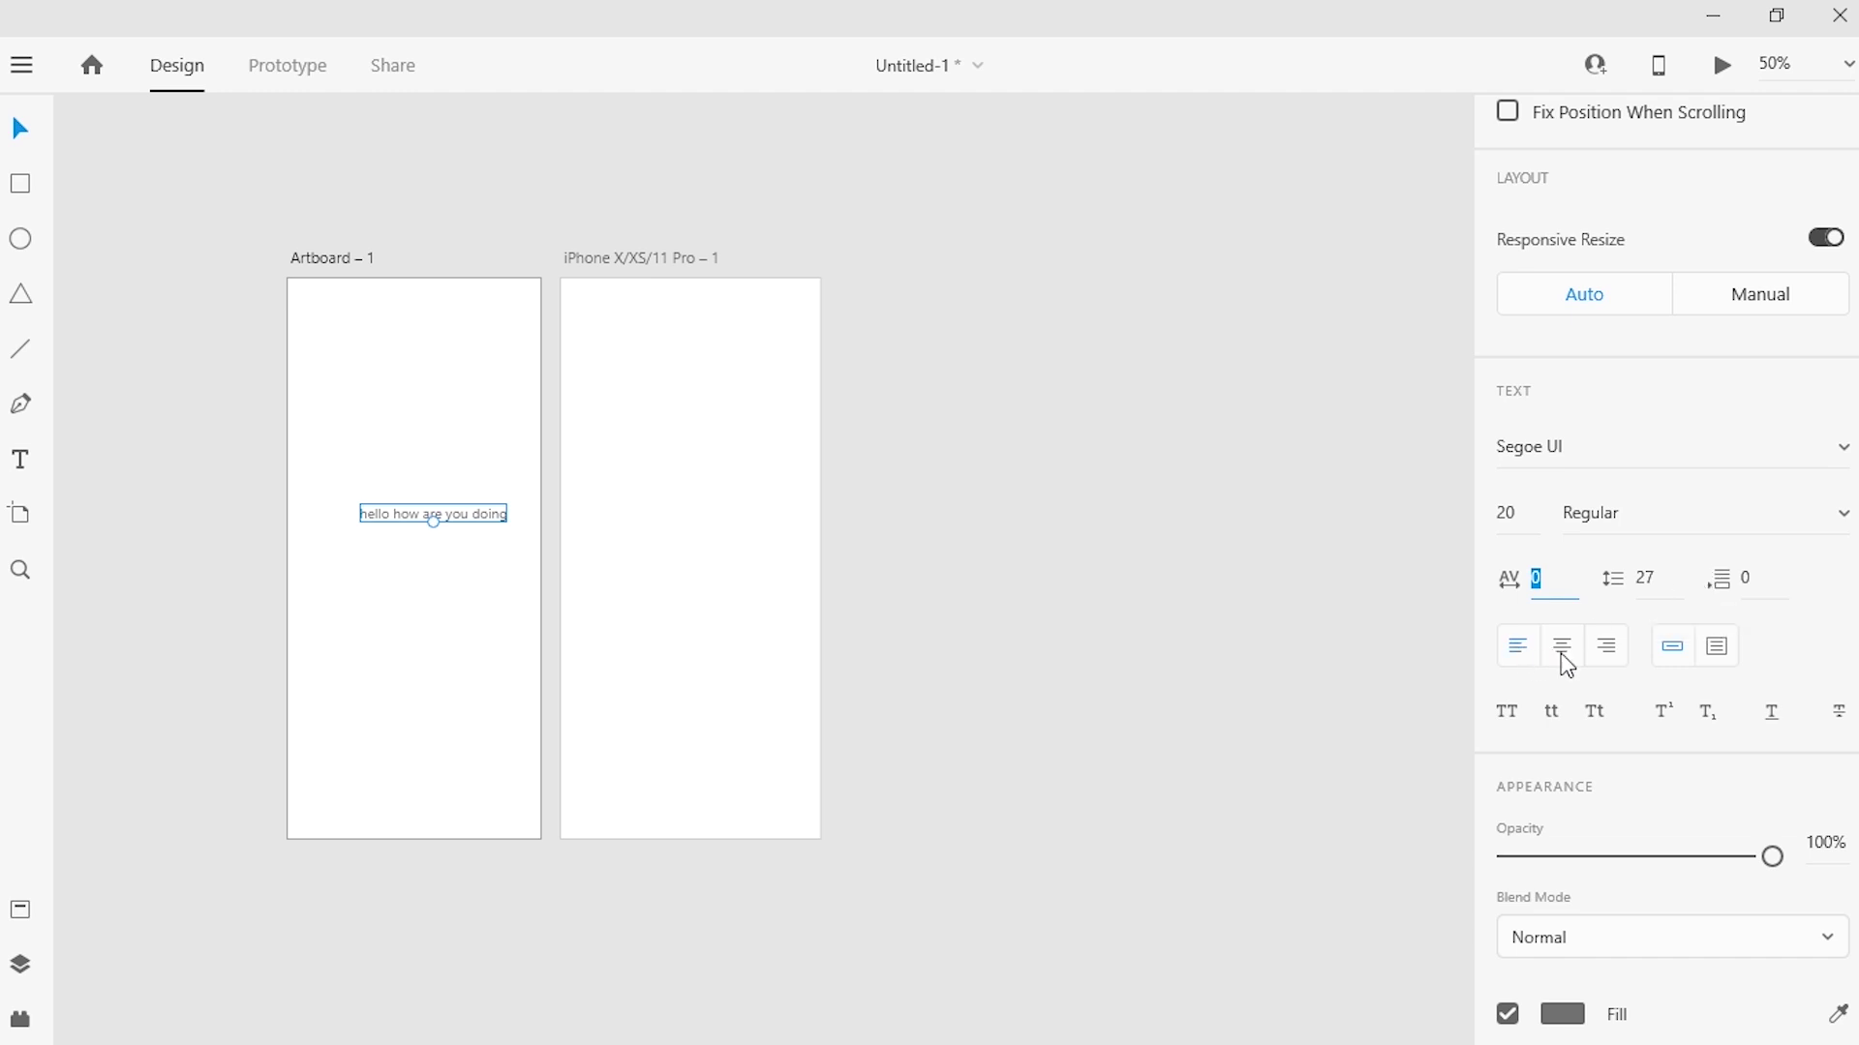
Convert the text on Artboard – 1 to area text
click(1716, 649)
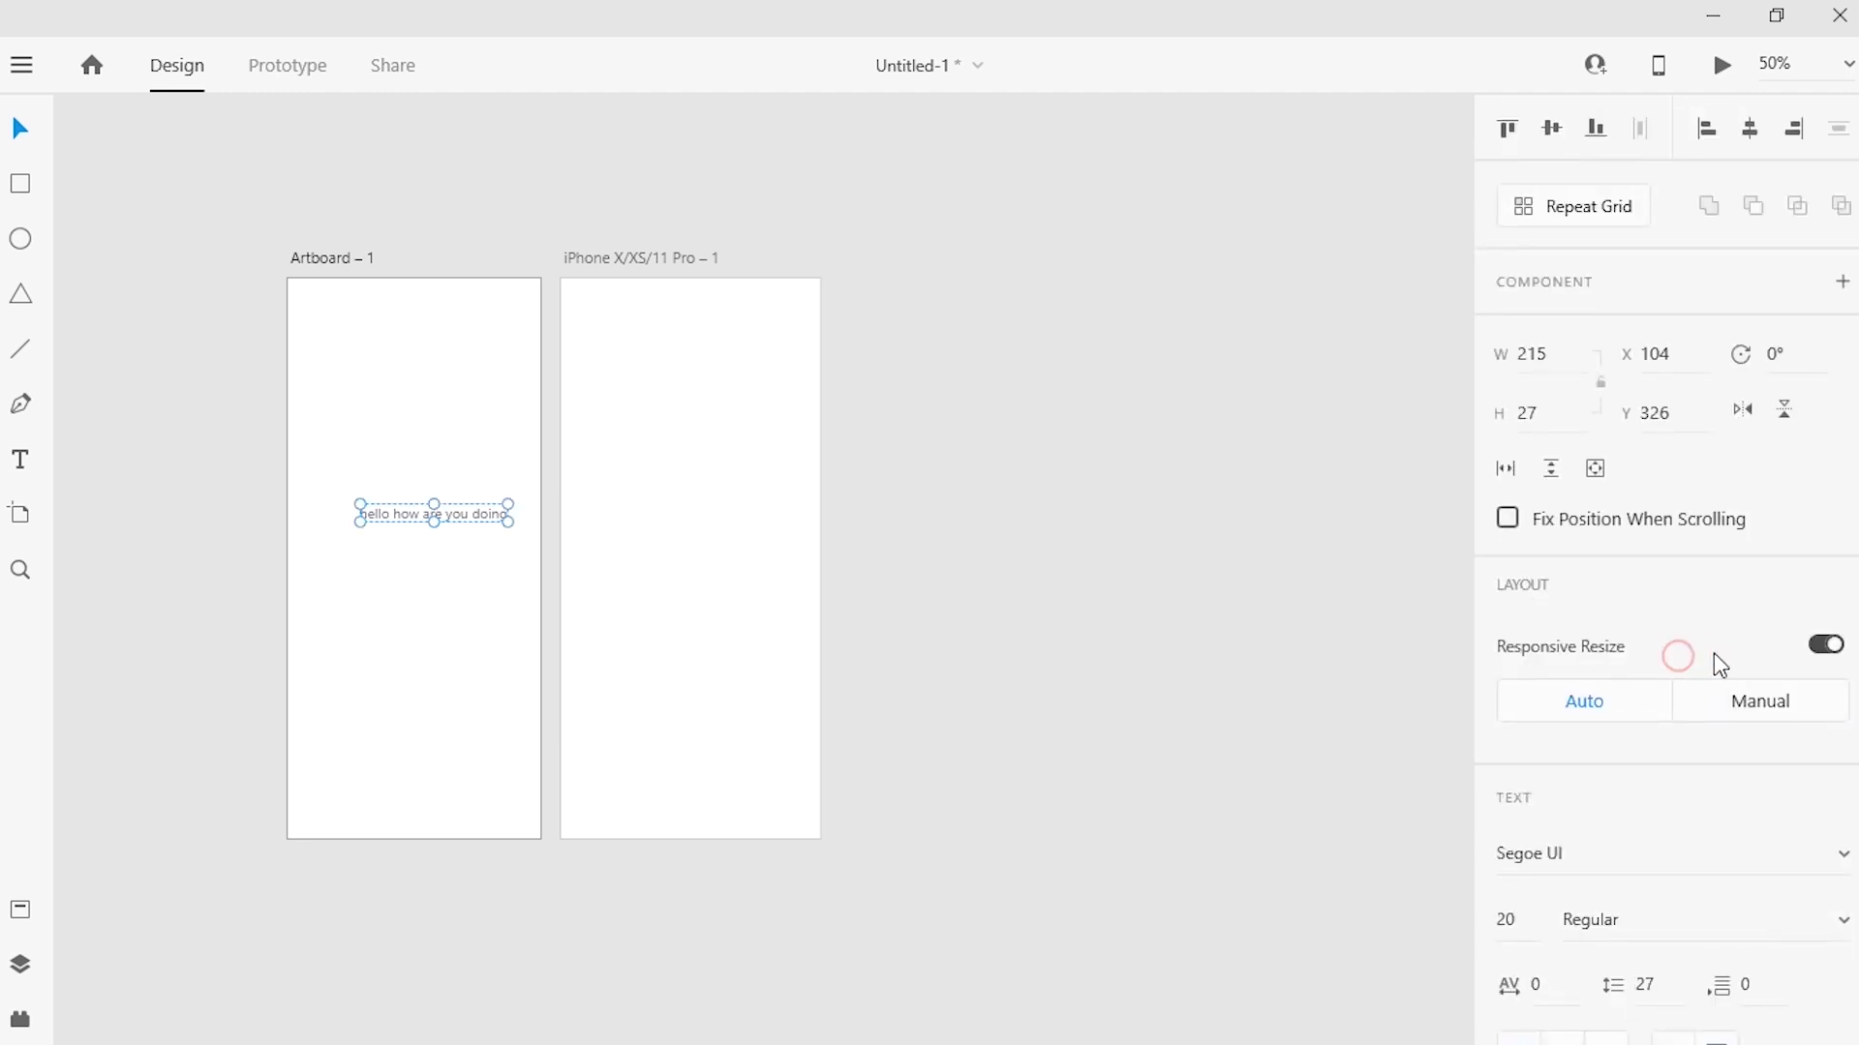
scroll(1665, 580, down, 4)
scroll(1702, 575, down, 1)
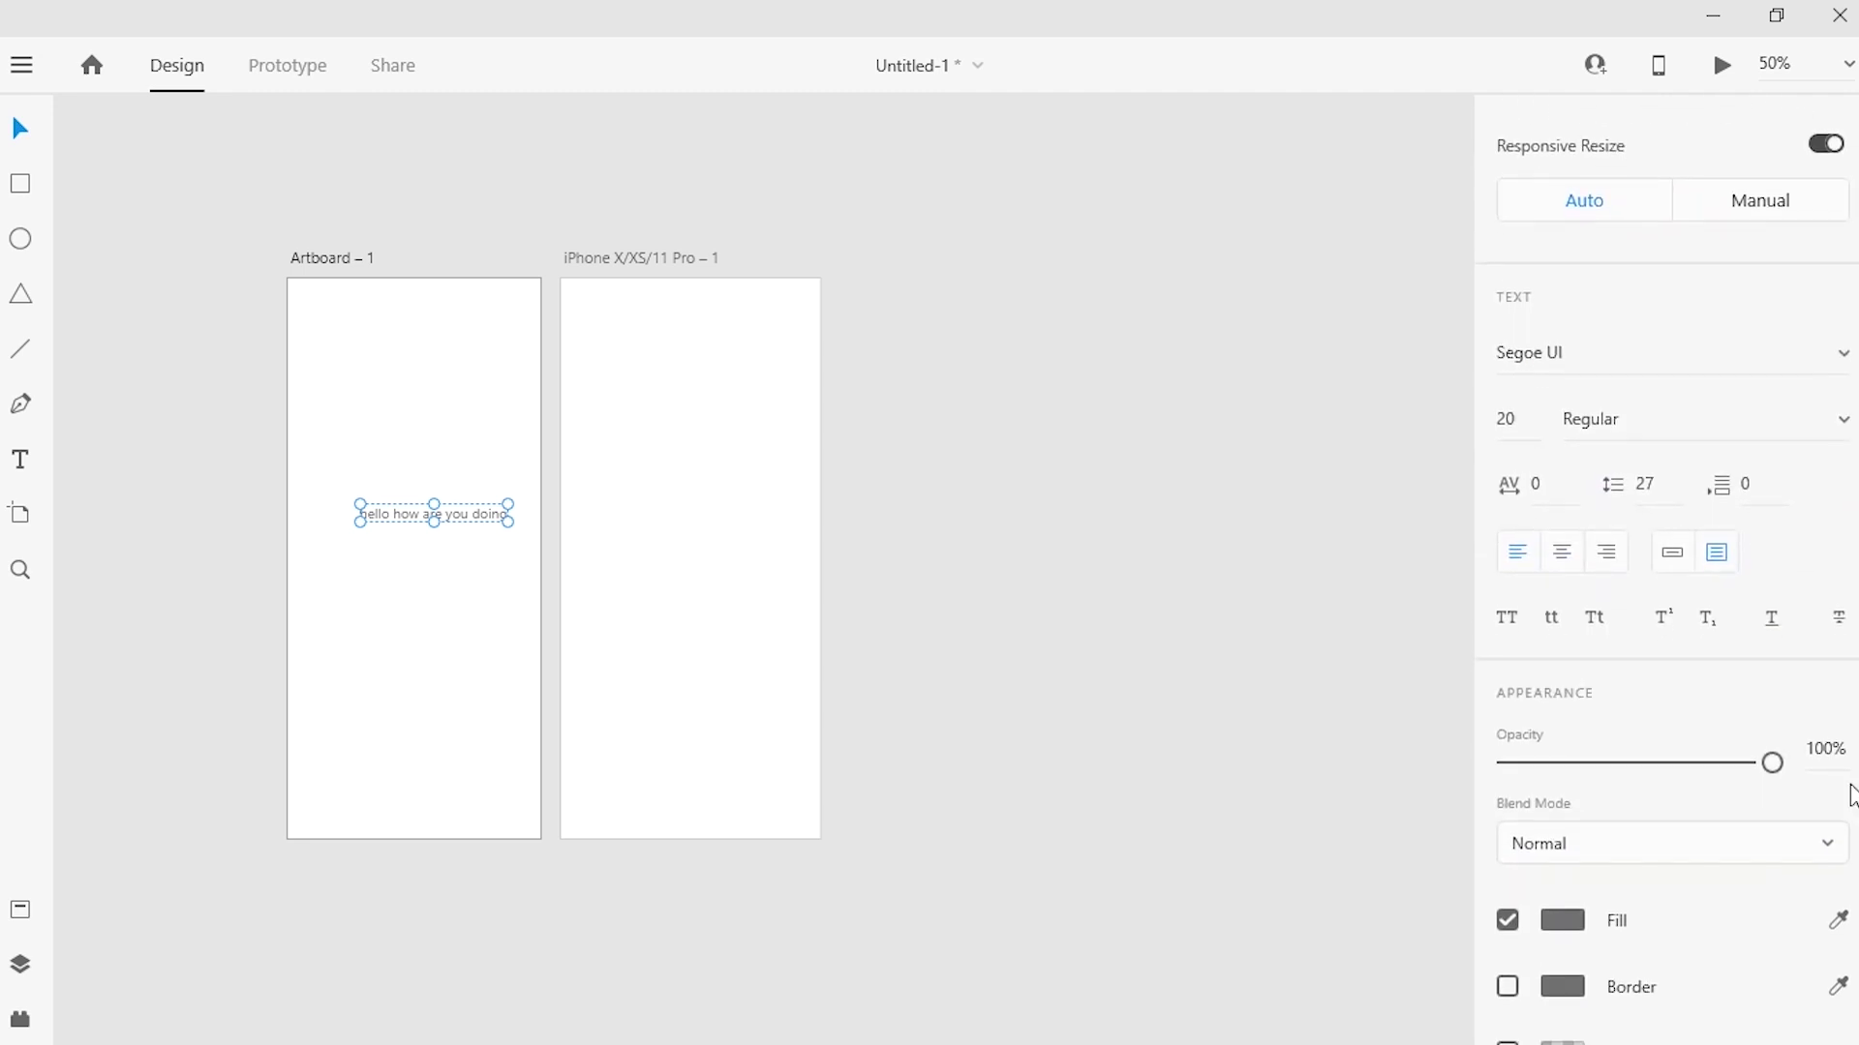
scroll(1702, 575, up, 2)
scroll(1702, 575, down, 2)
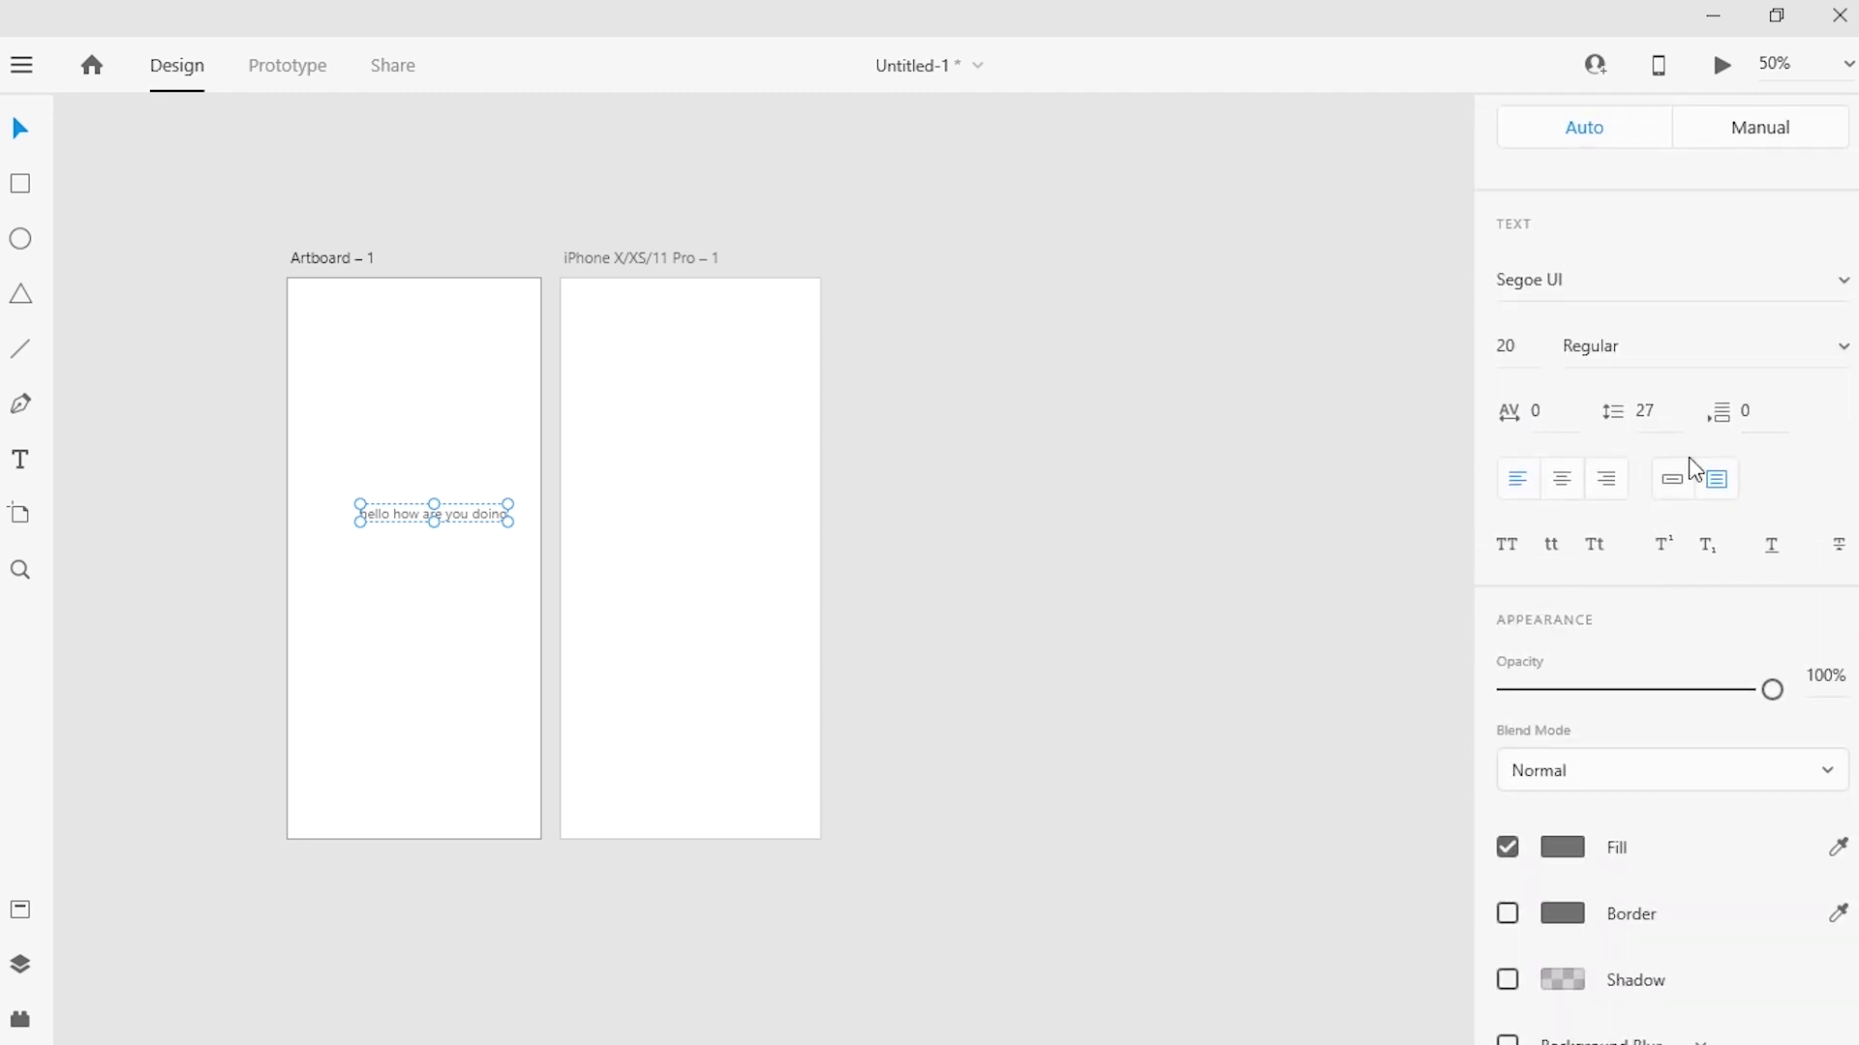
Try the uppercase, lowercase and title case options on the text, switching them off again
click(1512, 545)
click(1512, 544)
click(1538, 545)
click(1595, 545)
click(1597, 548)
Look at the text's blend modes and try its border, shadow and background blur, switching each effect off again
scroll(1738, 726, down, 2)
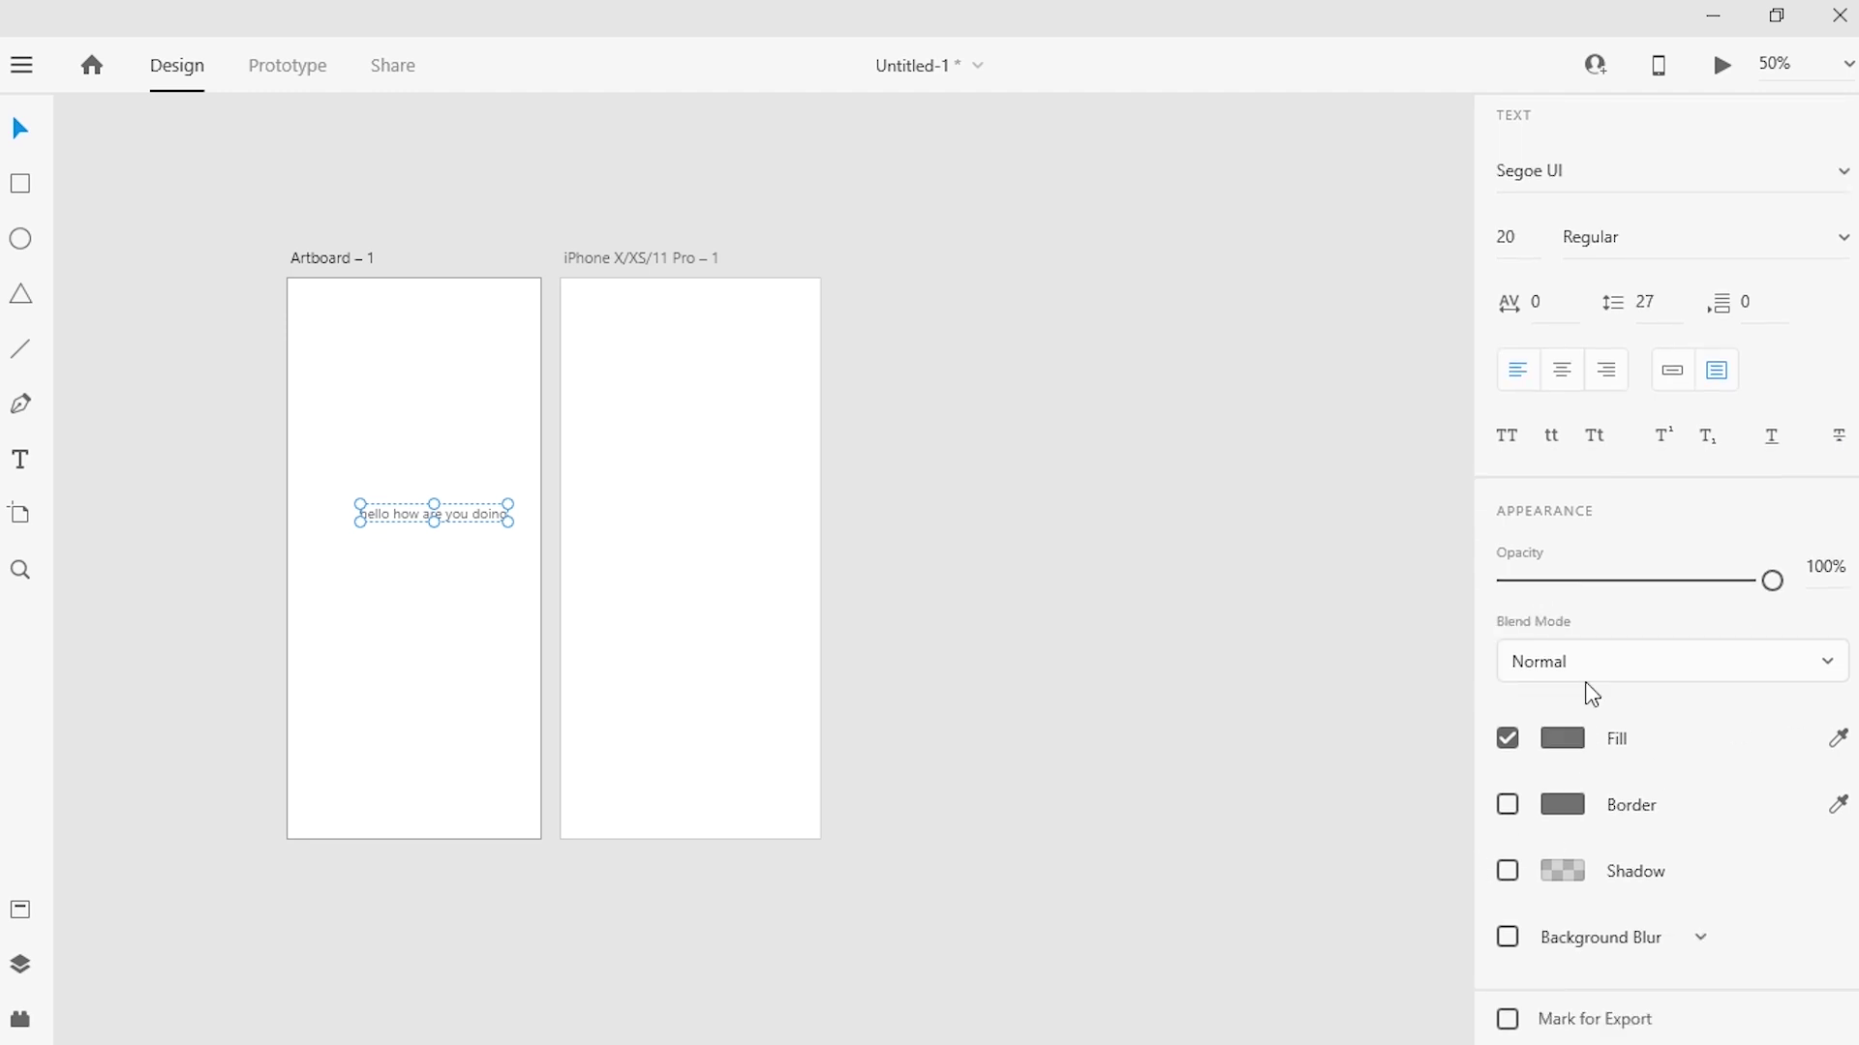
click(1782, 652)
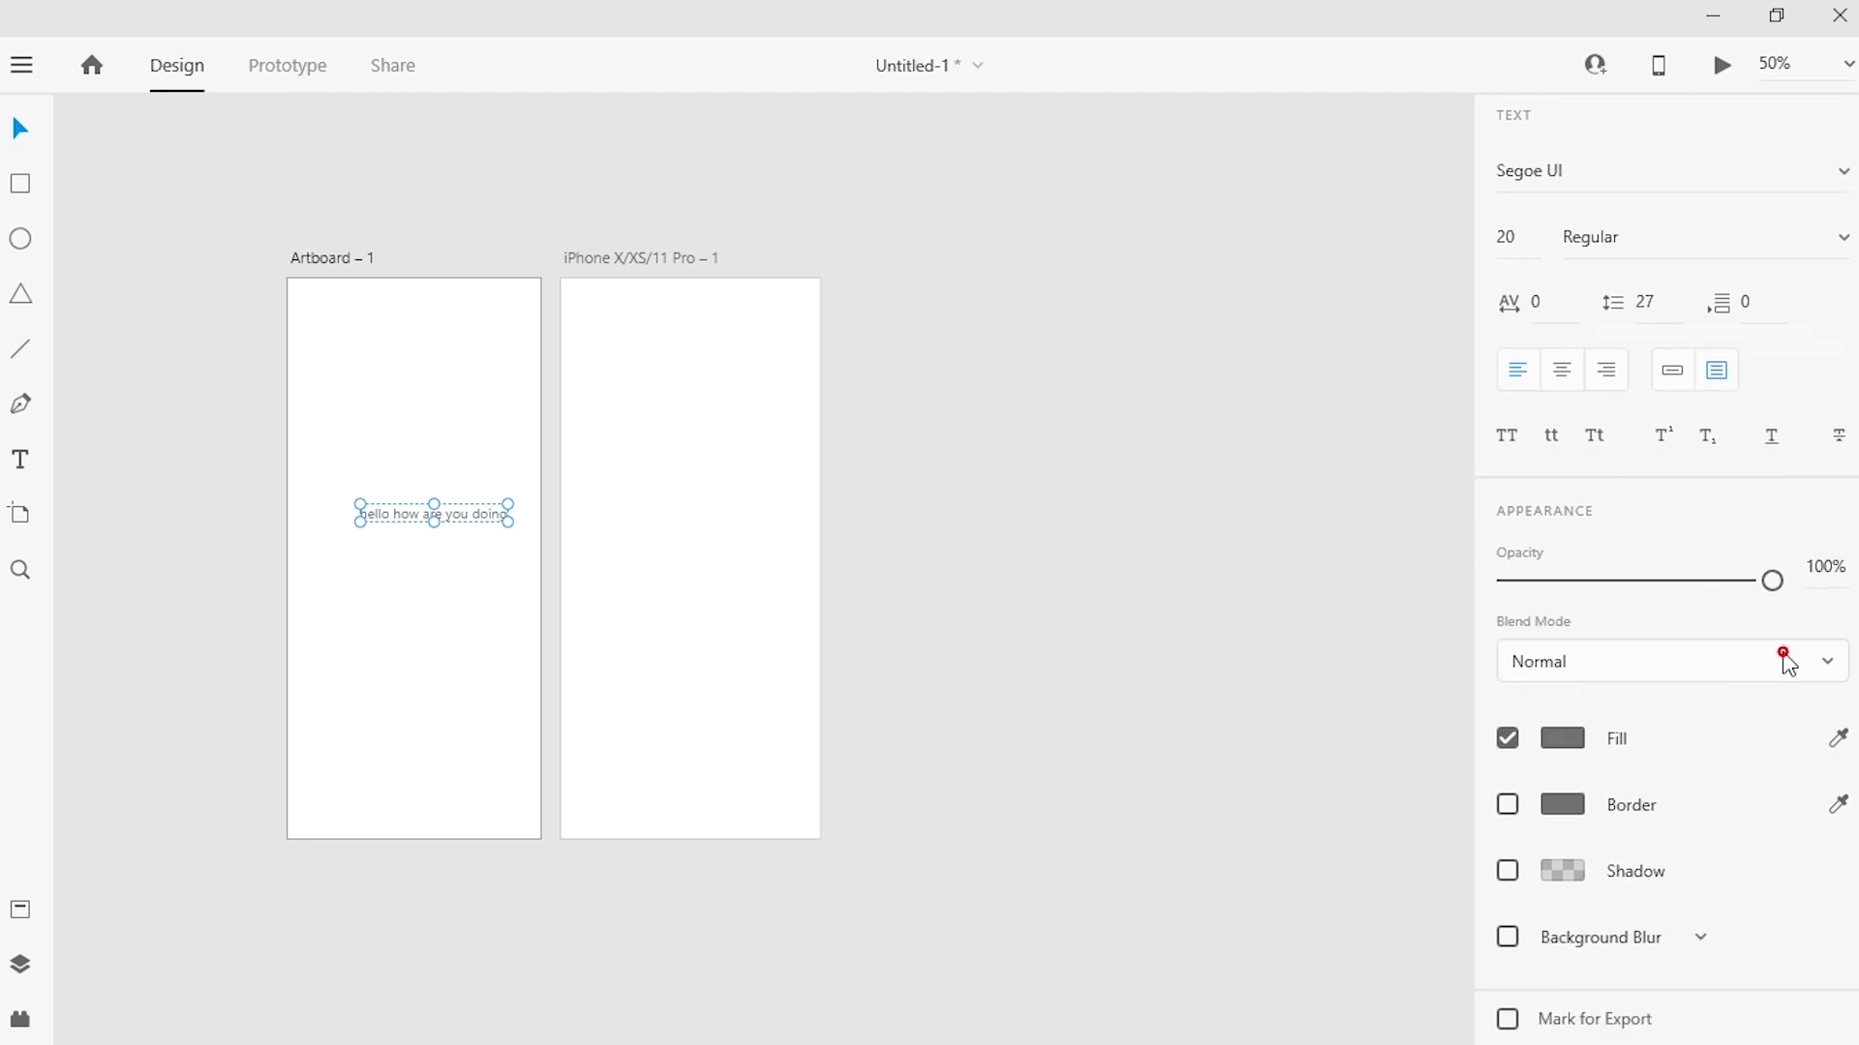
click(1766, 875)
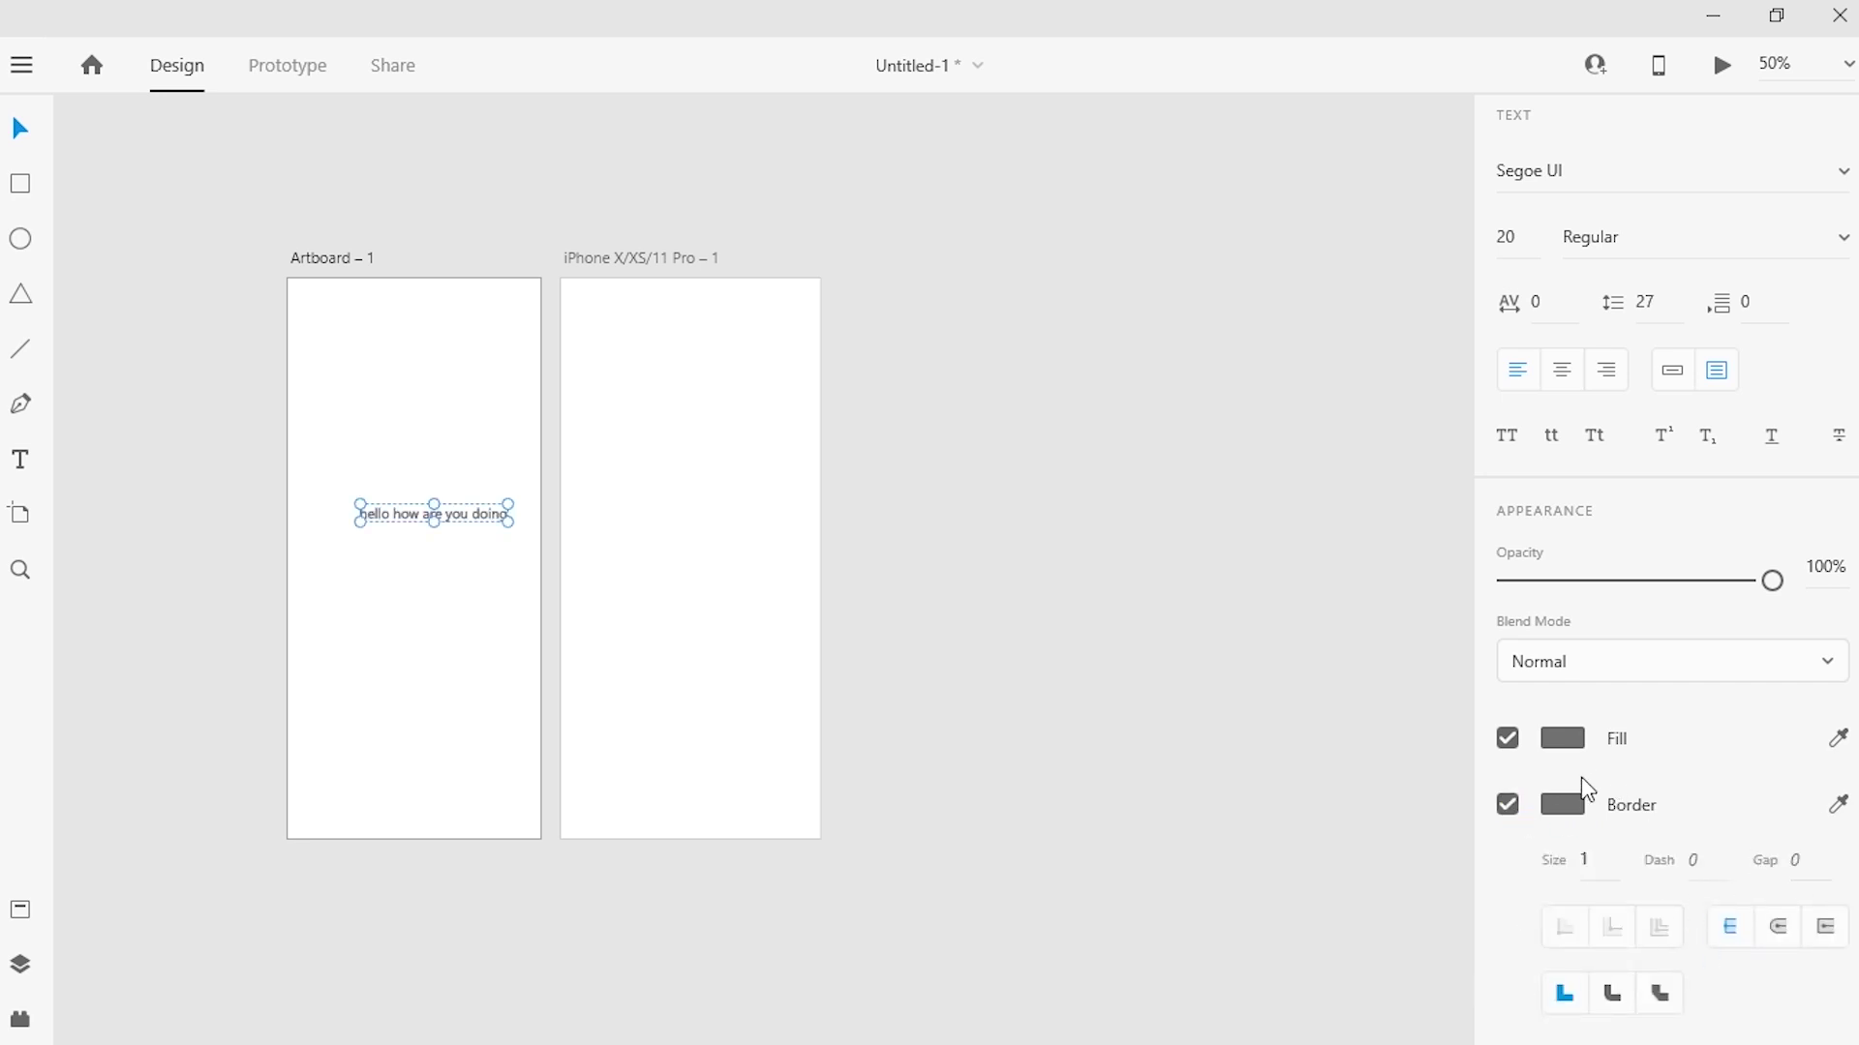
click(1507, 805)
click(1508, 871)
click(1508, 871)
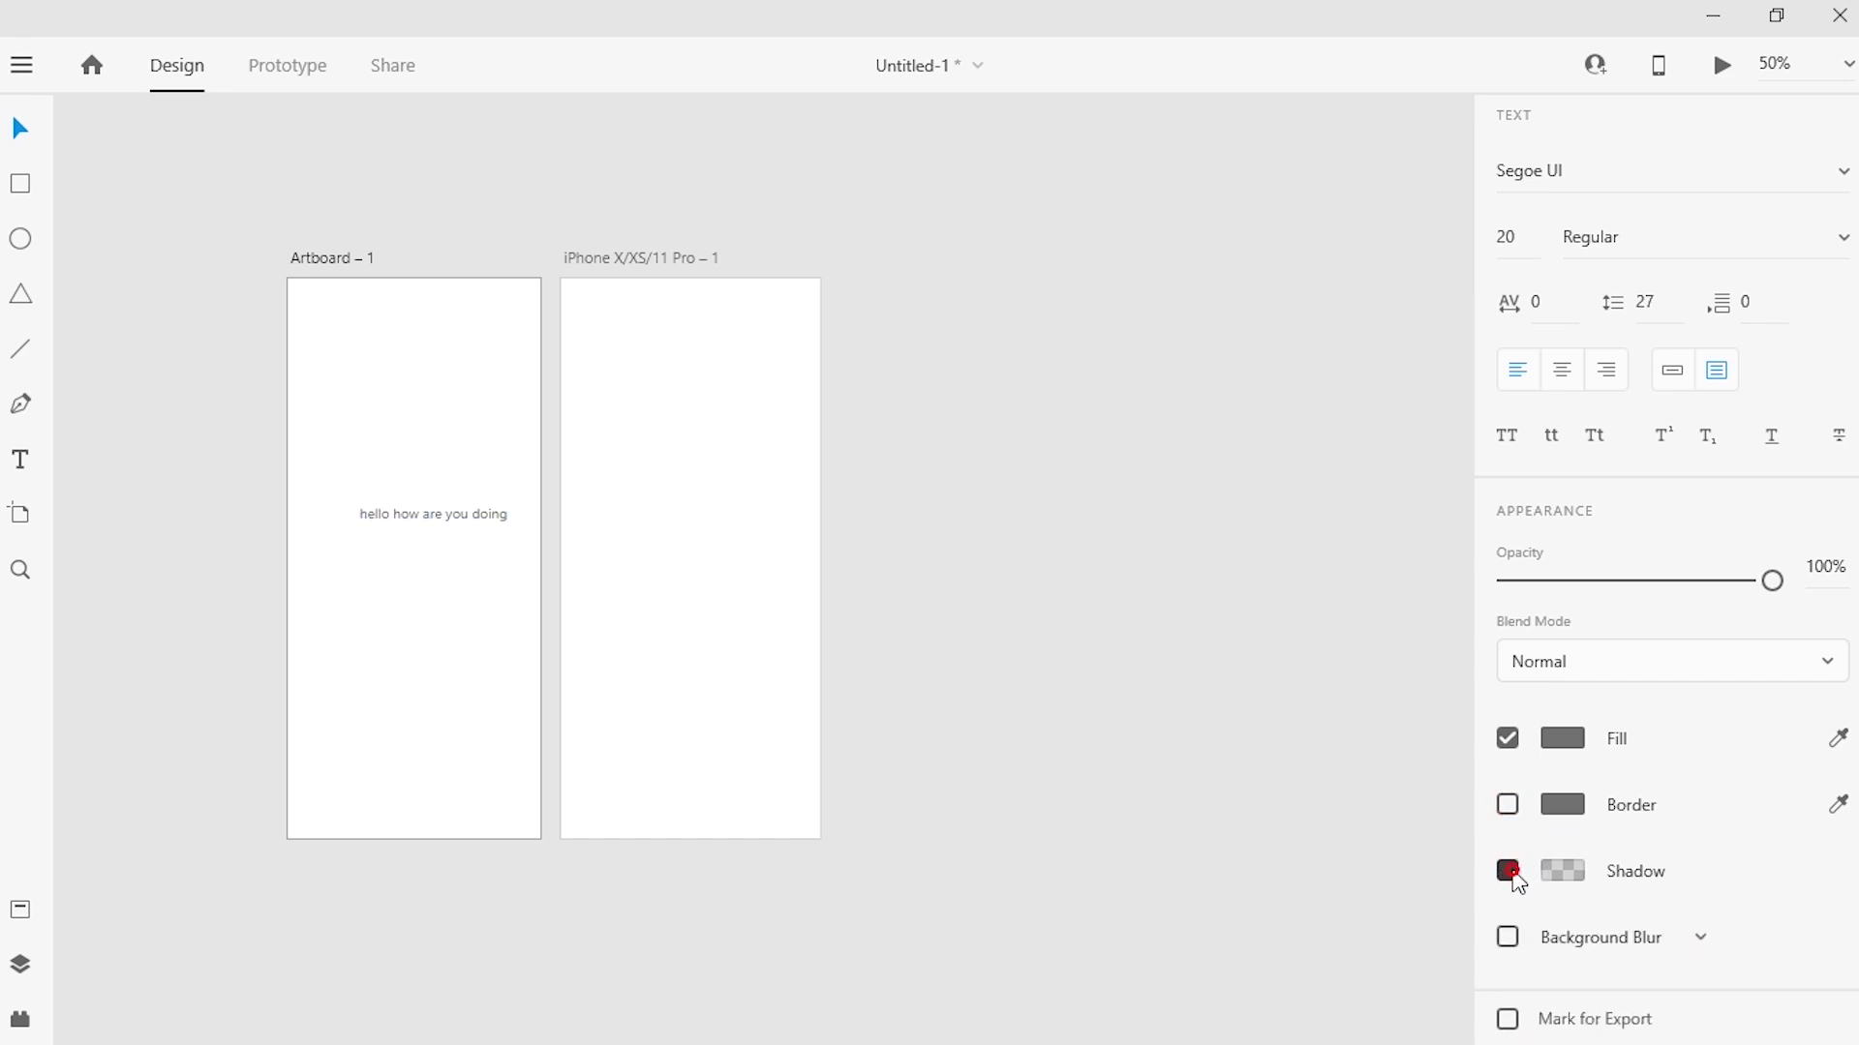
click(1508, 938)
click(1508, 938)
Draw a custom portrait artboard beside the iPhone X/XS/11 Pro artboard, wider than the existing two
click(20, 514)
drag(871, 291, 1268, 630)
drag(1251, 751, 1233, 851)
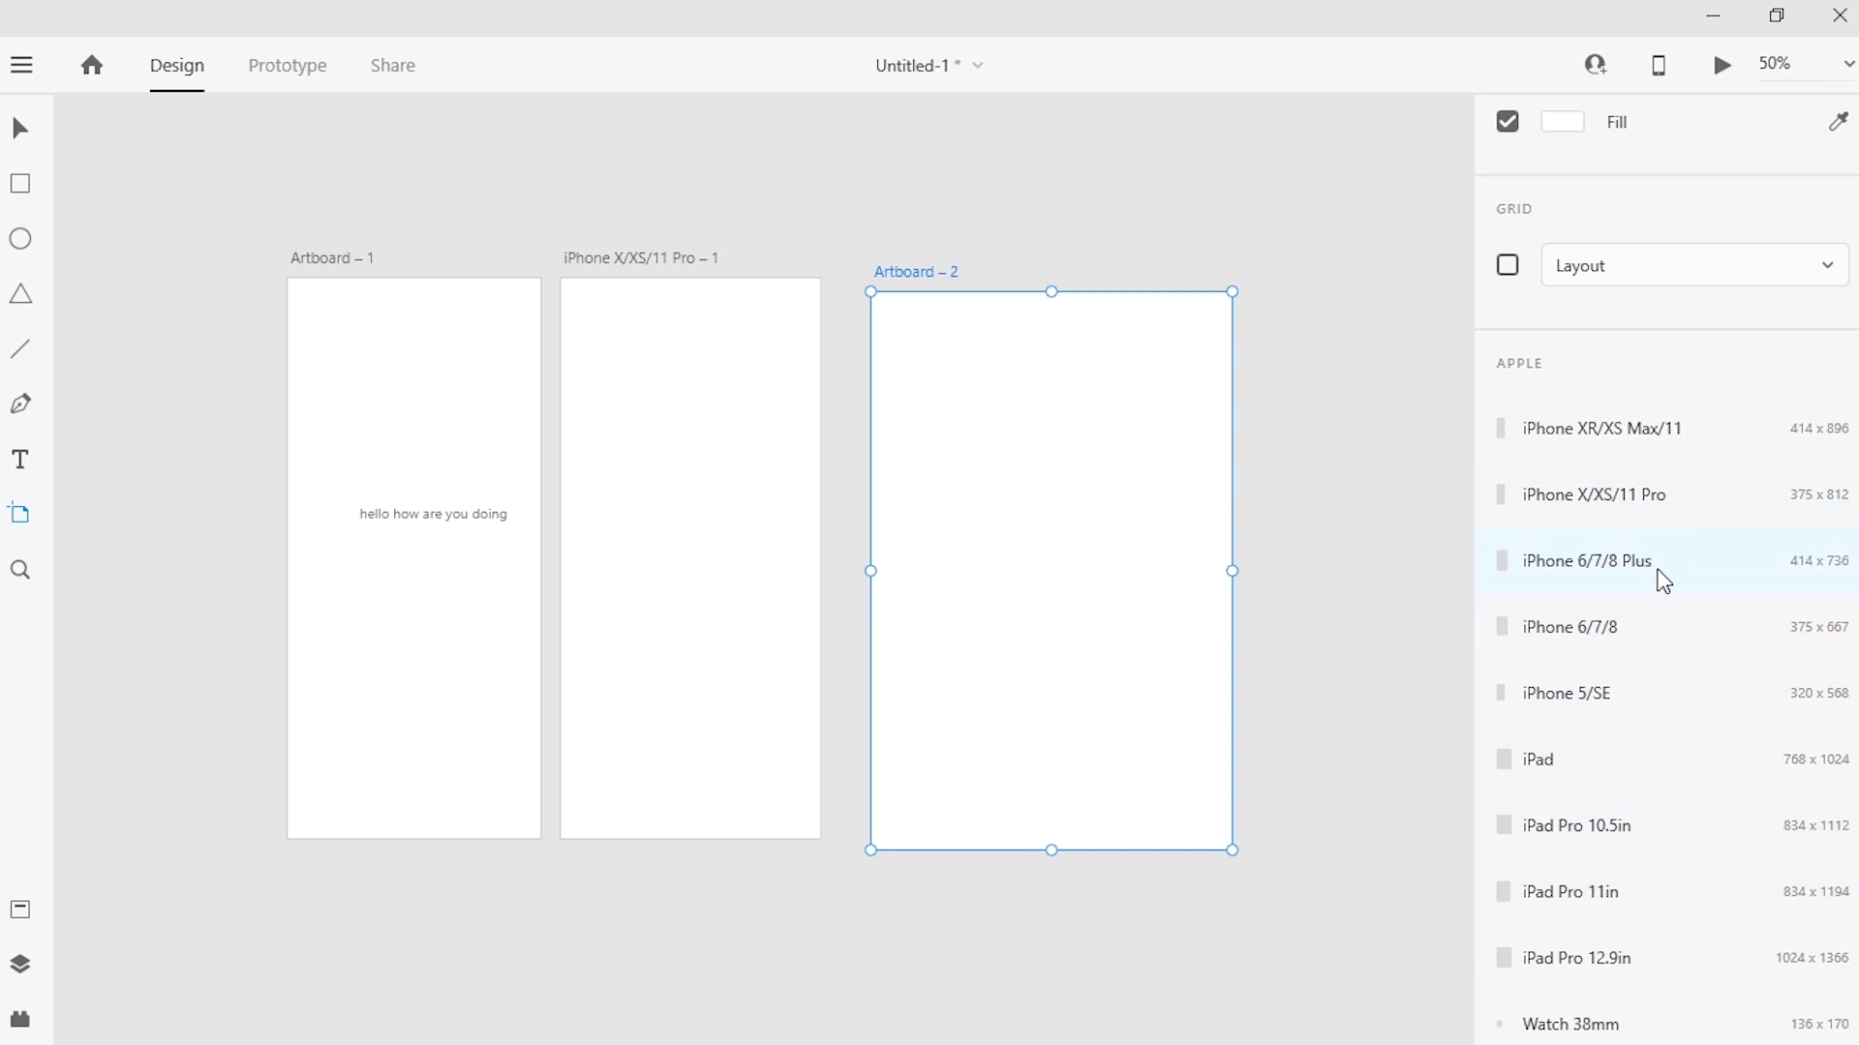
Add an iPhone 6/7/8 Plus preset artboard and draw a custom one about 396 by 788 beyond it
click(1658, 572)
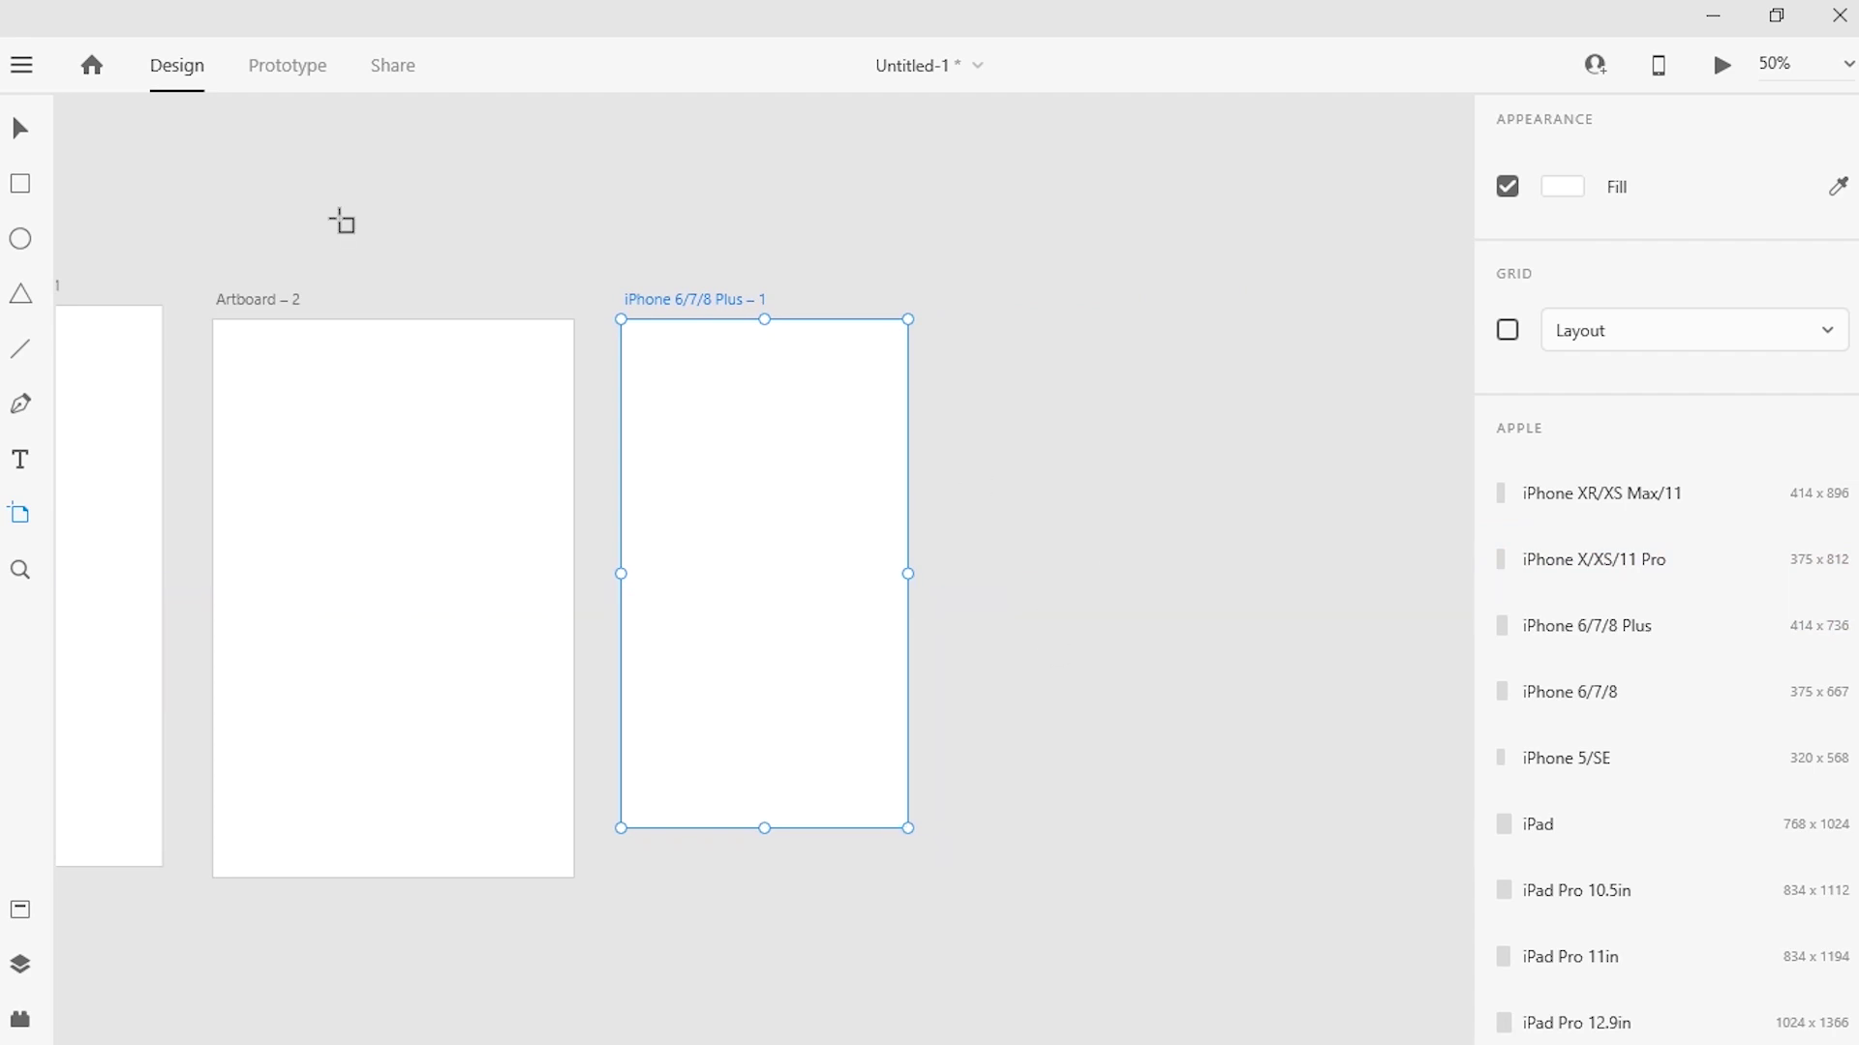
click(20, 129)
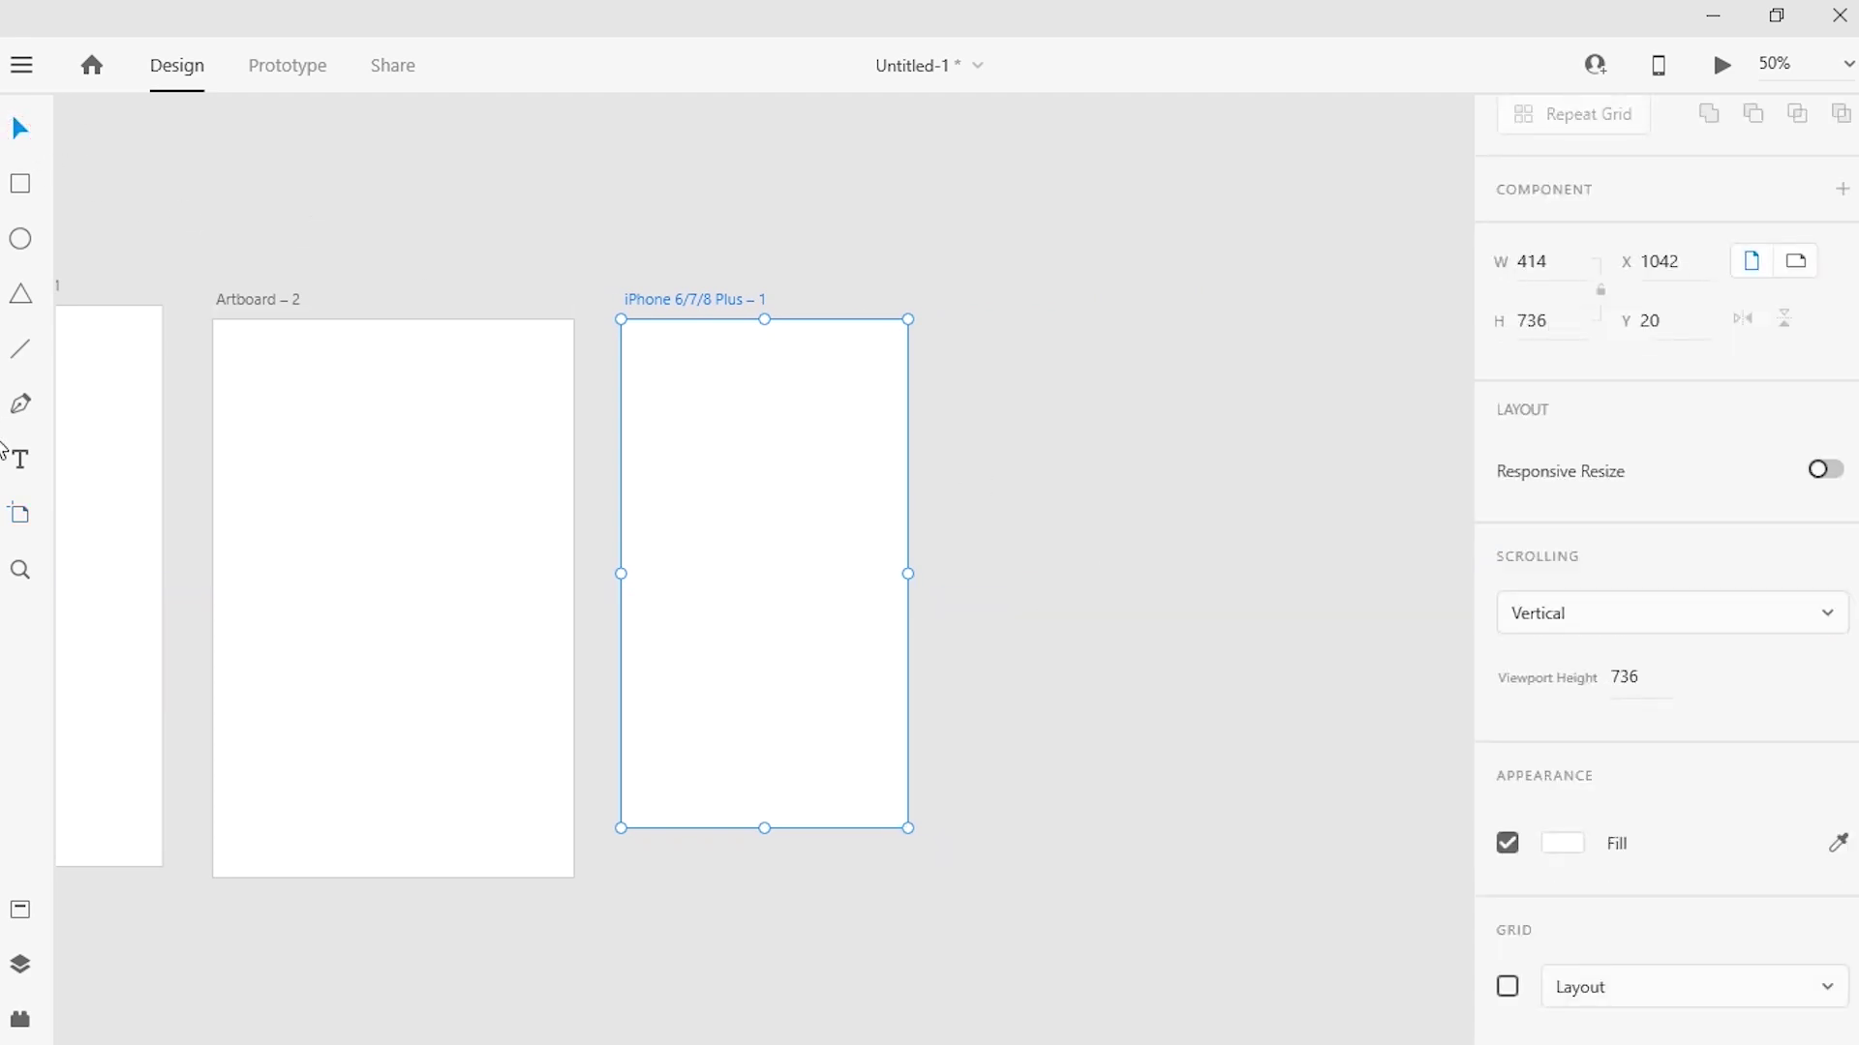
click(20, 514)
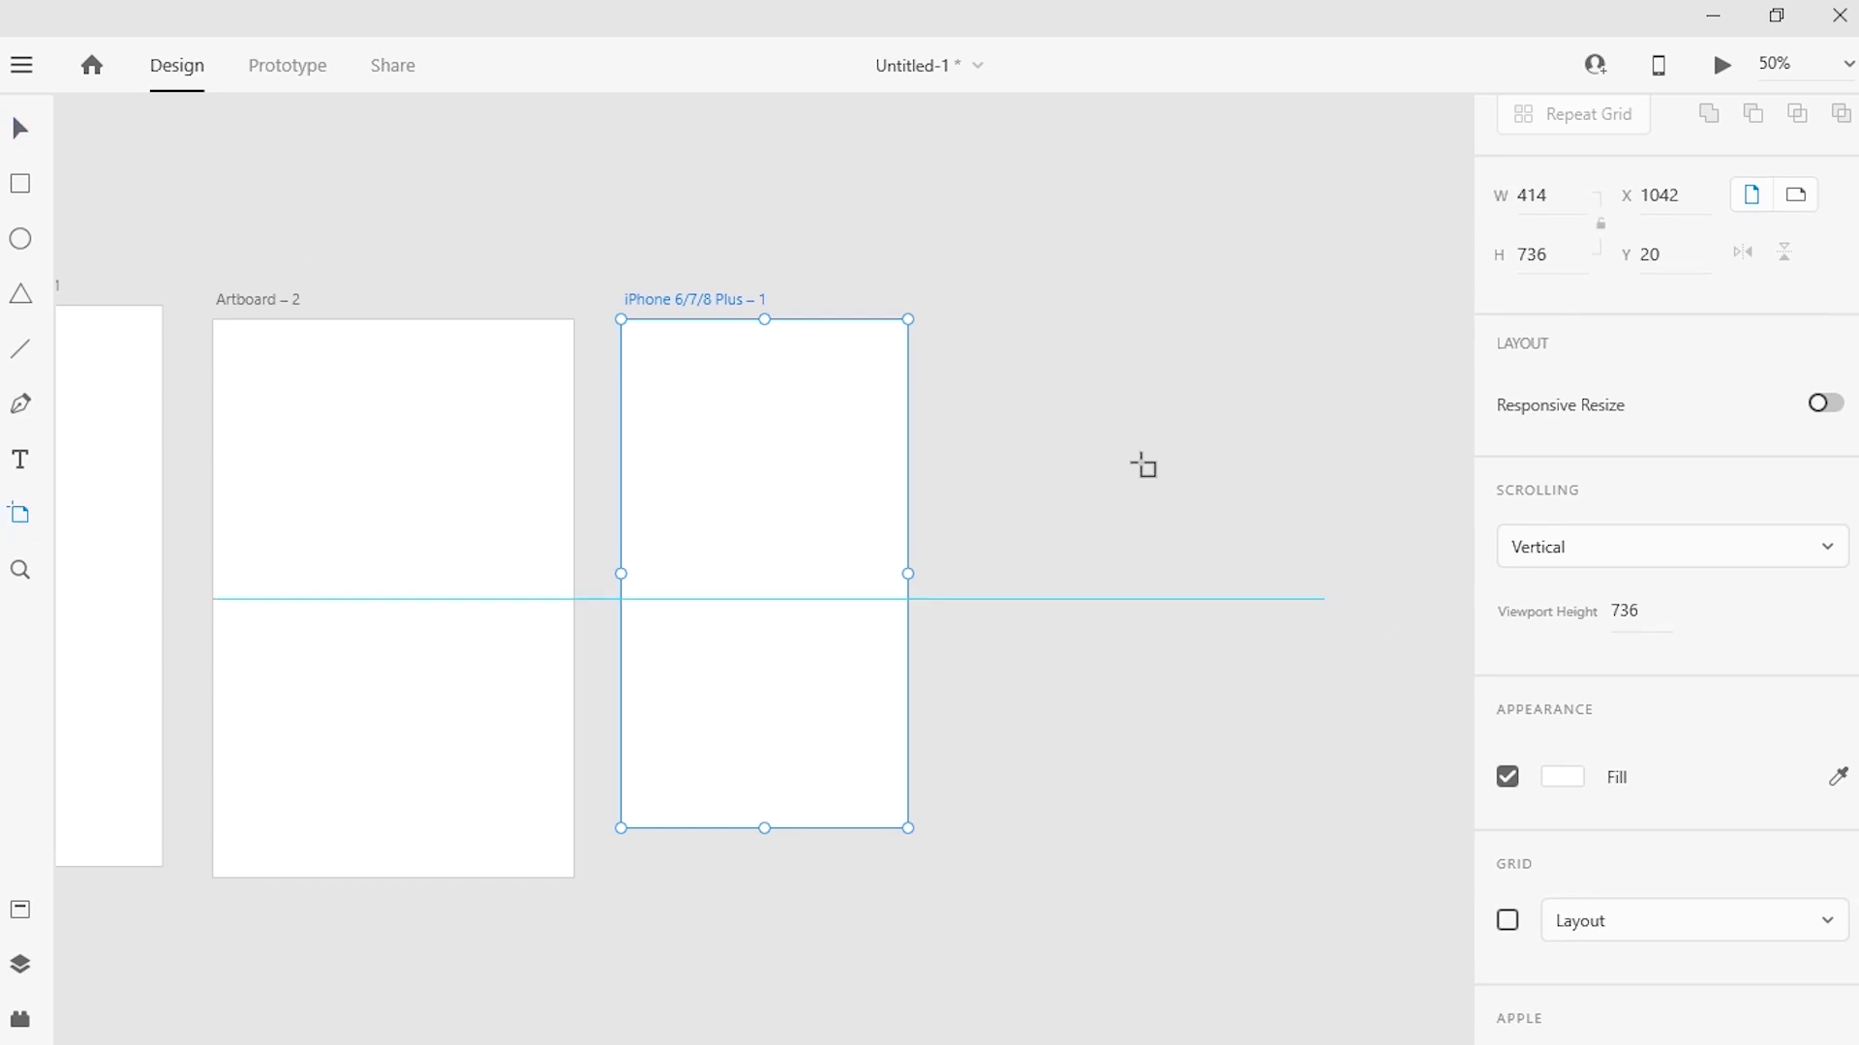
drag(1034, 314, 1390, 877)
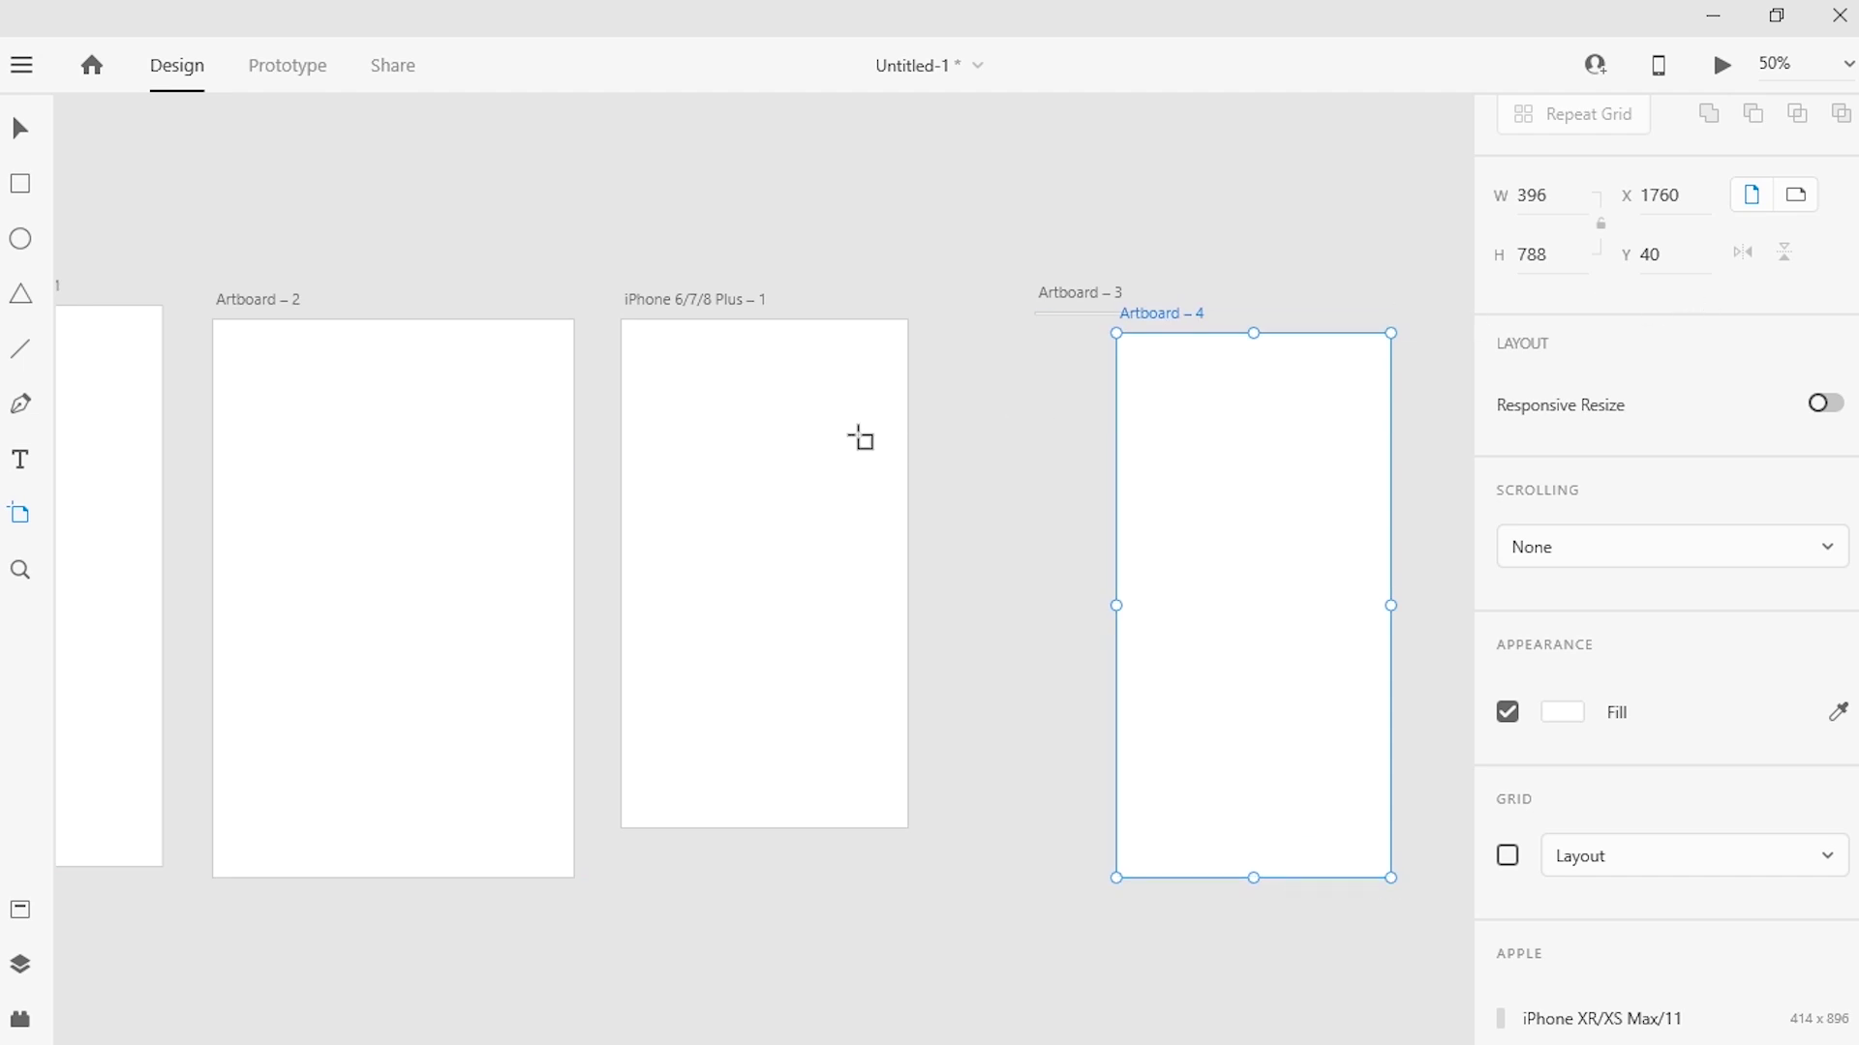
Delete the iPhone 6/7/8 Plus artboard along with Artboard – 3 and Artboard – 4
click(22, 129)
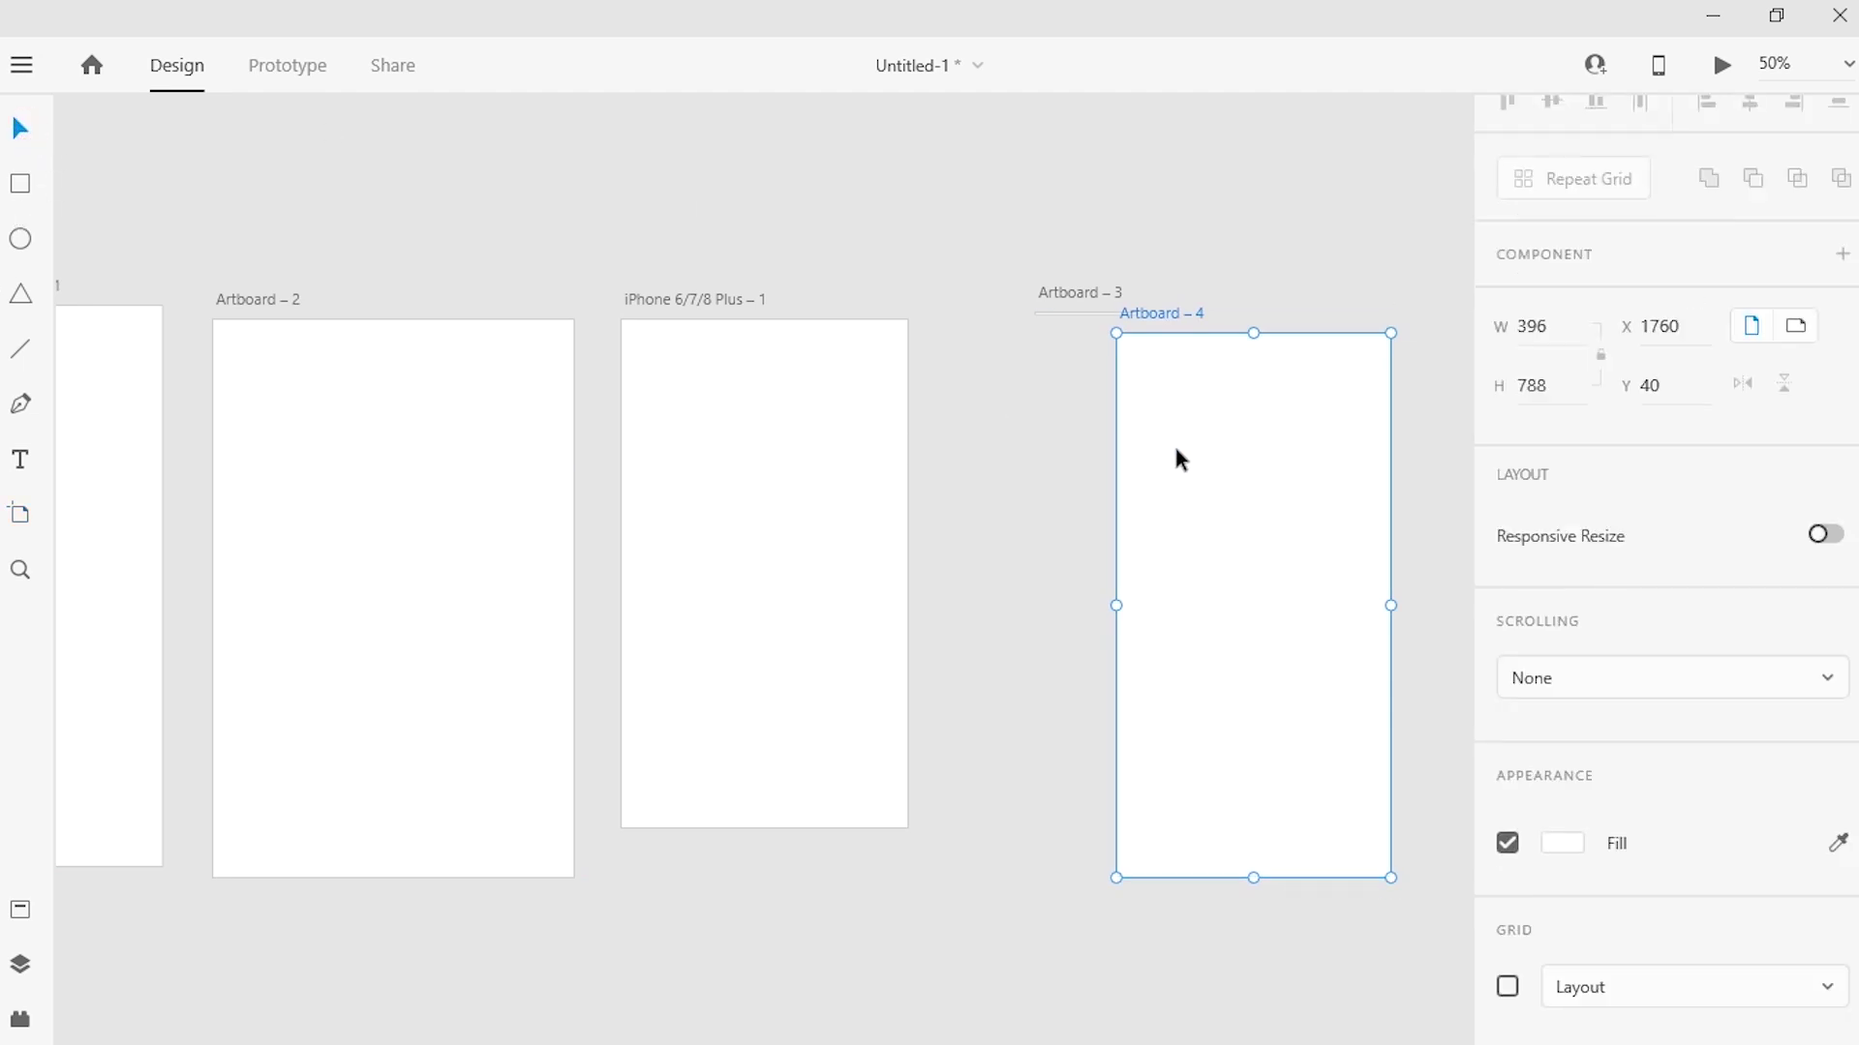
key(Delete)
click(653, 396)
key(Delete)
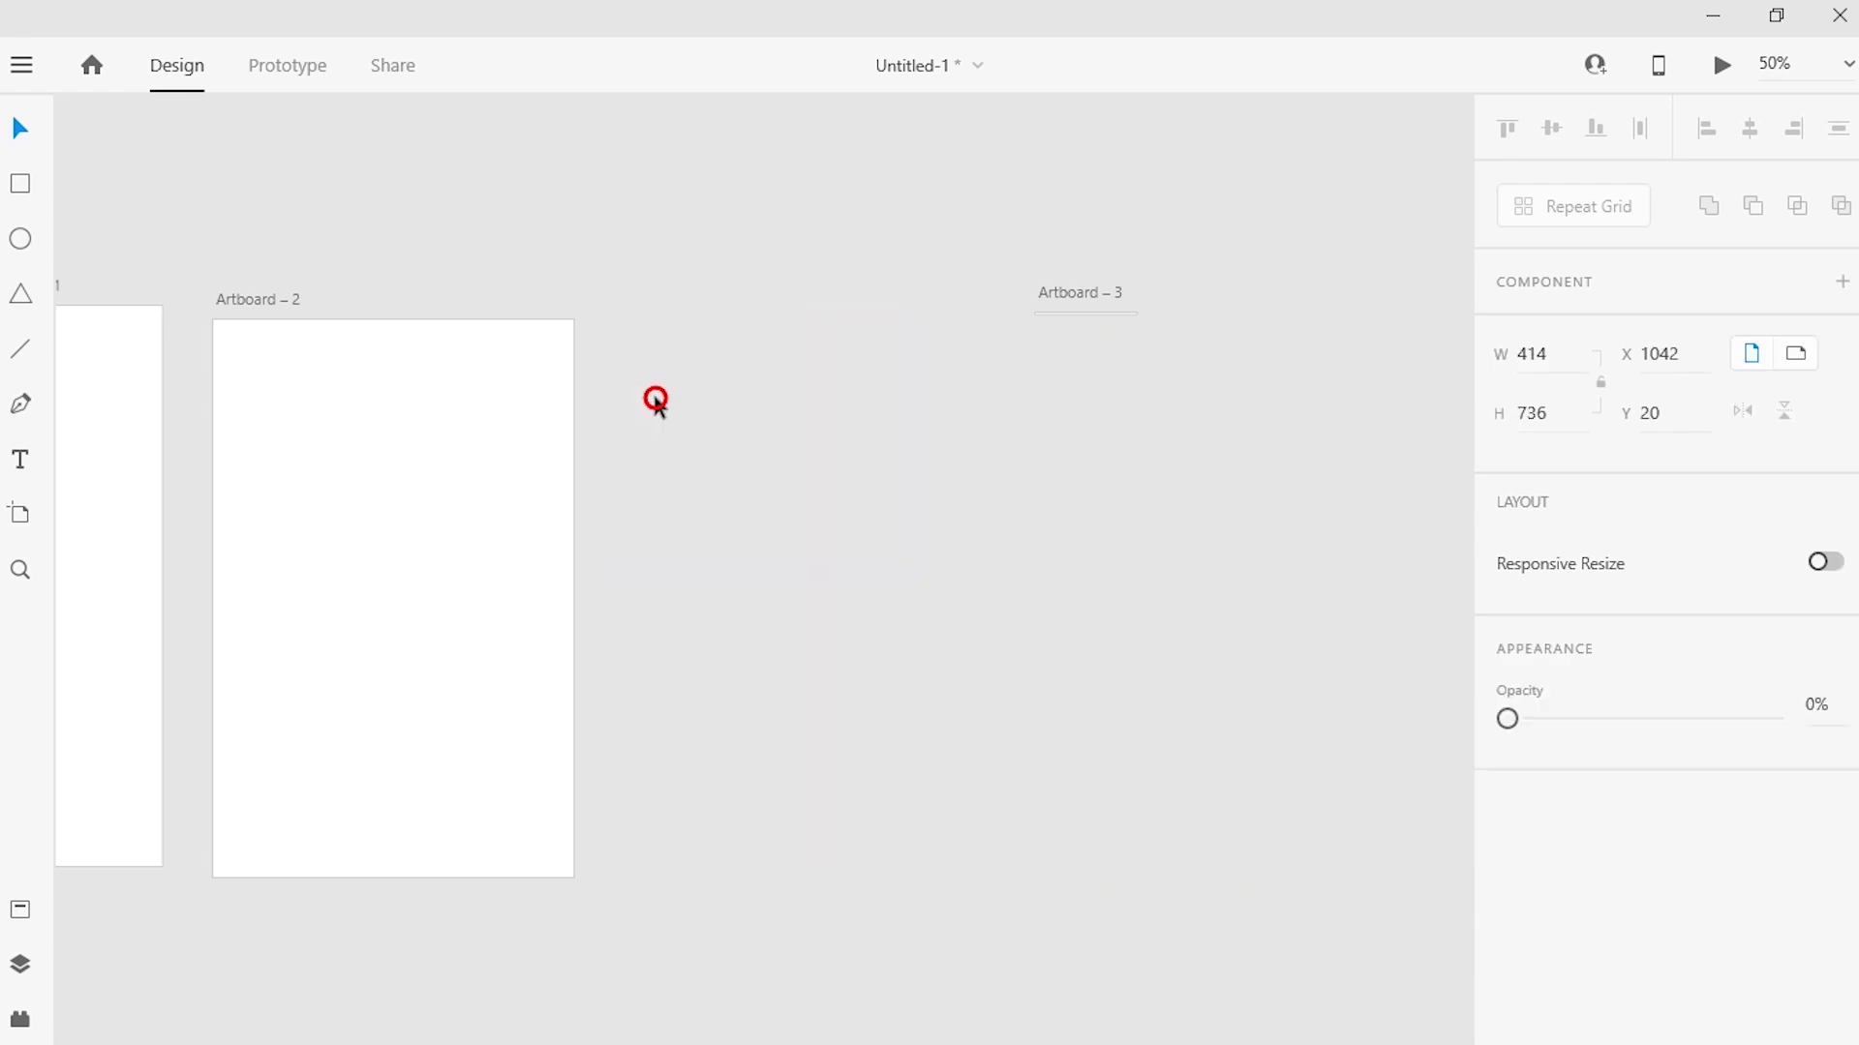
click(1090, 312)
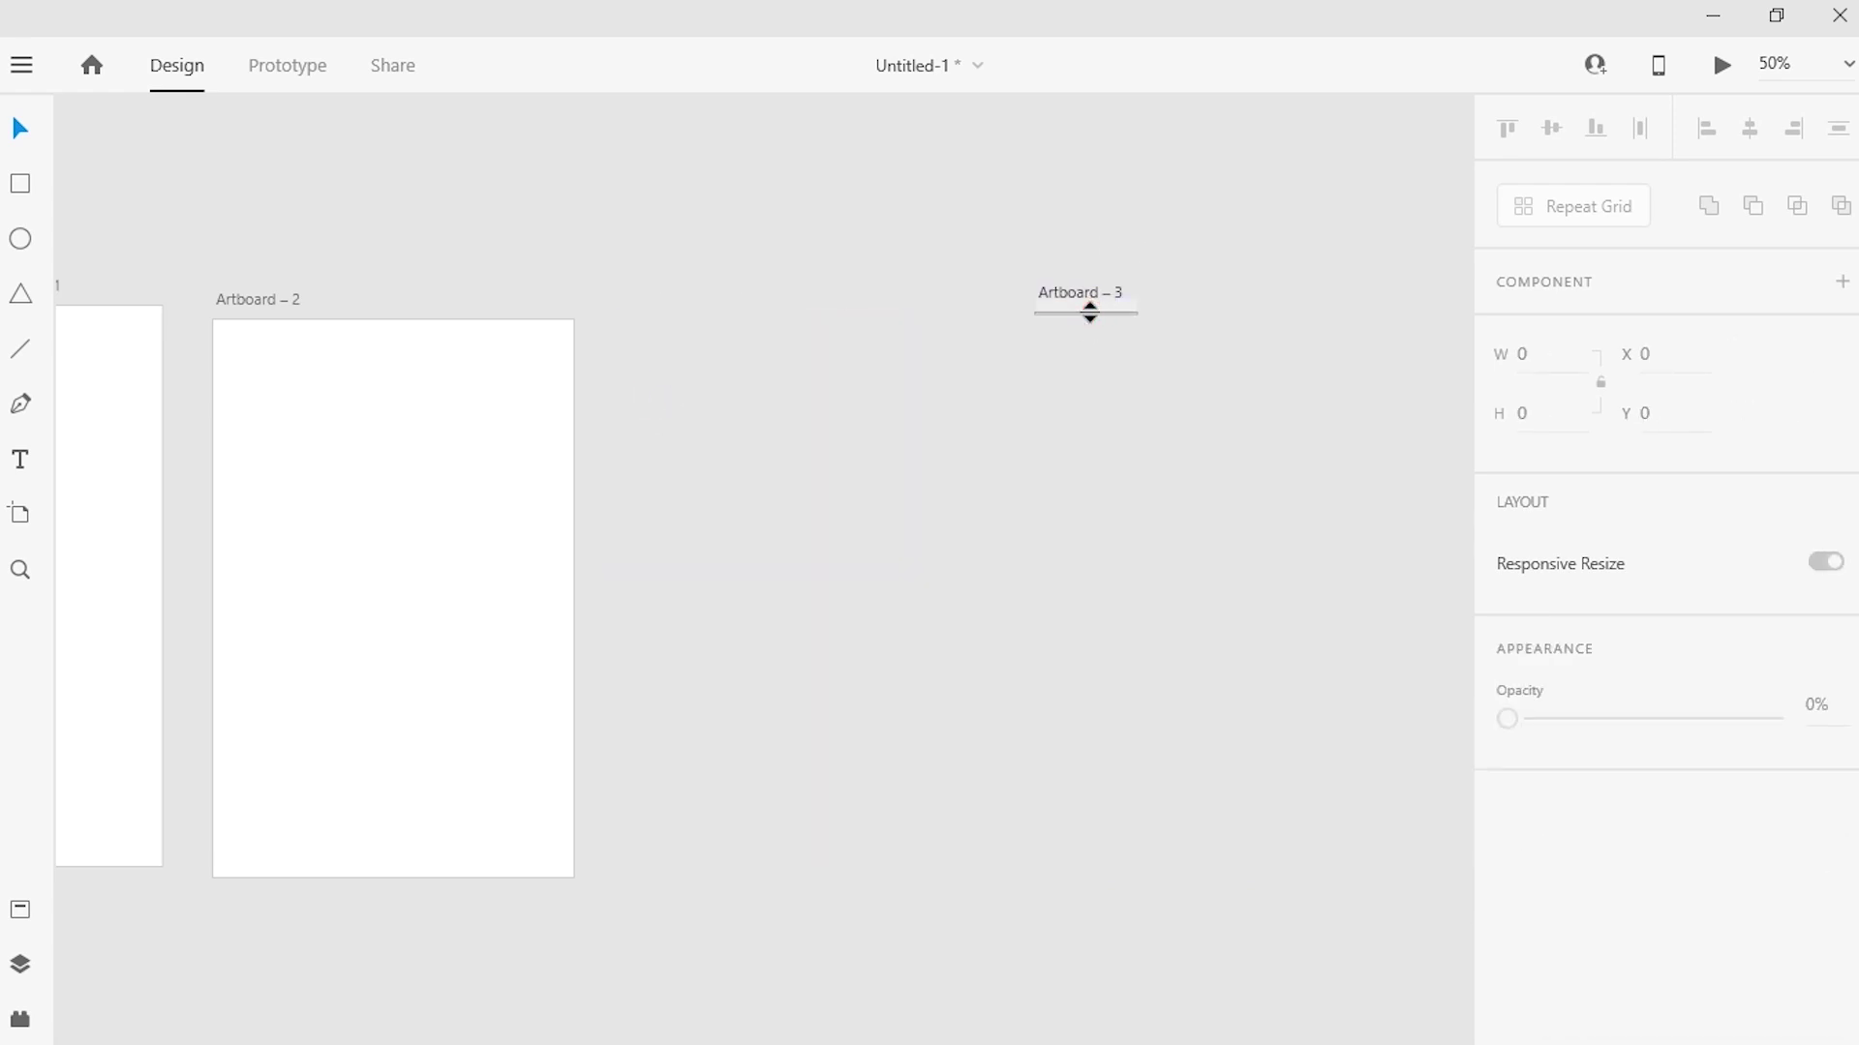
click(1107, 317)
key(Delete)
Add an iPad Pro 12.9in artboard and an iPhone XR/XS Max/11 artboard from the Apple presets
click(22, 516)
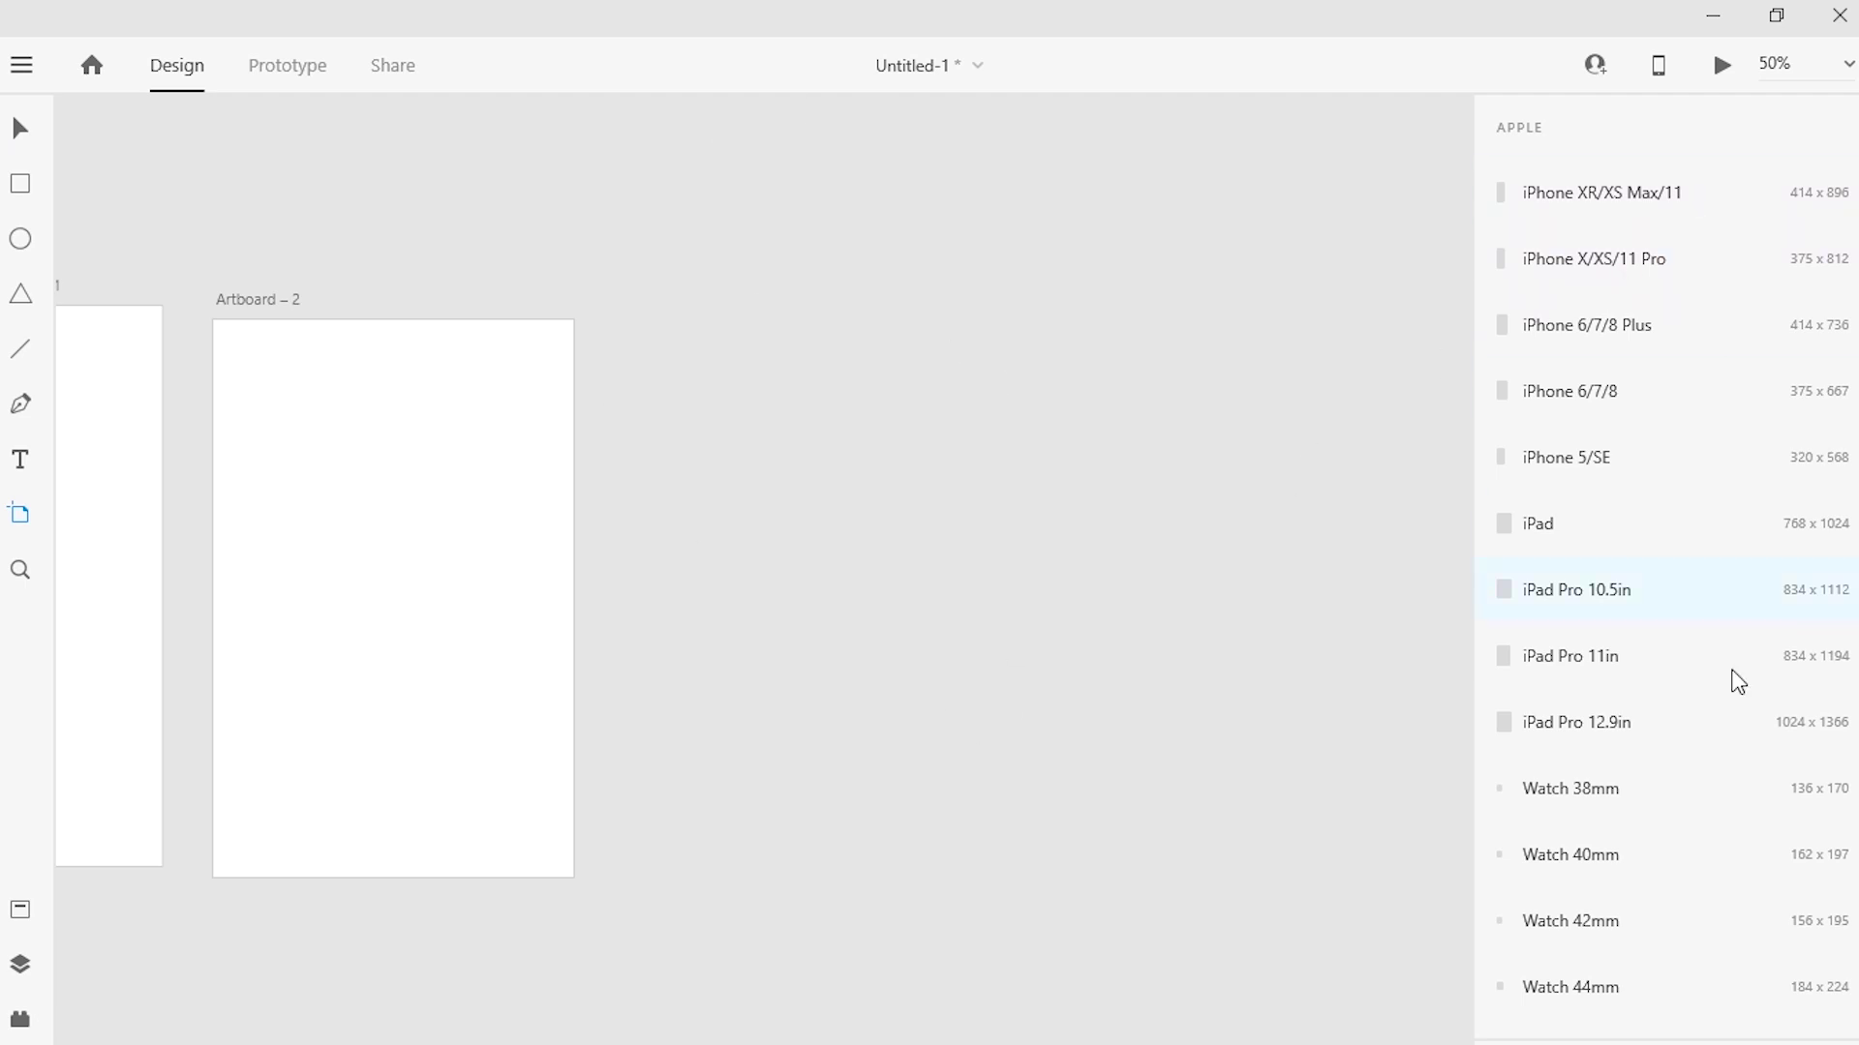
click(1678, 733)
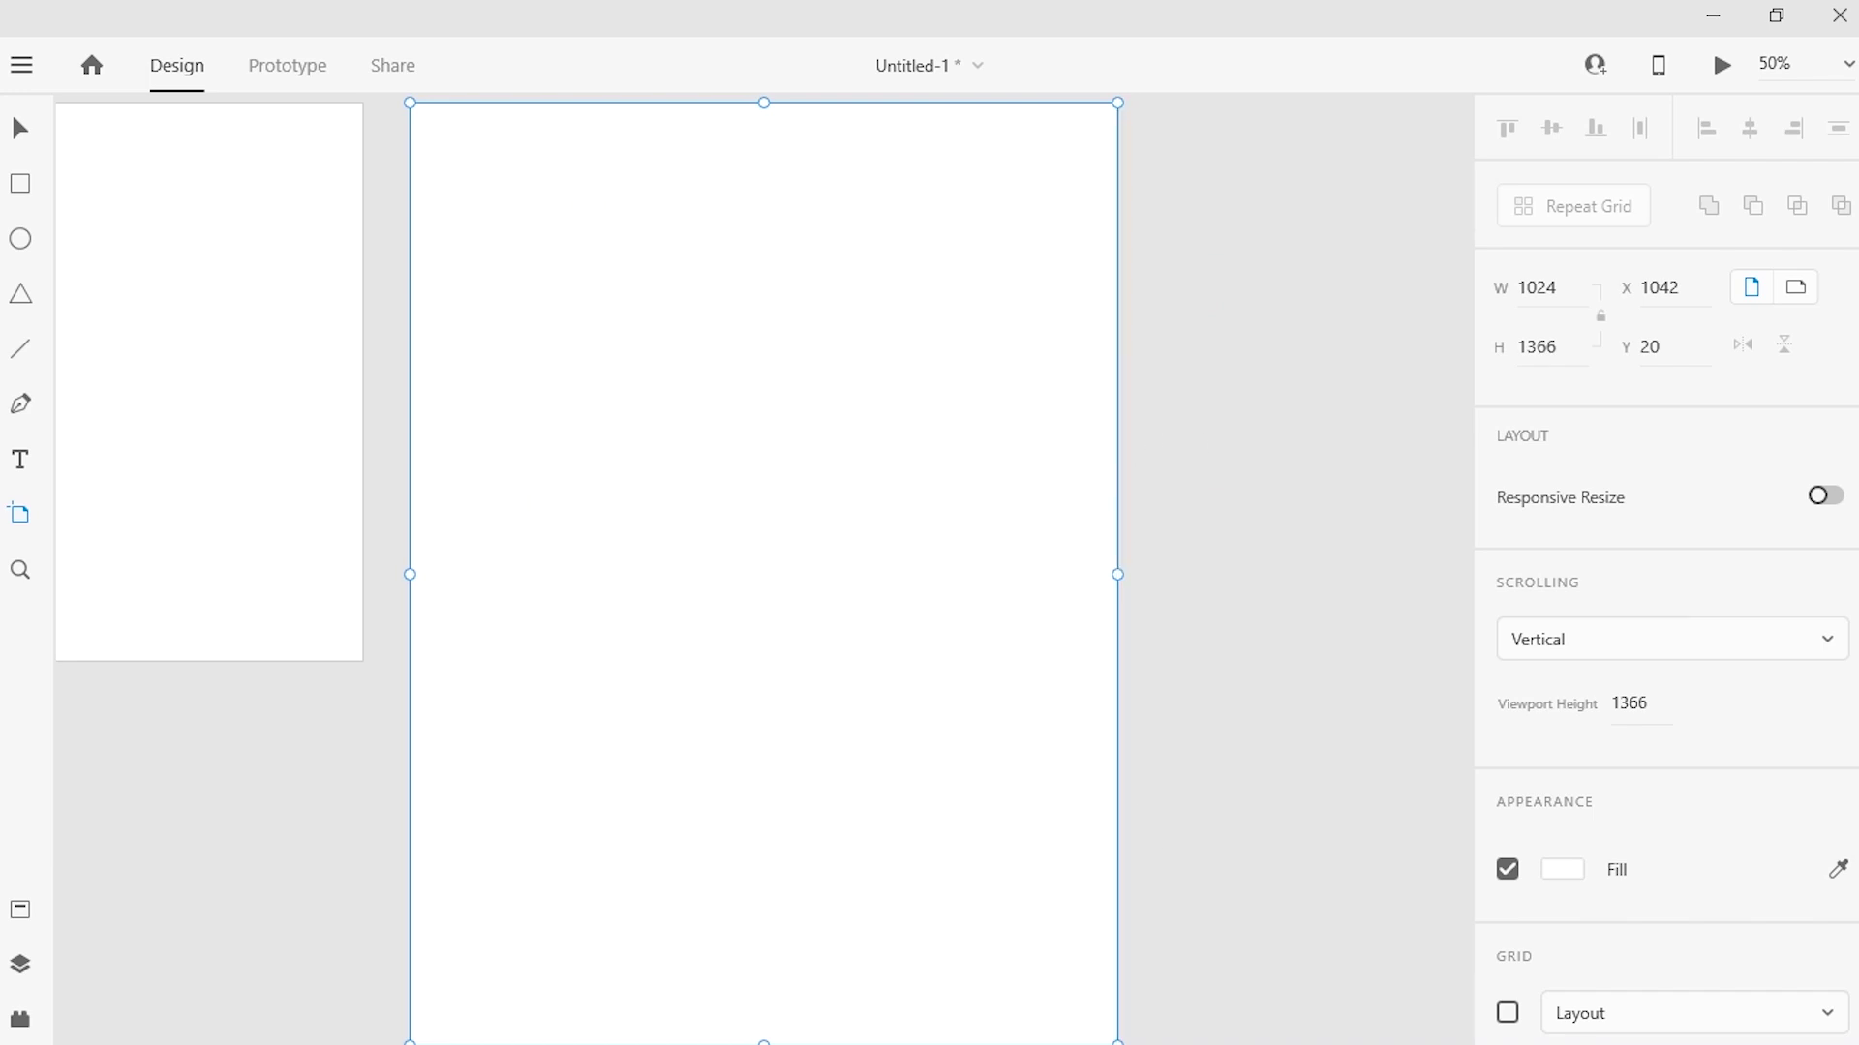
scroll(1665, 581, down, 15)
scroll(1665, 580, up, 10)
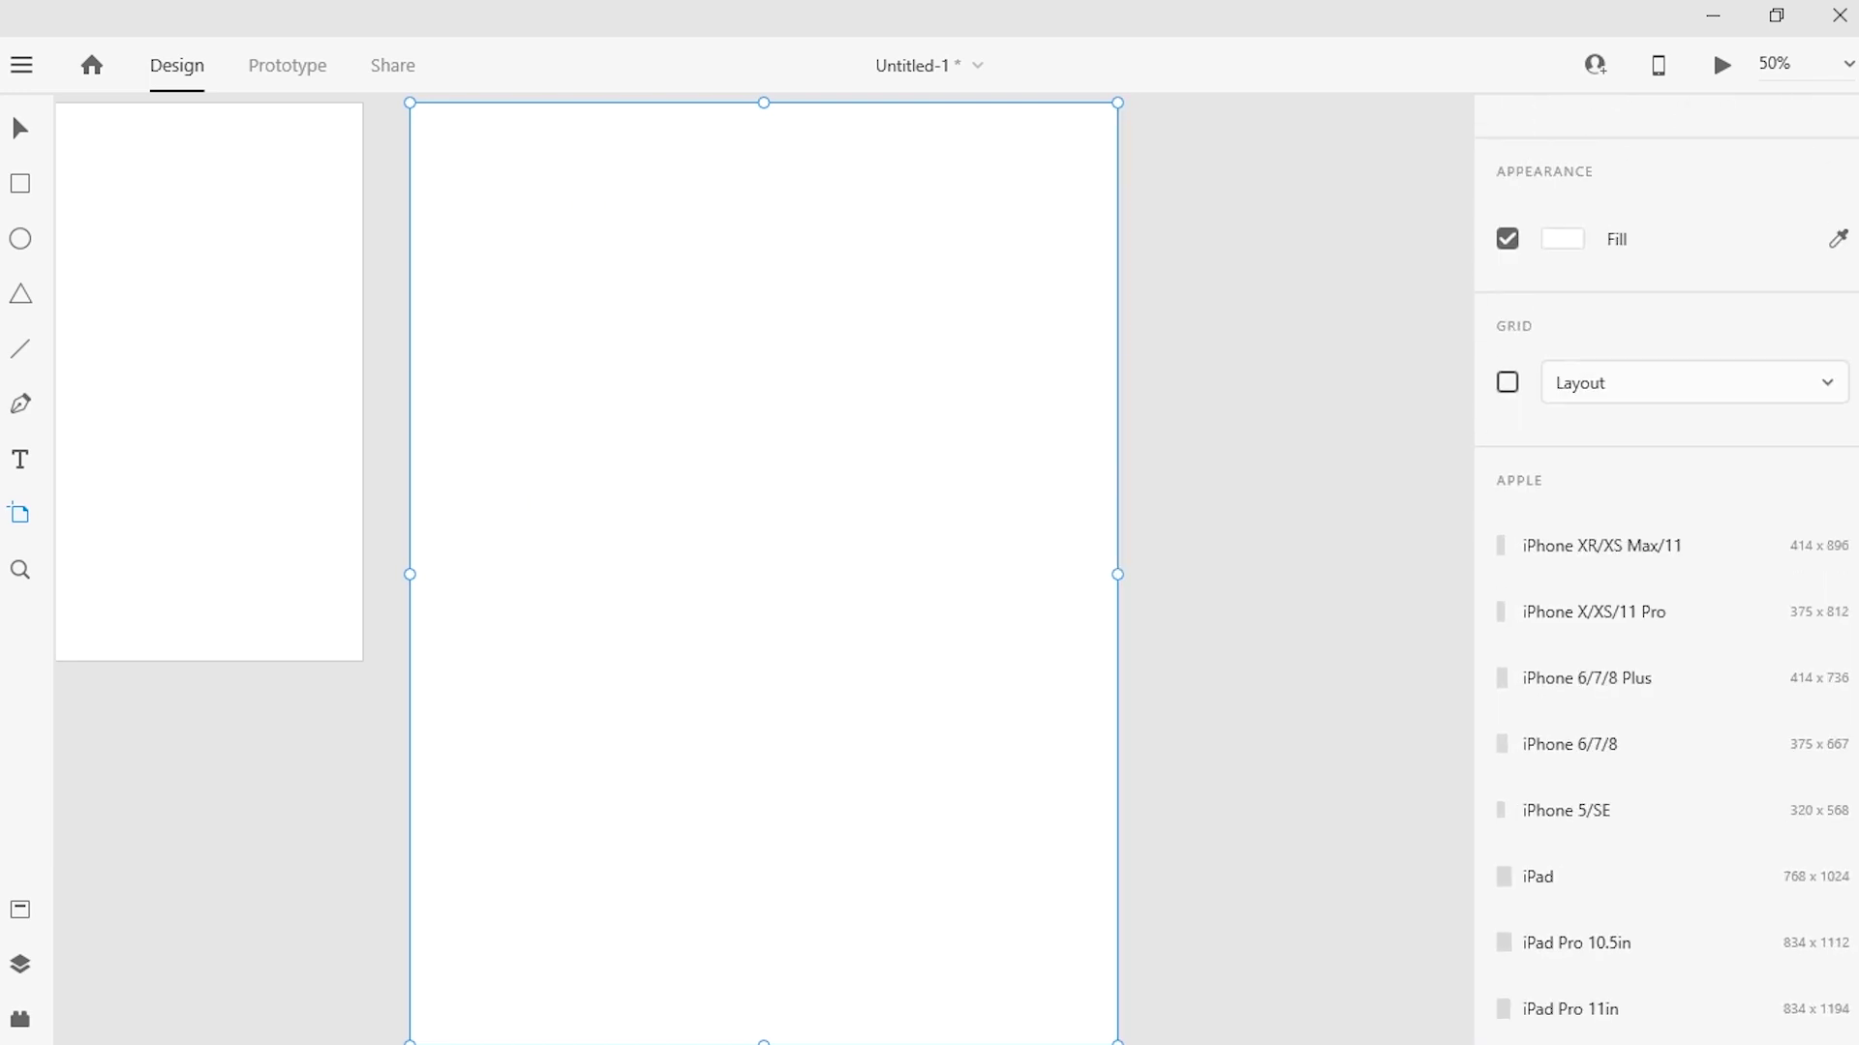
scroll(1694, 523, down, 1)
click(1694, 519)
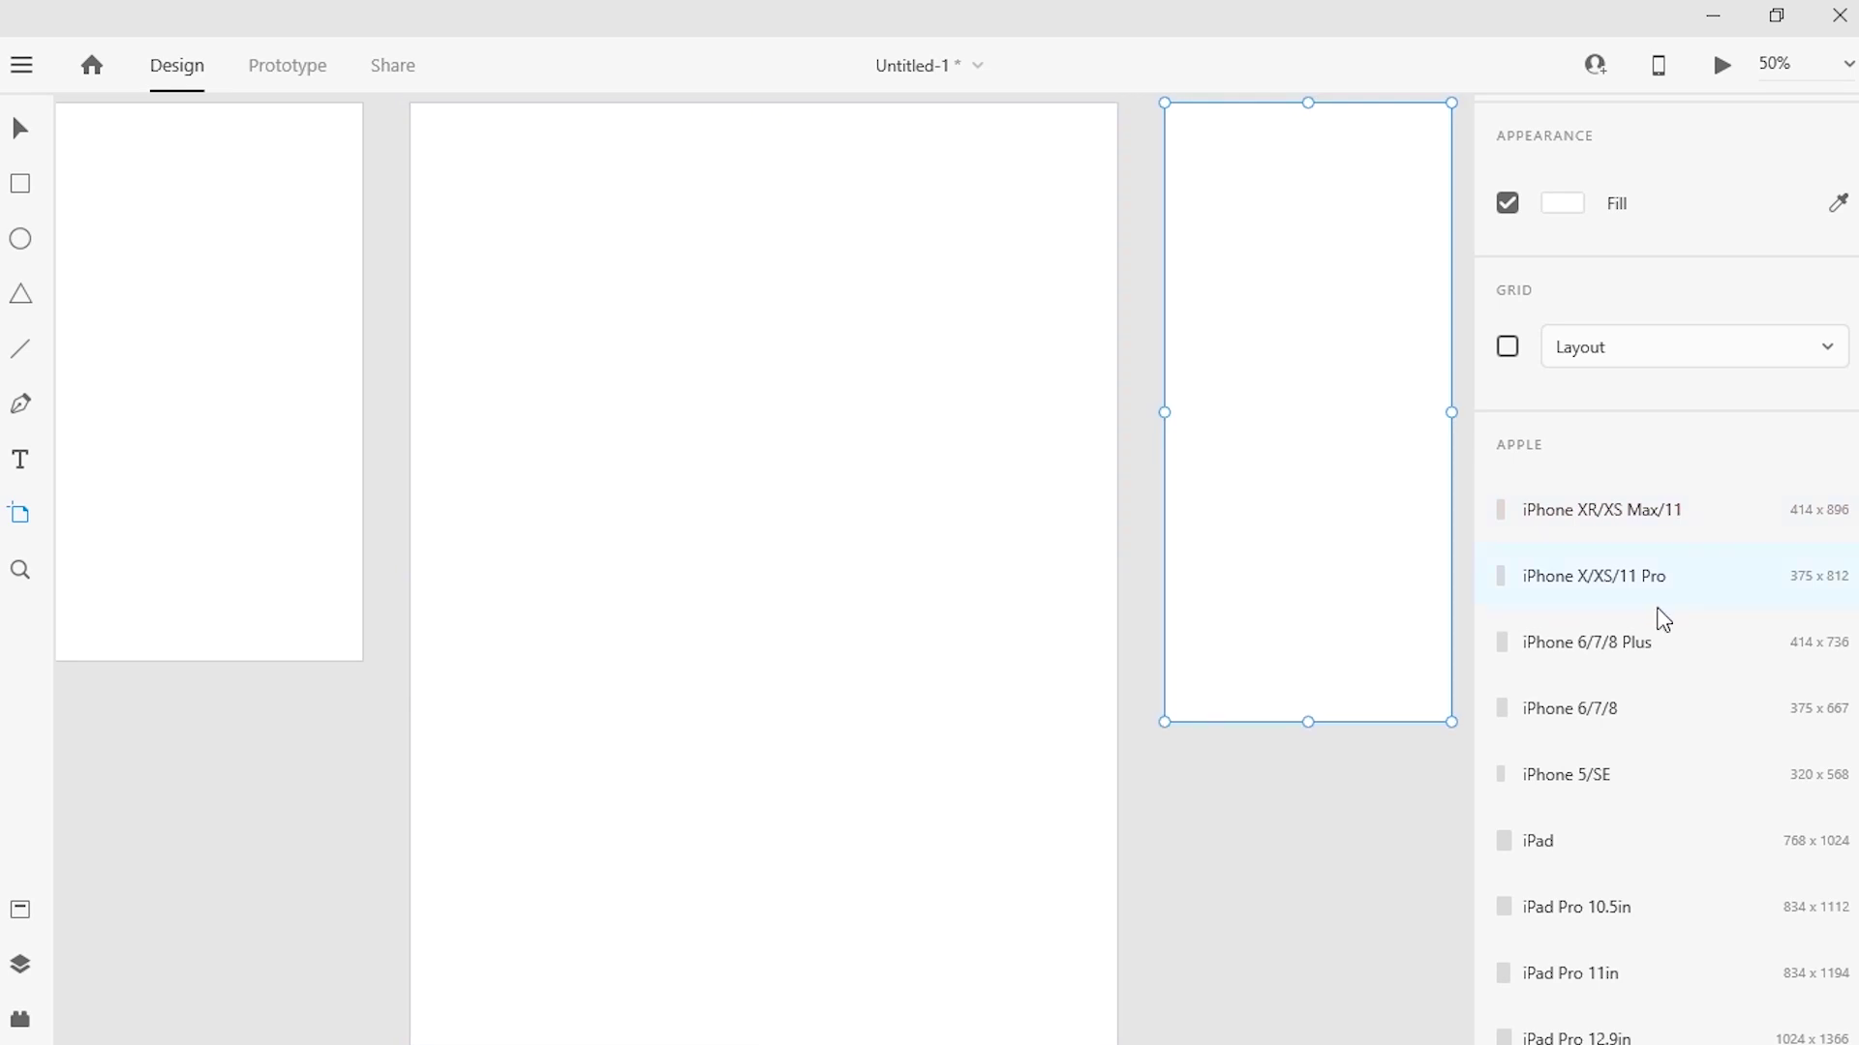
Show a Square grid on the artboards and switch the selected iPhone XR/XS Max/11 artboard to landscape orientation
scroll(1850, 513, up, 4)
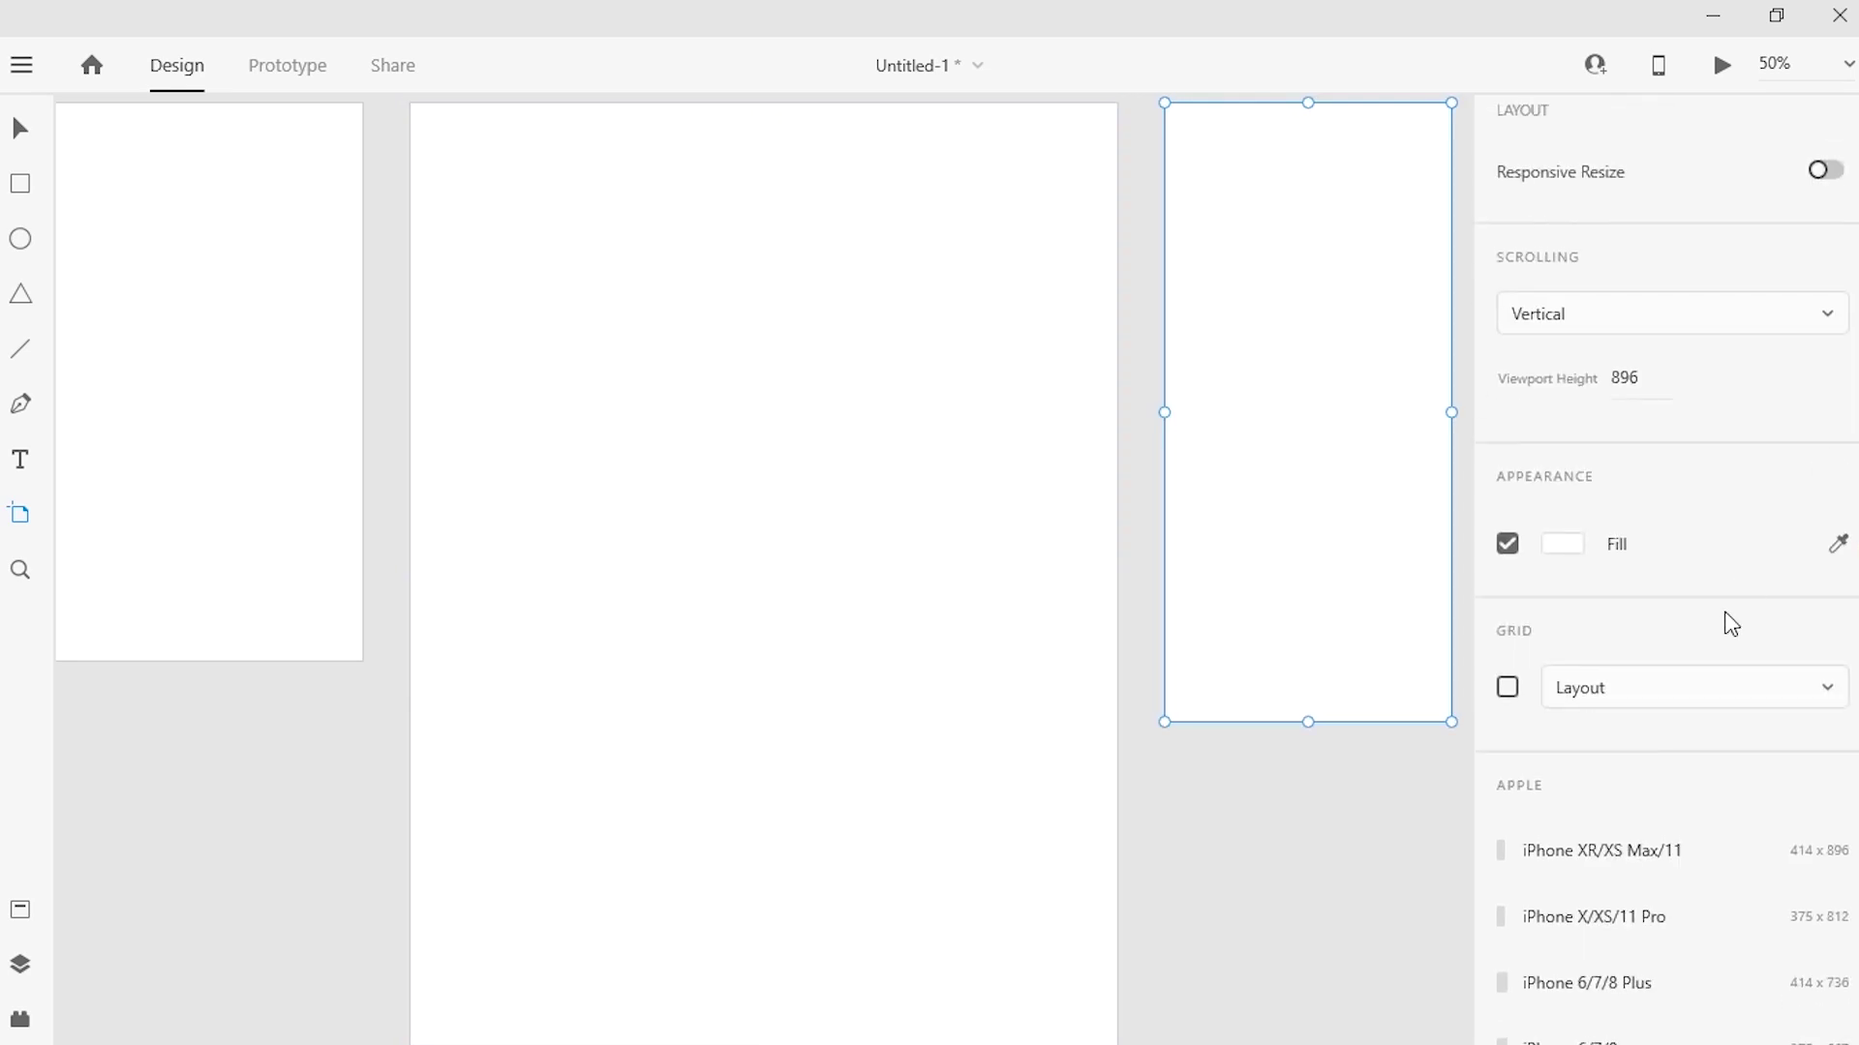
click(1711, 687)
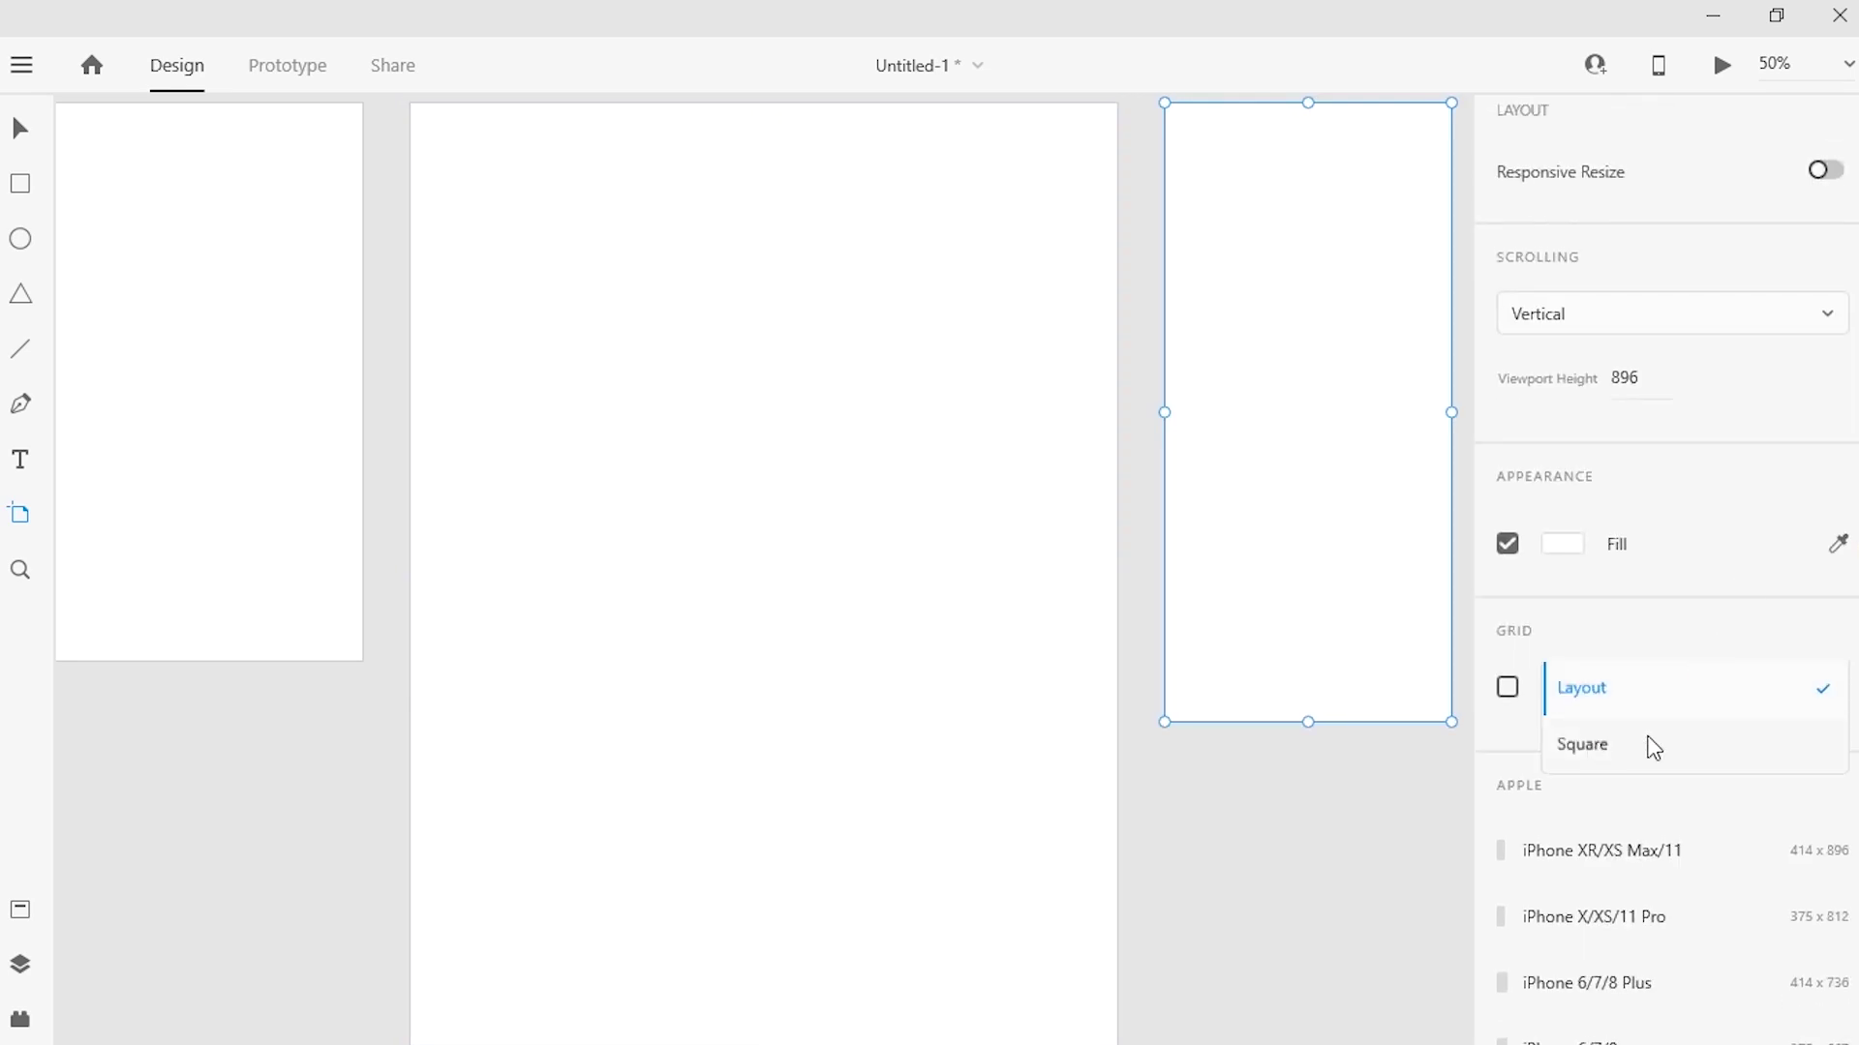
click(1651, 744)
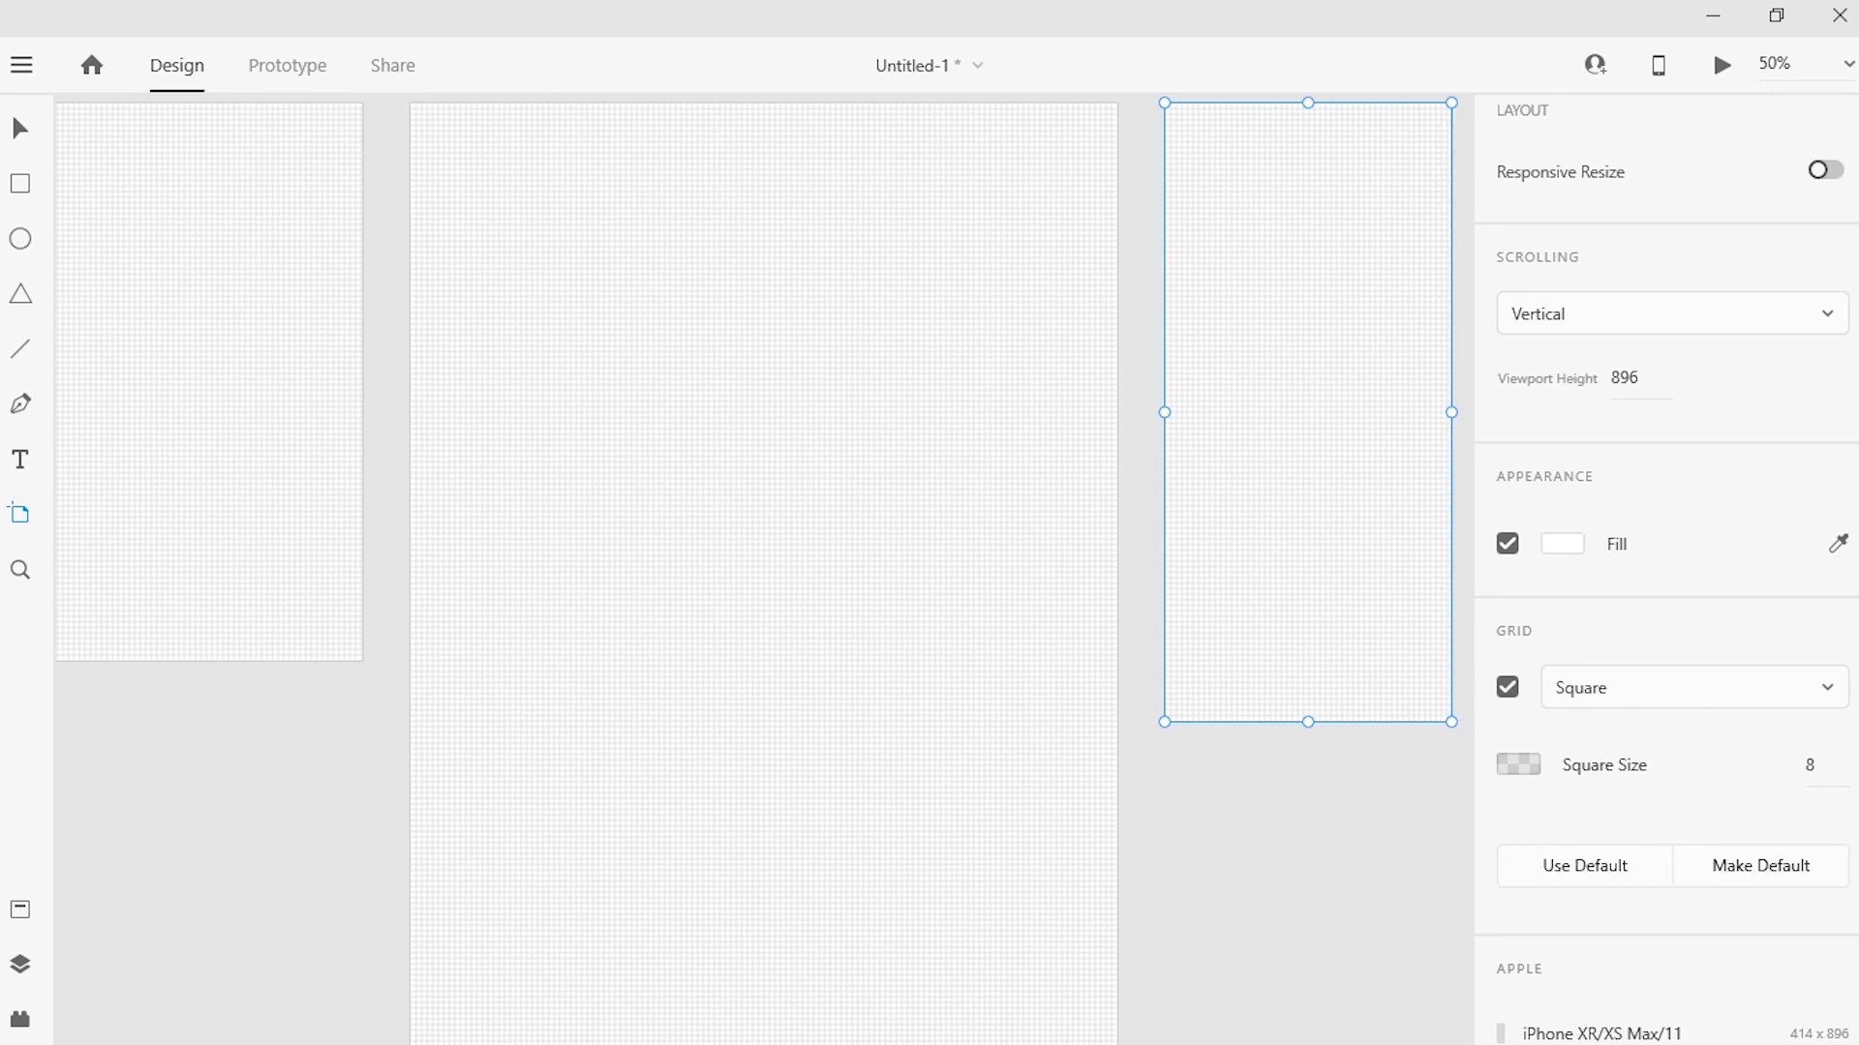
scroll(1842, 489, up, 3)
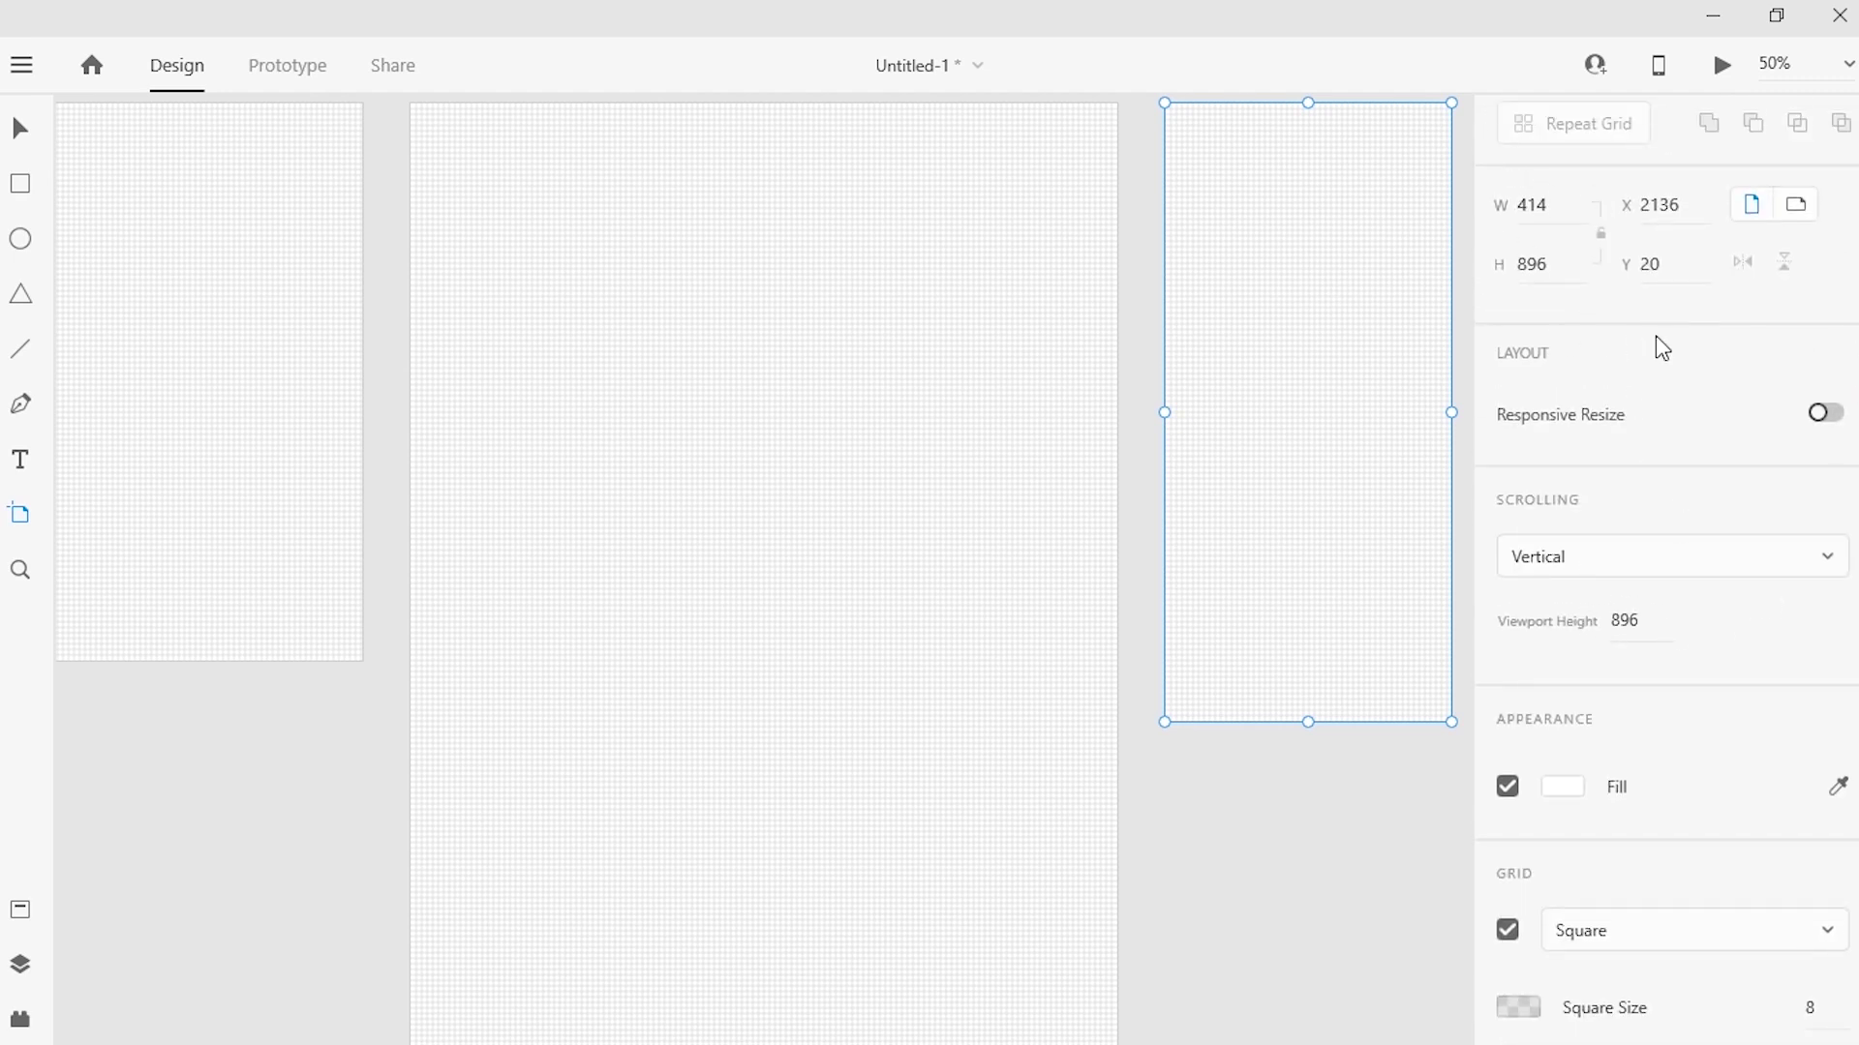
click(1797, 206)
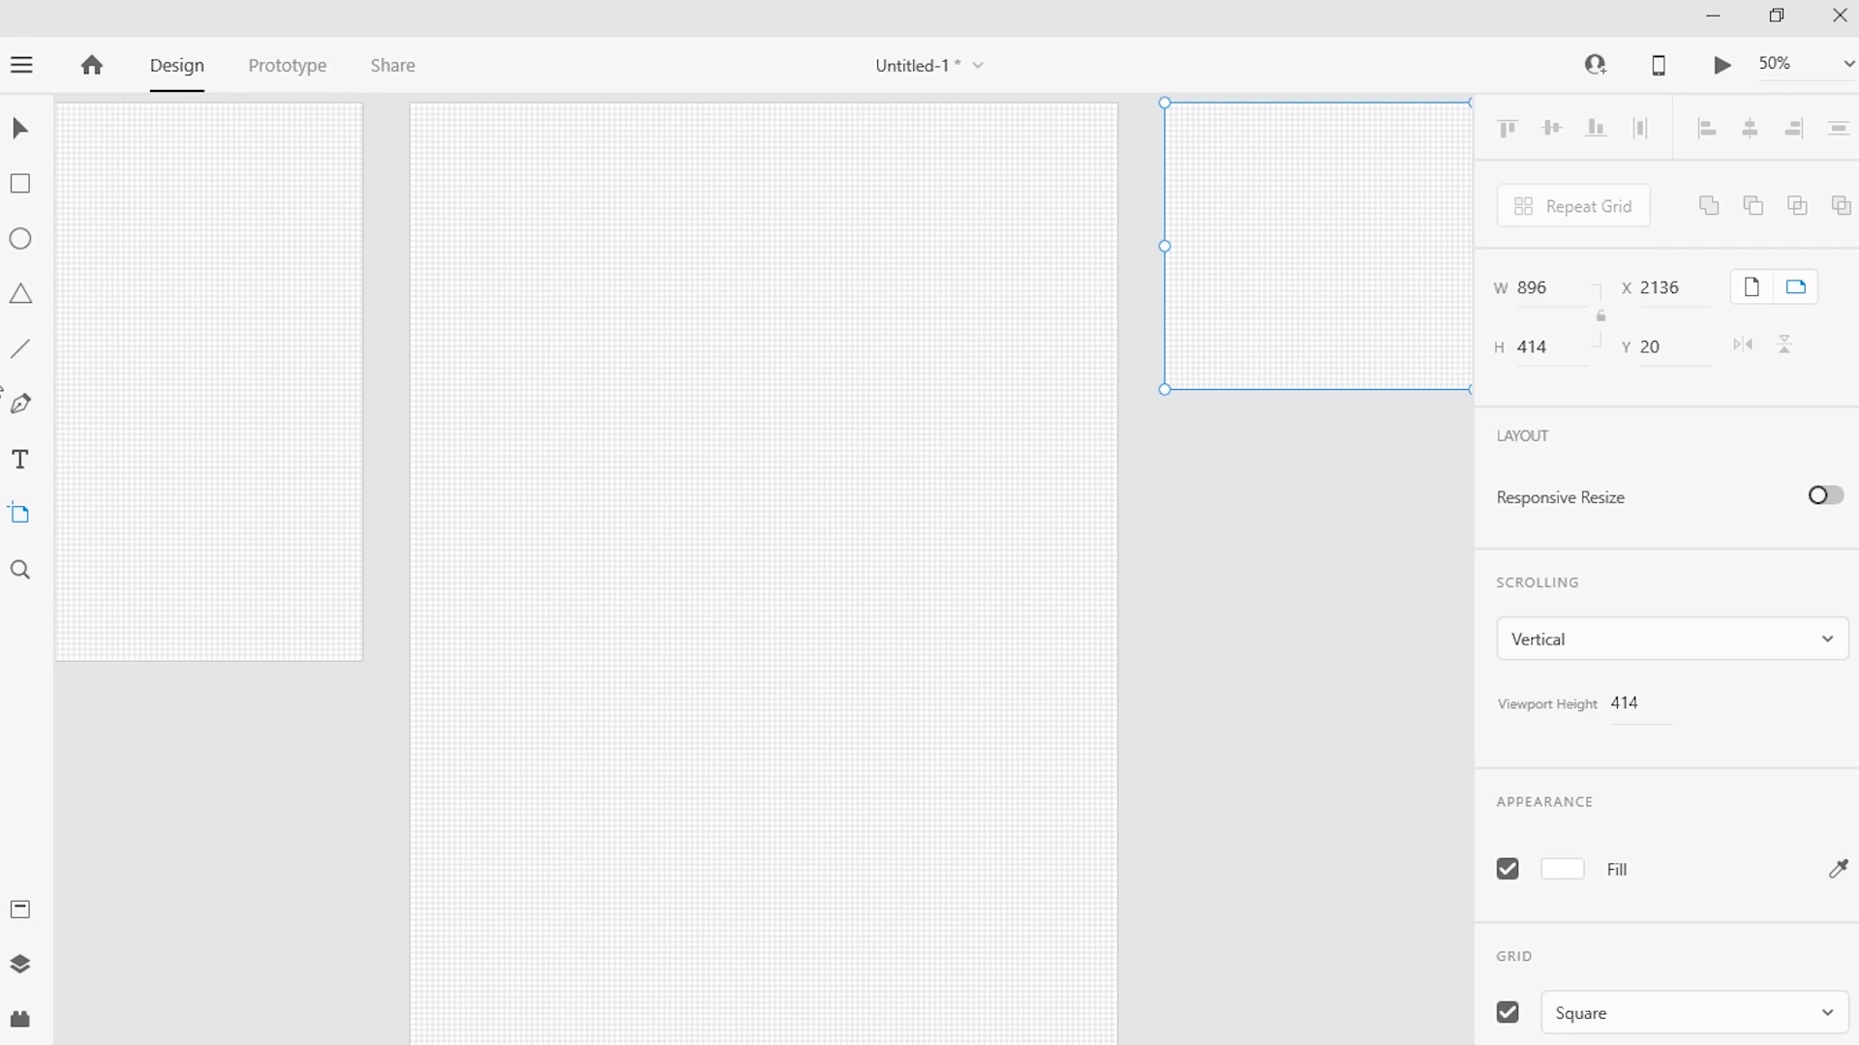
Look through the list of installed plugins, clear the artboard selection, and close the list
click(20, 1020)
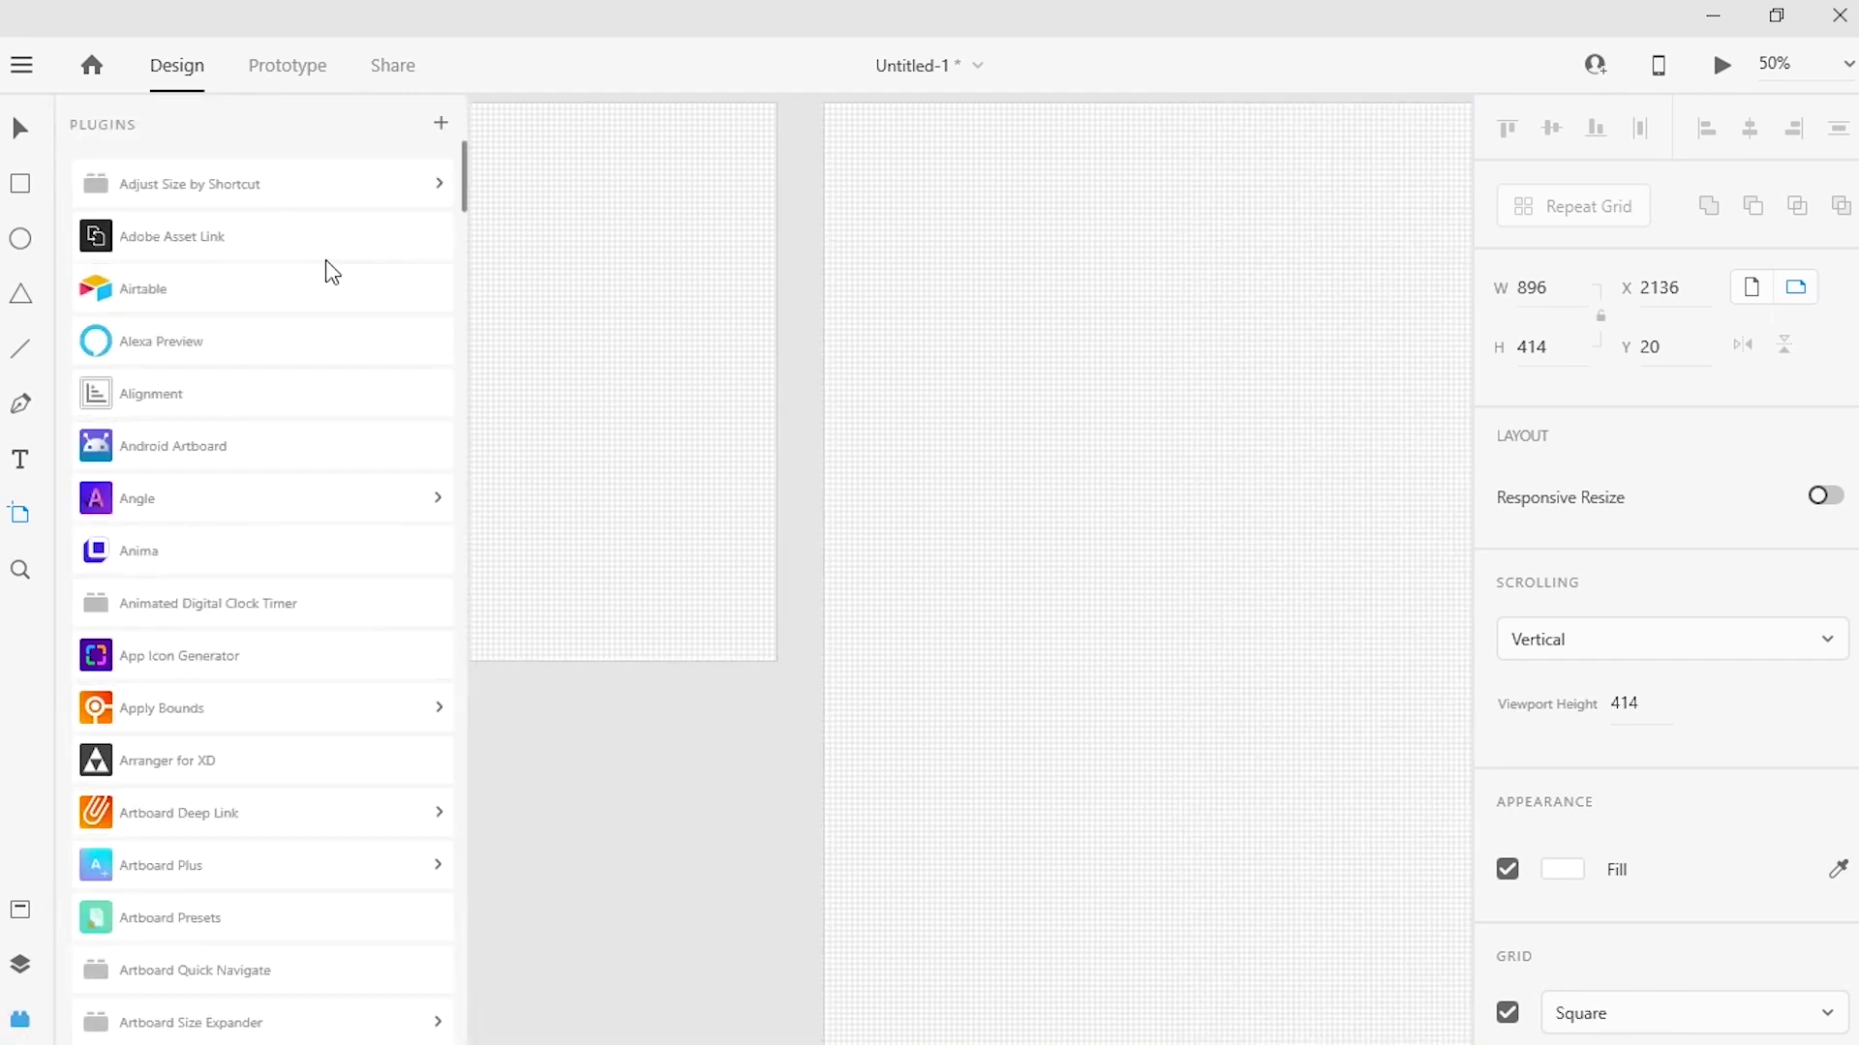
click(465, 175)
drag(464, 175, 535, 648)
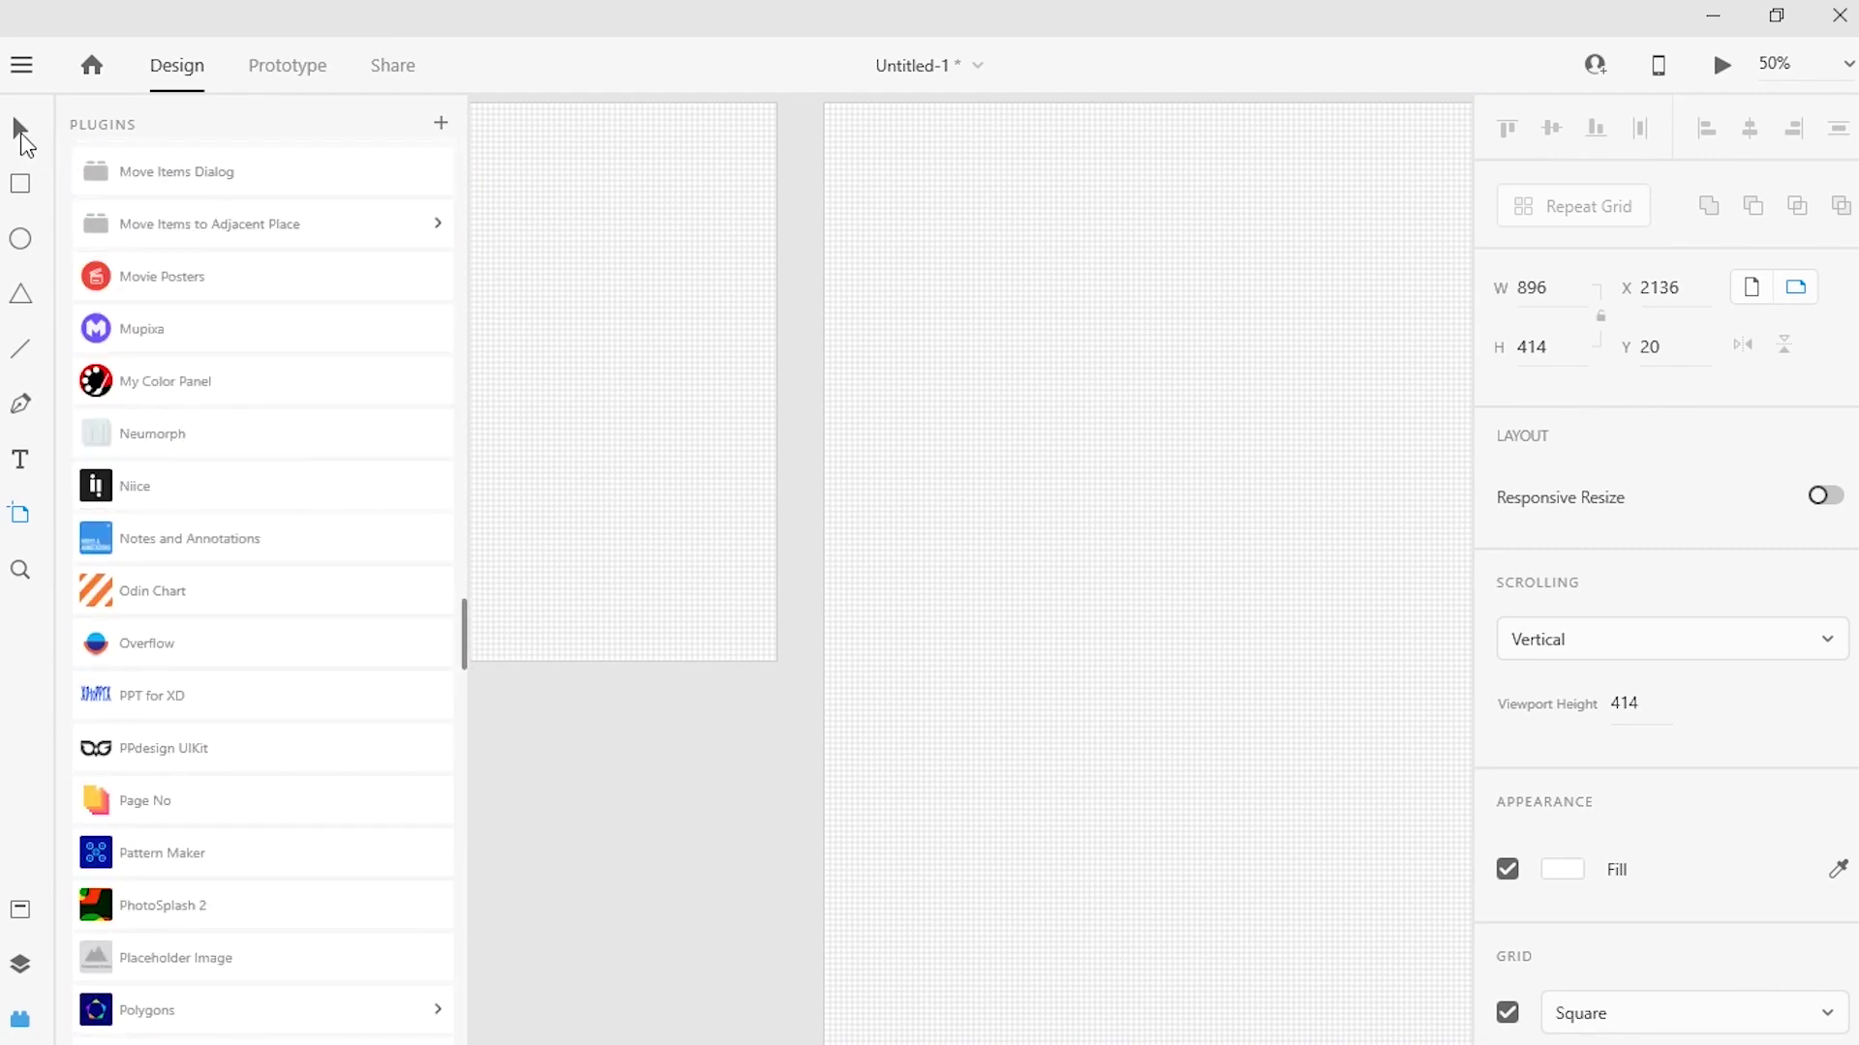
click(20, 130)
click(793, 352)
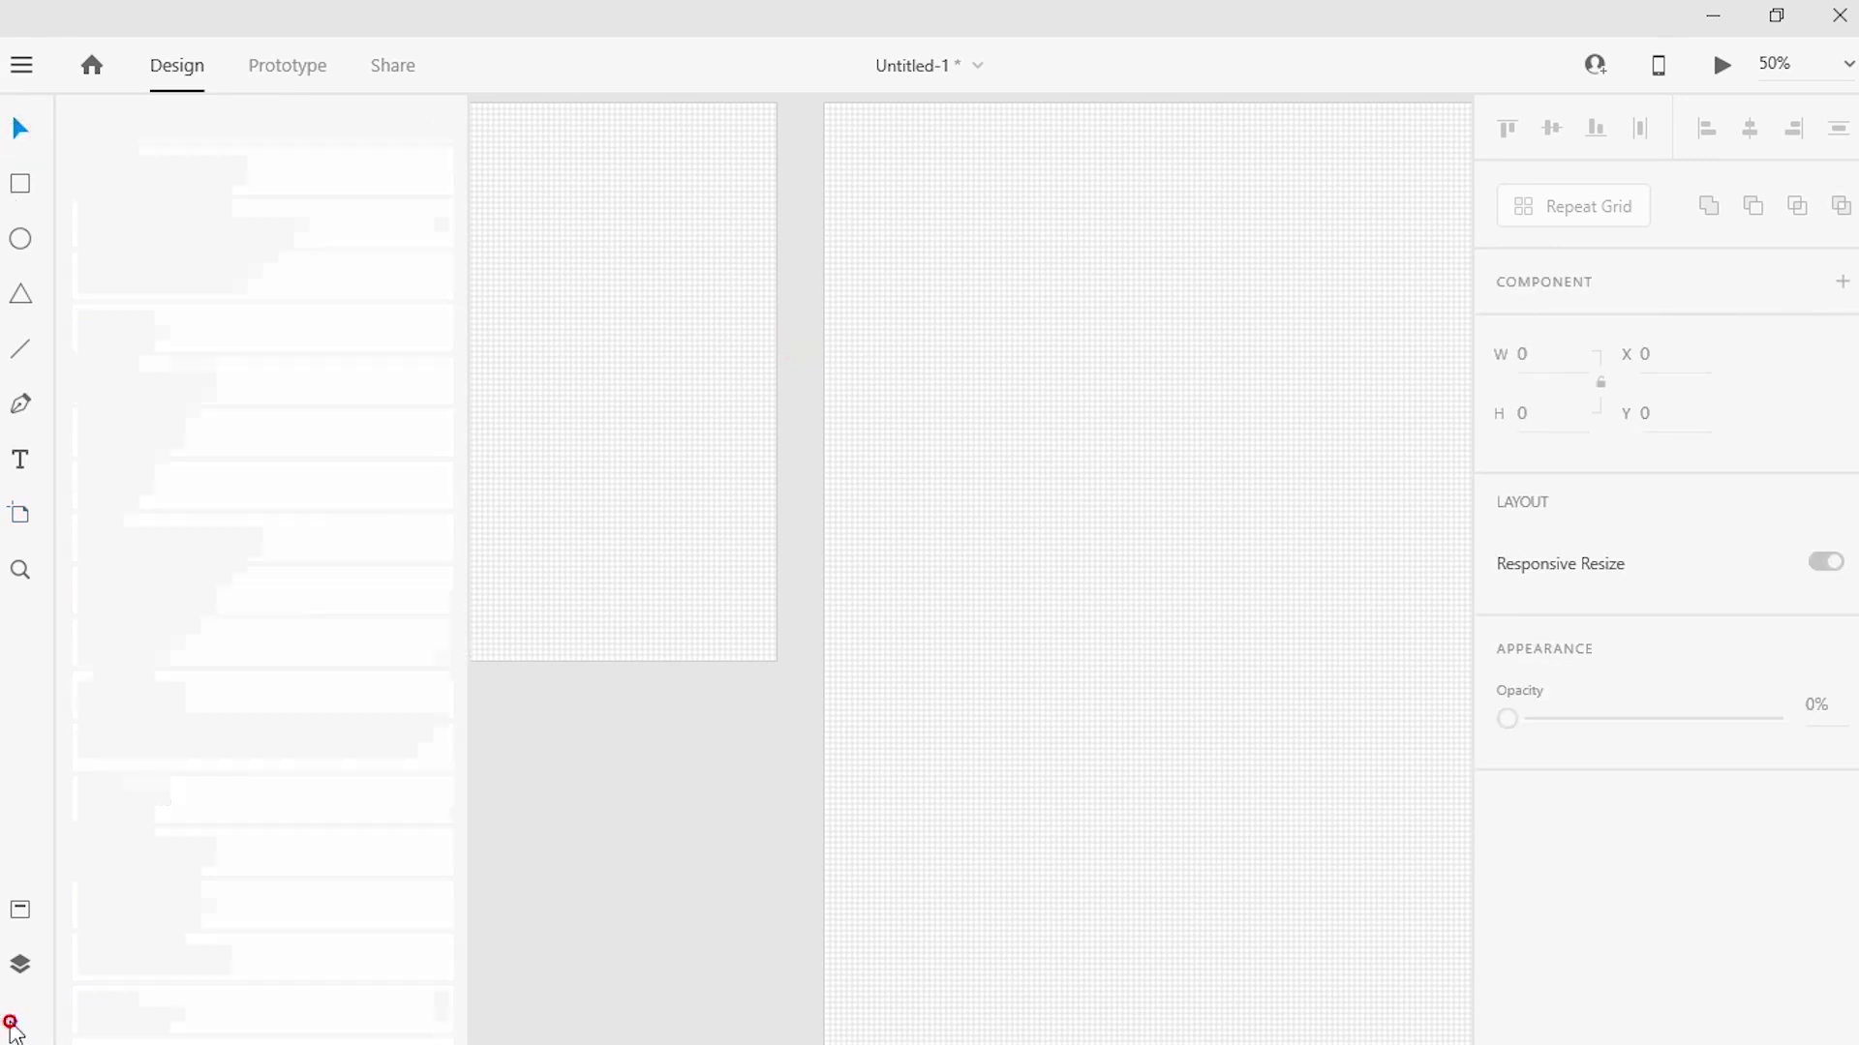
click(18, 1022)
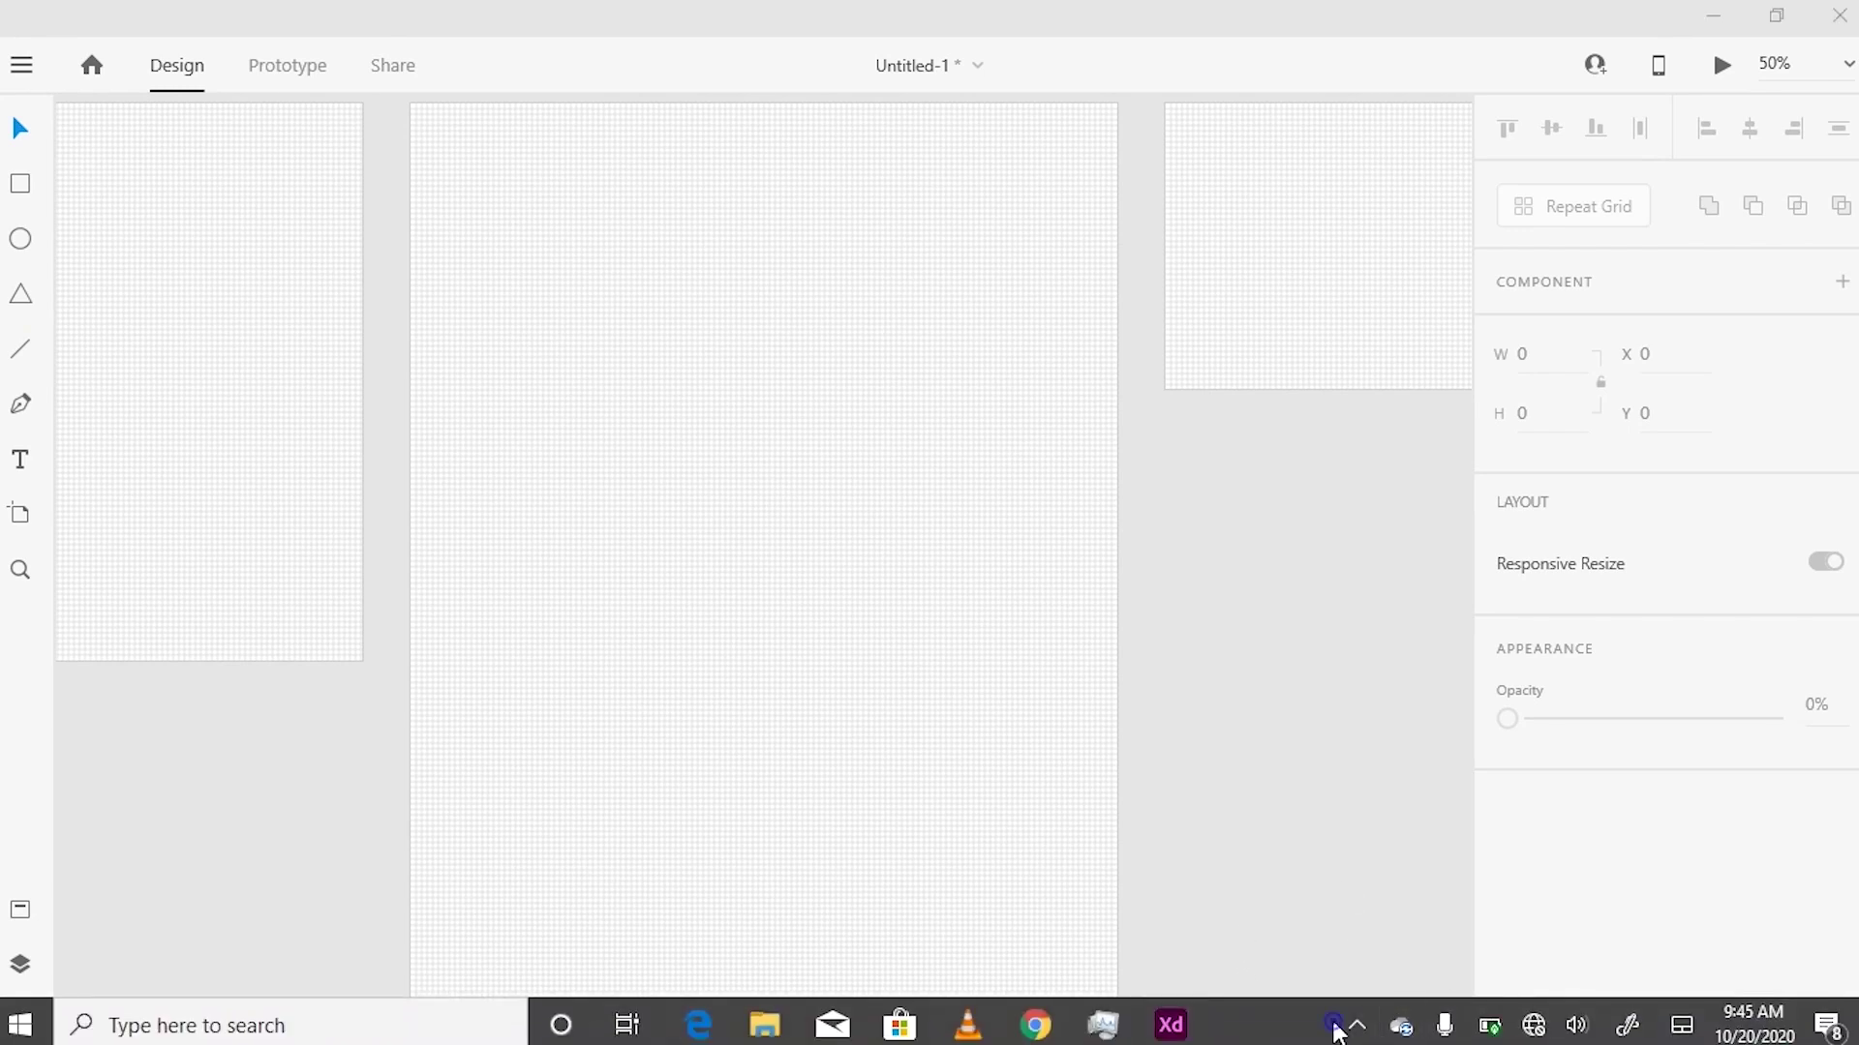
click(1356, 1028)
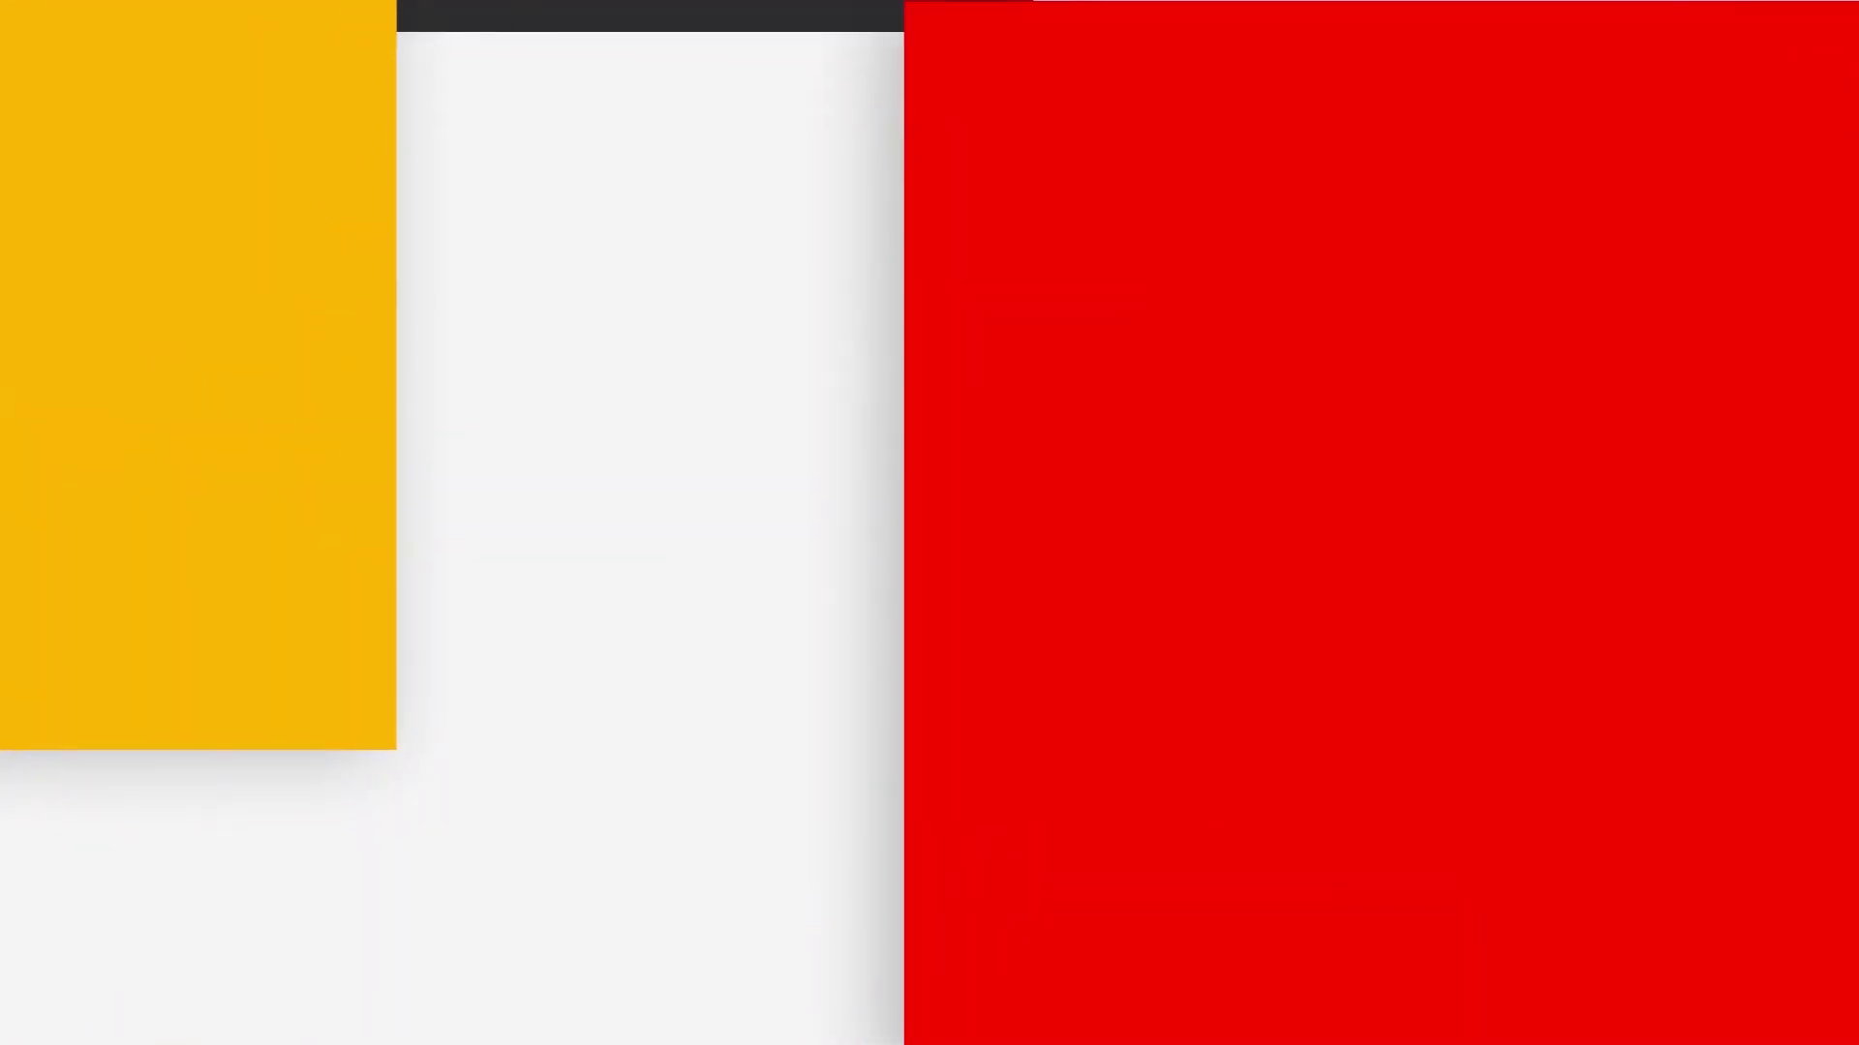